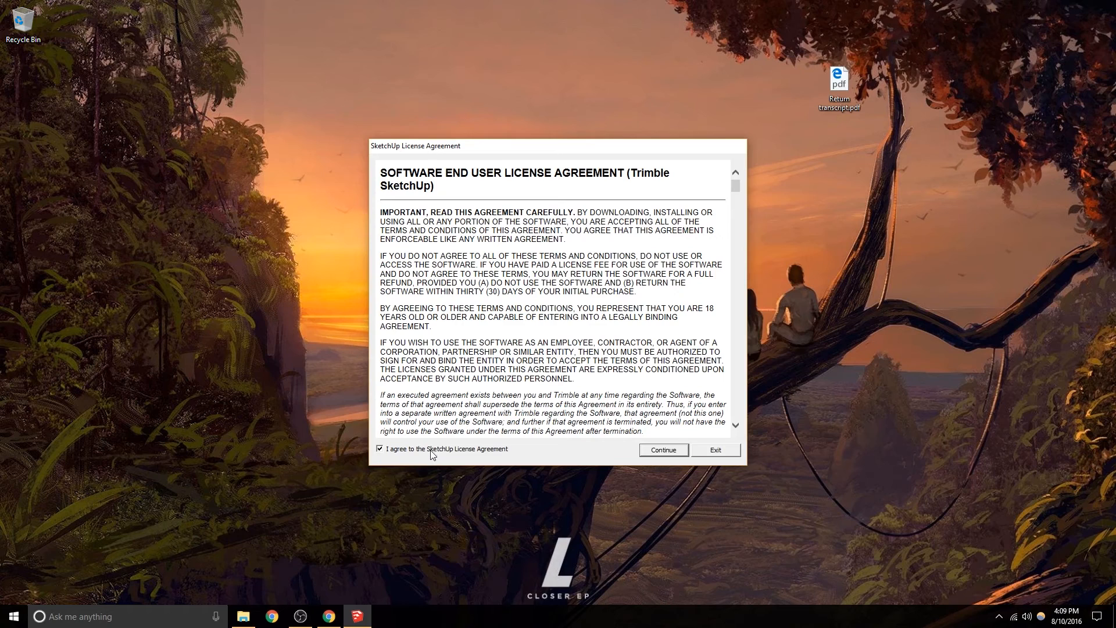
# Accept the license agreement, choose the 3D Printing - Millimeters template as the default, and start a new model.
pyautogui.click(666, 450)
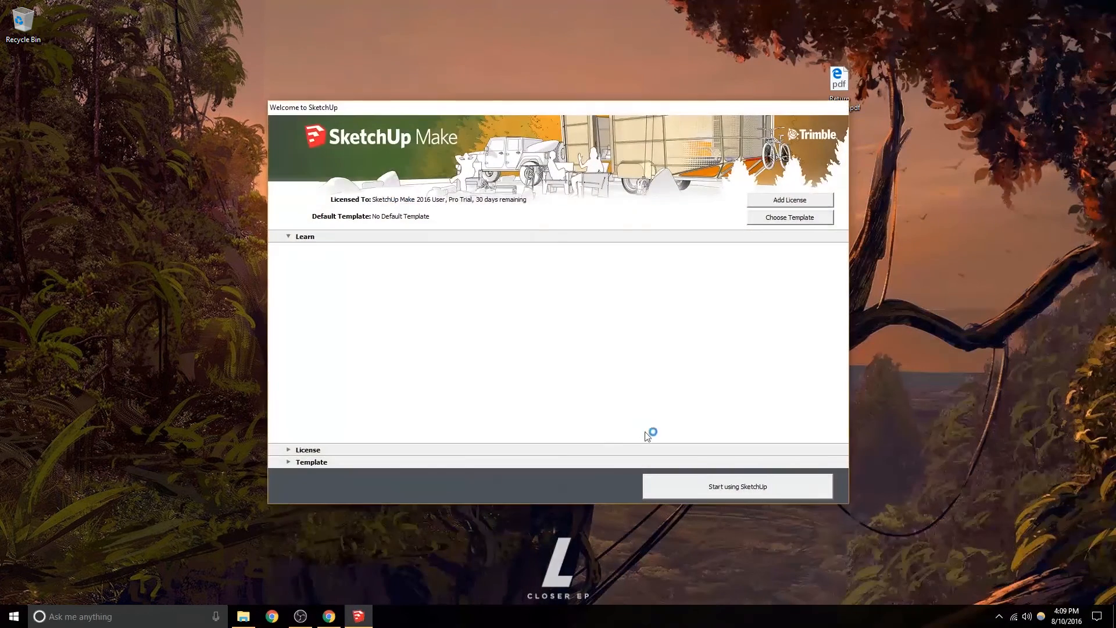
pyautogui.click(725, 493)
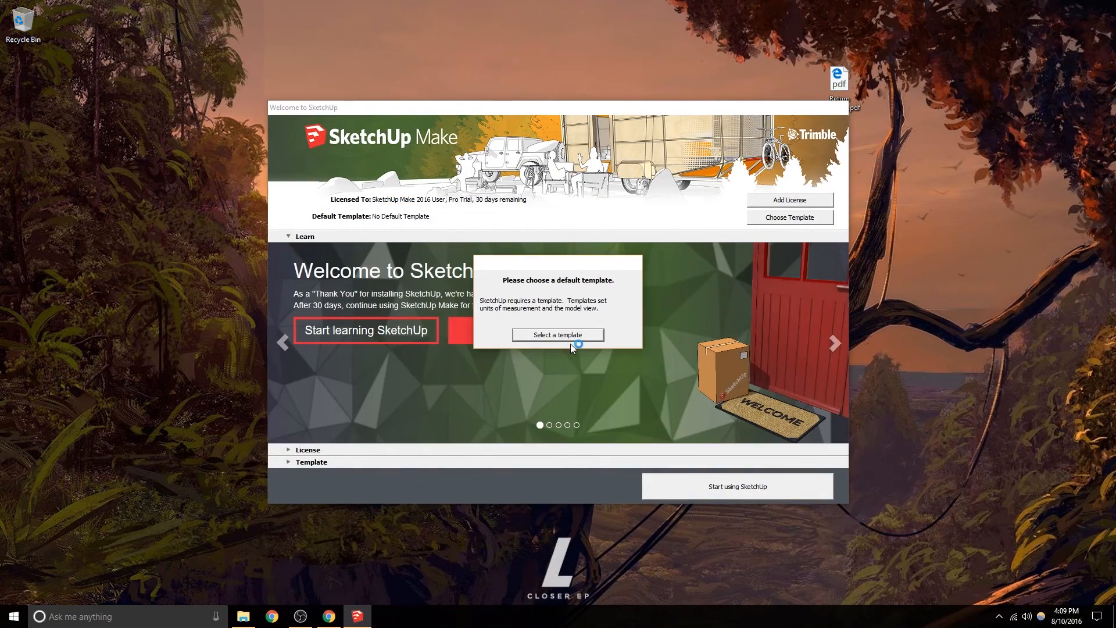
pyautogui.click(573, 335)
pyautogui.scroll(-8, 531, 349)
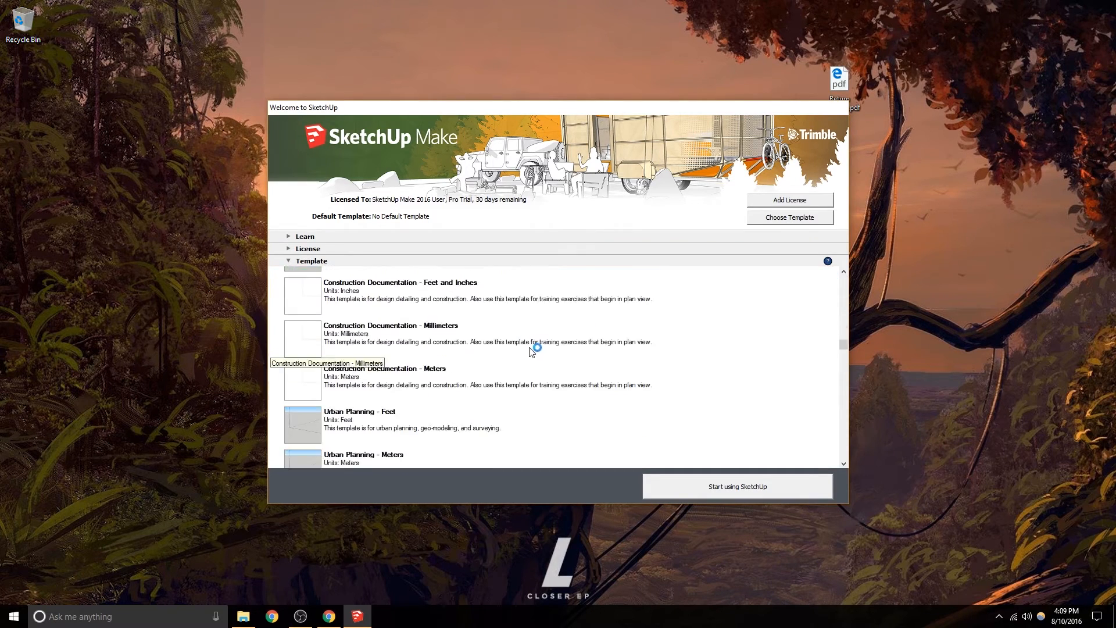
pyautogui.click(347, 413)
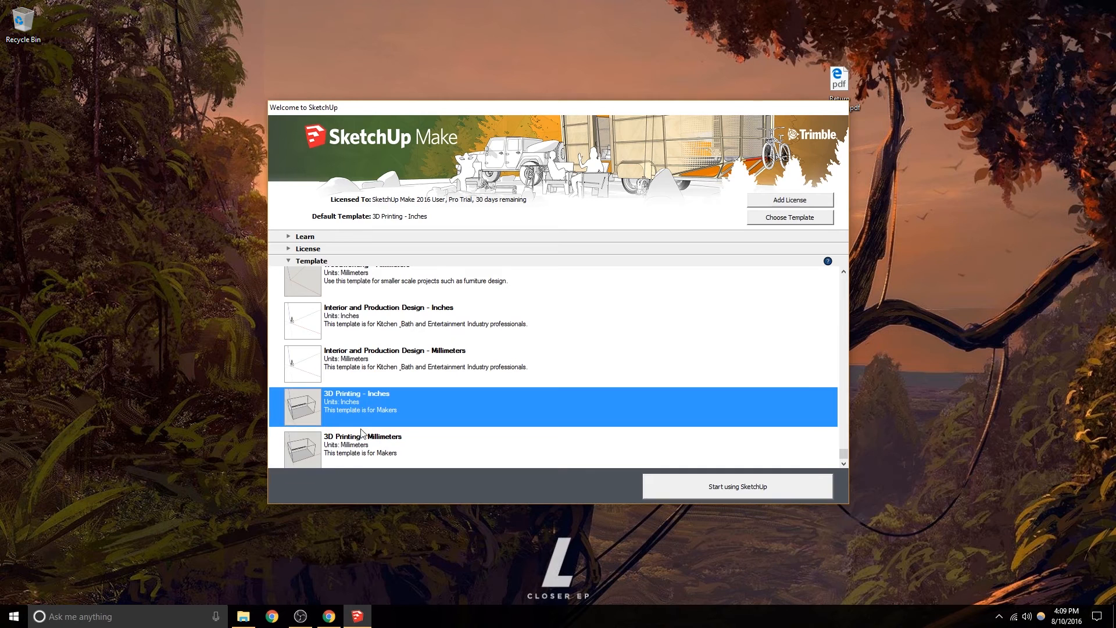
pyautogui.click(348, 442)
pyautogui.click(690, 492)
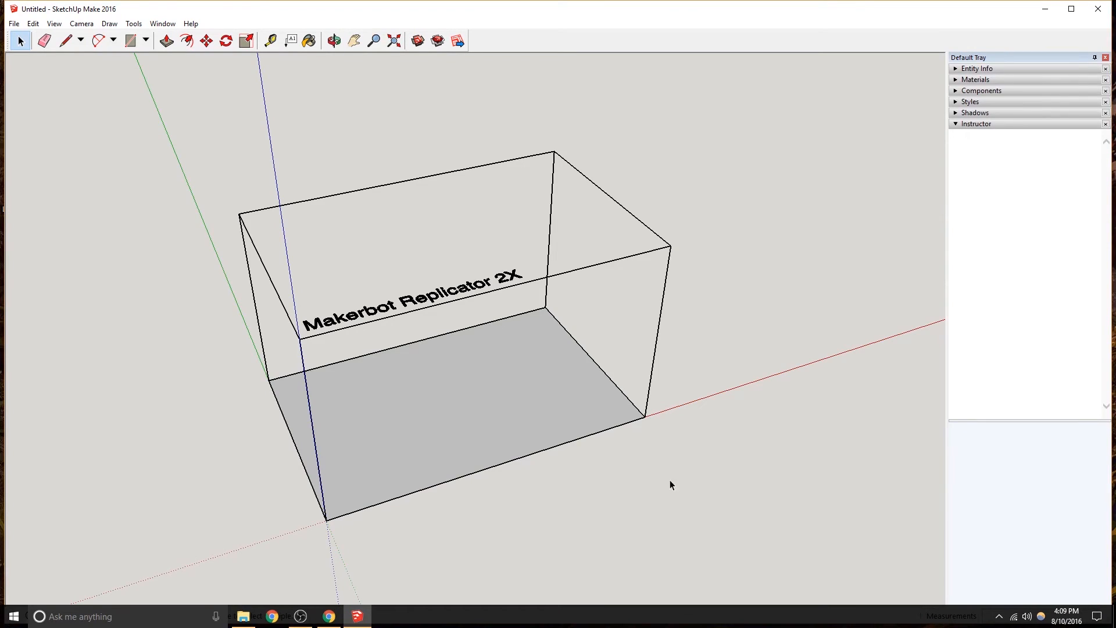
# Examine the Makerbot Replicator 2X build-volume component from several angles and zoom levels, and look over its context options.
pyautogui.middleClick(539, 383)
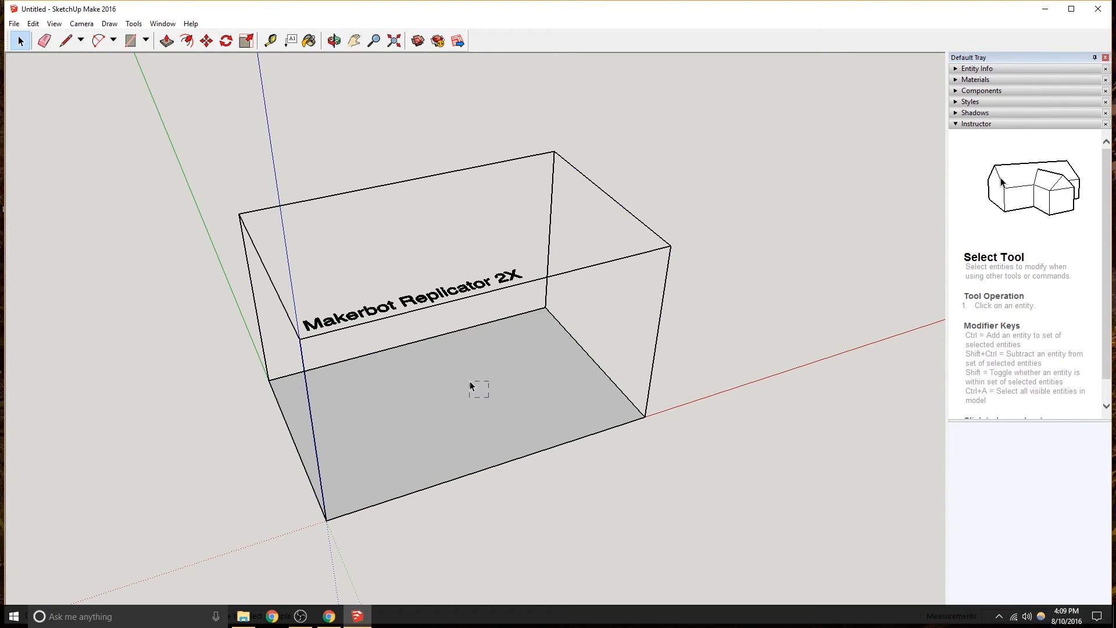
pyautogui.moveTo(469, 381); pyautogui.dragTo(466, 379)
pyautogui.rightClick(503, 418)
pyautogui.click(466, 385)
pyautogui.moveTo(482, 416); pyautogui.dragTo(565, 442, button='middle')
pyautogui.scroll(-3, 514, 377)
pyautogui.scroll(4, 514, 399)
pyautogui.scroll(-3, 513, 380)
pyautogui.scroll(3, 513, 379)
pyautogui.rightClick(510, 385)
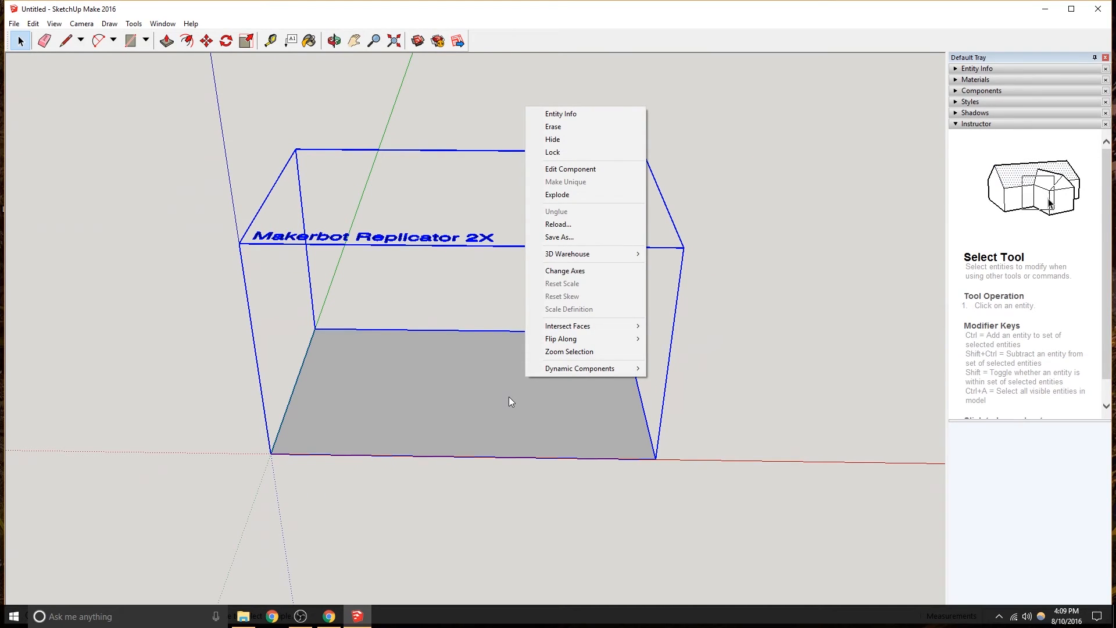
pyautogui.click(493, 393)
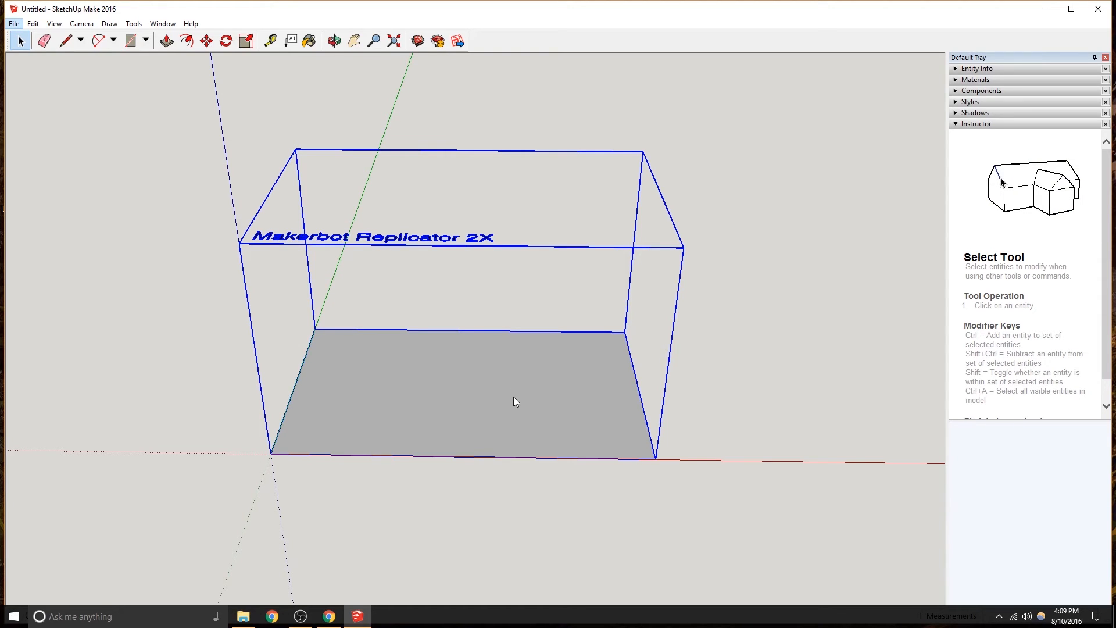
pyautogui.moveTo(542, 424)
pyautogui.mouseDown(button='middle')
pyautogui.moveTo(479, 419)
pyautogui.moveTo(570, 394)
pyautogui.moveTo(548, 414)
pyautogui.mouseUp(button='middle')
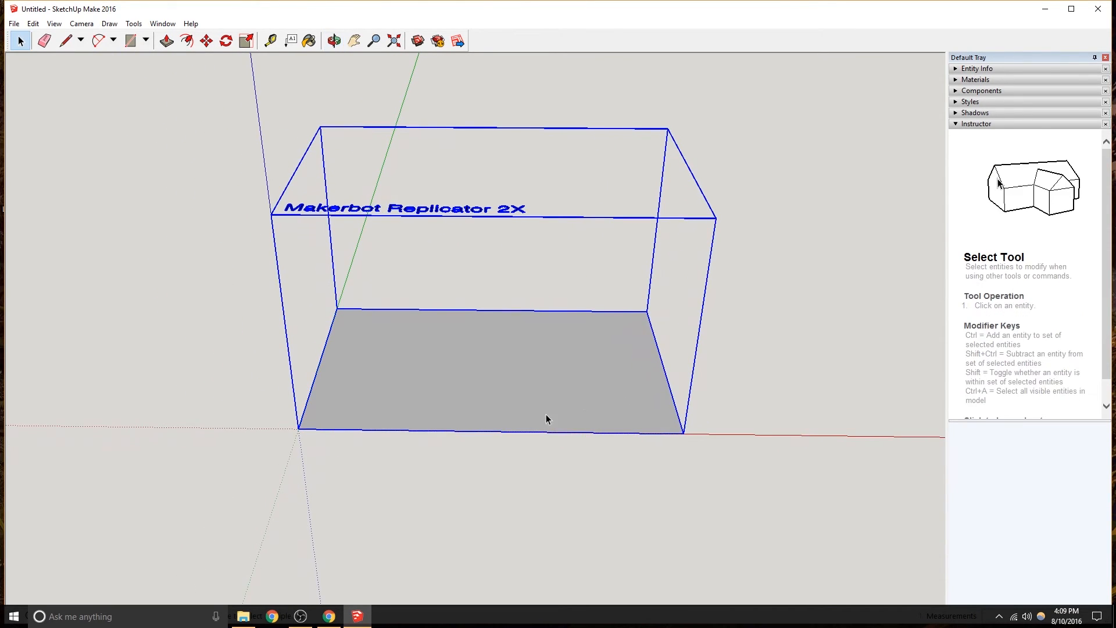
pyautogui.moveTo(484, 386); pyautogui.dragTo(780, 365, button='middle')
pyautogui.scroll(5, 522, 386)
pyautogui.scroll(-3, 525, 393)
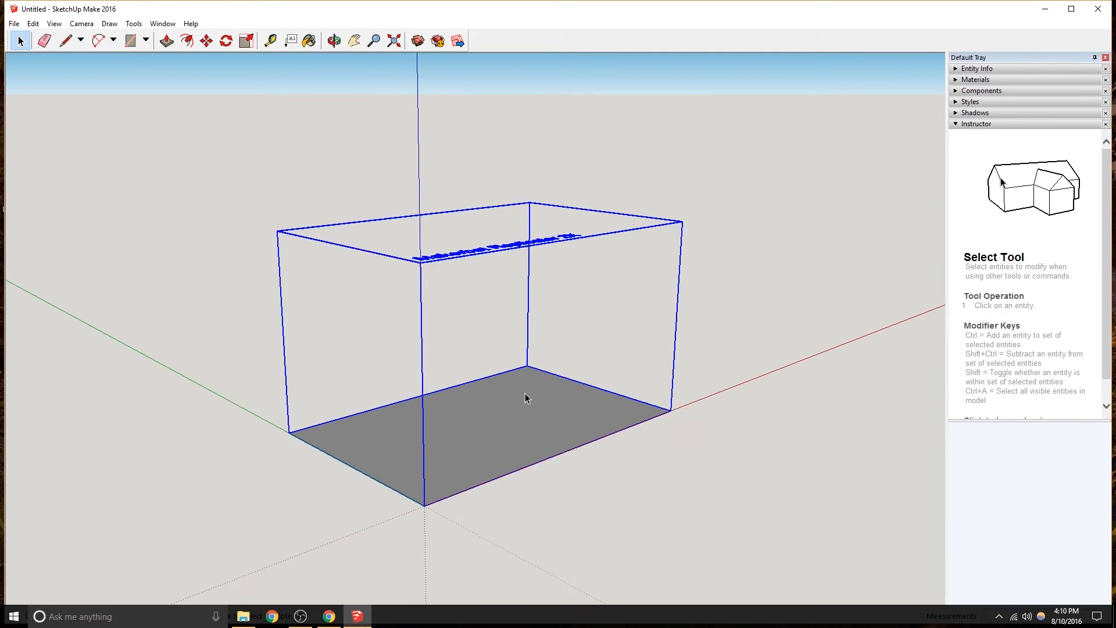
# Try window-selecting and deselecting the whole Makerbot Replicator 2X component from different views.
pyautogui.click(596, 462)
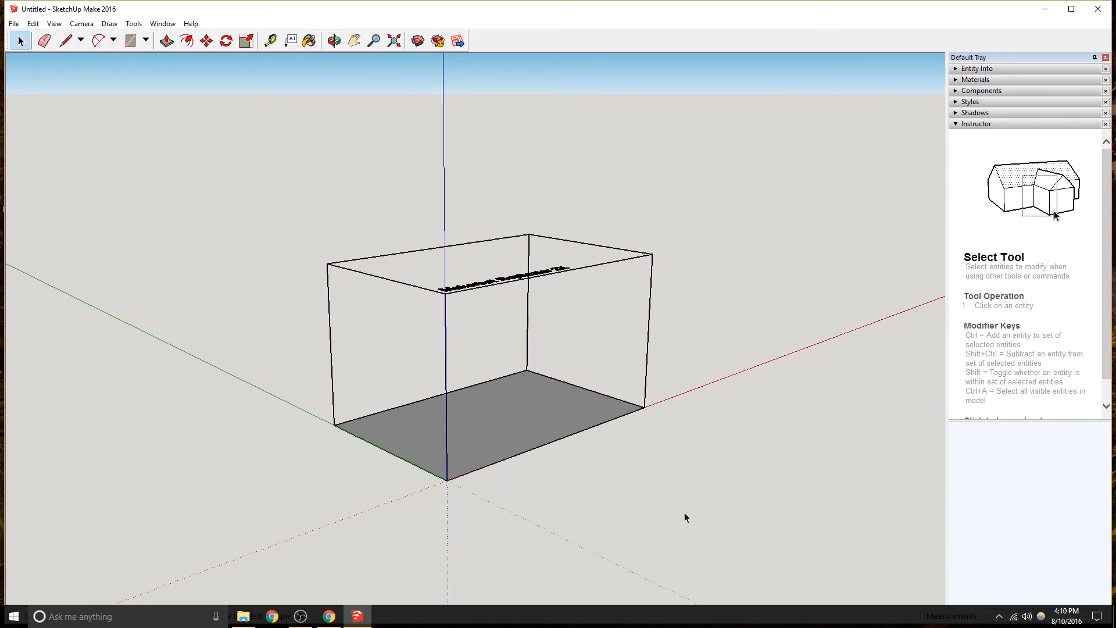
pyautogui.moveTo(323, 207); pyautogui.dragTo(323, 207)
pyautogui.rightClick(504, 432)
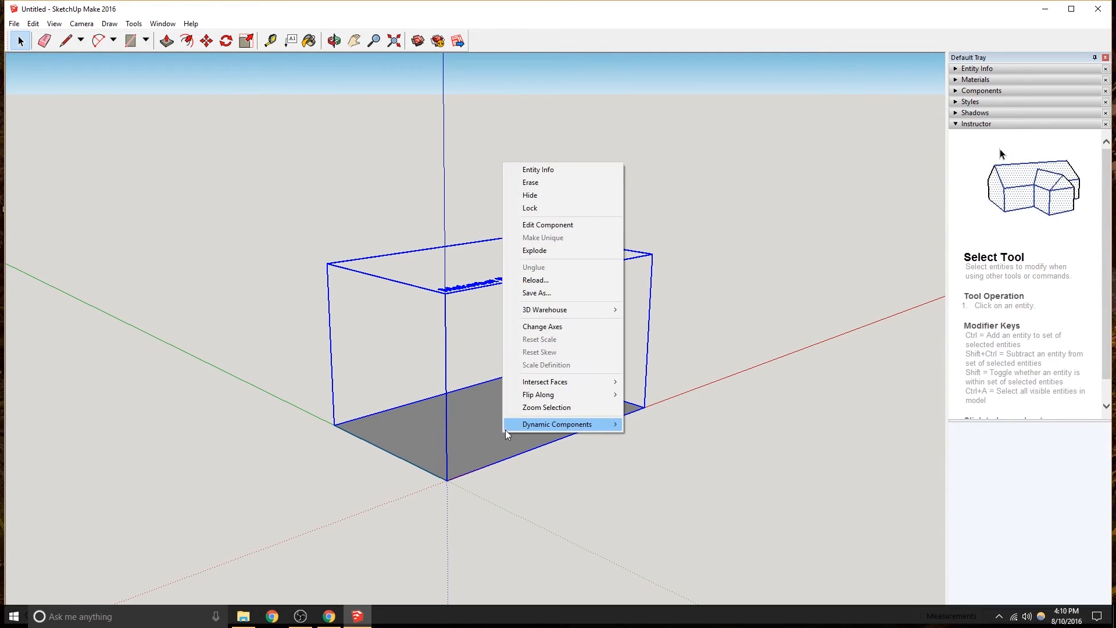
pyautogui.click(686, 470)
pyautogui.moveTo(562, 407); pyautogui.dragTo(365, 470, button='middle')
pyautogui.moveTo(278, 190); pyautogui.dragTo(279, 190)
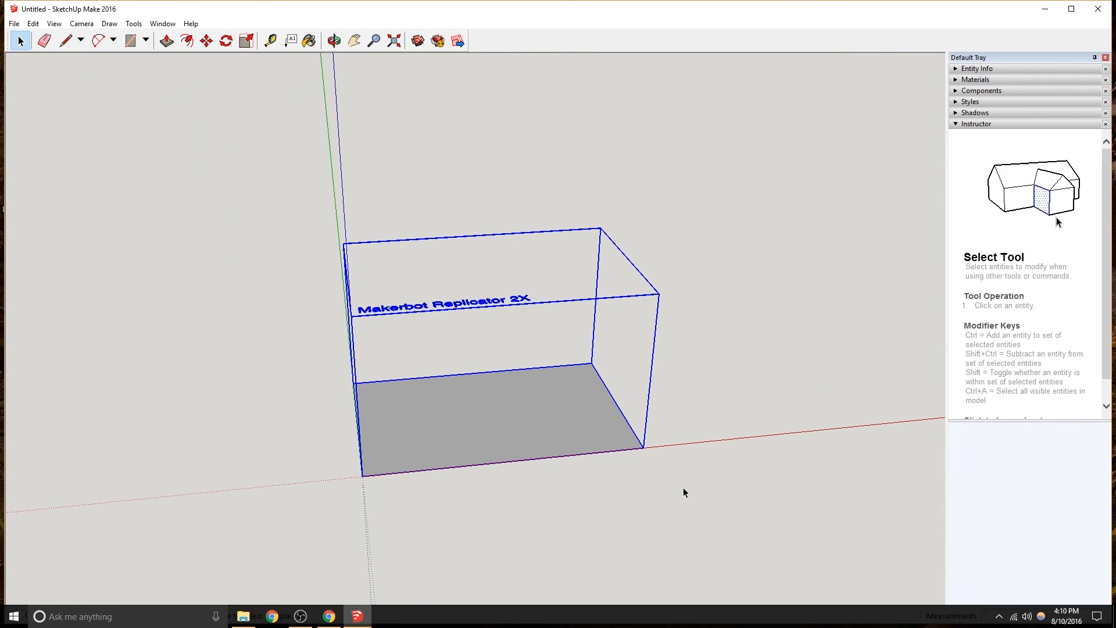
pyautogui.moveTo(542, 137); pyautogui.dragTo(822, 533)
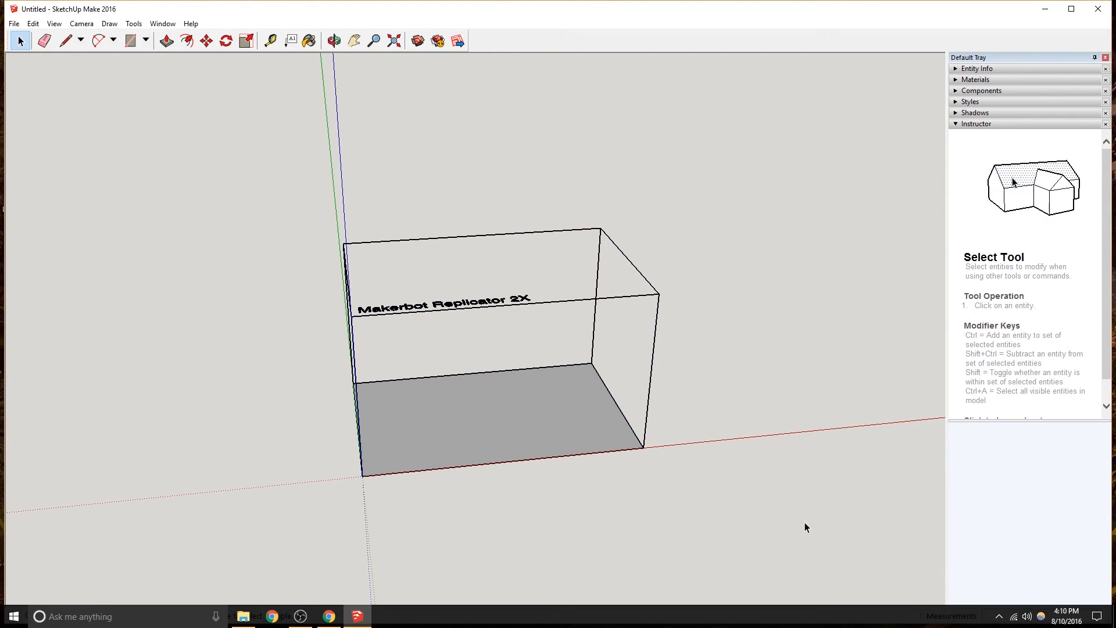
# Explode the Makerbot Replicator 2X component to separate its lettering from the box frame.
pyautogui.click(570, 394)
pyautogui.rightClick(560, 405)
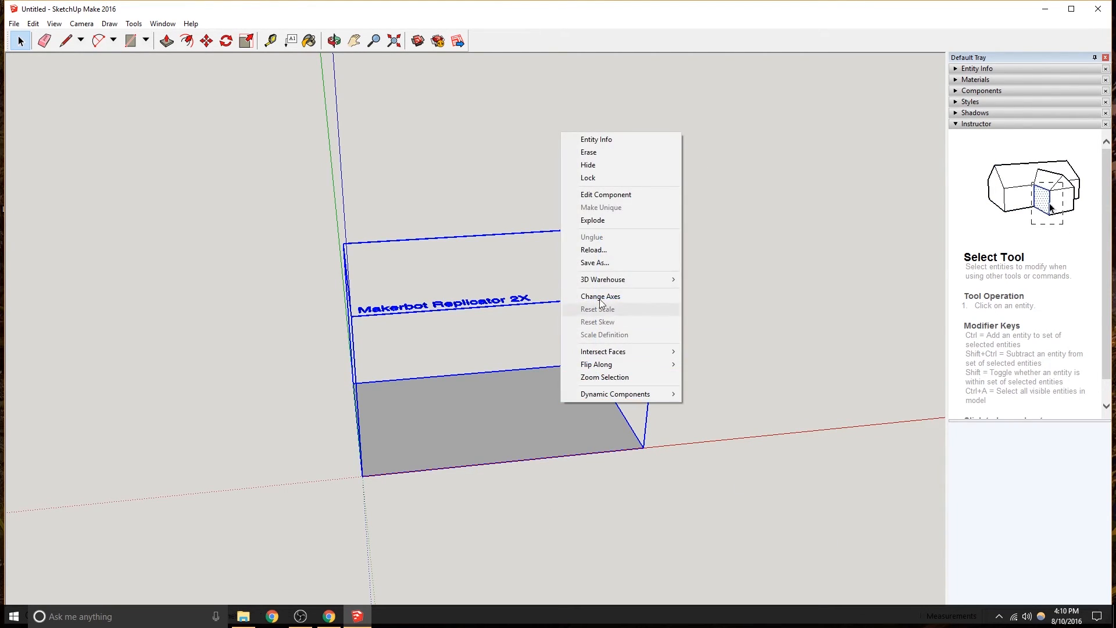
pyautogui.click(593, 220)
pyautogui.click(663, 507)
pyautogui.moveTo(540, 165); pyautogui.dragTo(791, 546)
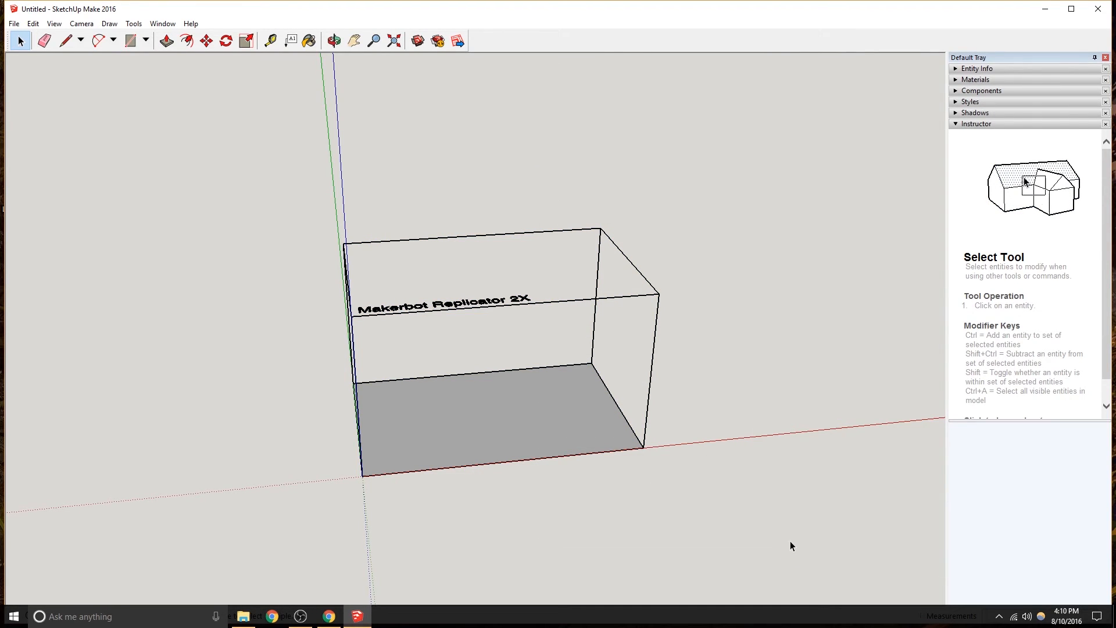
# Explode the box frame component into individual edges and a floor face.
pyautogui.click(583, 415)
pyautogui.rightClick(581, 411)
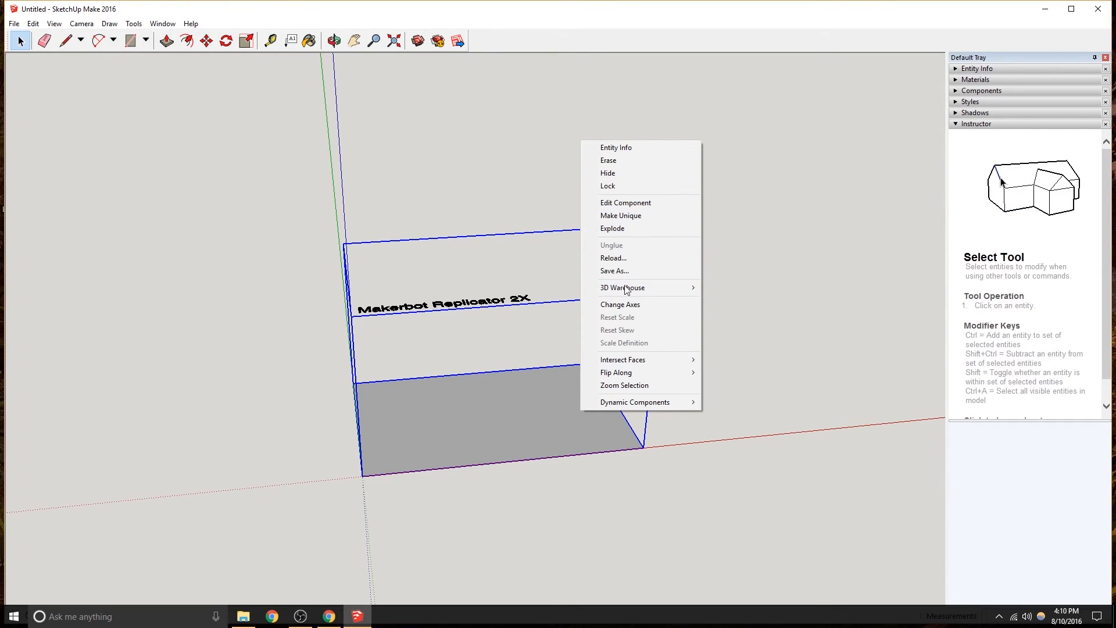
pyautogui.click(629, 229)
pyautogui.click(690, 532)
# Try window and crossing selections on parts of the exploded box frame, and add the lettering to the selection.
pyautogui.moveTo(544, 187); pyautogui.dragTo(743, 503)
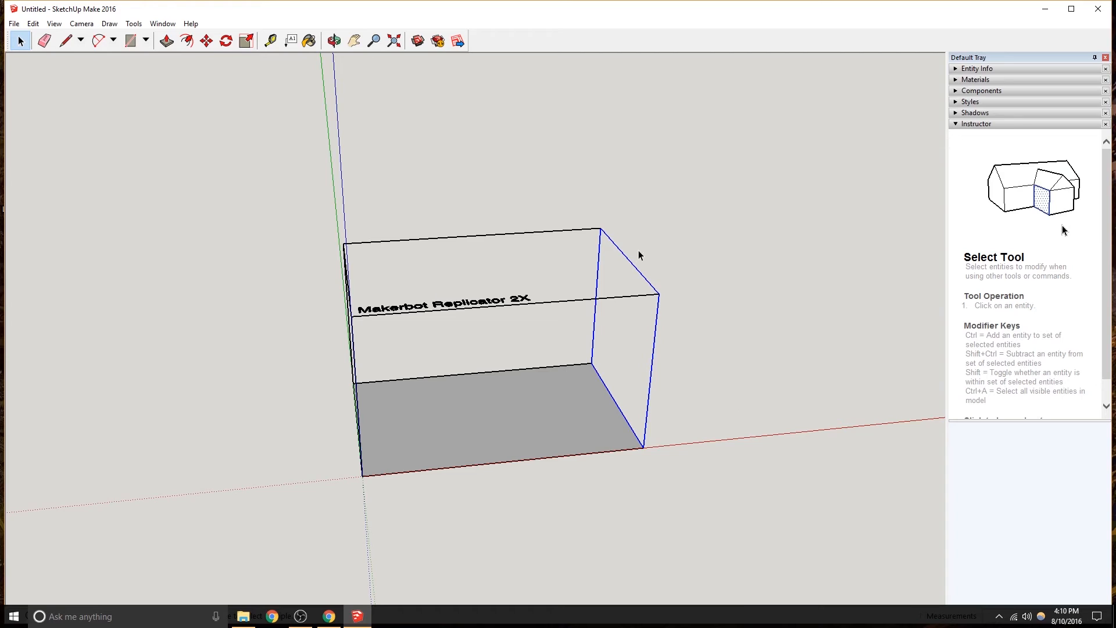
pyautogui.moveTo(600, 266); pyautogui.dragTo(719, 472)
pyautogui.moveTo(515, 176); pyautogui.dragTo(516, 176)
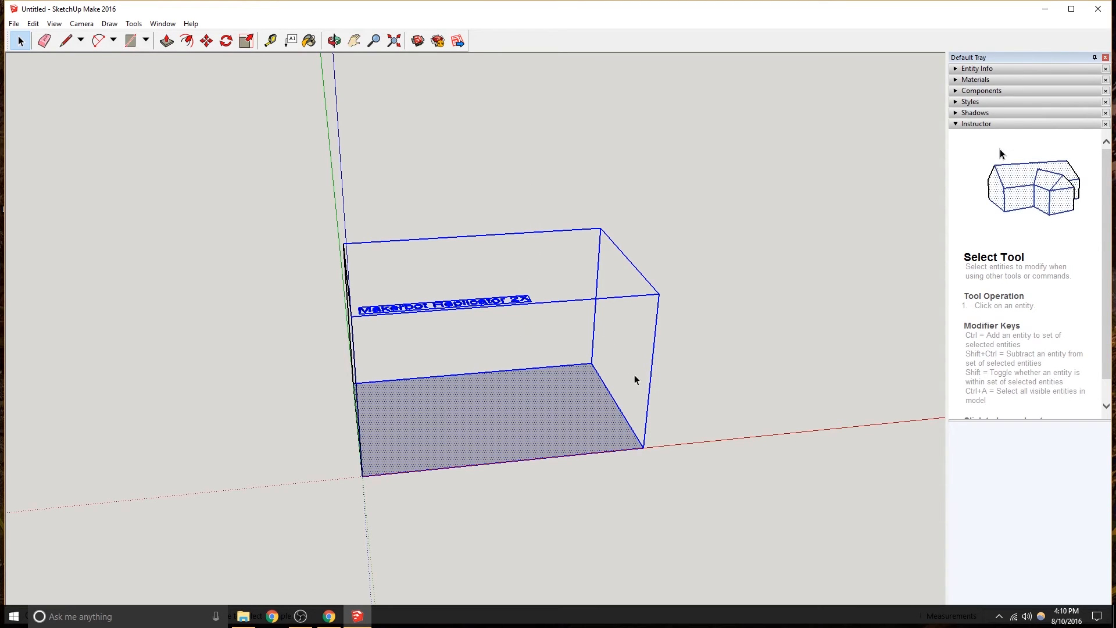
pyautogui.moveTo(644, 374); pyautogui.dragTo(499, 192)
pyautogui.moveTo(617, 248); pyautogui.dragTo(558, 172)
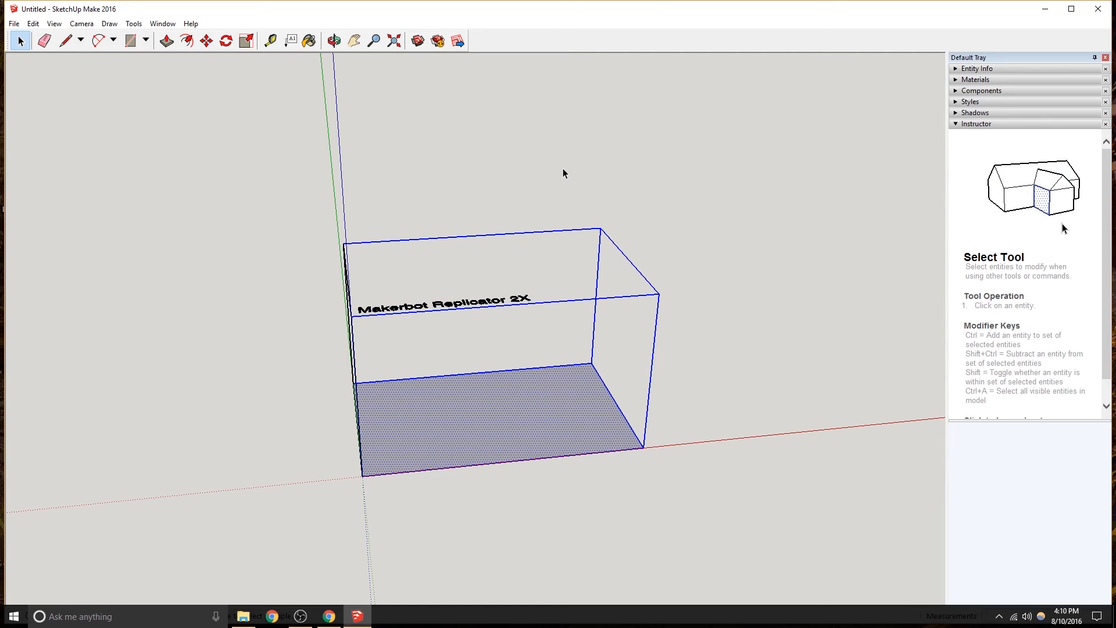
pyautogui.keyDown('ctrl'); pyautogui.click(526, 300); pyautogui.keyUp('ctrl')
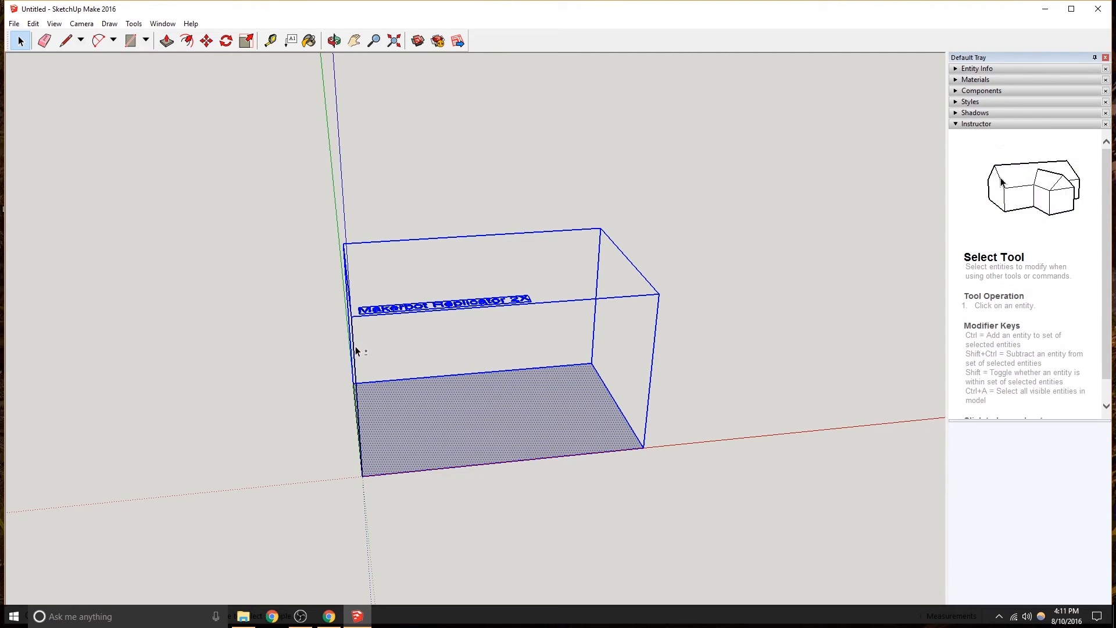
# Select the entire Makerbot Replicator 2X frame with its floor and lettering, and delete it from the model.
pyautogui.moveTo(412, 490); pyautogui.dragTo(531, 430, button='middle')
pyautogui.moveTo(614, 545); pyautogui.dragTo(670, 565, button='middle')
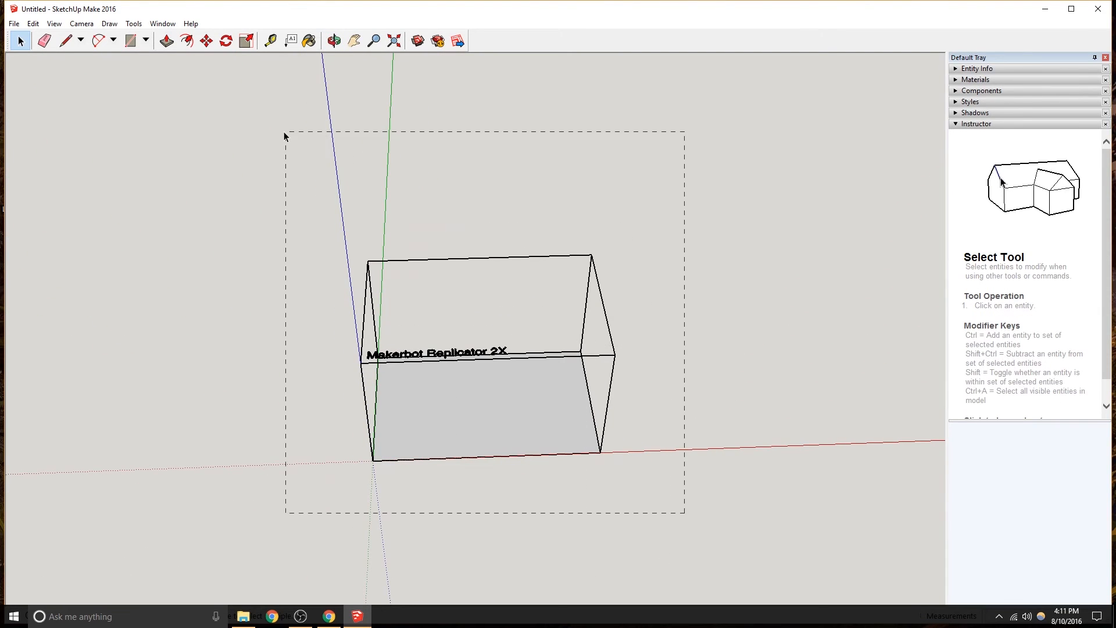
pyautogui.moveTo(288, 135); pyautogui.dragTo(287, 133)
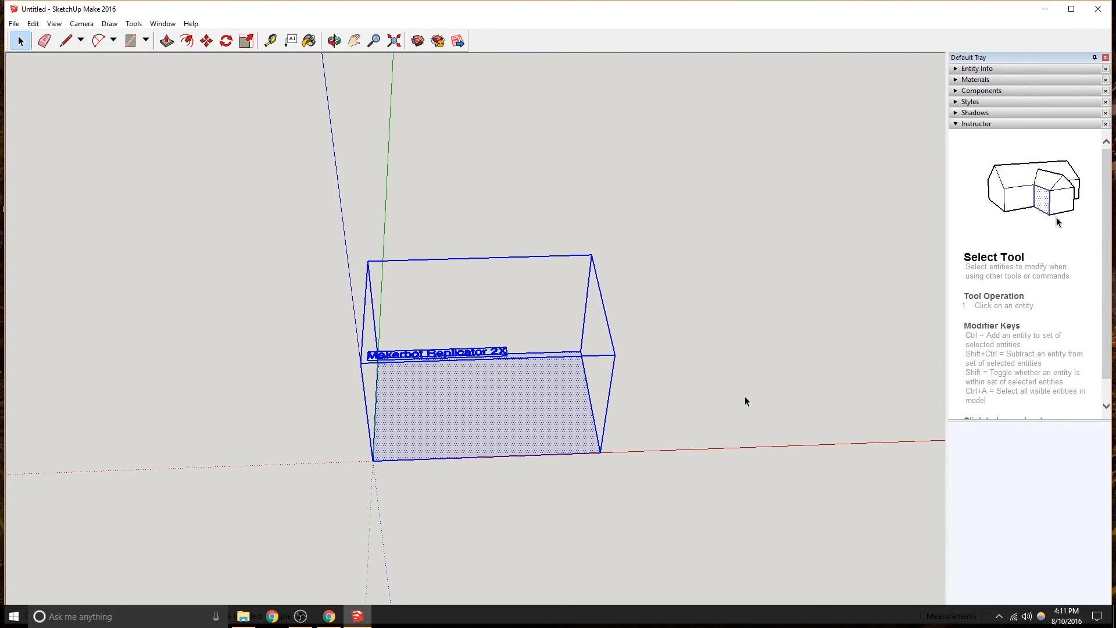
pyautogui.press('Delete')
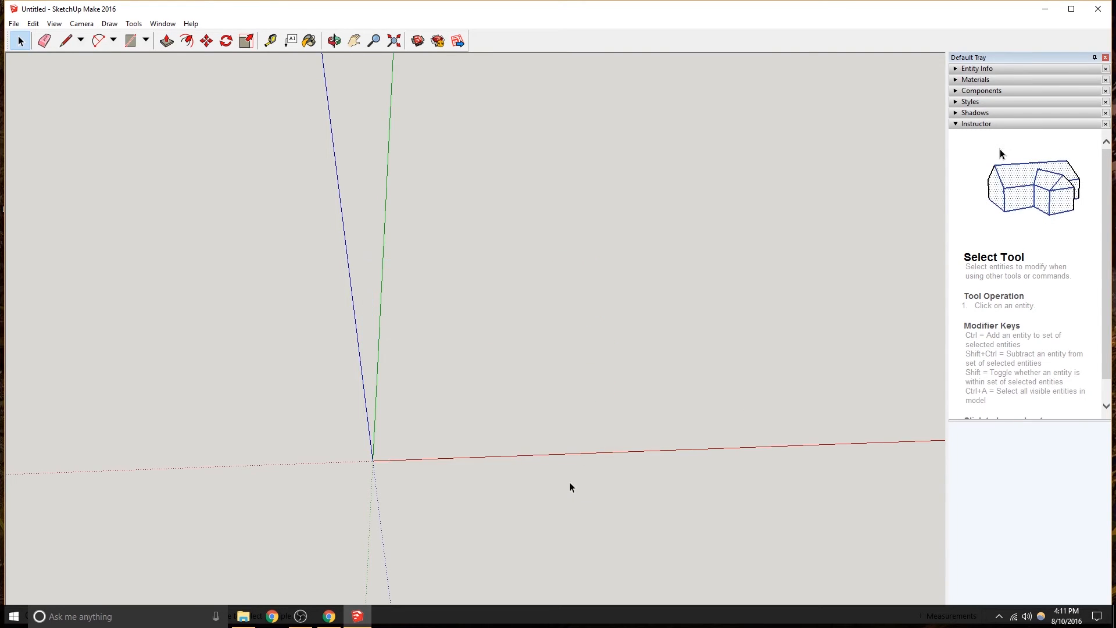
# Draw a 200 x 200 mm rectangle on the ground plane with its first corner at the origin.
pyautogui.scroll(2, 523, 436)
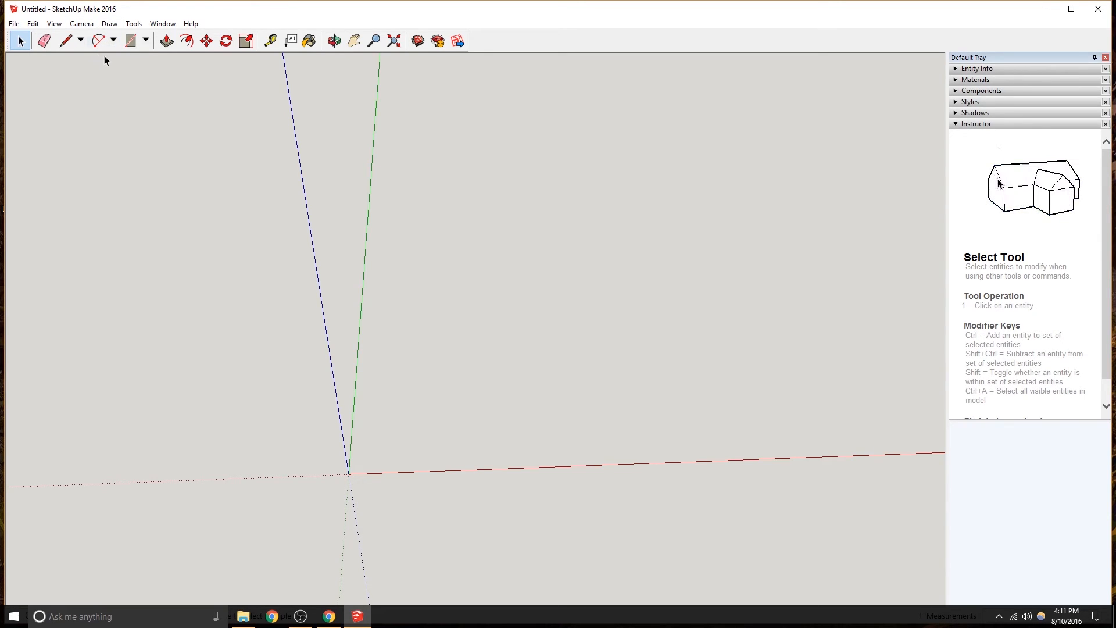
pyautogui.click(130, 40)
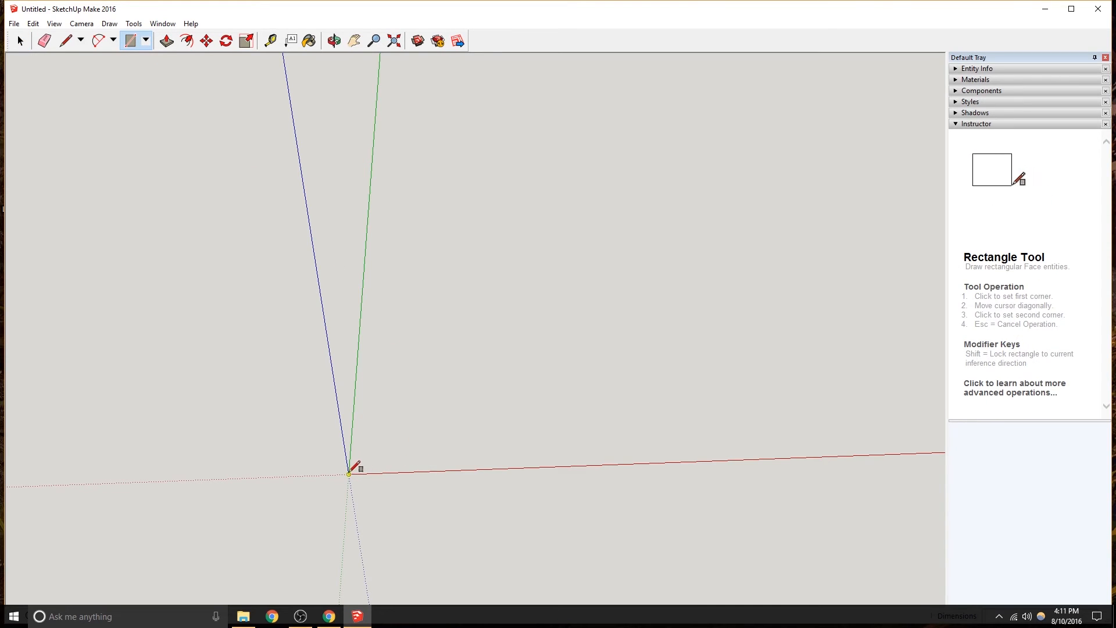
pyautogui.click(349, 473)
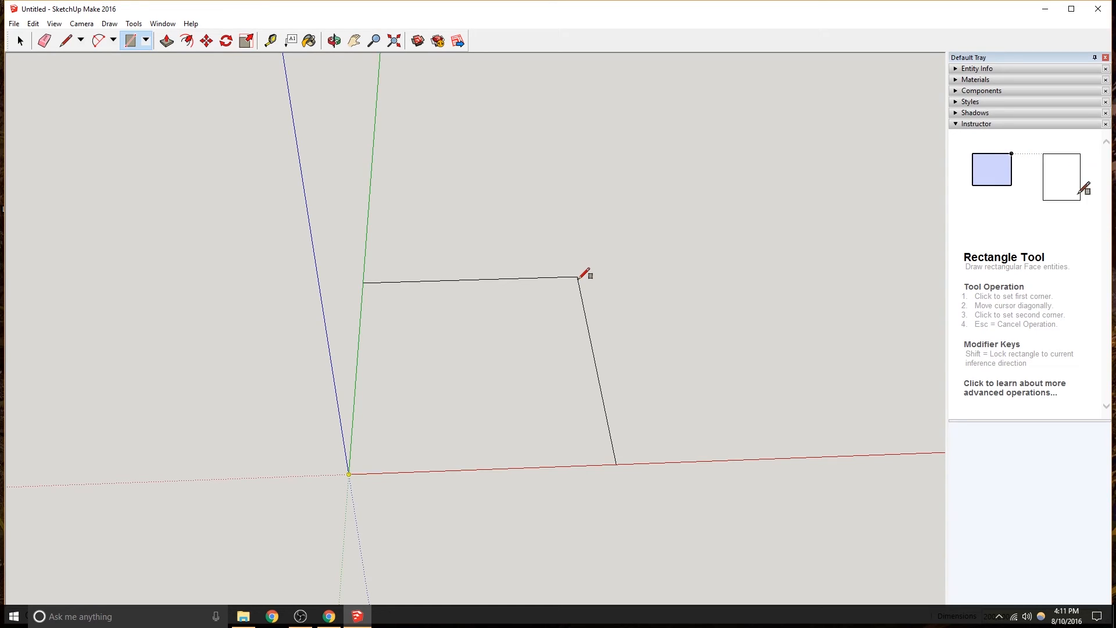
pyautogui.press('Return')
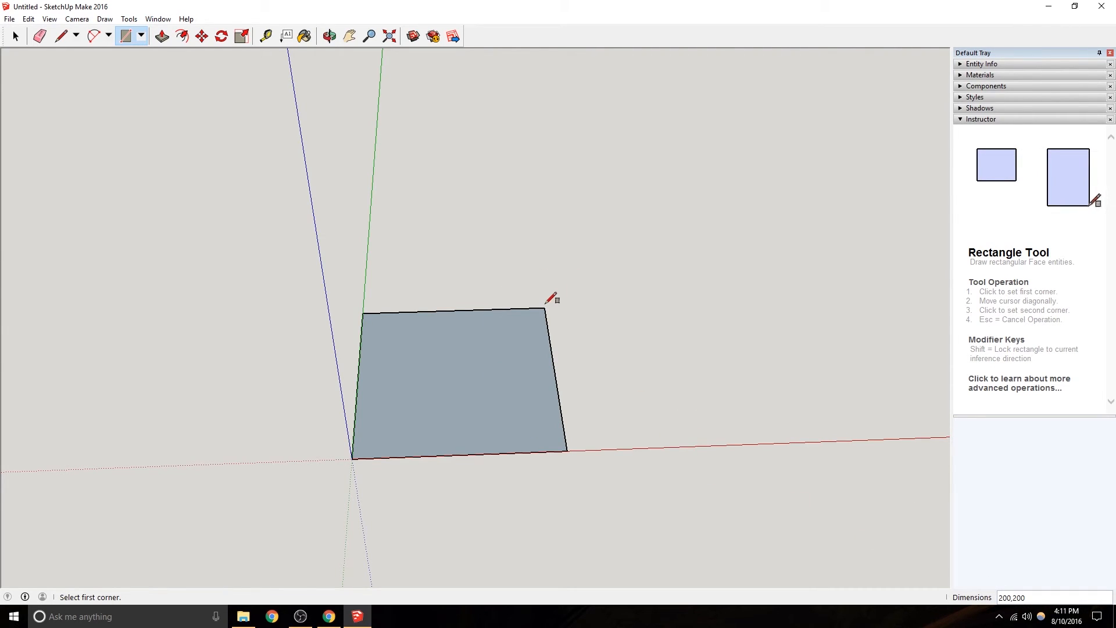
# Extrude the square face upward by 100 mm with Push/Pull to form a box.
pyautogui.click(162, 37)
pyautogui.click(448, 346)
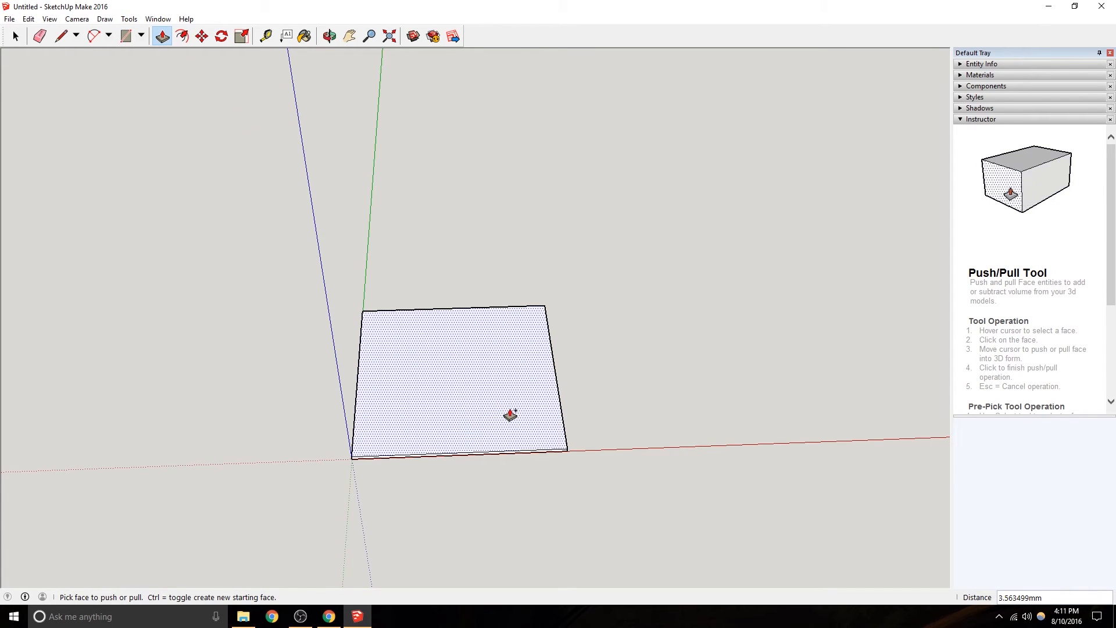
pyautogui.press('Escape')
pyautogui.click(495, 403)
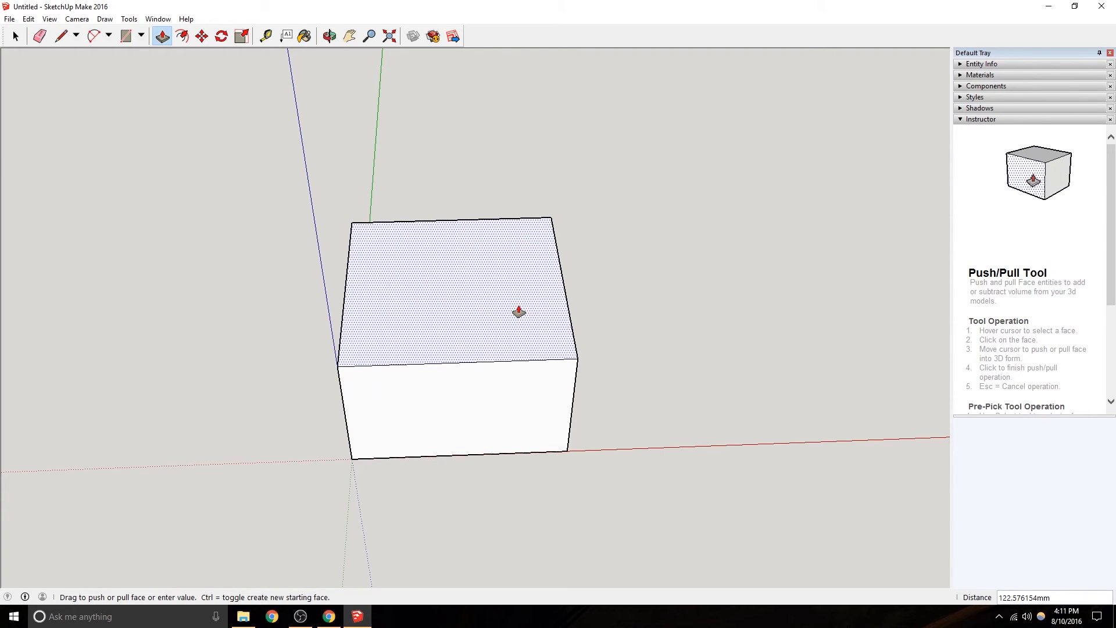
pyautogui.write('100')
pyautogui.press('Return')
# Inspect the box from several angles, then window-select all its geometry and clear the selection.
pyautogui.moveTo(498, 406); pyautogui.dragTo(128, 294, button='middle')
pyautogui.click(15, 37)
pyautogui.moveTo(505, 223); pyautogui.dragTo(855, 391, button='middle')
pyautogui.moveTo(356, 459); pyautogui.dragTo(320, 380, button='middle')
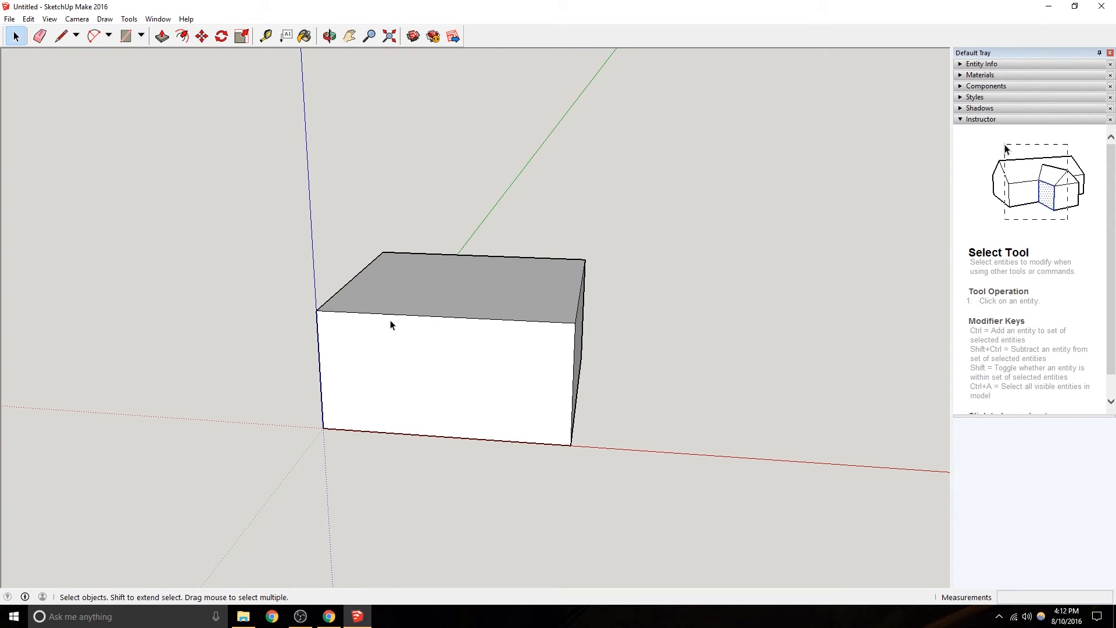
pyautogui.moveTo(180, 170); pyautogui.dragTo(741, 496)
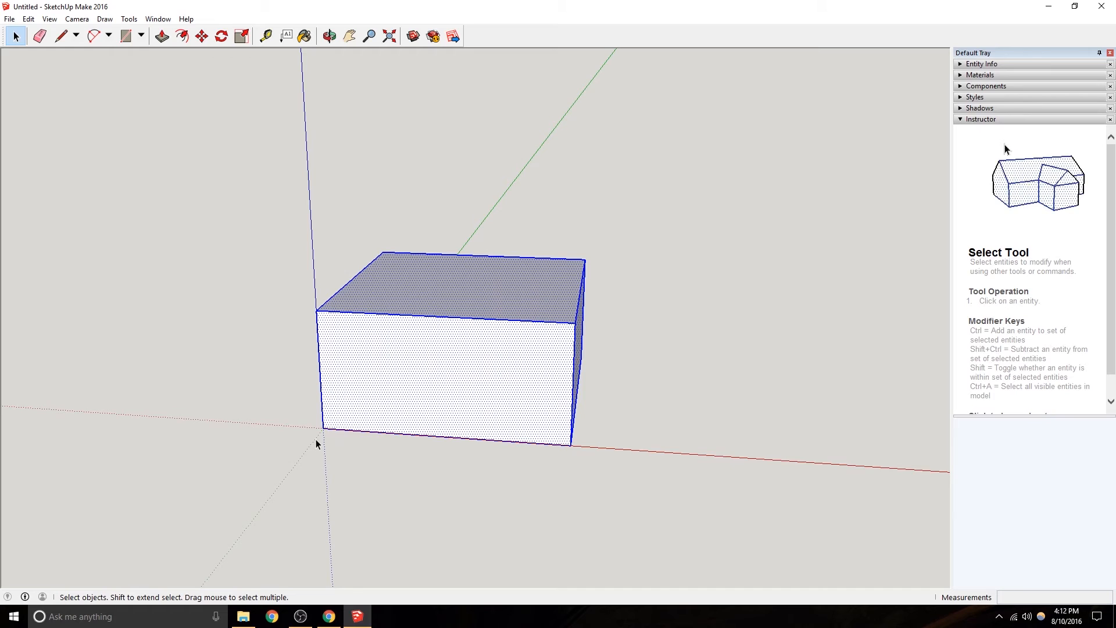
pyautogui.click(613, 390)
# Draw a line across the box's top face from the front edge's midpoint to the back edge's midpoint.
pyautogui.moveTo(614, 390); pyautogui.dragTo(568, 451, button='middle')
pyautogui.click(61, 36)
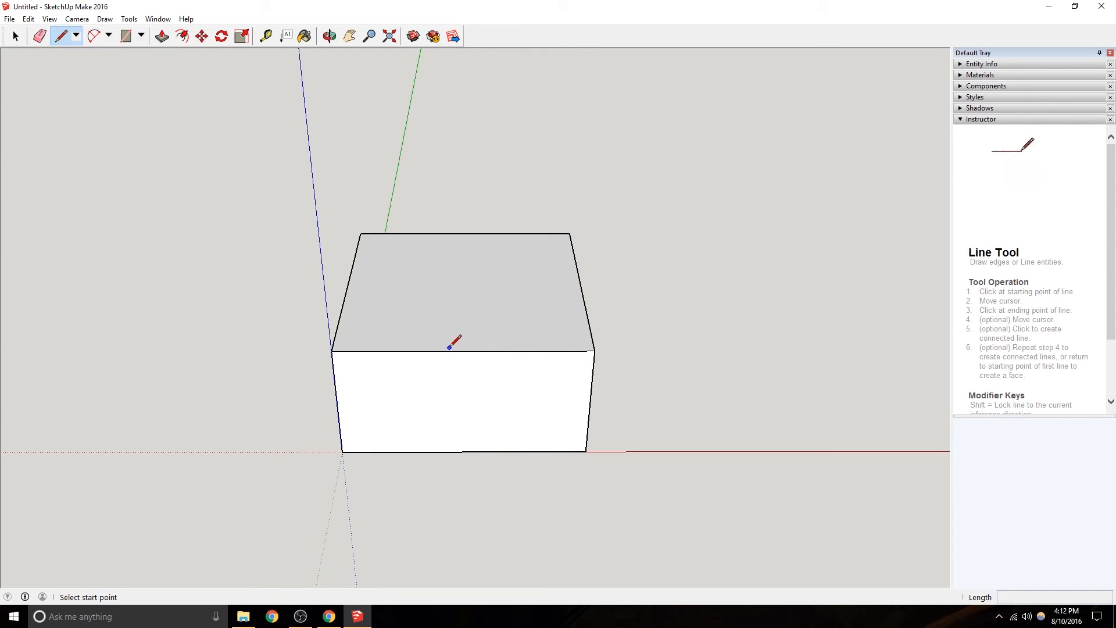
pyautogui.click(462, 350)
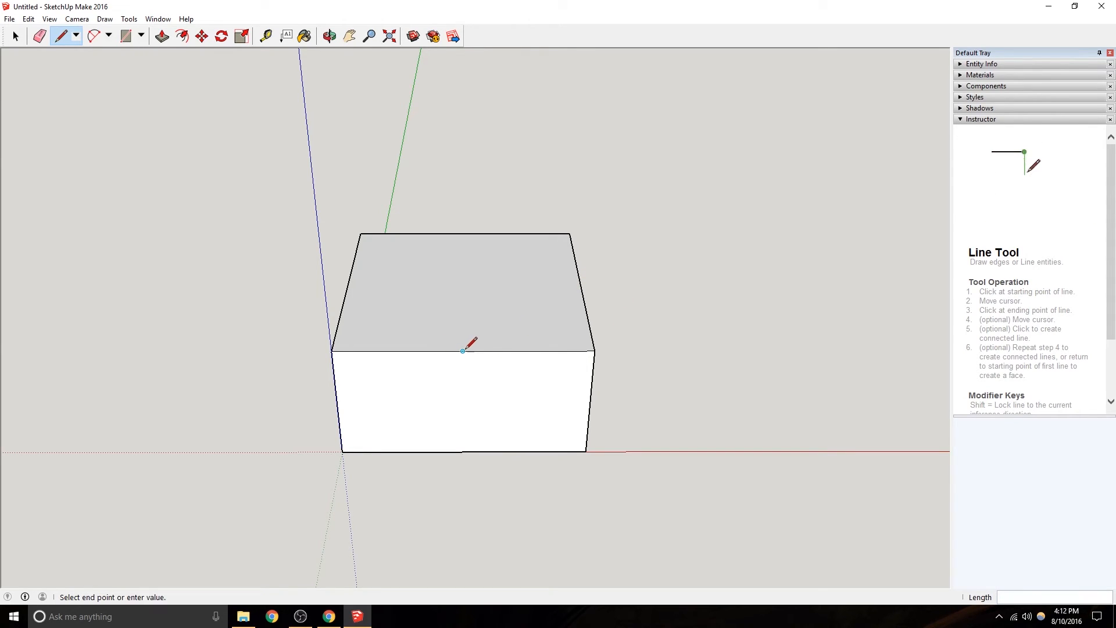
pyautogui.click(465, 233)
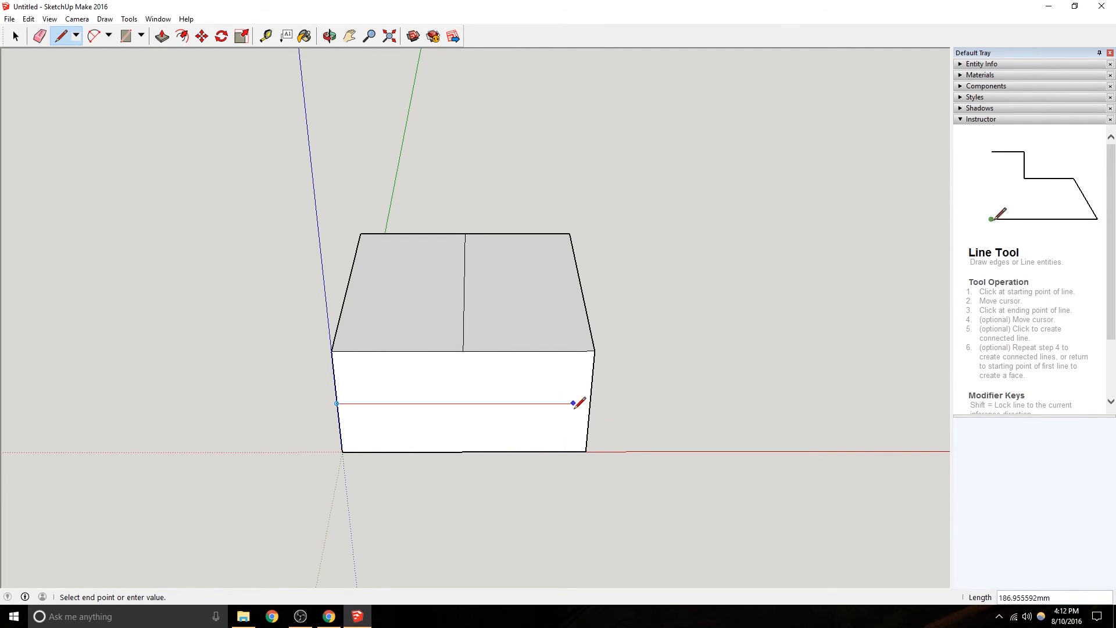
# Draw a horizontal line from the front face's side-edge midpoint to its centre, and connect it up to the front end of the top dividing line.
pyautogui.press('shift')
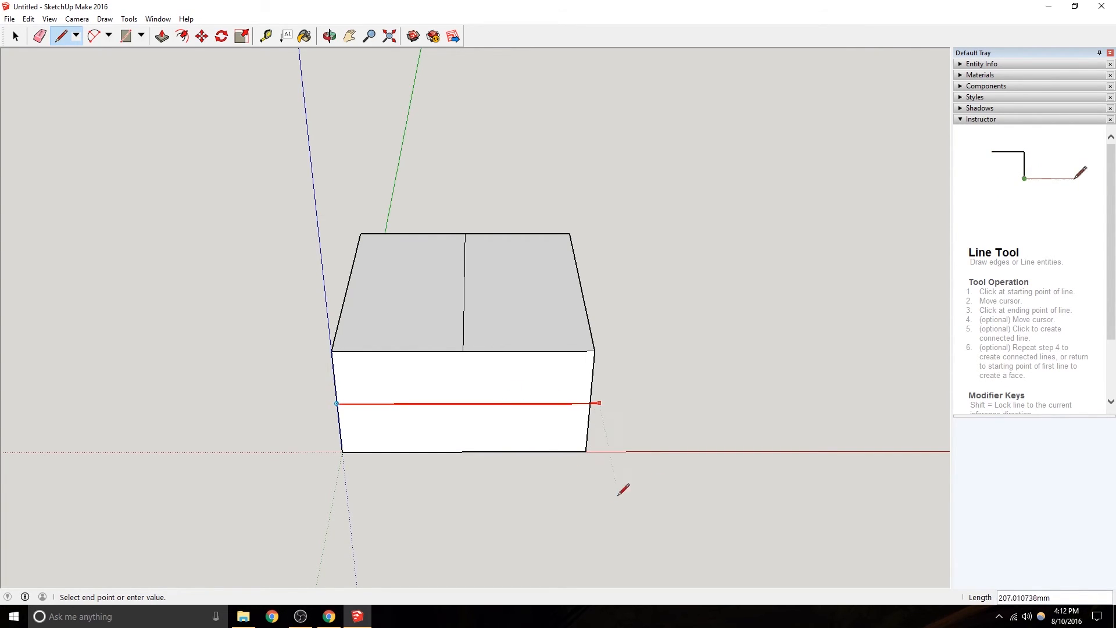
pyautogui.keyDown('shift'); pyautogui.click(463, 350); pyautogui.keyUp('shift')
pyautogui.click(463, 351)
# Push the L-shaped part of the front face back 200 mm through the box, leaving only the upper quarter block.
pyautogui.moveTo(472, 355)
pyautogui.mouseDown(button='middle')
pyautogui.moveTo(433, 374)
pyautogui.moveTo(461, 351)
pyautogui.mouseUp(button='middle')
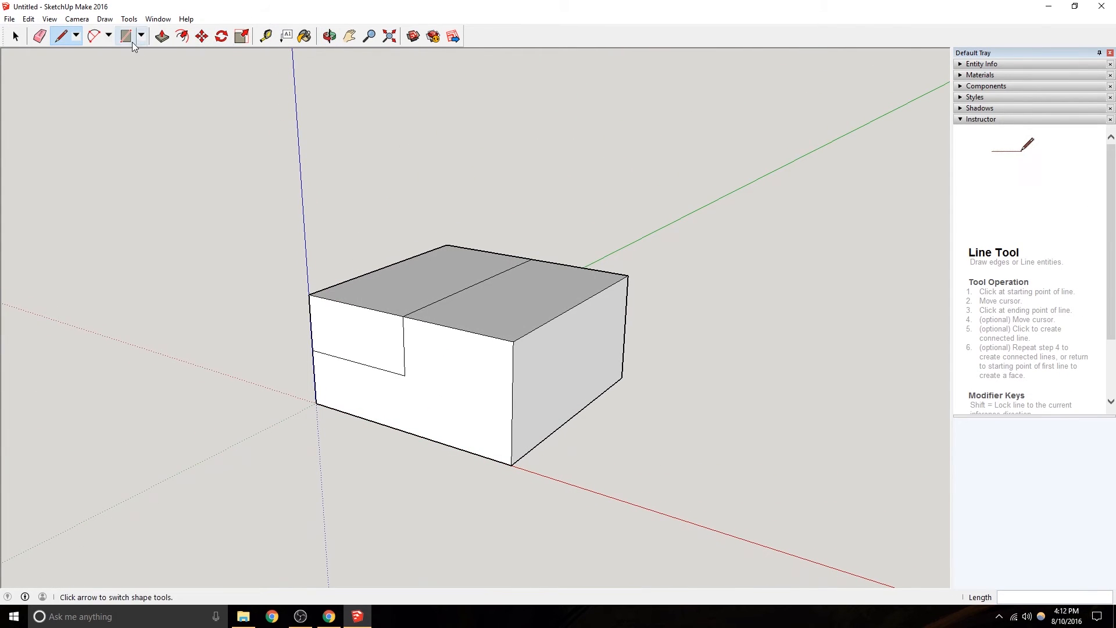
pyautogui.click(162, 36)
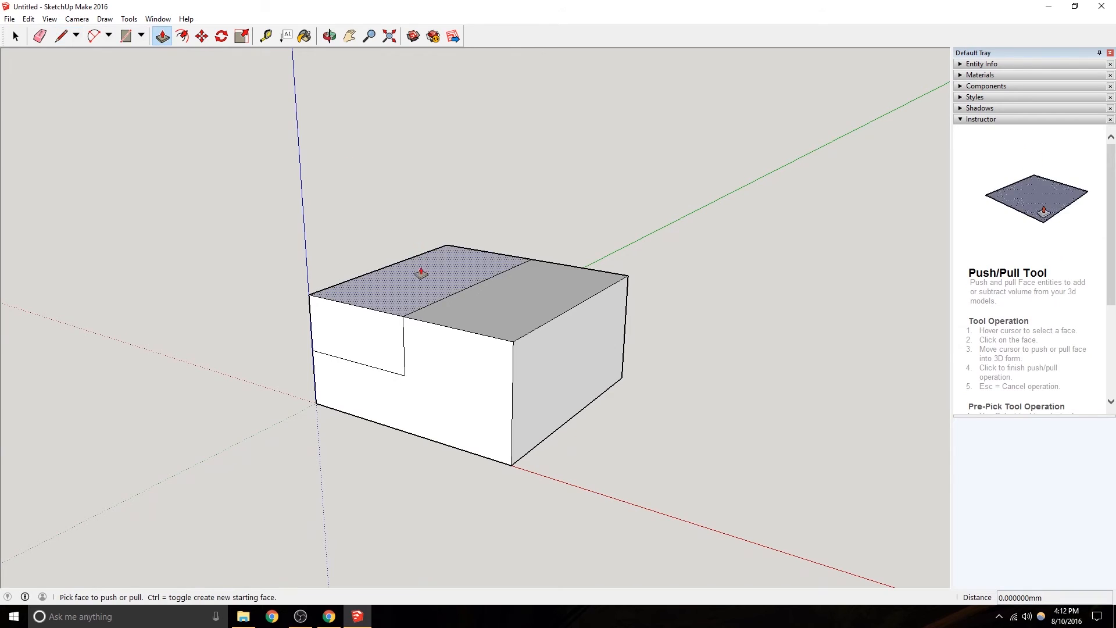
pyautogui.click(452, 404)
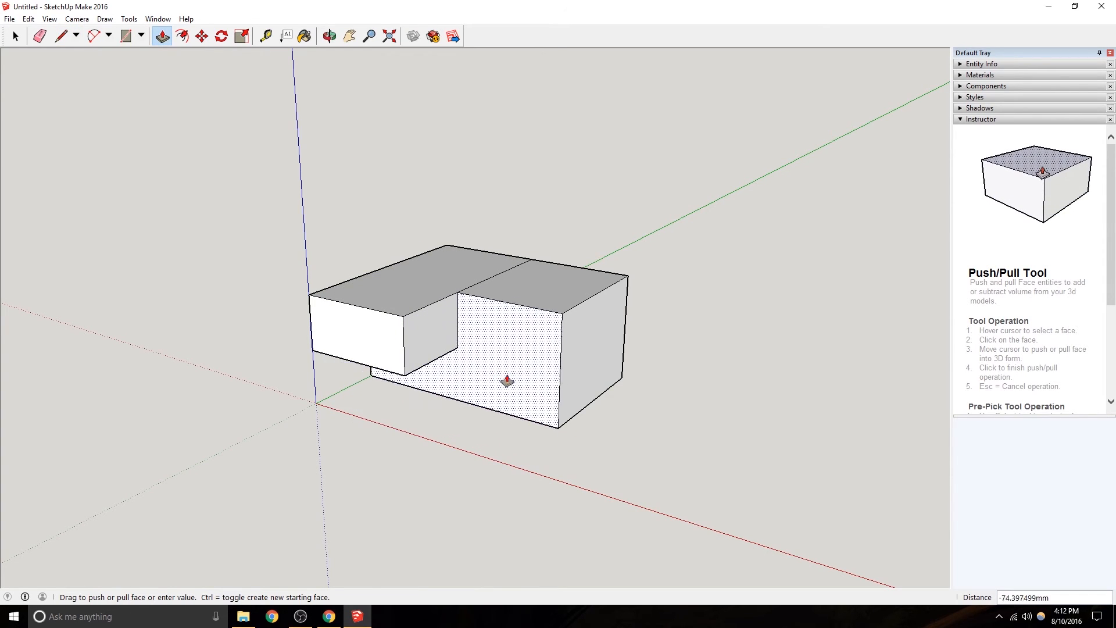
pyautogui.click(610, 361)
pyautogui.moveTo(421, 274); pyautogui.dragTo(396, 207, button='middle')
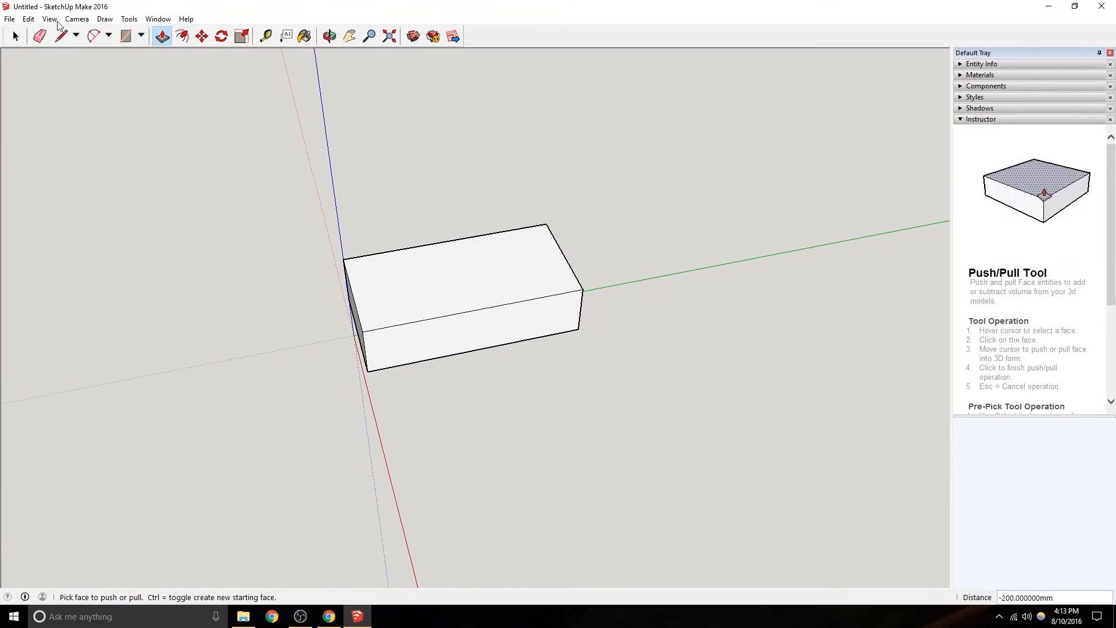
# Push the block's far end face inward by 100 mm along the green axis with Push/Pull.
pyautogui.moveTo(523, 345); pyautogui.dragTo(577, 328, button='middle')
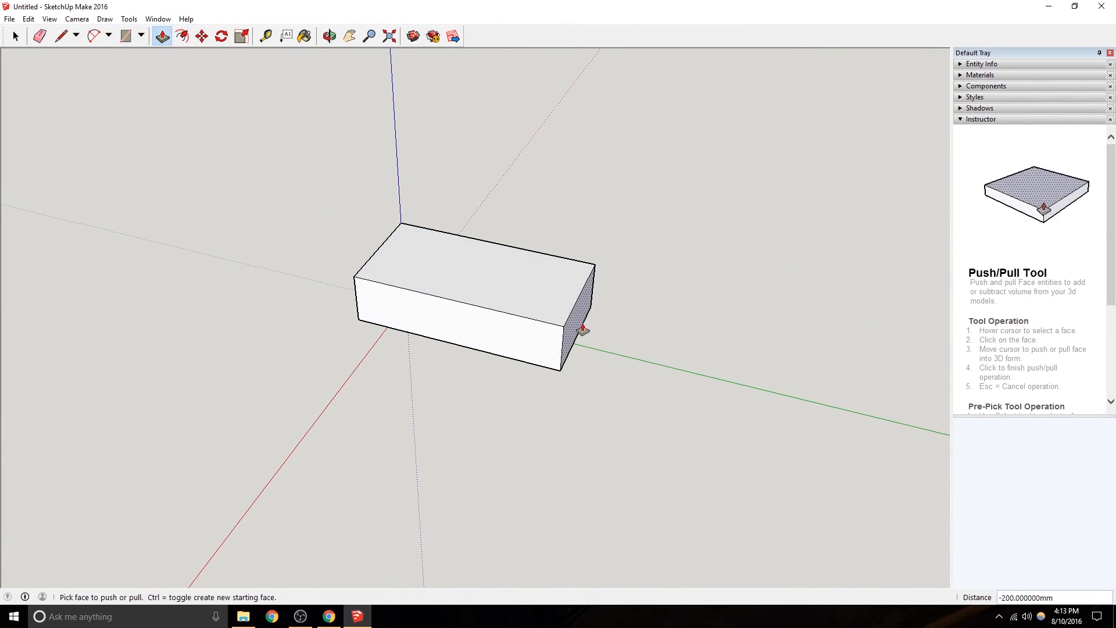
pyautogui.click(577, 327)
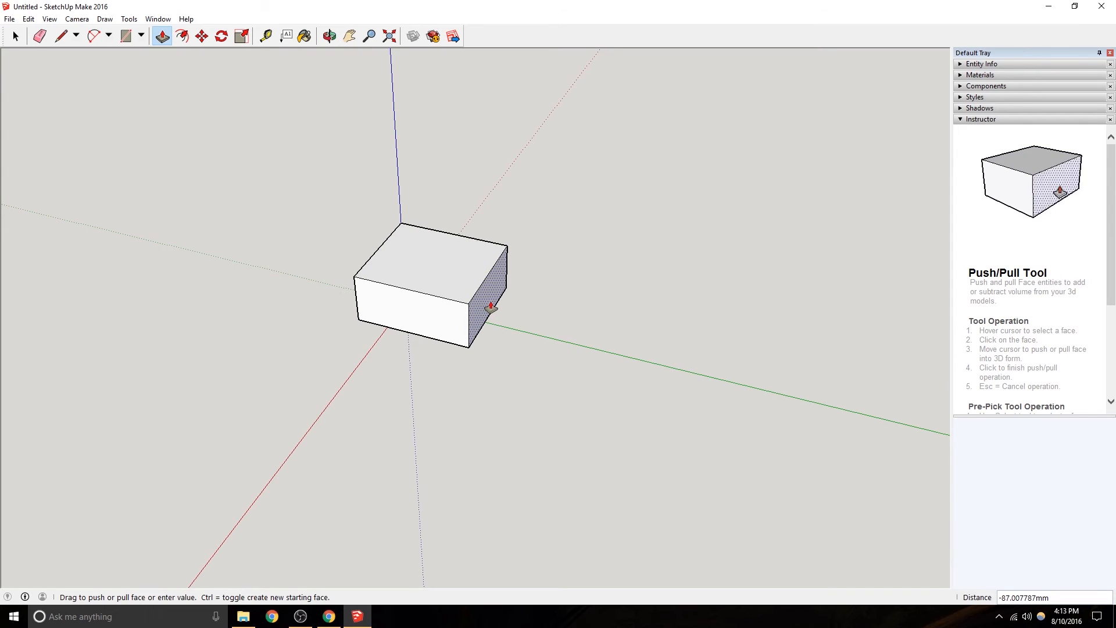
pyautogui.press('Return')
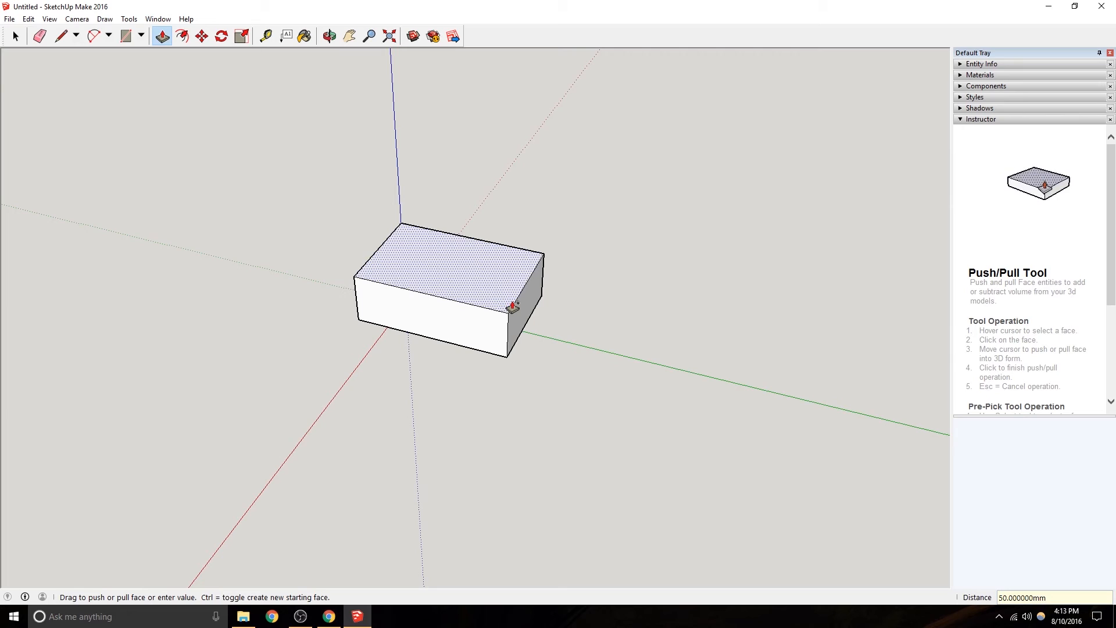
pyautogui.click(538, 322)
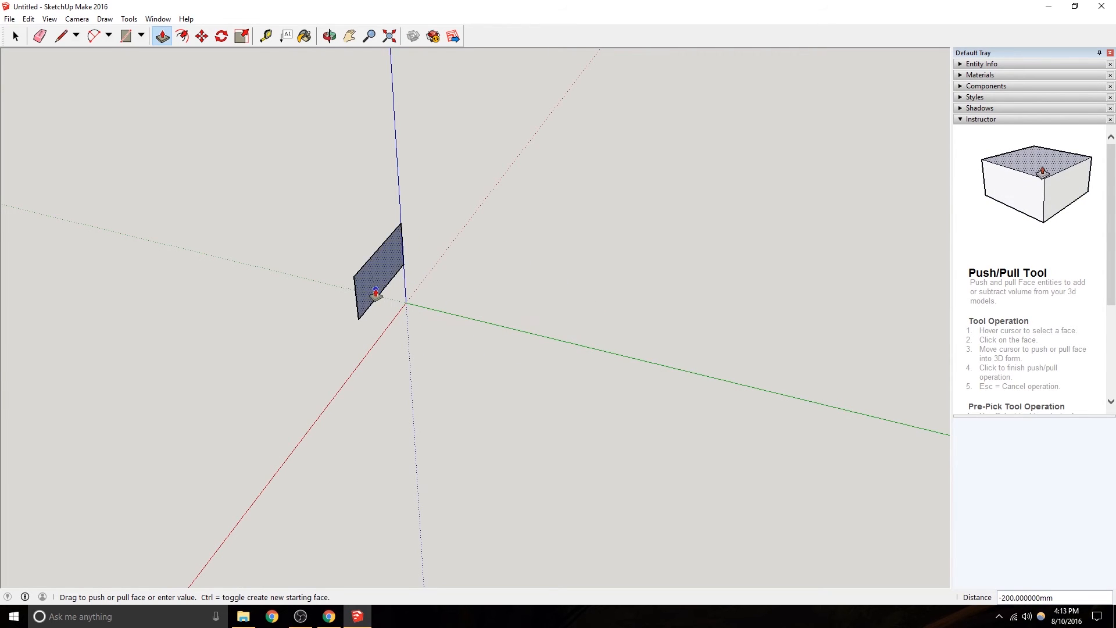
pyautogui.write('100')
pyautogui.press('Return')
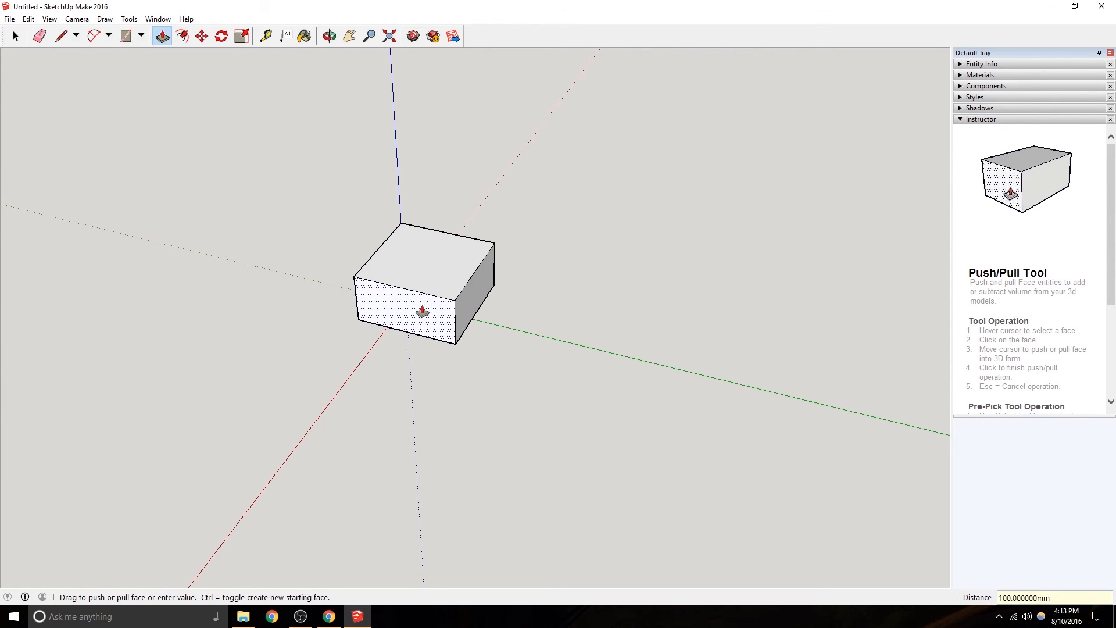
# Select the whole block with a selection window and make it a group.
pyautogui.moveTo(424, 311); pyautogui.dragTo(494, 399, button='middle')
pyautogui.click(16, 36)
pyautogui.moveTo(242, 134); pyautogui.dragTo(619, 460)
pyautogui.rightClick(453, 299)
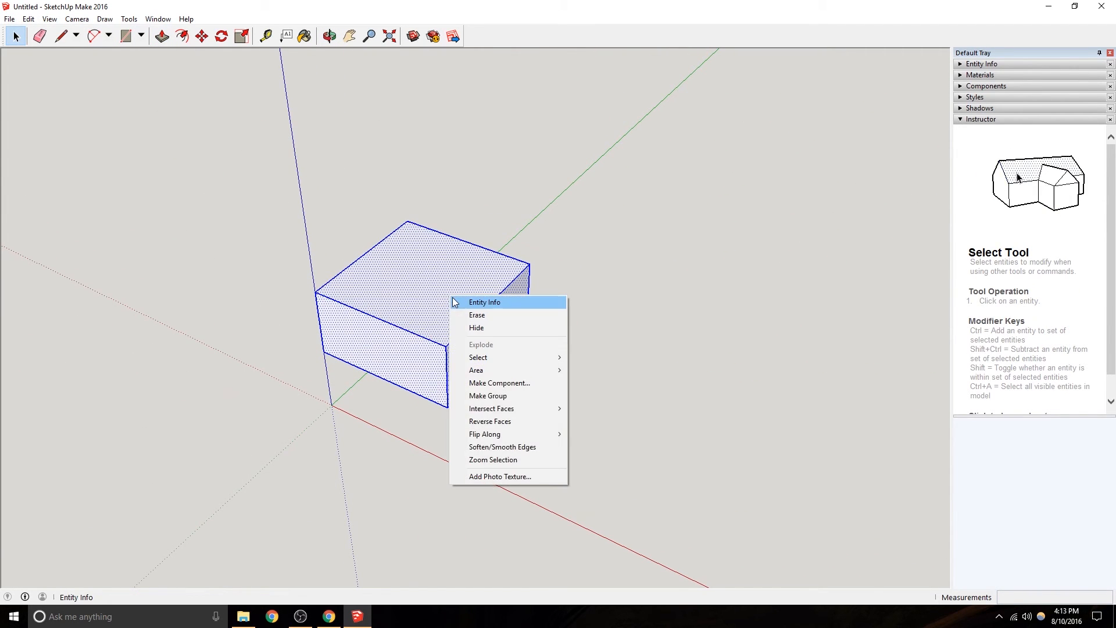
pyautogui.click(514, 396)
# Copy the group 100 mm along the red axis with the Move tool, taking a top corner as base point.
pyautogui.moveTo(396, 339); pyautogui.dragTo(349, 174, button='middle')
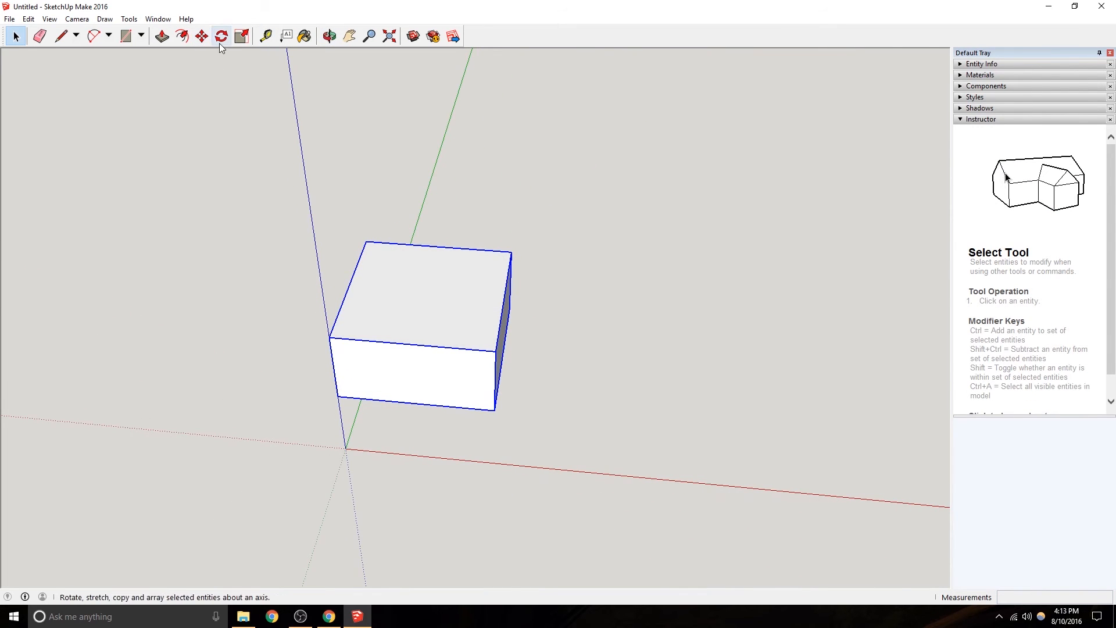
pyautogui.click(201, 36)
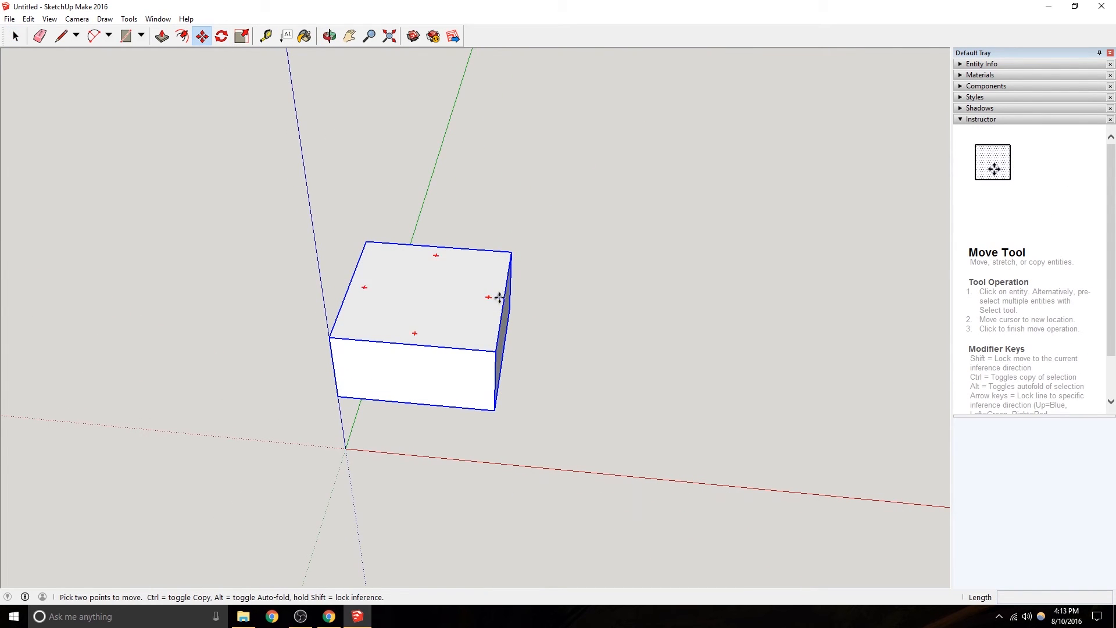
pyautogui.click(496, 353)
pyautogui.press('ctrl')
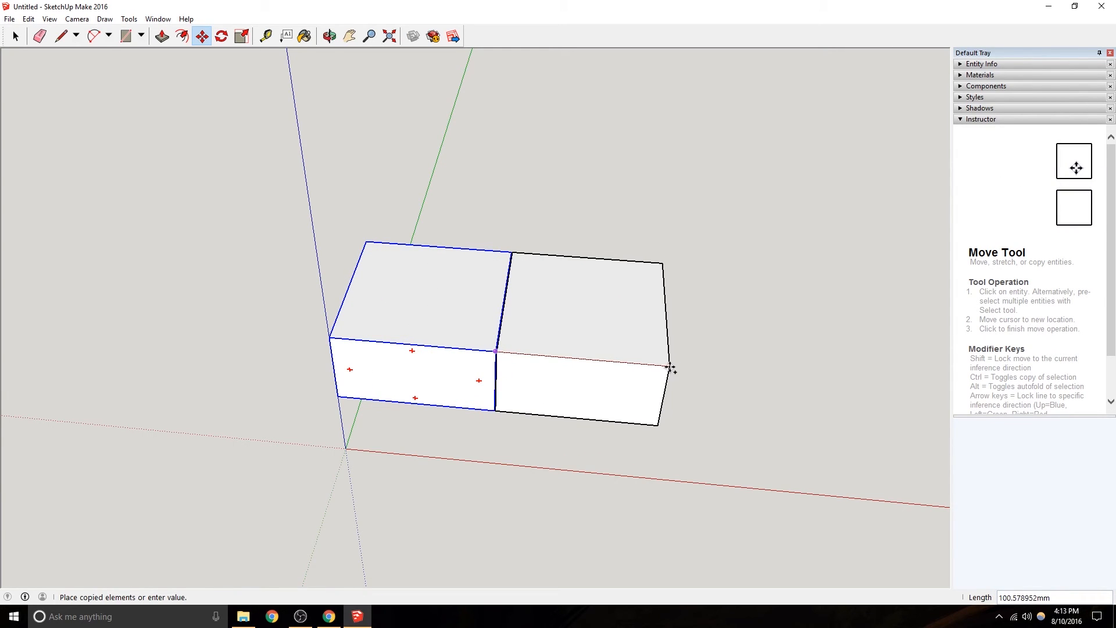
pyautogui.write('100')
pyautogui.press('Return')
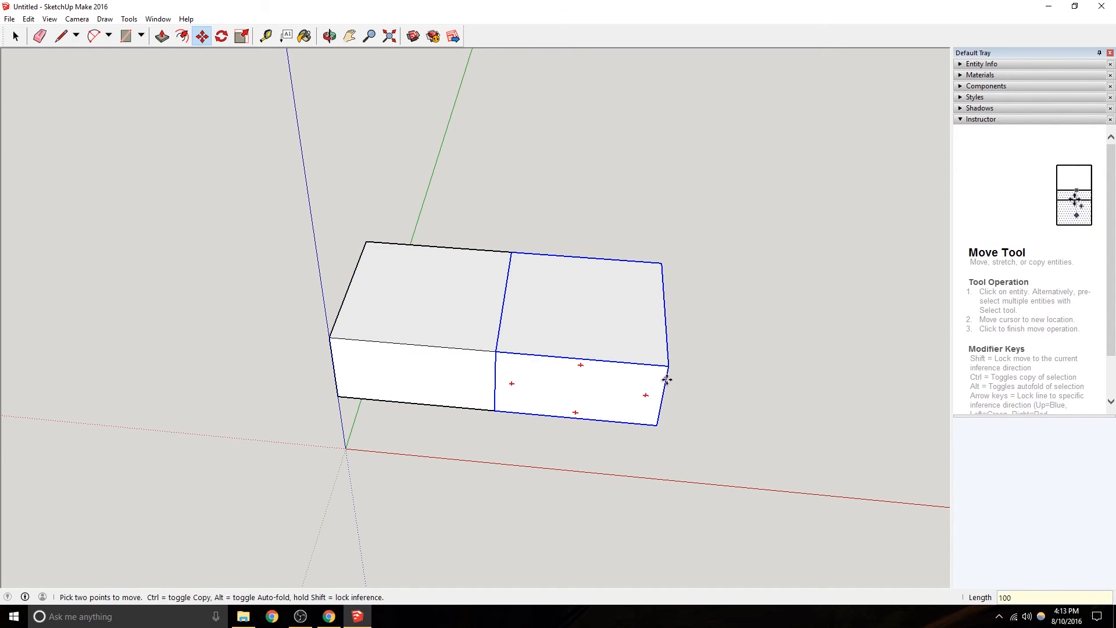
# Select the copied group and move it about 100 mm along the red axis, away from the original block.
pyautogui.moveTo(471, 366); pyautogui.dragTo(473, 220, button='middle')
pyautogui.click(16, 36)
pyautogui.moveTo(663, 417); pyautogui.dragTo(496, 309)
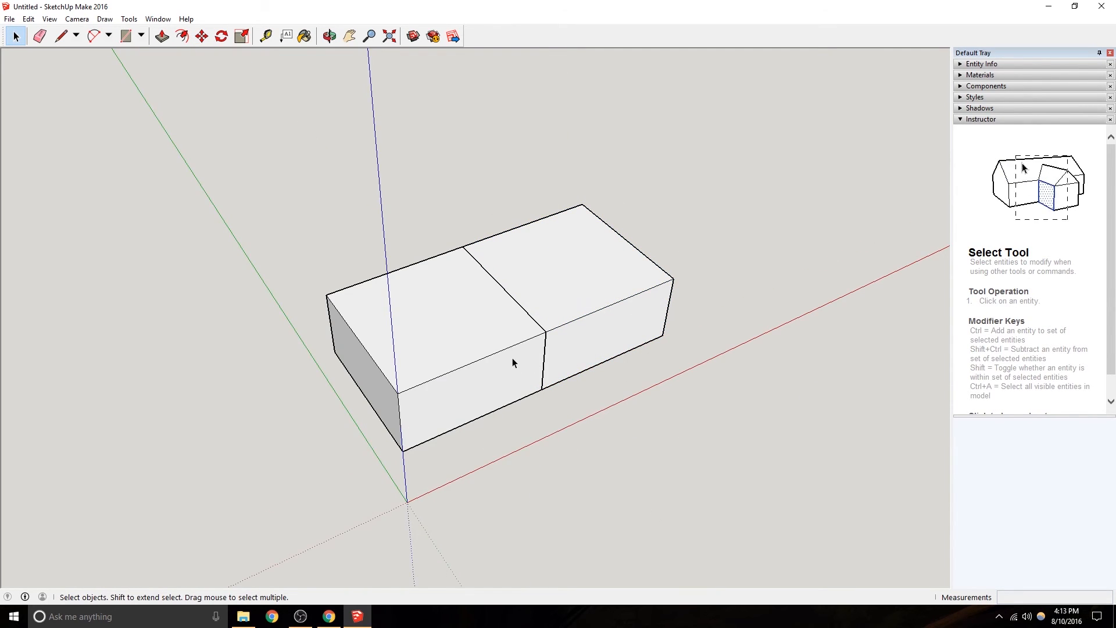
pyautogui.rightClick(513, 358)
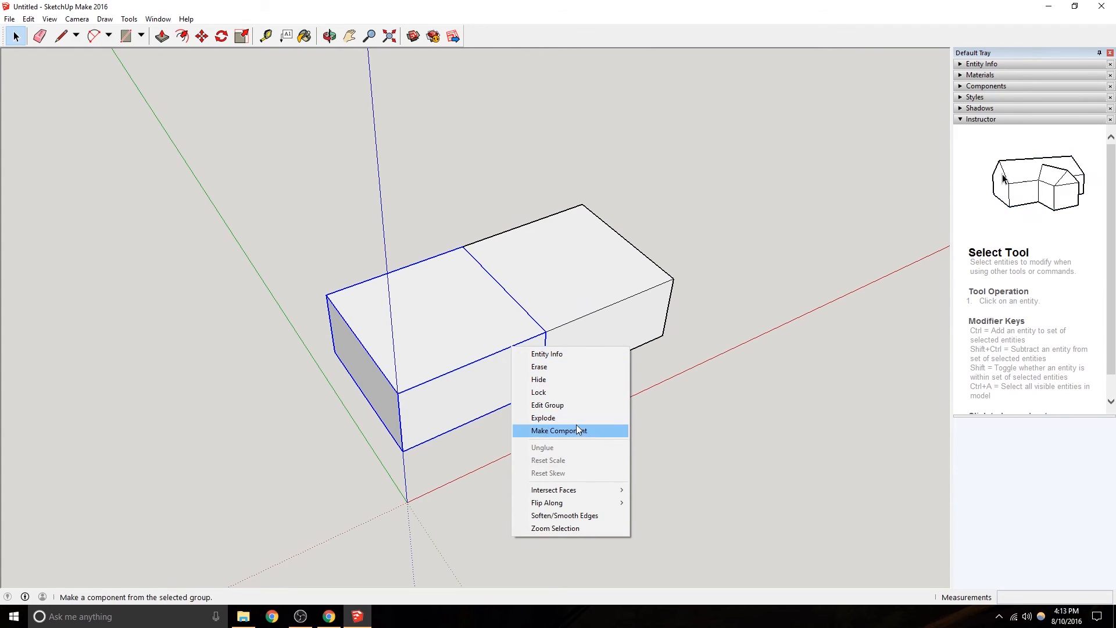
pyautogui.click(466, 368)
pyautogui.moveTo(562, 413); pyautogui.dragTo(476, 377, button='middle')
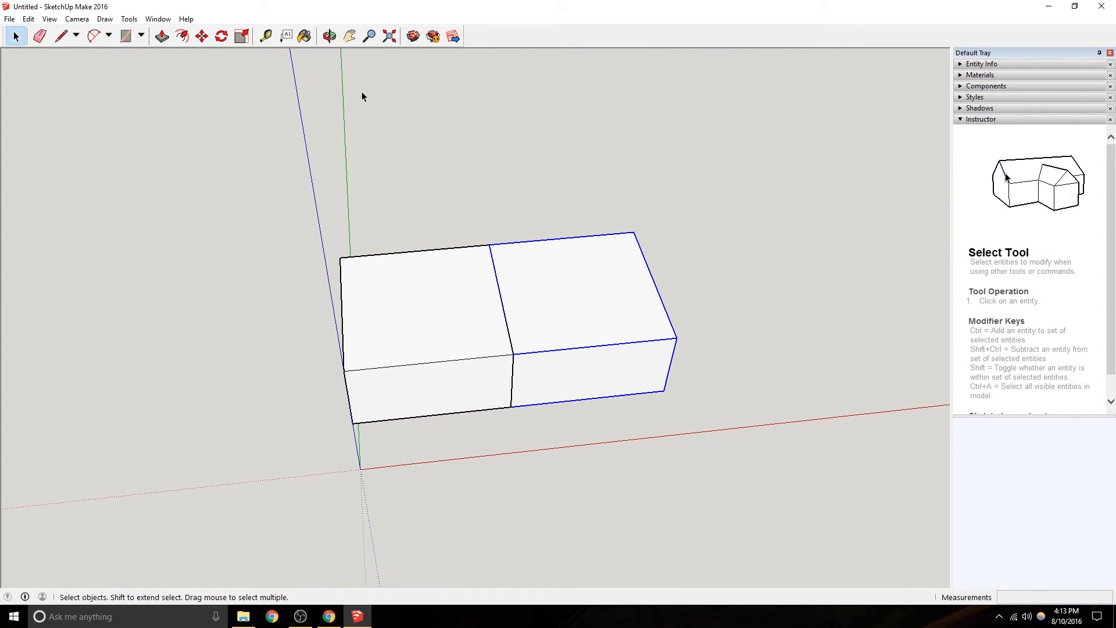
pyautogui.click(202, 36)
pyautogui.click(543, 375)
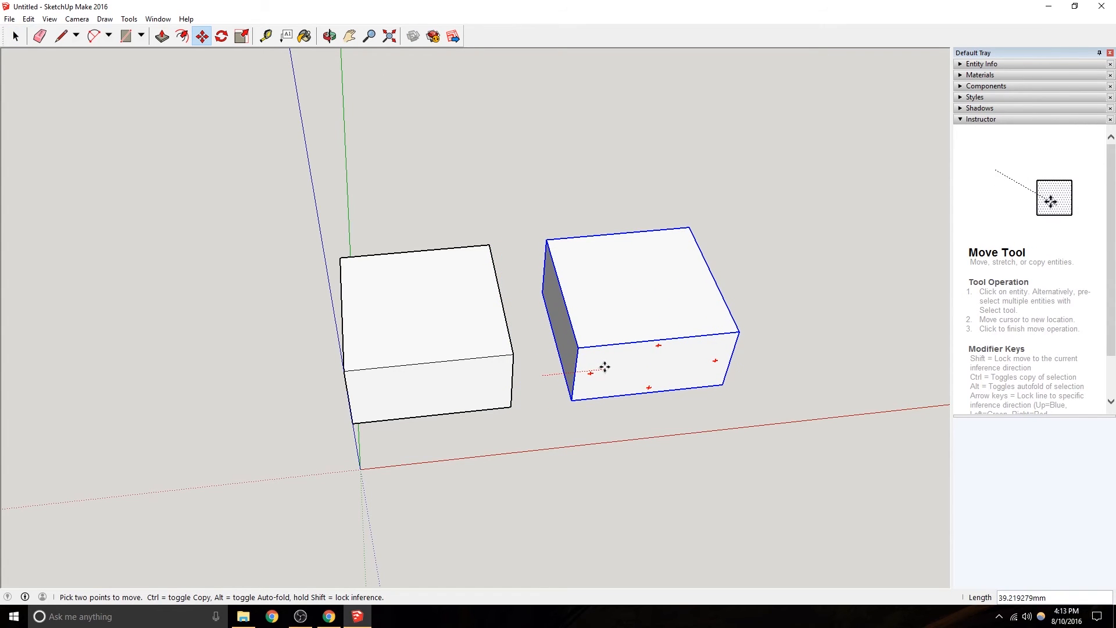
pyautogui.write('10')
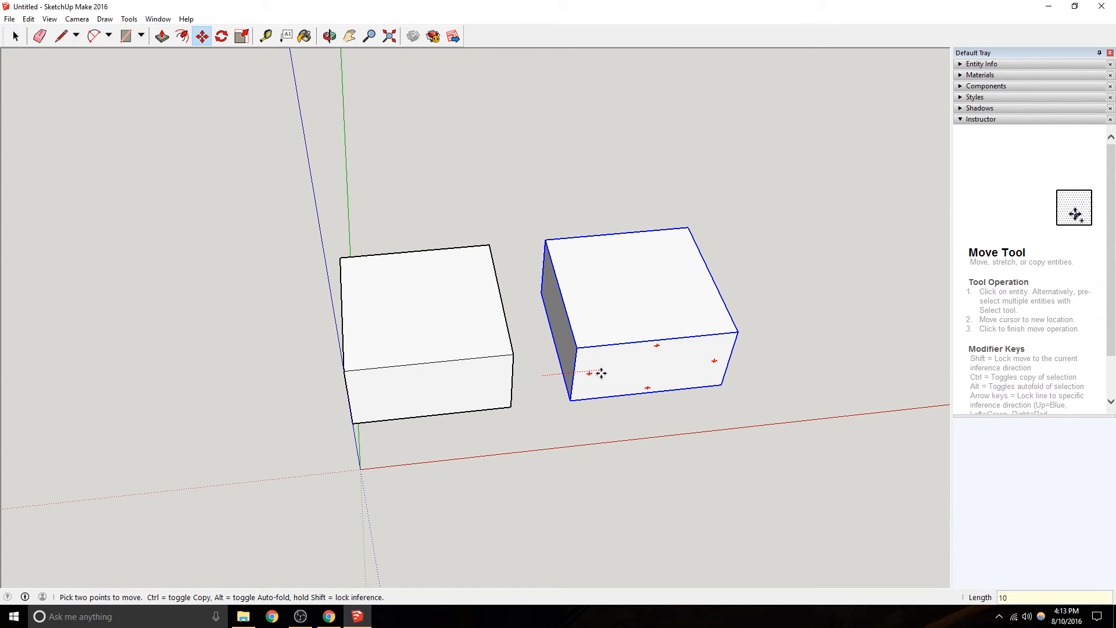
pyautogui.press('Return')
# Open the group nearest the origin for editing, select its individual faces, and exit the group.
pyautogui.moveTo(732, 319); pyautogui.dragTo(629, 334, button='middle')
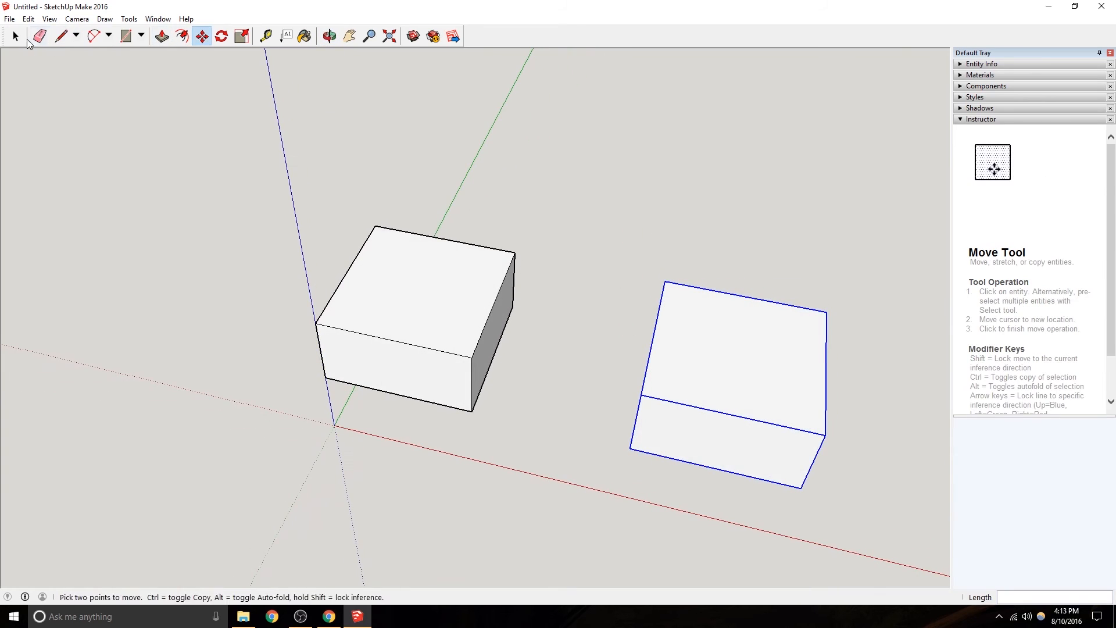
pyautogui.press('space')
pyautogui.click(395, 312)
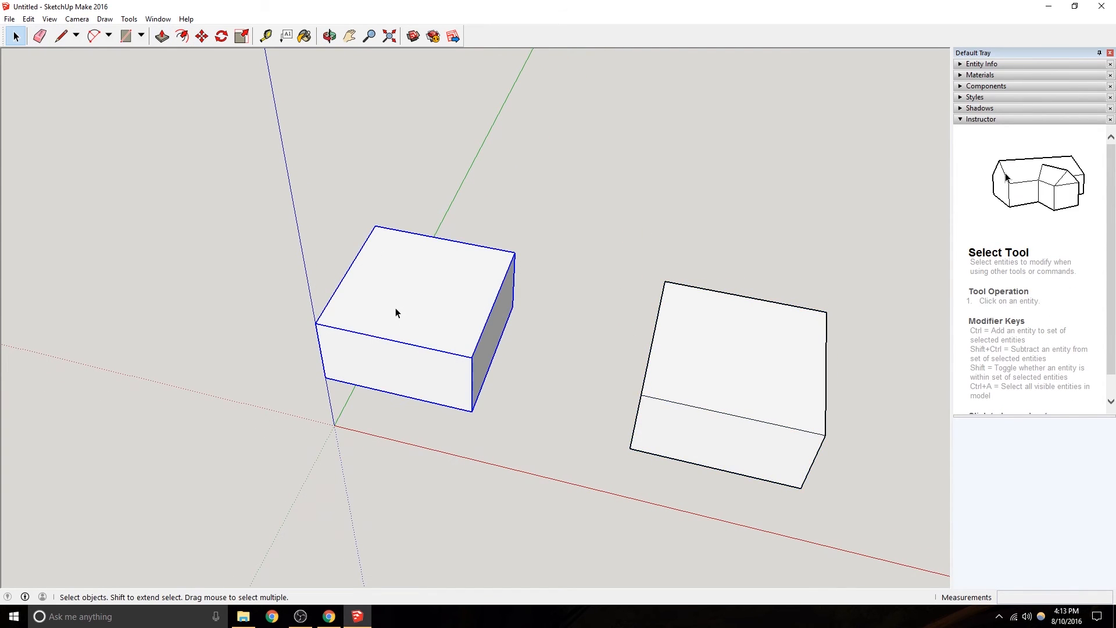
pyautogui.doubleClick(447, 317)
pyautogui.click(437, 311)
pyautogui.moveTo(427, 320); pyautogui.dragTo(535, 320, button='middle')
pyautogui.click(489, 352)
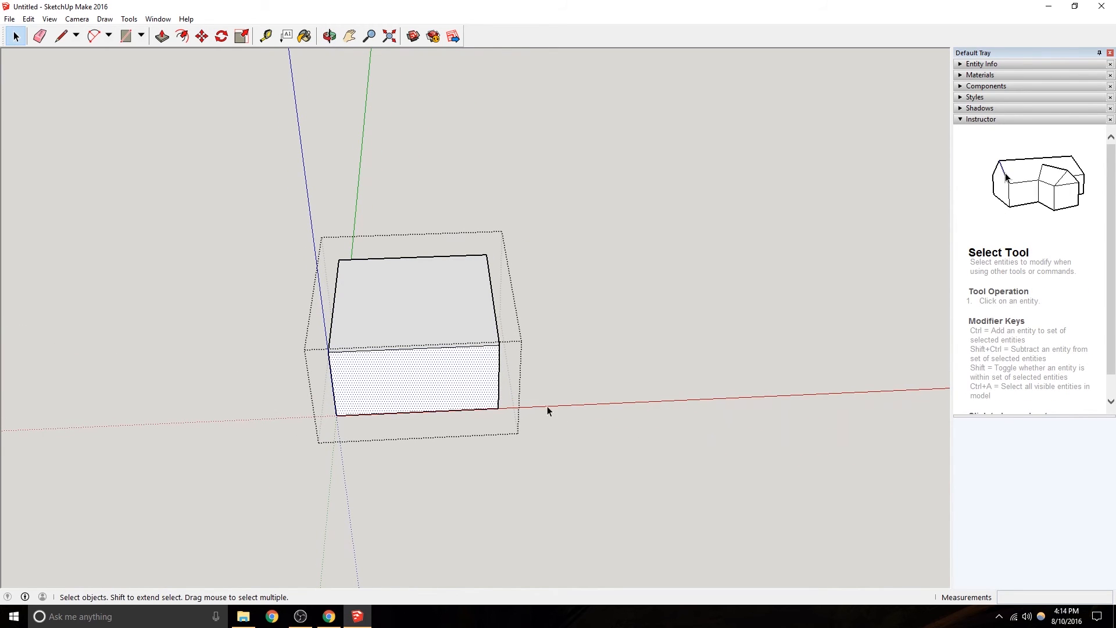
pyautogui.click(537, 401)
# Convert the group nearest the origin into a component.
pyautogui.click(468, 363)
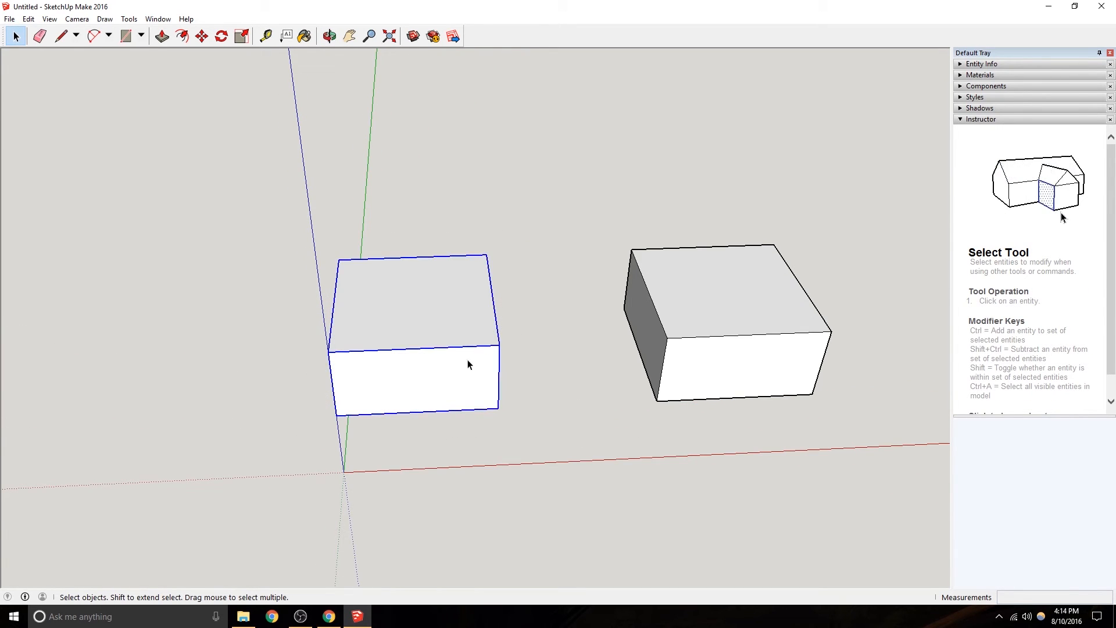
pyautogui.rightClick(465, 361)
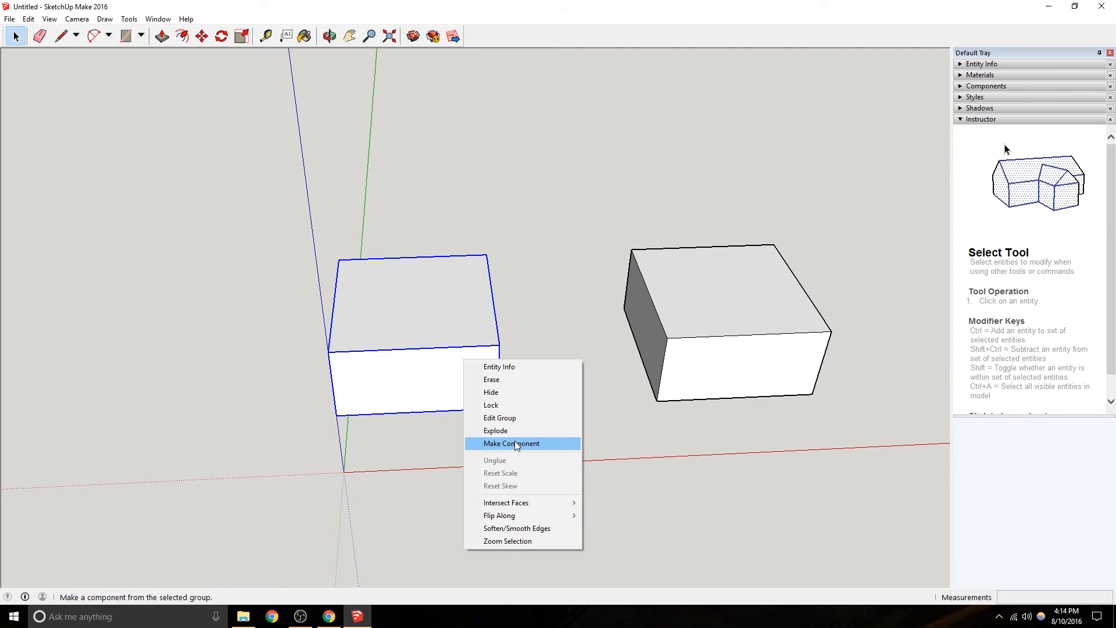
pyautogui.click(513, 441)
pyautogui.doubleClick(447, 329)
pyautogui.click(570, 374)
# Copy the component 200 mm along the green axis with the Move tool, using a top corner as base point.
pyautogui.moveTo(570, 374); pyautogui.dragTo(454, 368, button='middle')
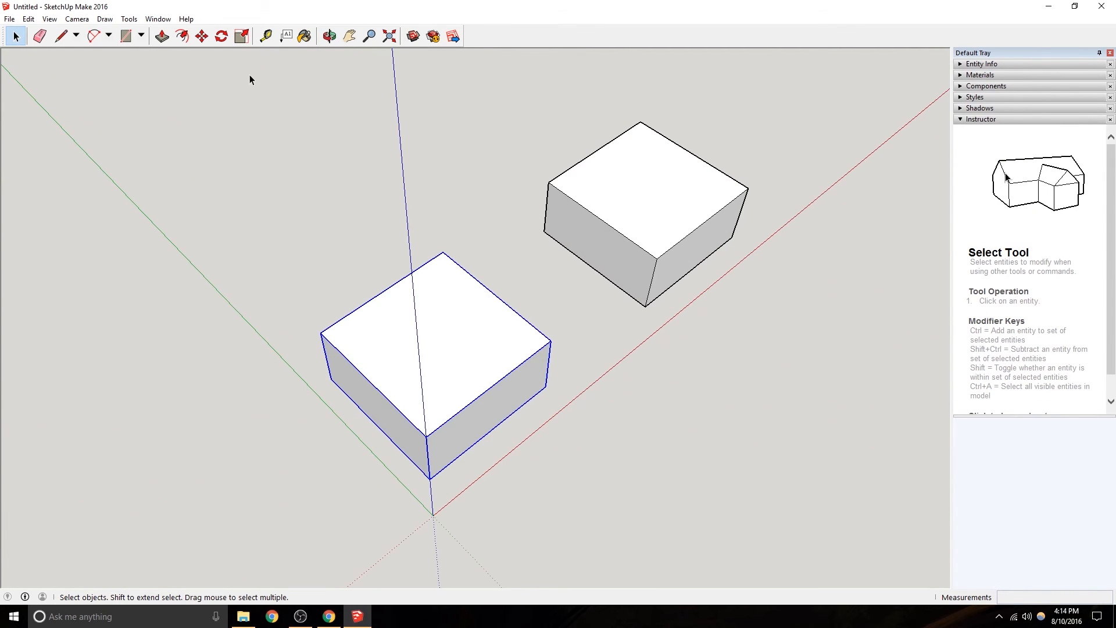
pyautogui.click(202, 36)
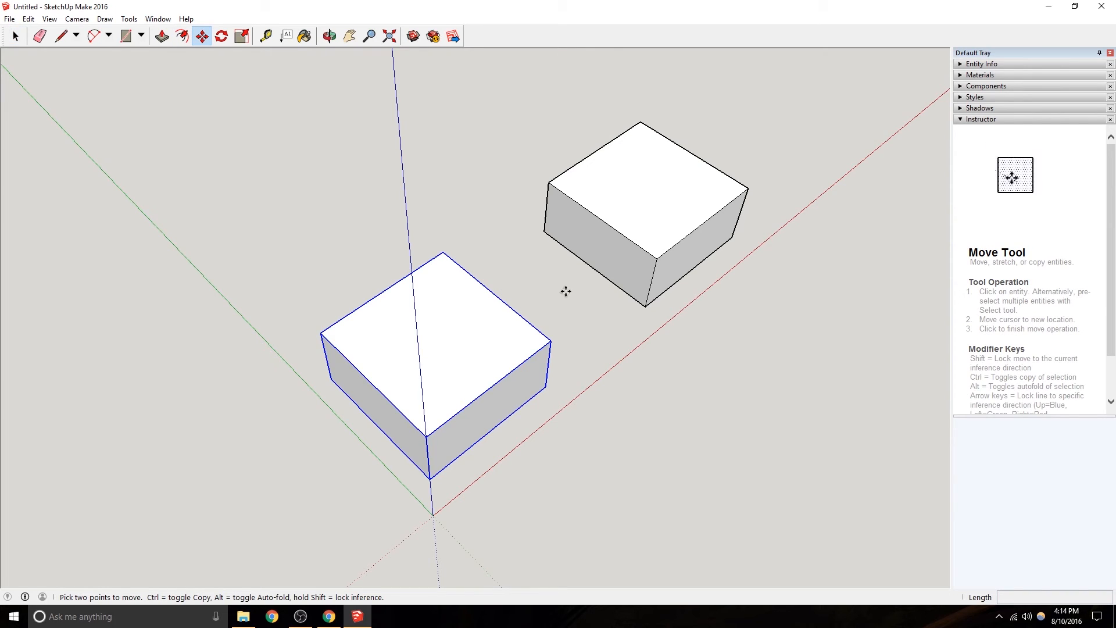
pyautogui.keyDown('ctrl'); pyautogui.click(550, 341); pyautogui.keyUp('ctrl')
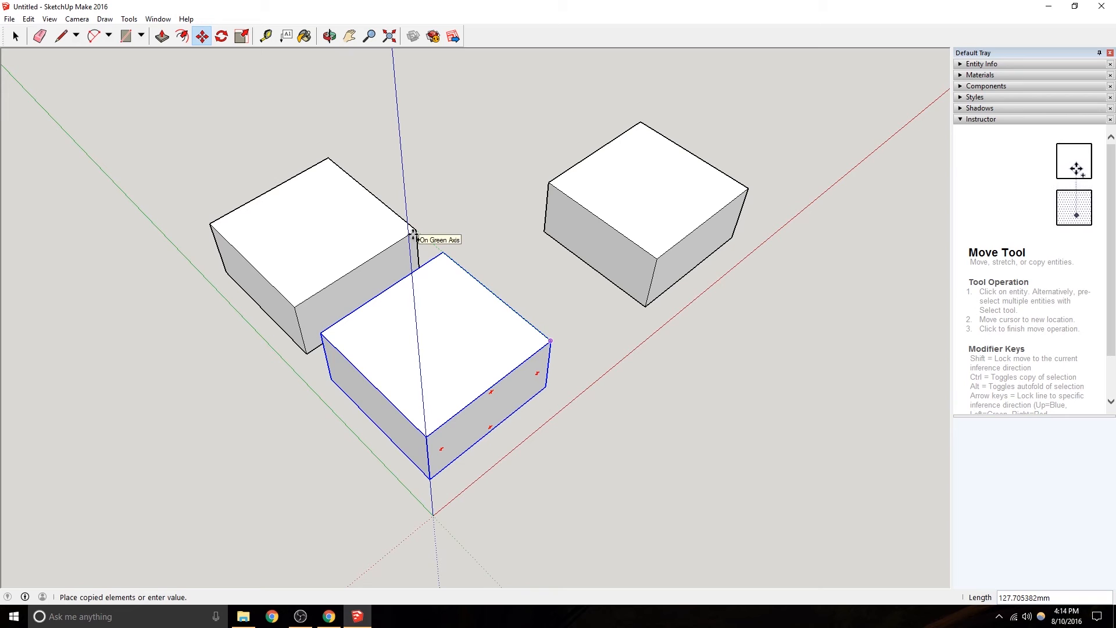
pyautogui.write('200')
pyautogui.press('Return')
# Open the component nearest the origin for editing and split its top face with a line between opposite edge midpoints, parallel to the red axis.
pyautogui.moveTo(473, 297); pyautogui.dragTo(494, 337, button='middle')
pyautogui.press('space')
pyautogui.click(416, 290)
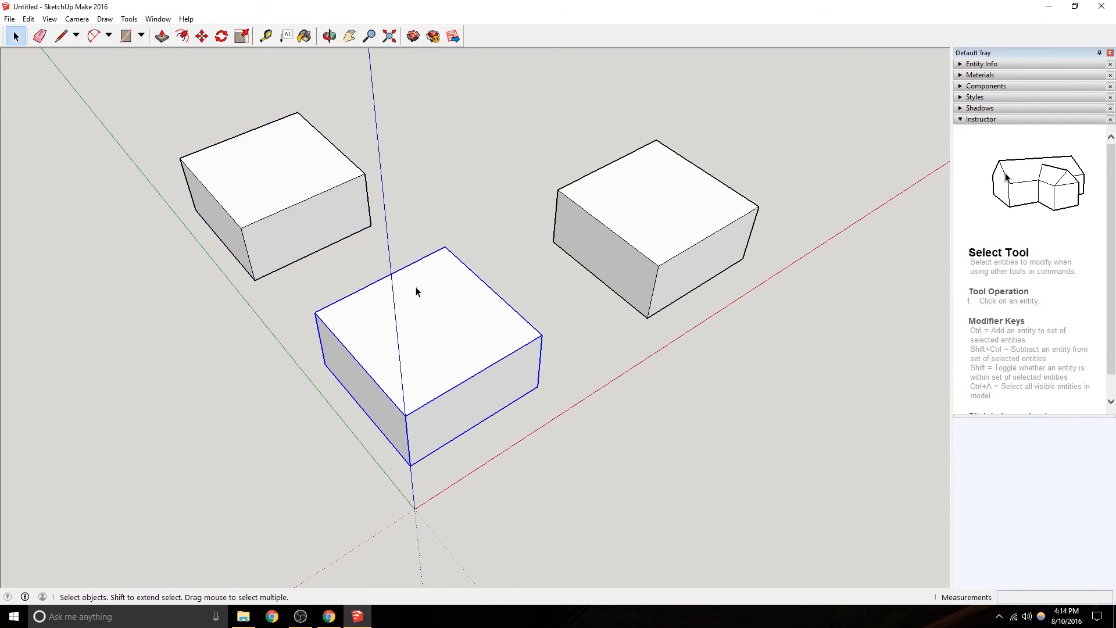
pyautogui.doubleClick(443, 360)
pyautogui.moveTo(443, 358); pyautogui.dragTo(694, 335, button='middle')
pyautogui.click(61, 36)
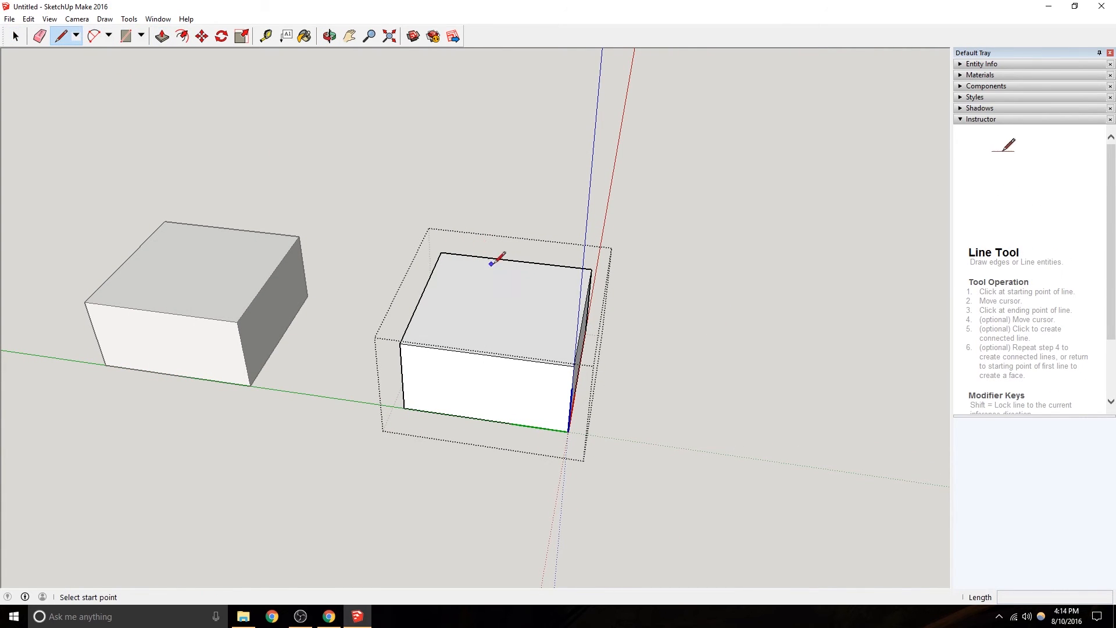
pyautogui.click(515, 260)
pyautogui.click(485, 352)
# Push the top-face half nearest the origin down 25 mm to form a step, and exit the component.
pyautogui.click(162, 36)
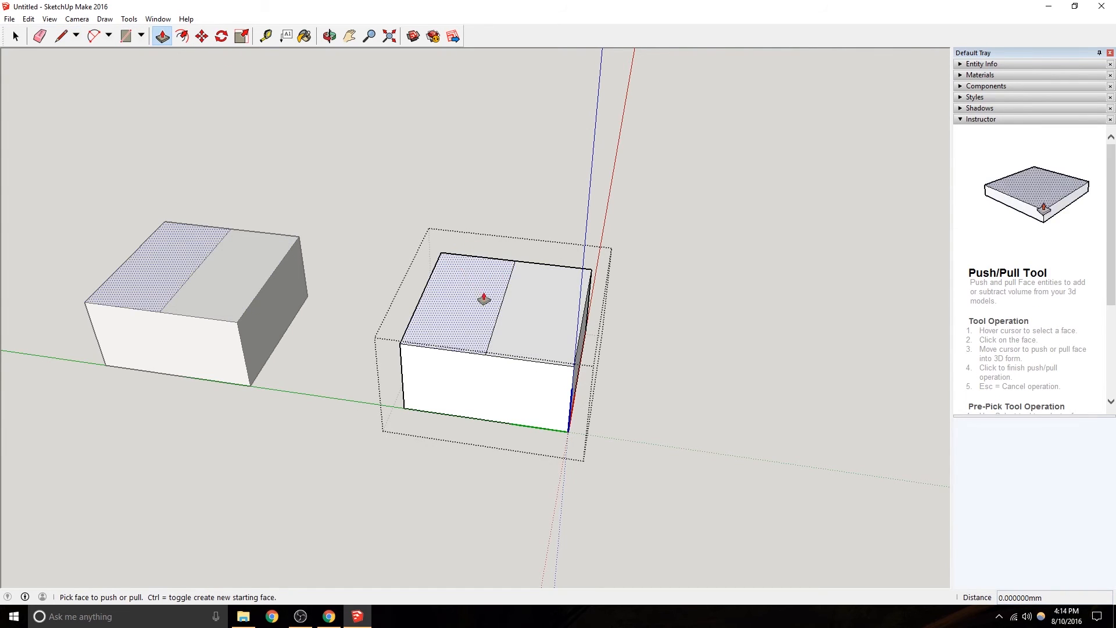
pyautogui.click(546, 314)
pyautogui.write('25')
pyautogui.press('Return')
pyautogui.moveTo(520, 416); pyautogui.dragTo(376, 304, button='middle')
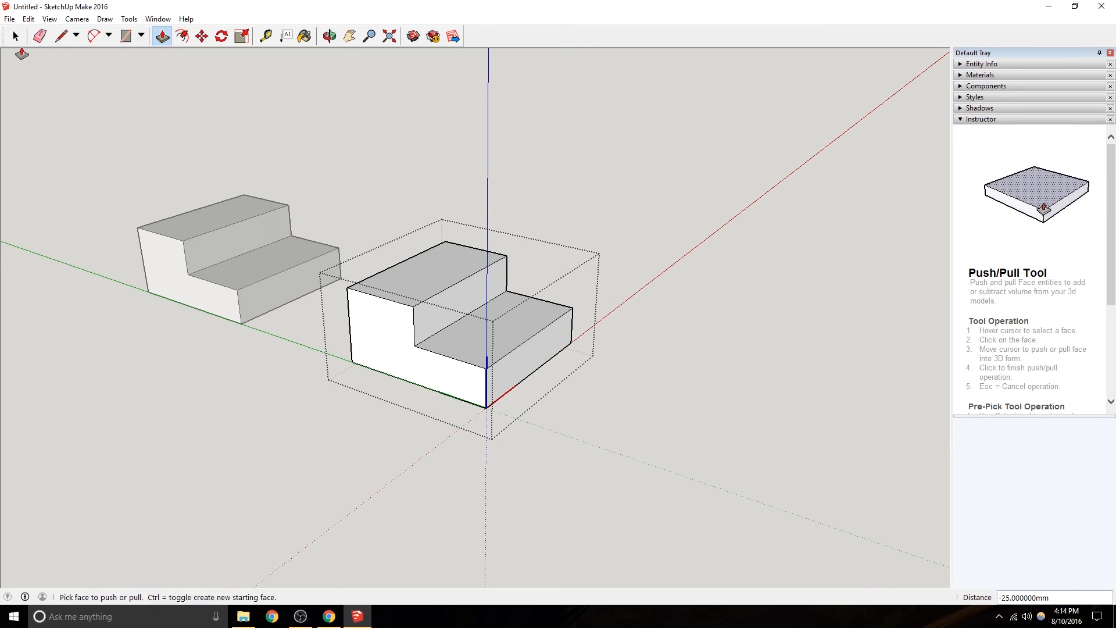
pyautogui.click(16, 38)
pyautogui.click(443, 196)
# Make the stepped component farther along the green axis unique, separate from the one at the origin.
pyautogui.click(621, 255)
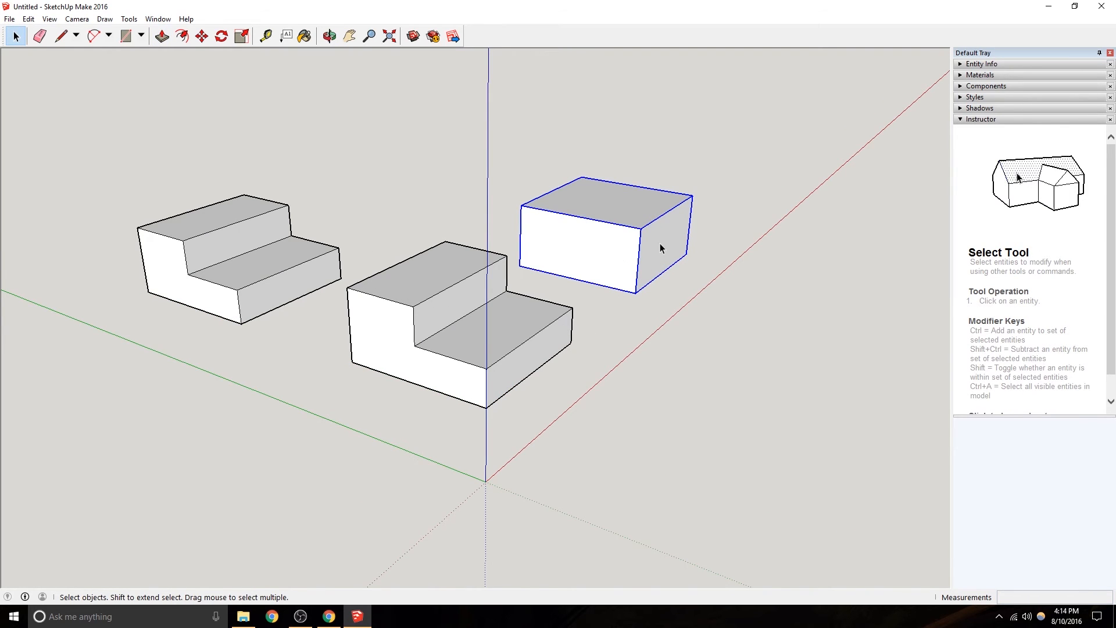
pyautogui.moveTo(597, 254); pyautogui.dragTo(636, 409, button='middle')
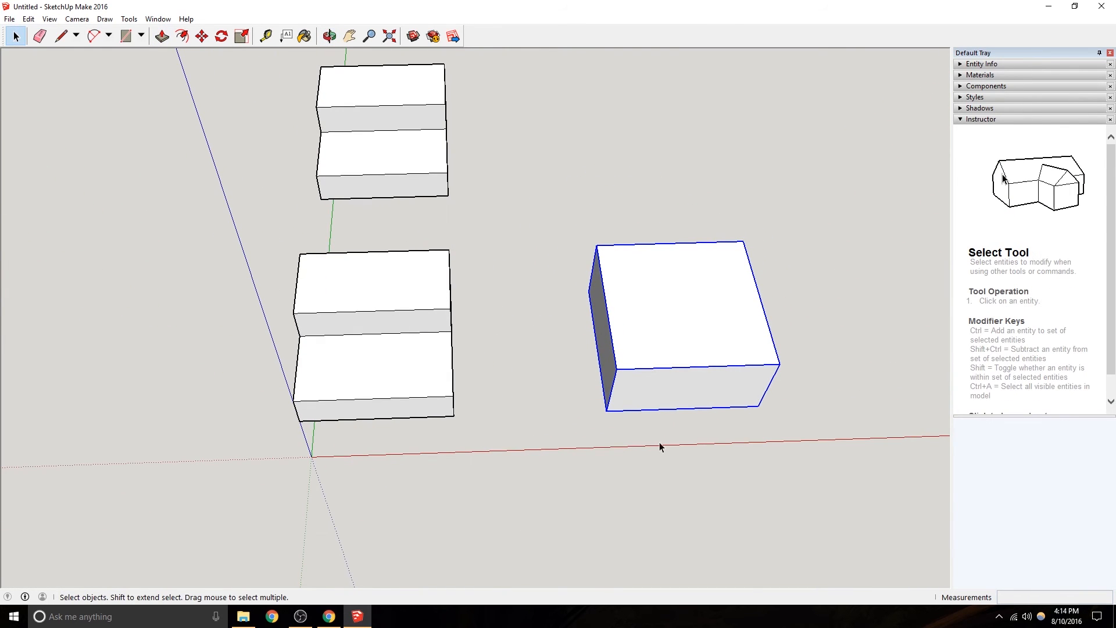
pyautogui.scroll(-2, 633, 309)
pyautogui.moveTo(633, 309); pyautogui.dragTo(523, 326, button='middle')
pyautogui.rightClick(384, 199)
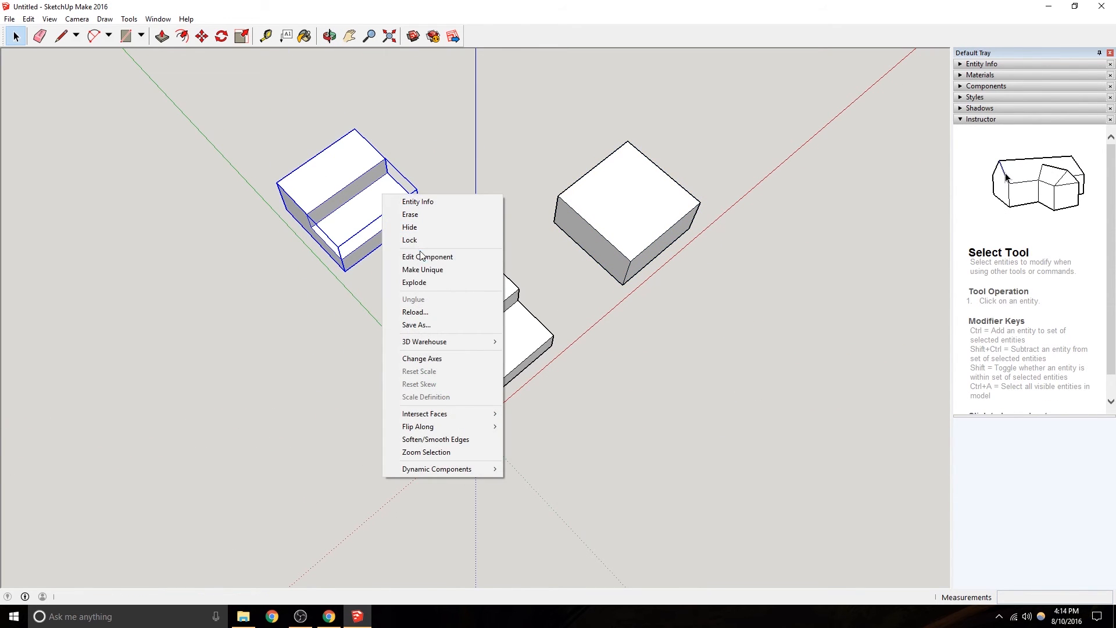
pyautogui.click(337, 291)
pyautogui.click(492, 328)
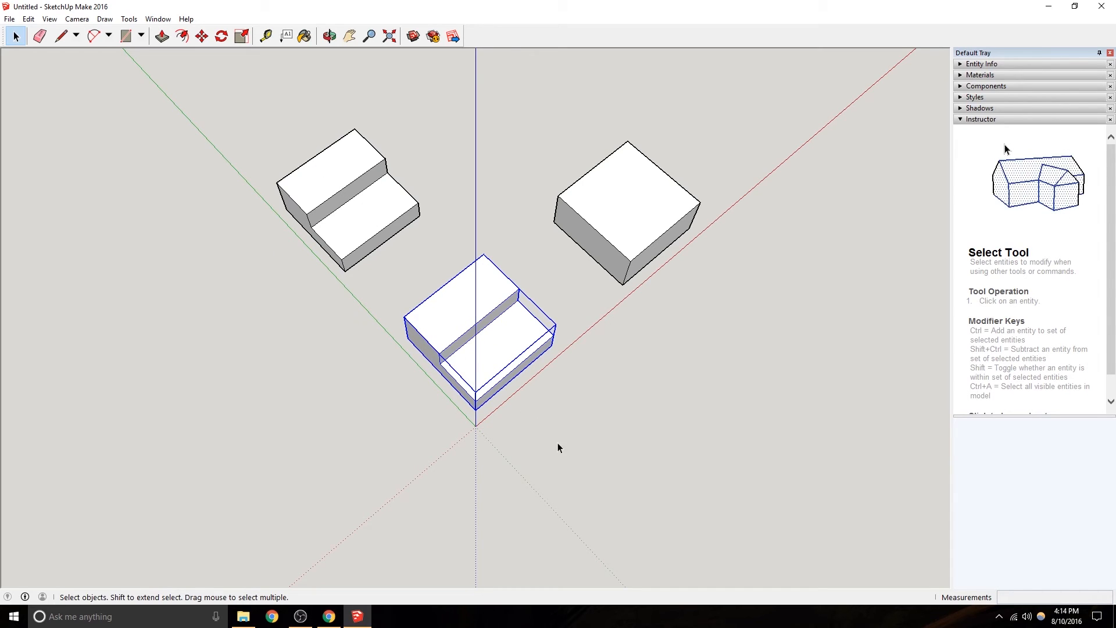
pyautogui.rightClick(328, 225)
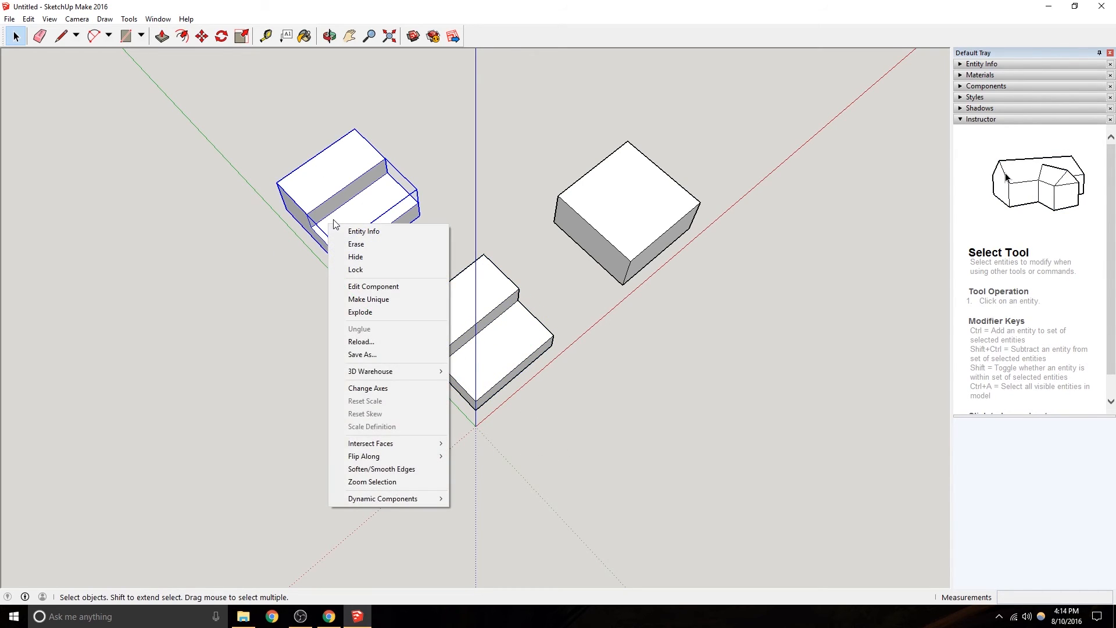
pyautogui.click(389, 299)
# Copy both stepped components together 100 mm in the negative red direction with the Move tool, using the bottom corner nearest the origin as base point.
pyautogui.moveTo(455, 349); pyautogui.dragTo(472, 270, button='middle')
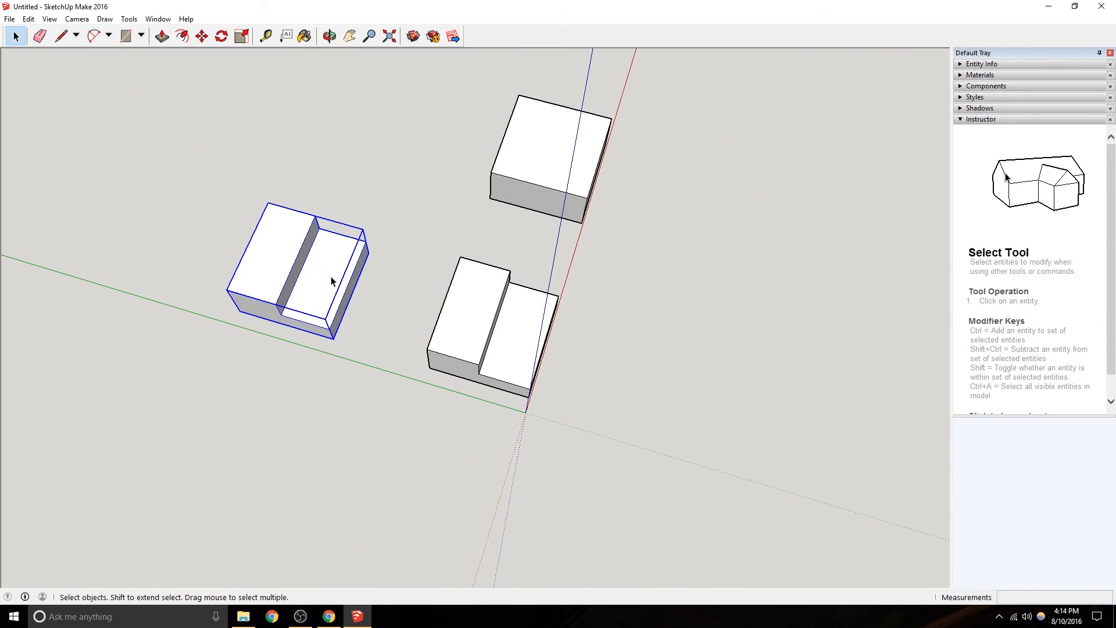
pyautogui.moveTo(275, 280); pyautogui.dragTo(275, 280)
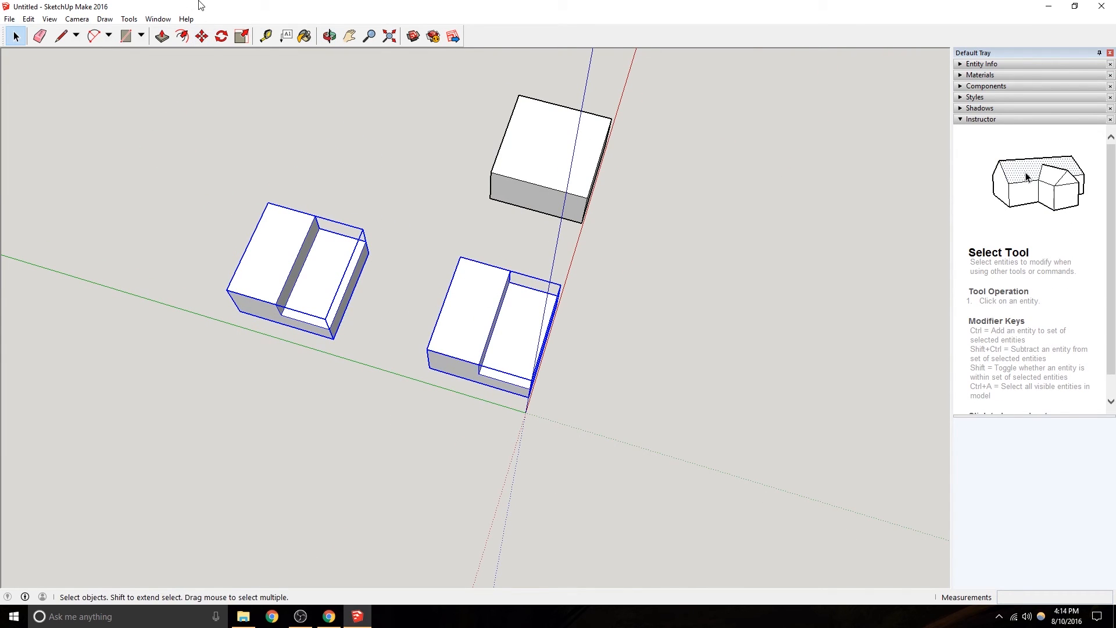
pyautogui.click(201, 36)
pyautogui.click(528, 399)
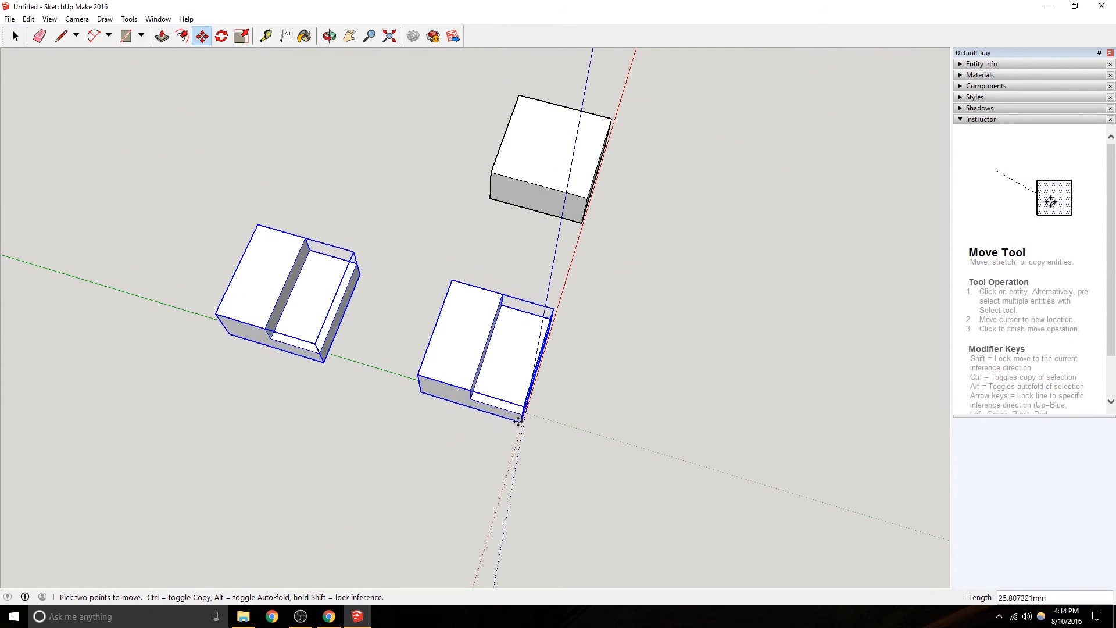
pyautogui.press('ctrl')
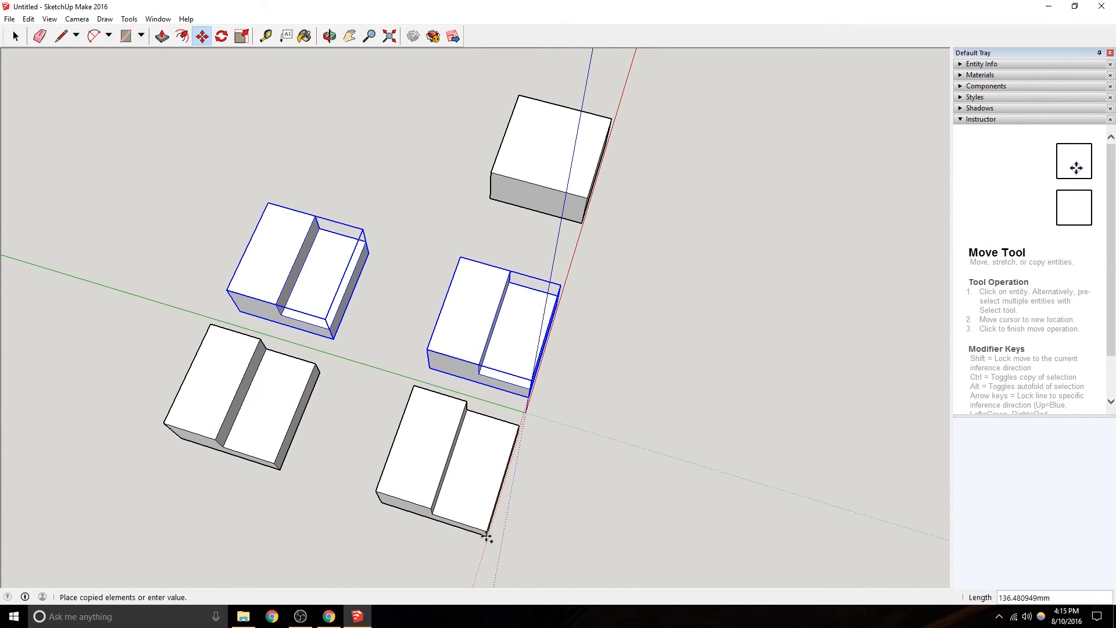
pyautogui.write('100')
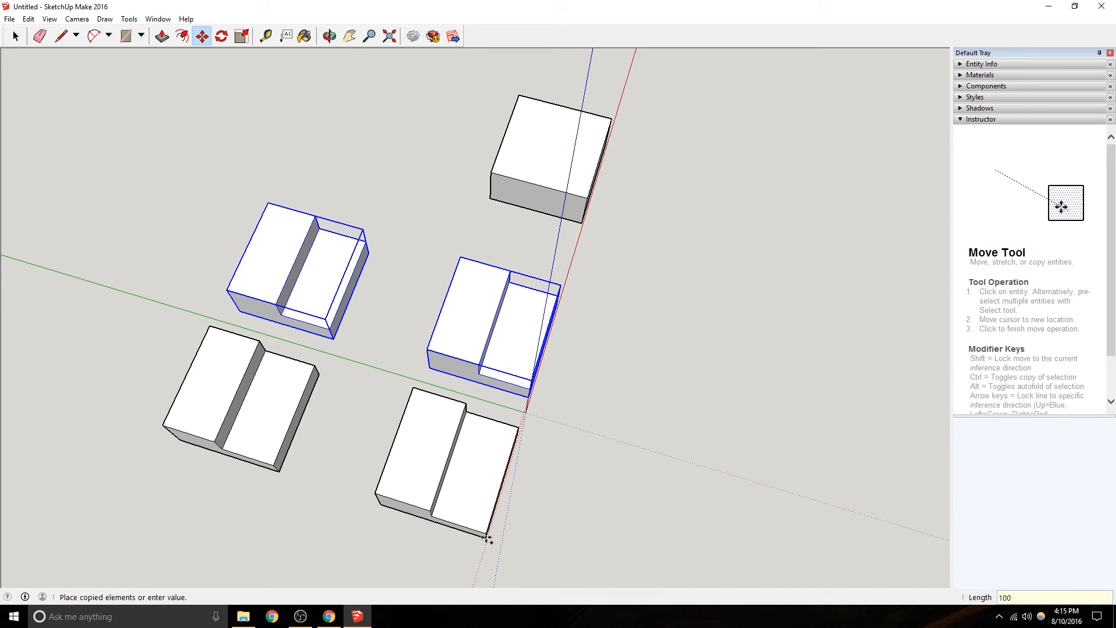
pyautogui.press('Return')
# Move the two copies another 100 mm in the negative red direction, clear of the originals.
pyautogui.moveTo(526, 332); pyautogui.dragTo(182, 207, button='middle')
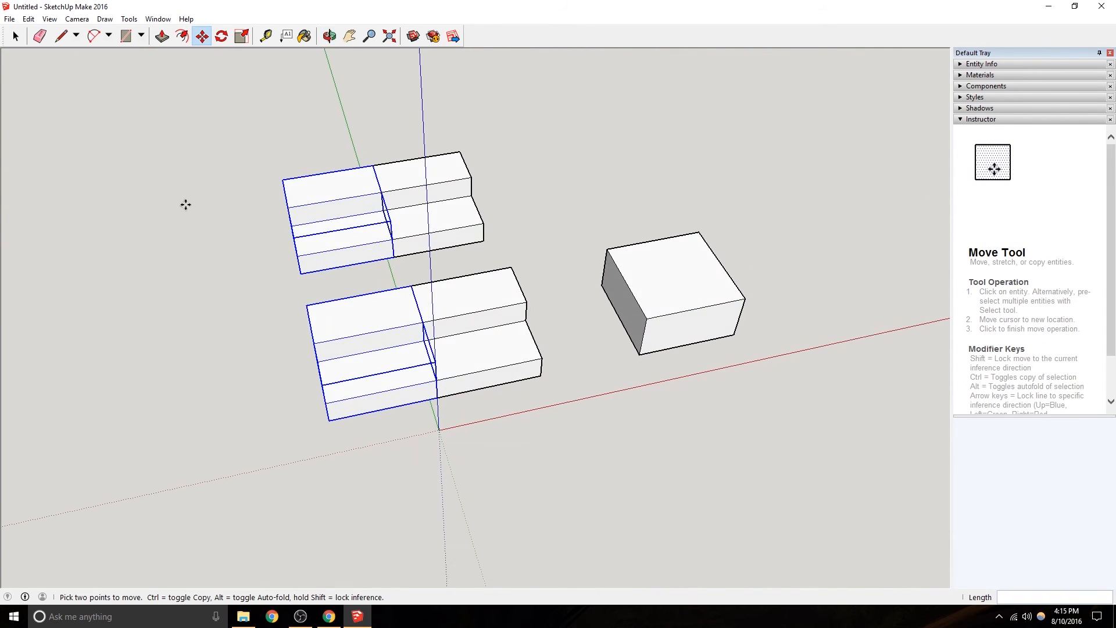
pyautogui.click(386, 289)
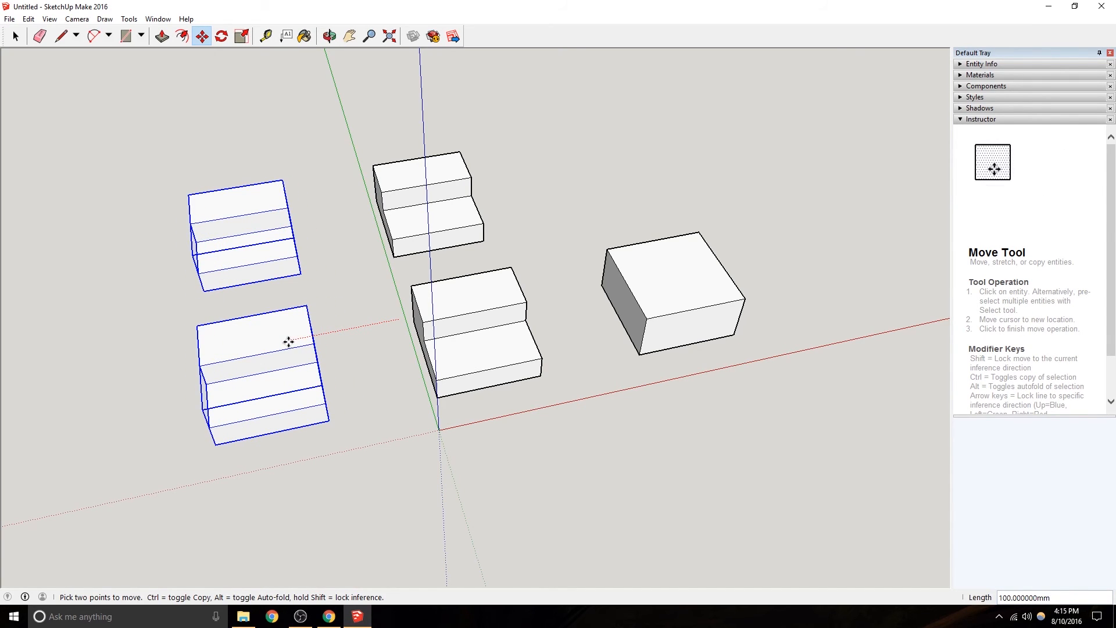
pyautogui.click(290, 342)
pyautogui.moveTo(416, 391); pyautogui.dragTo(316, 95, button='middle')
# Open the stepped component nearest the origin and the one farther along the green axis in turn to examine which copies are linked.
pyautogui.click(14, 36)
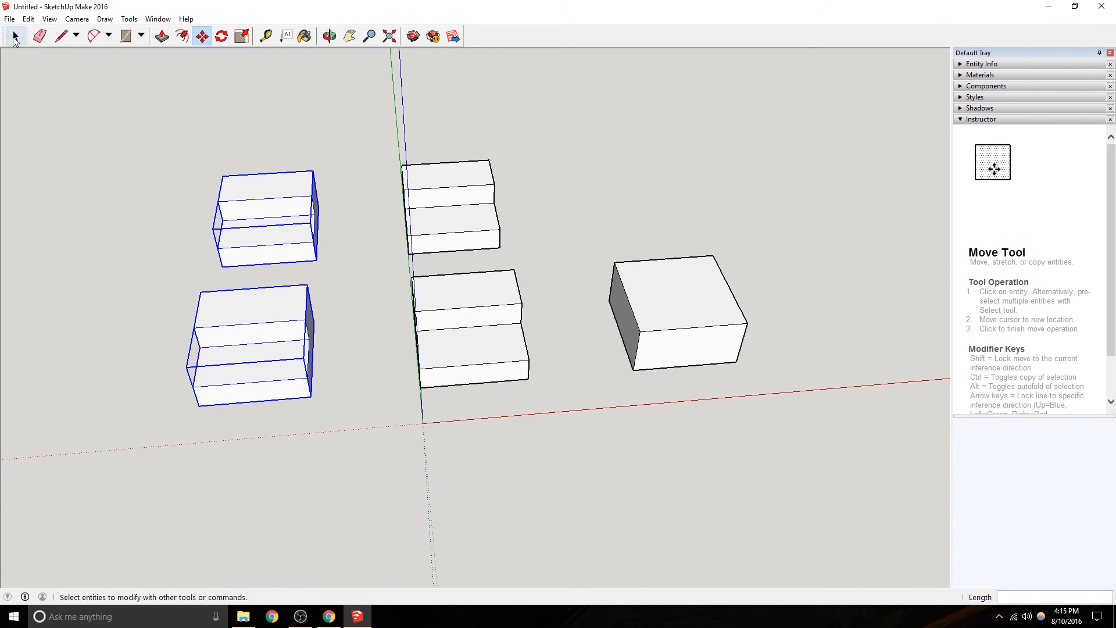
pyautogui.click(14, 36)
pyautogui.click(450, 322)
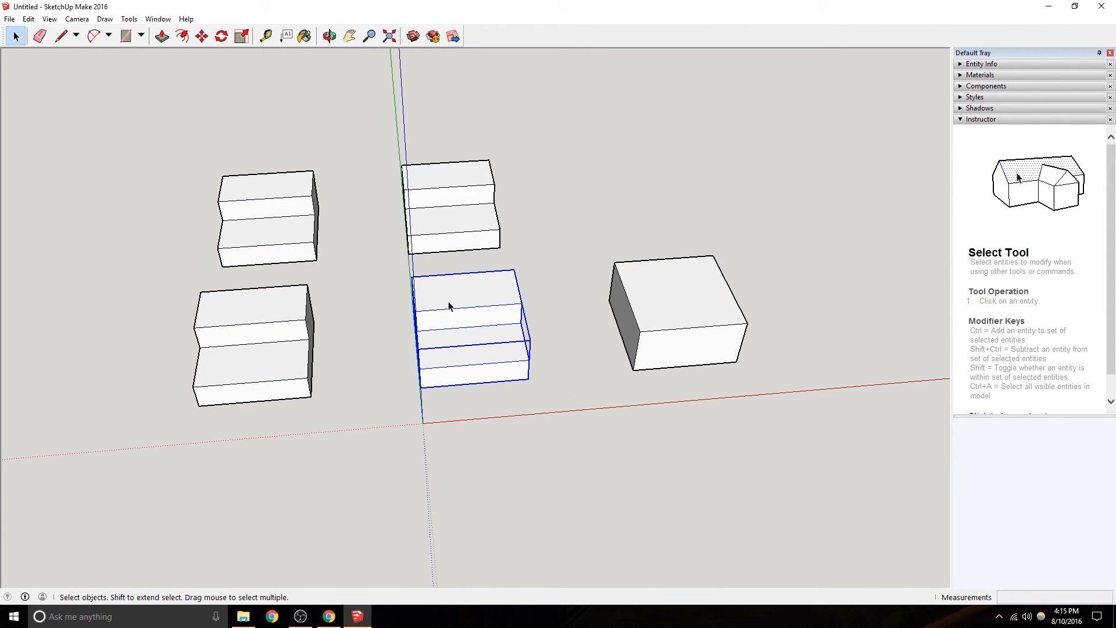
pyautogui.doubleClick(448, 307)
pyautogui.click(287, 321)
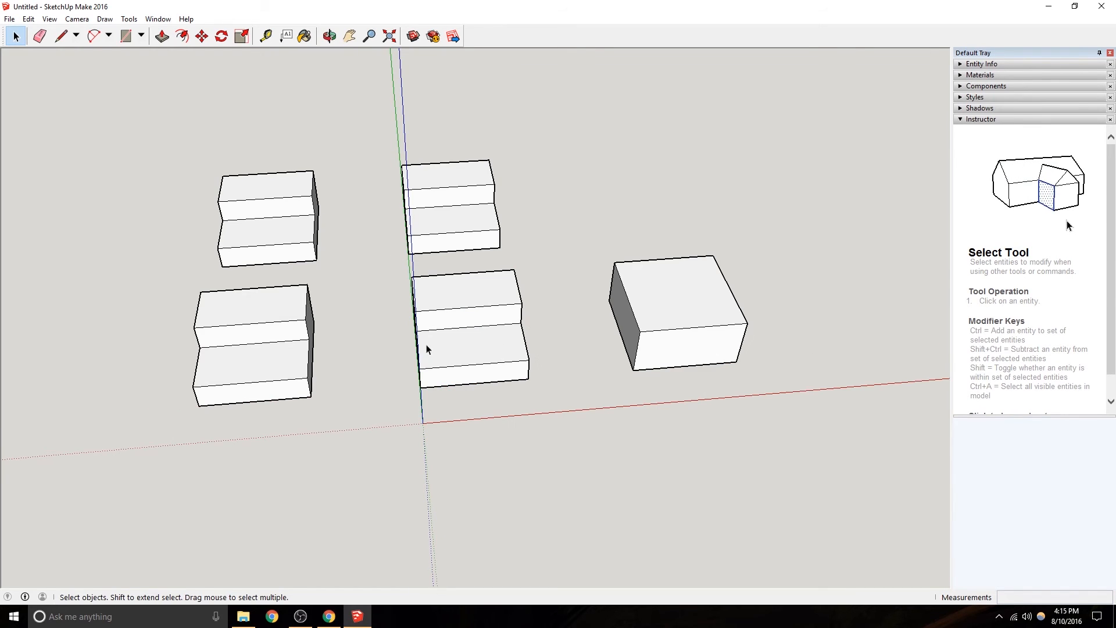
pyautogui.doubleClick(453, 224)
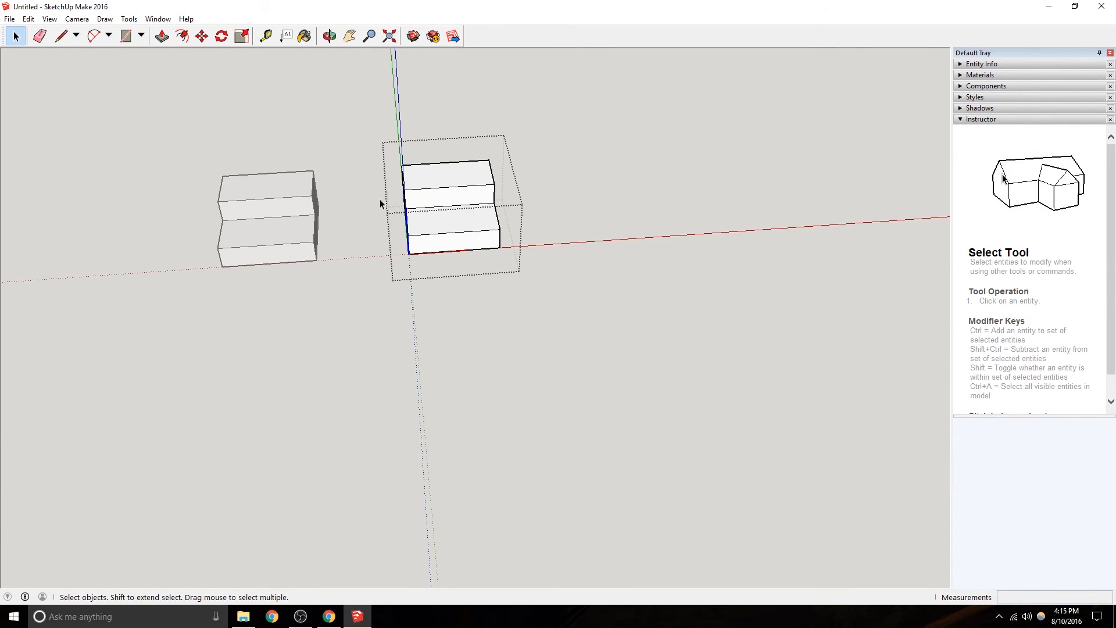
pyautogui.click(641, 313)
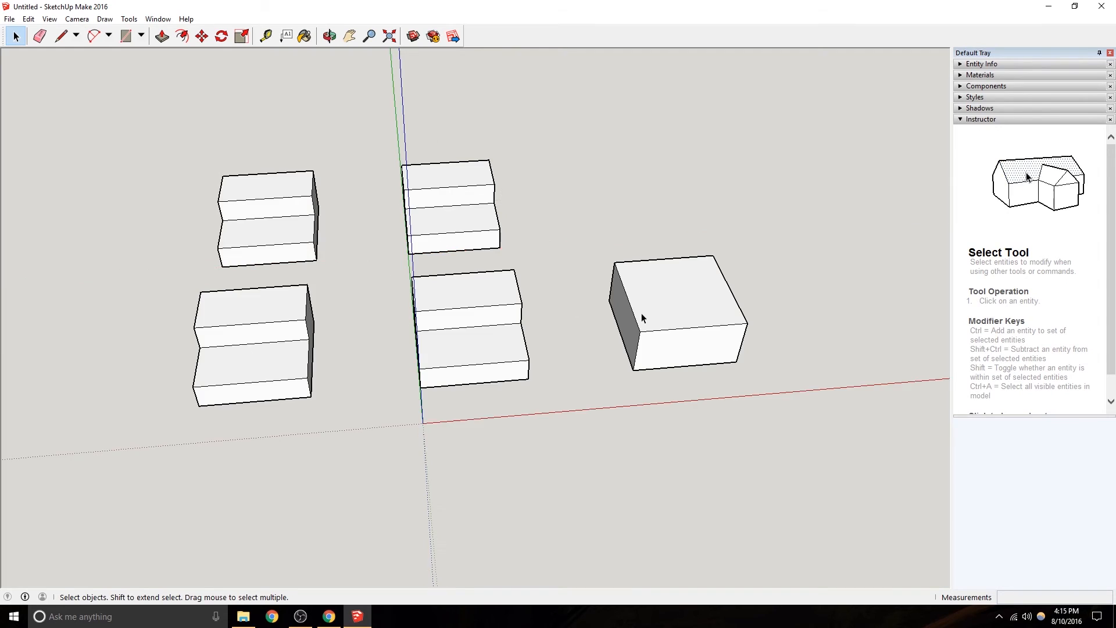
# Delete the two far stepped components and the stepped copy on the negative red side, keeping the one at the origin and the plain box.
pyautogui.moveTo(407, 202); pyautogui.dragTo(432, 503, button='middle')
pyautogui.moveTo(543, 248); pyautogui.dragTo(211, 87)
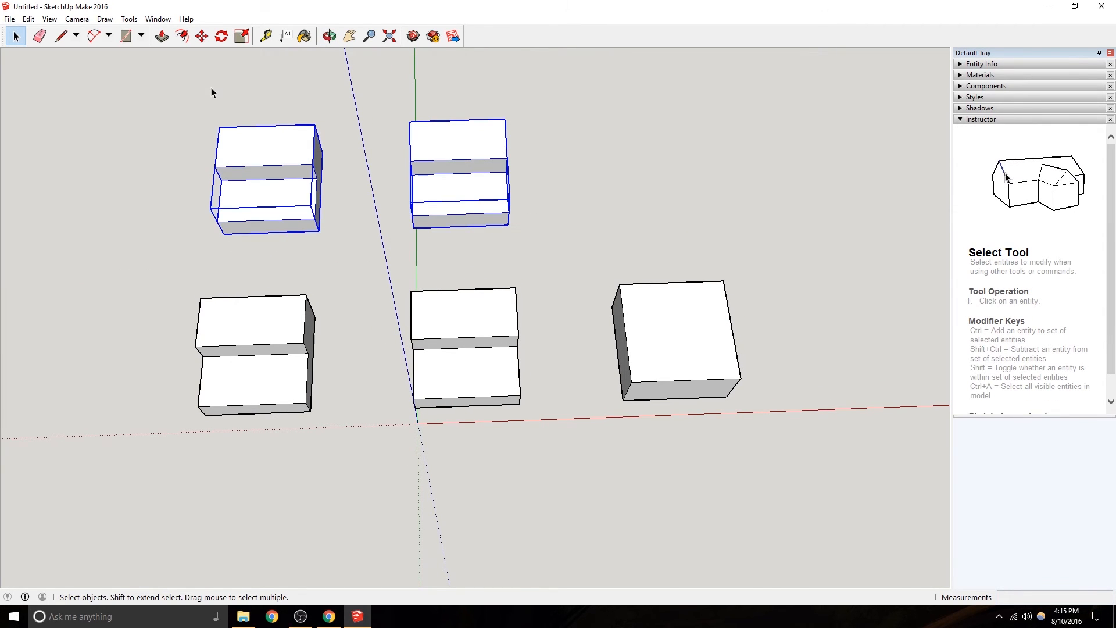
pyautogui.press('Delete')
pyautogui.click(269, 368)
pyautogui.press('Delete')
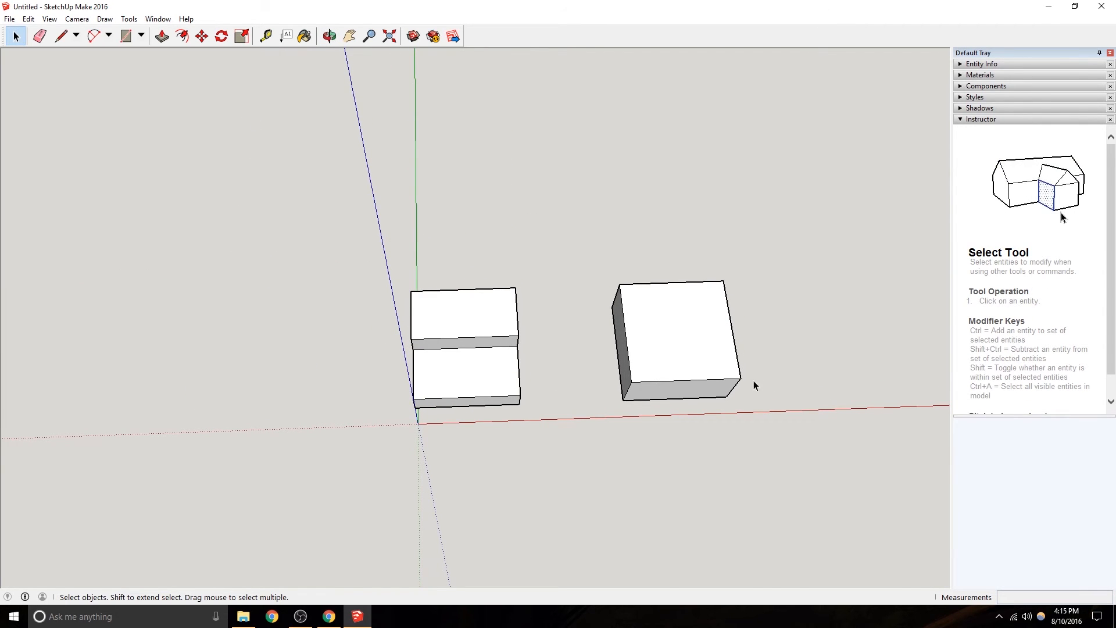
# Copy the plain box to a free spot behind it with the Move tool, using its nearest bottom corner as base point.
pyautogui.moveTo(683, 356); pyautogui.dragTo(607, 293, button='middle')
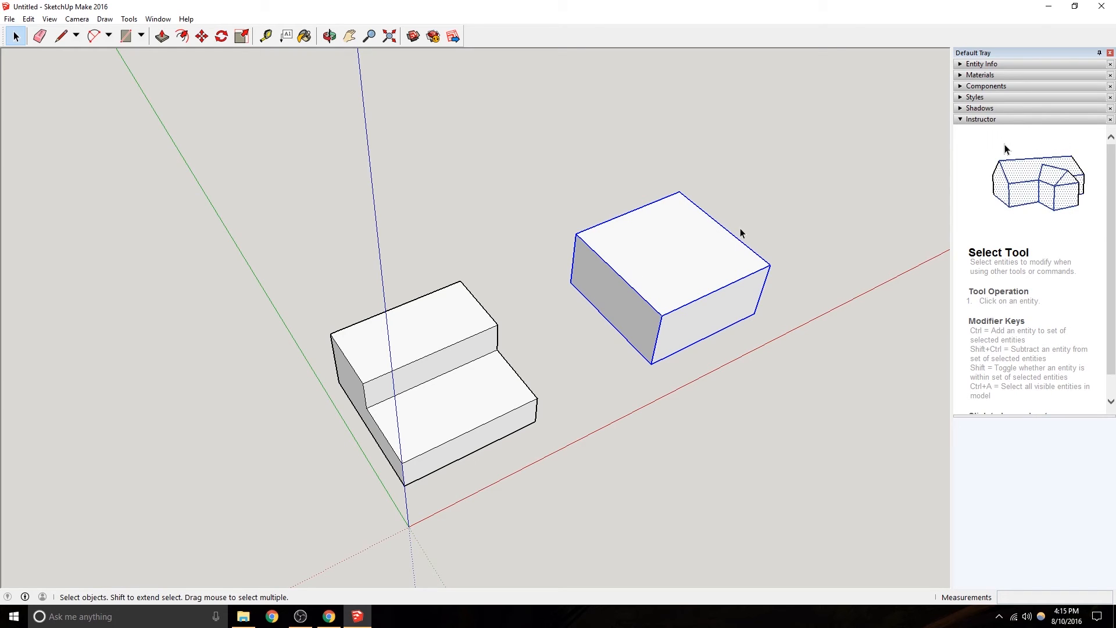
pyautogui.click(202, 36)
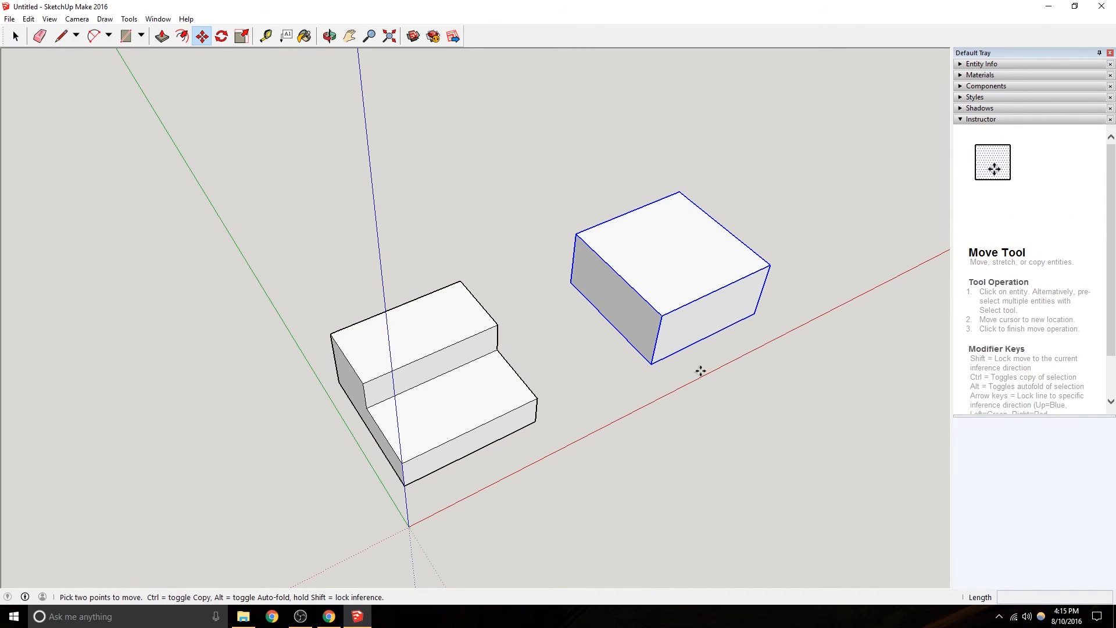
pyautogui.click(651, 364)
pyautogui.press('ctrl')
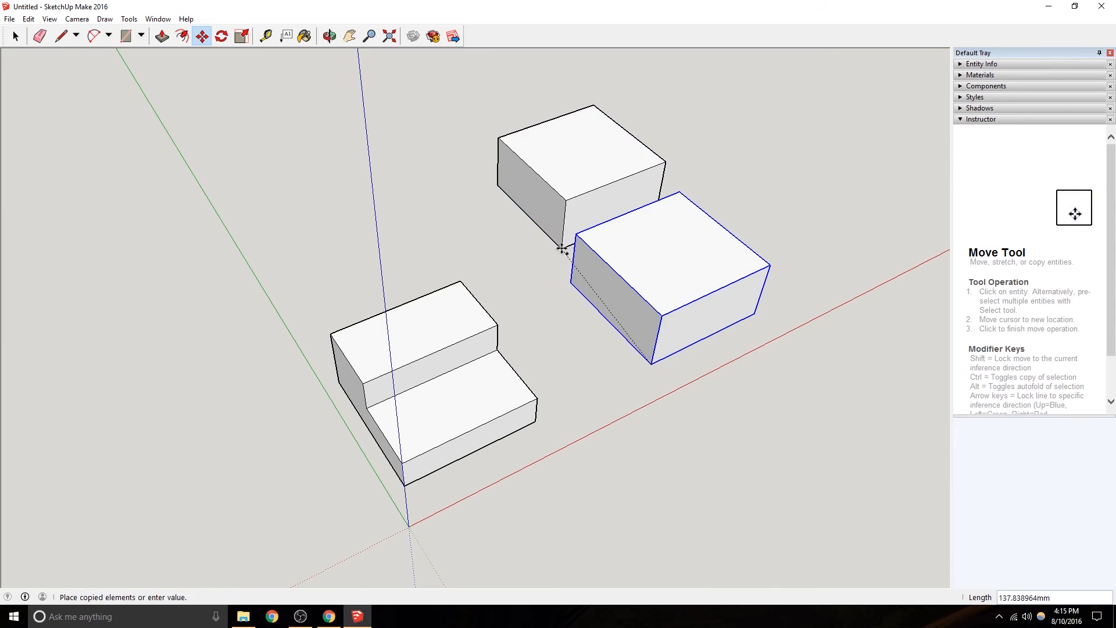
pyautogui.click(541, 250)
pyautogui.press('space')
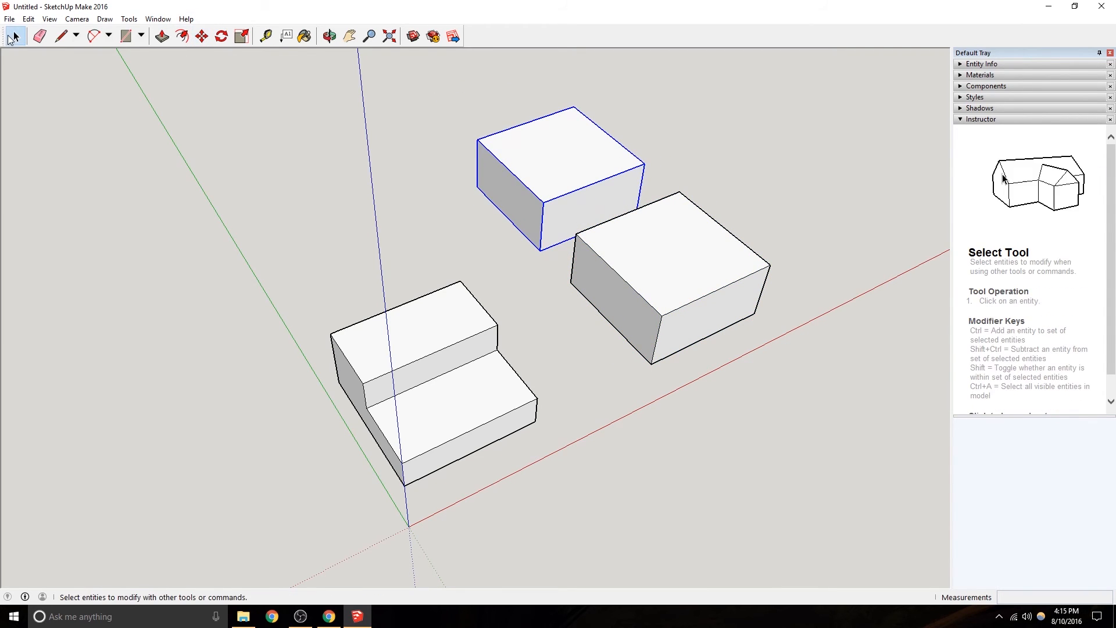
# Open the original plain box briefly for editing, exit it, and delete the copy behind it.
pyautogui.doubleClick(621, 263)
pyautogui.click(574, 191)
pyautogui.click(640, 291)
pyautogui.click(574, 166)
pyautogui.press('Delete')
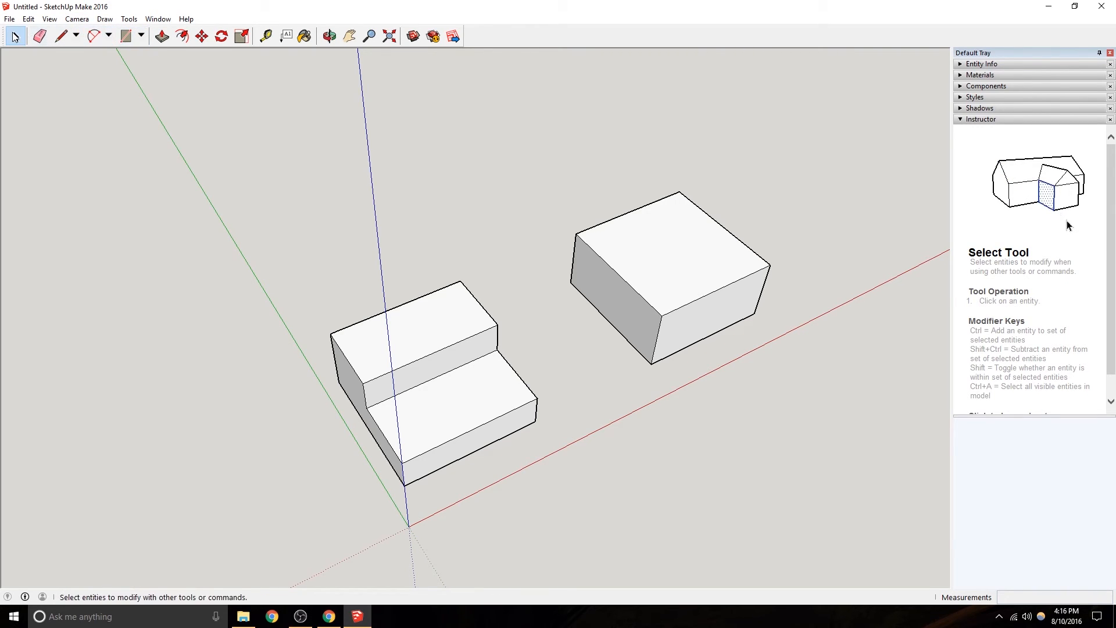
# Open the plain box for editing and erase its top edge parallel to the green axis on the side facing the stepped component.
pyautogui.click(77, 37)
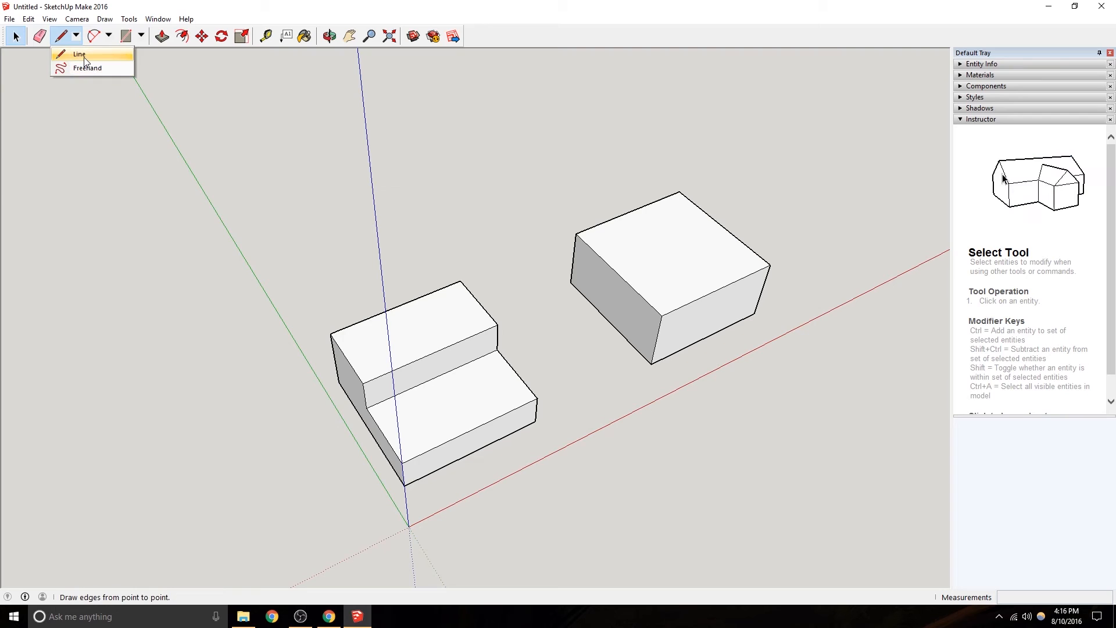
pyautogui.click(77, 36)
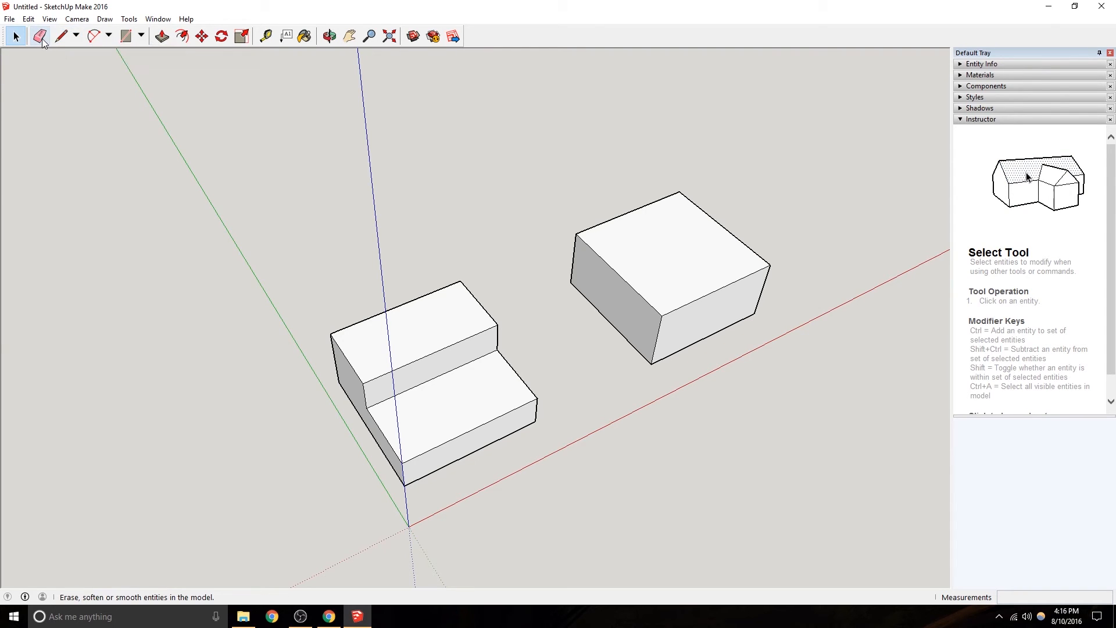
pyautogui.doubleClick(658, 260)
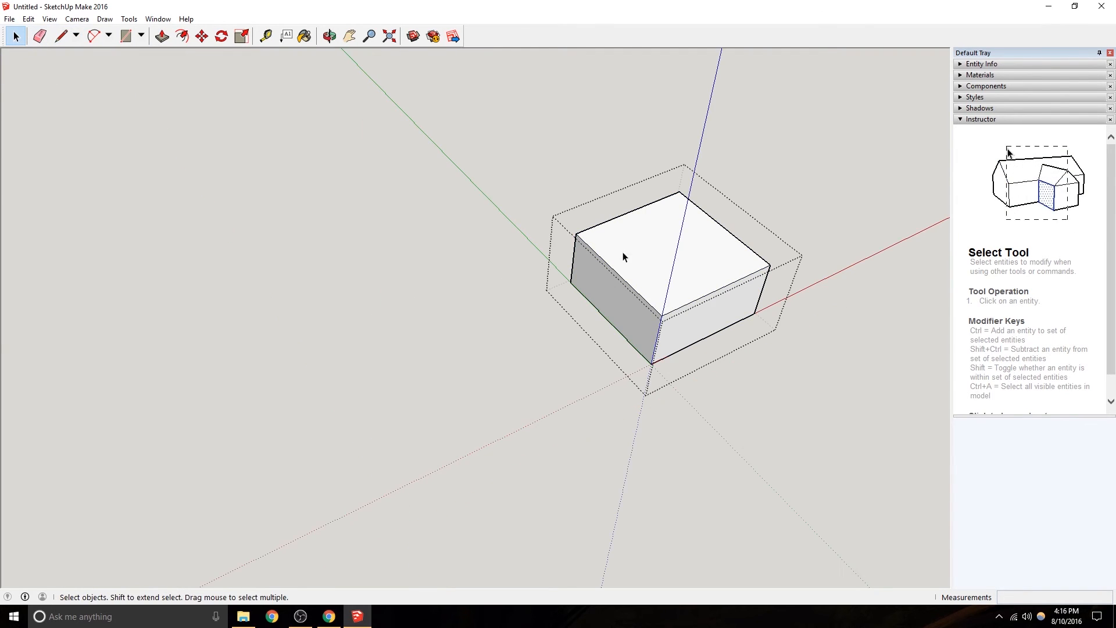
pyautogui.click(40, 36)
pyautogui.moveTo(654, 292); pyautogui.dragTo(645, 298)
pyautogui.scroll(3, 671, 272)
pyautogui.moveTo(594, 303)
pyautogui.mouseDown(button='middle')
pyautogui.moveTo(916, 218)
pyautogui.moveTo(530, 226)
pyautogui.moveTo(730, 311)
pyautogui.moveTo(630, 232)
pyautogui.moveTo(265, 323)
pyautogui.mouseUp(button='middle')
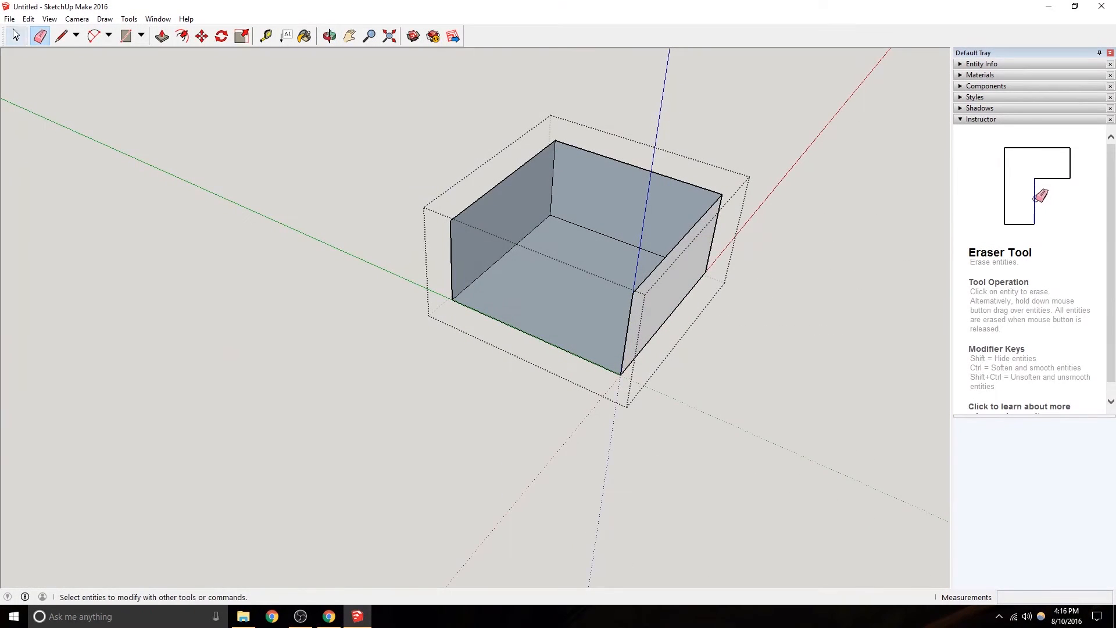
# Draw a line between the two open top corners along the green axis to restore the box's top and side faces.
pyautogui.click(62, 37)
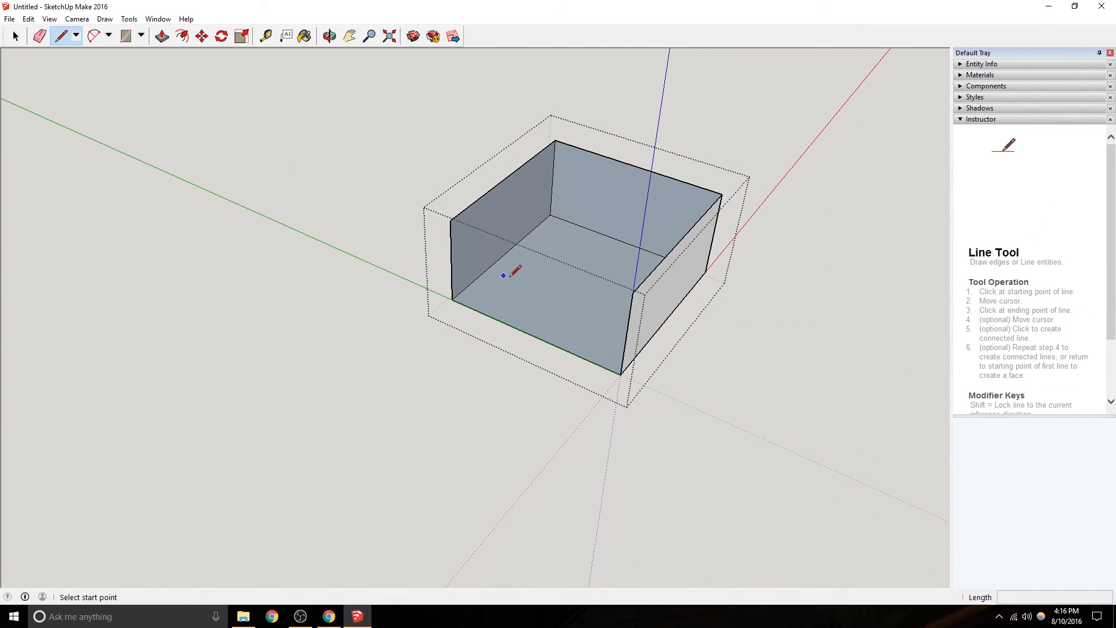
pyautogui.click(451, 220)
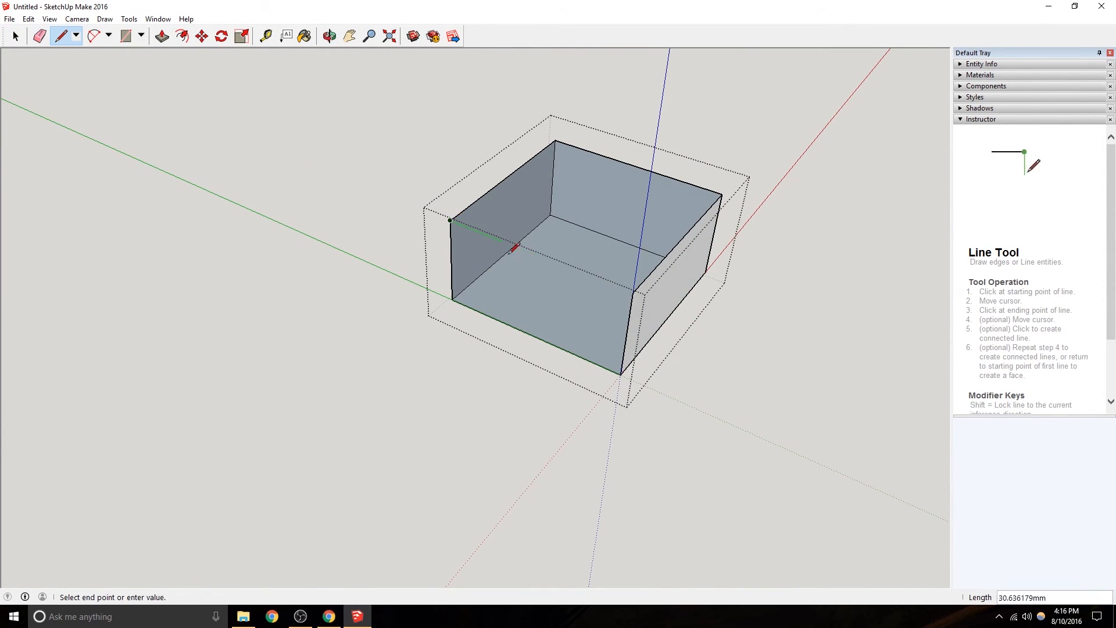
pyautogui.click(633, 292)
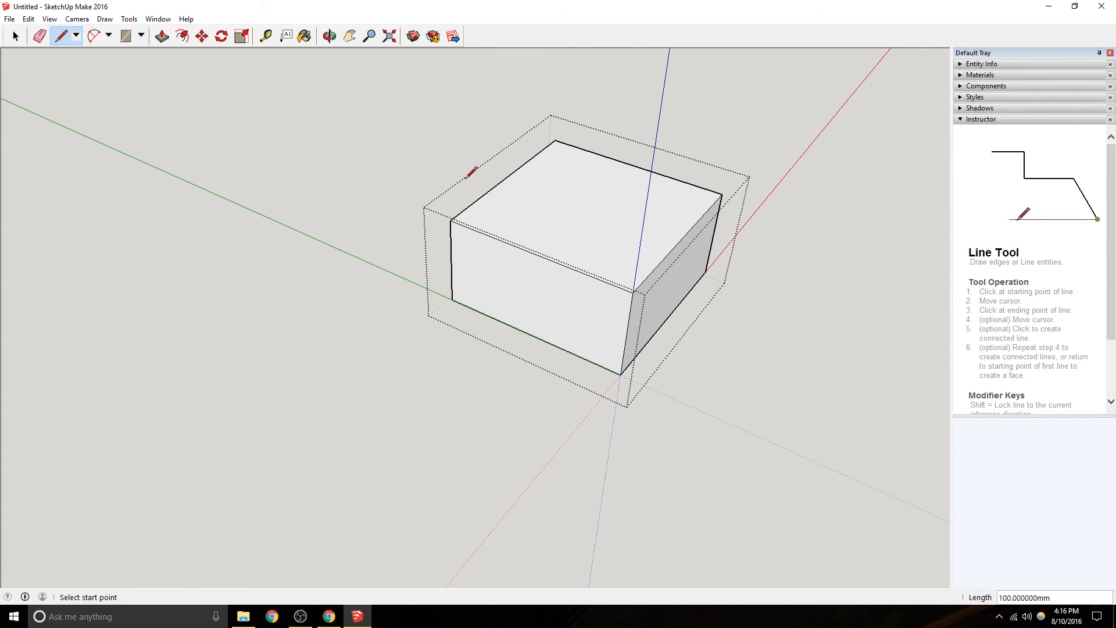
# Draw a triangular face off the box's near vertical edge, from its top corner through a free outside point to its bottom corner.
pyautogui.click(633, 292)
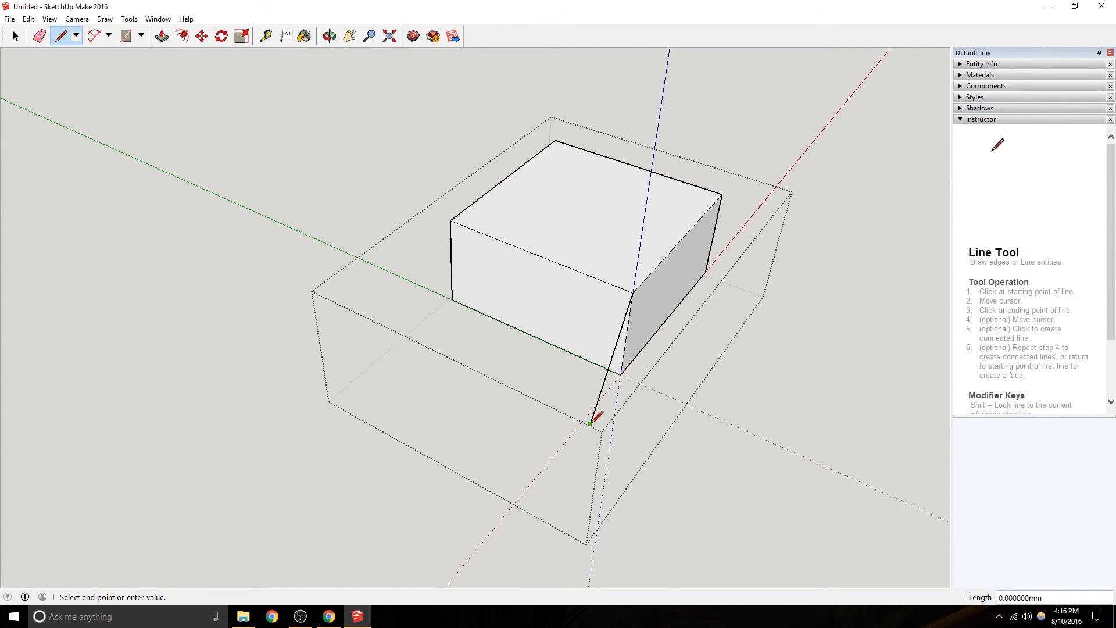
pyautogui.click(620, 375)
pyautogui.moveTo(620, 375)
pyautogui.mouseDown(button='middle')
pyautogui.moveTo(602, 299)
pyautogui.moveTo(700, 304)
pyautogui.moveTo(507, 222)
pyautogui.moveTo(337, 199)
pyautogui.moveTo(297, 169)
pyautogui.moveTo(289, 114)
pyautogui.moveTo(285, 256)
pyautogui.mouseUp(button='middle')
# Draw a 10 mm line outward along the red axis from the box's top corner opposite the large triangular face.
pyautogui.click(551, 235)
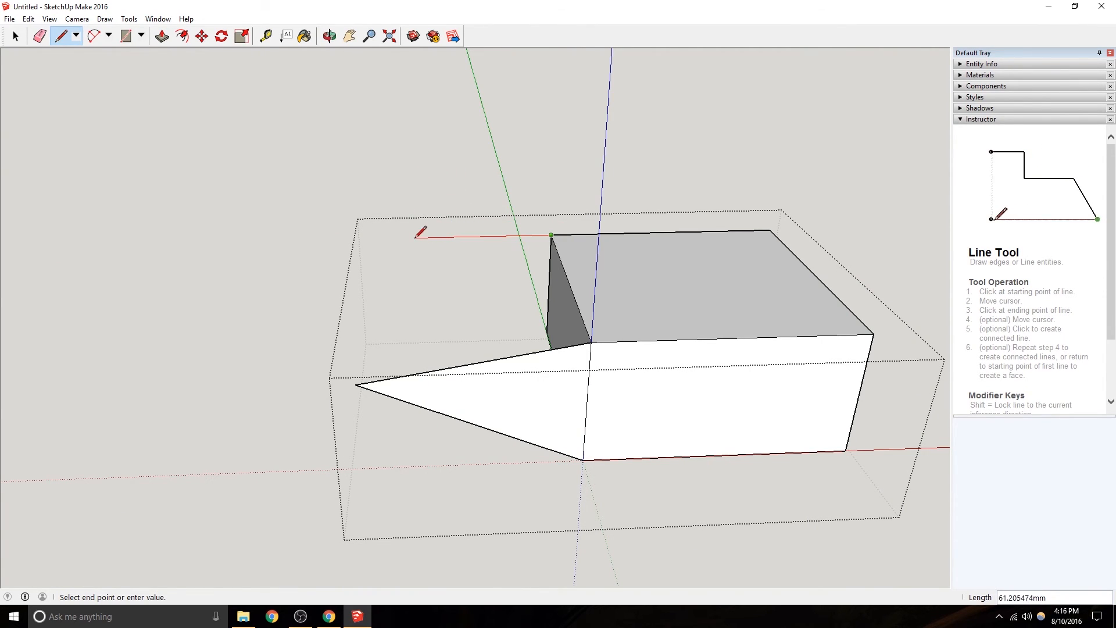
pyautogui.write('1')
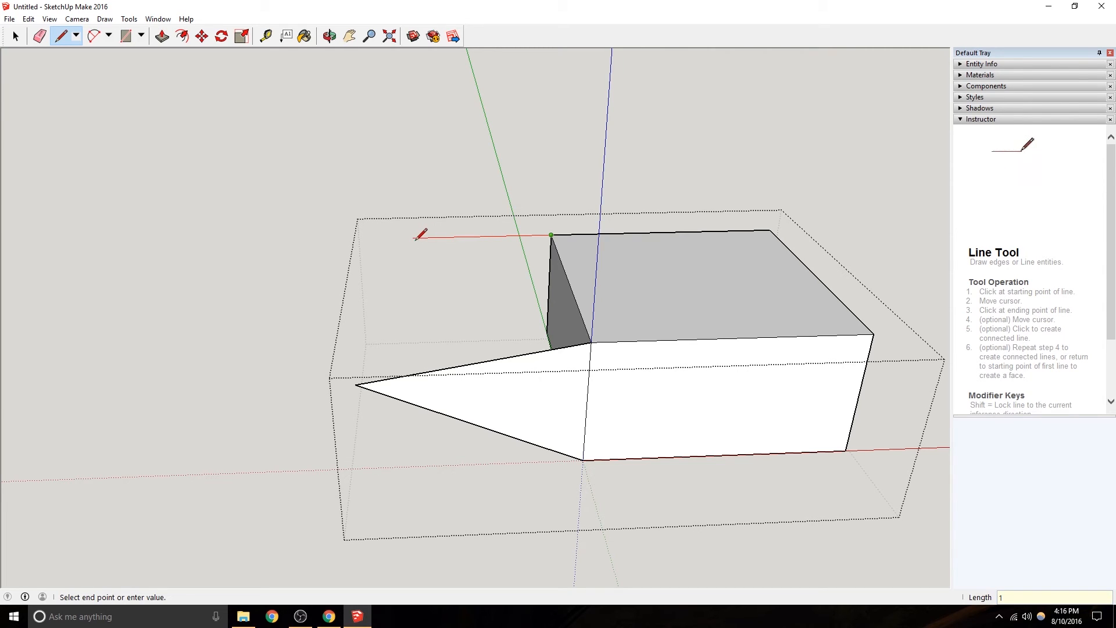
pyautogui.write('0')
pyautogui.press('Return')
pyautogui.click(529, 214)
# Add connecting lines from the 10 mm line's end back to the box corner, enclosing small triangular faces.
pyautogui.moveTo(536, 214); pyautogui.dragTo(418, 256, button='middle')
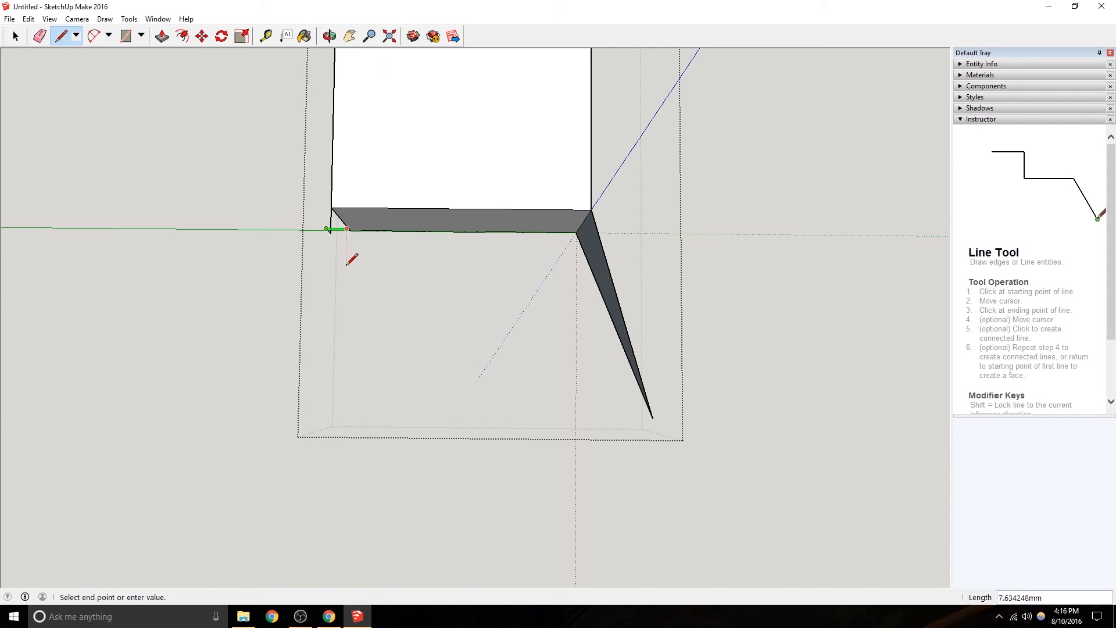
pyautogui.moveTo(352, 236); pyautogui.dragTo(378, 356, button='middle')
pyautogui.click(368, 356)
pyautogui.moveTo(367, 301); pyautogui.dragTo(354, 220, button='middle')
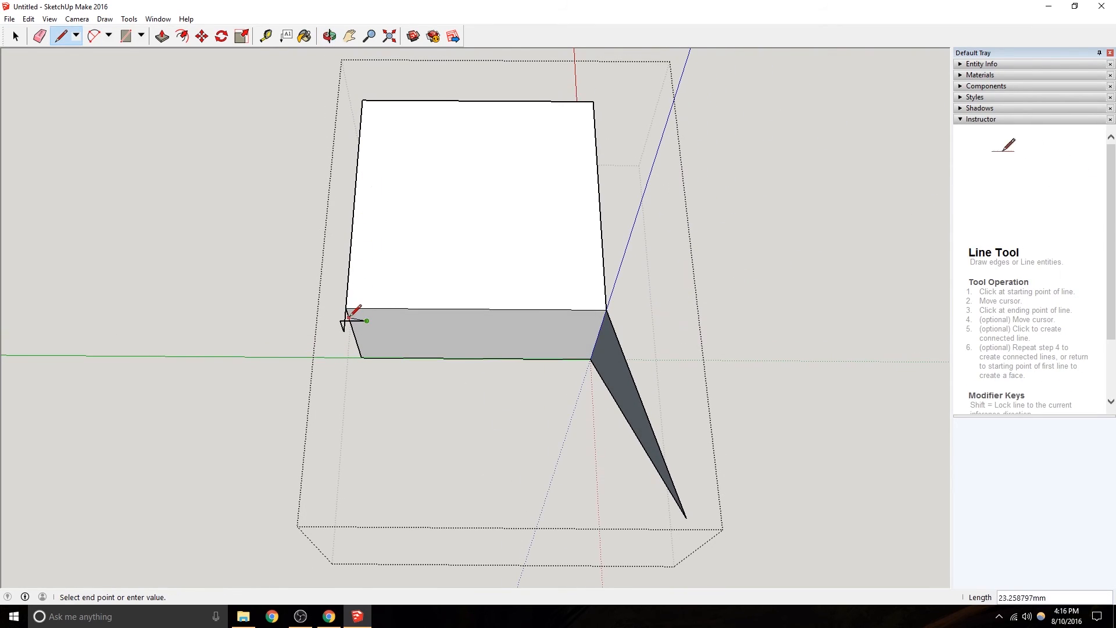
pyautogui.moveTo(351, 303); pyautogui.dragTo(551, 235, button='middle')
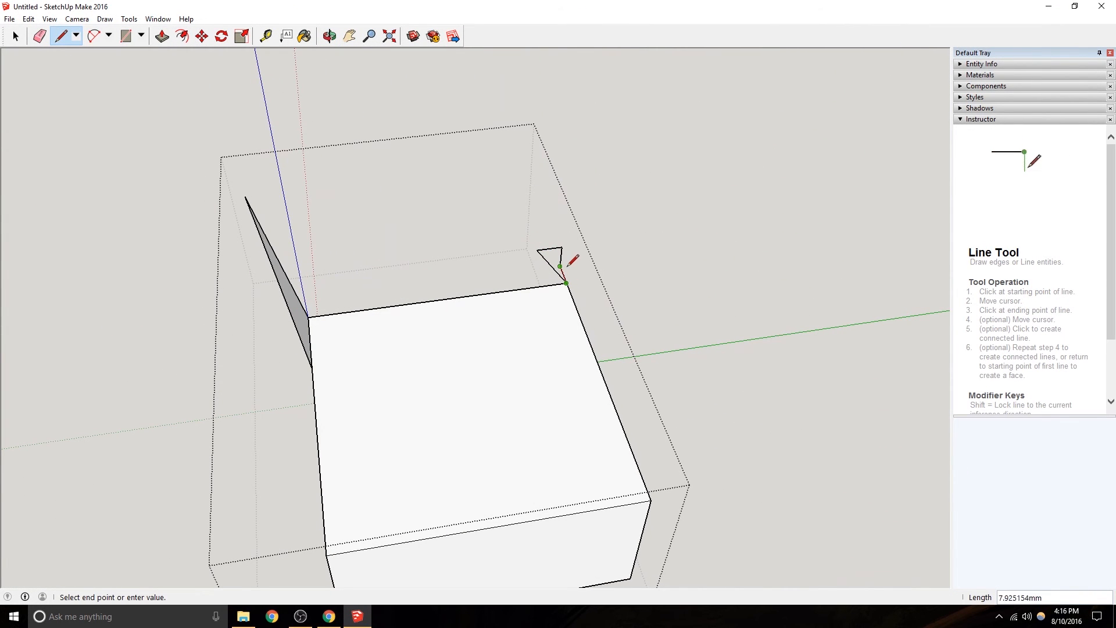
pyautogui.click(538, 249)
# Extrude the small triangular face at the box's top corner into a long prism with Push/Pull.
pyautogui.press('a')
pyautogui.press('e')
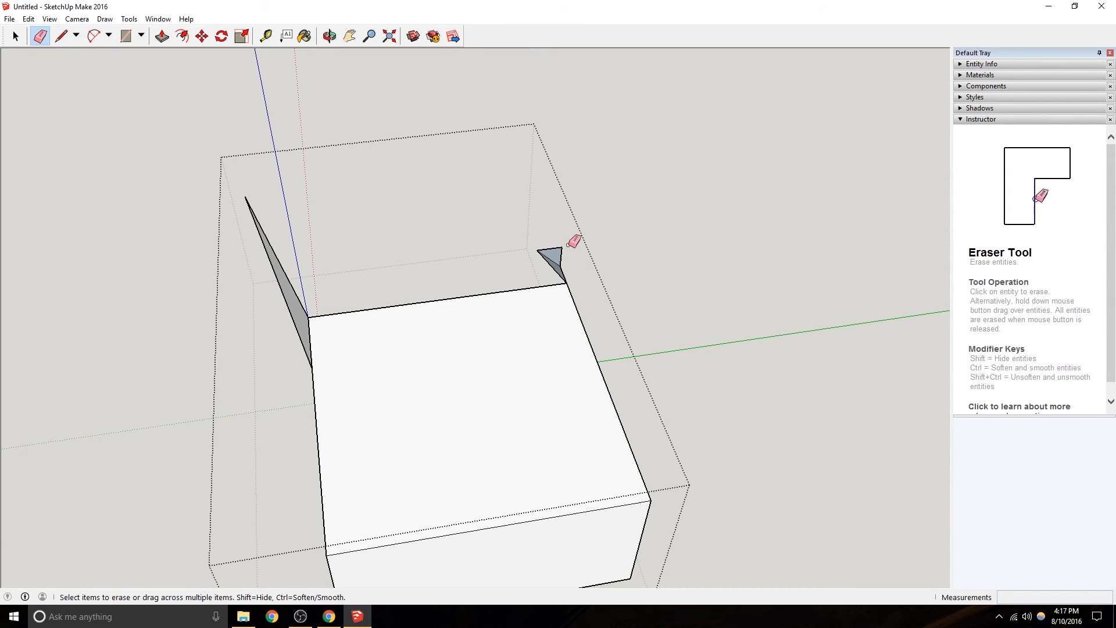
pyautogui.moveTo(575, 254)
pyautogui.mouseDown(button='middle')
pyautogui.moveTo(511, 326)
pyautogui.moveTo(852, 250)
pyautogui.moveTo(594, 199)
pyautogui.moveTo(456, 236)
pyautogui.moveTo(761, 364)
pyautogui.moveTo(697, 325)
pyautogui.mouseUp(button='middle')
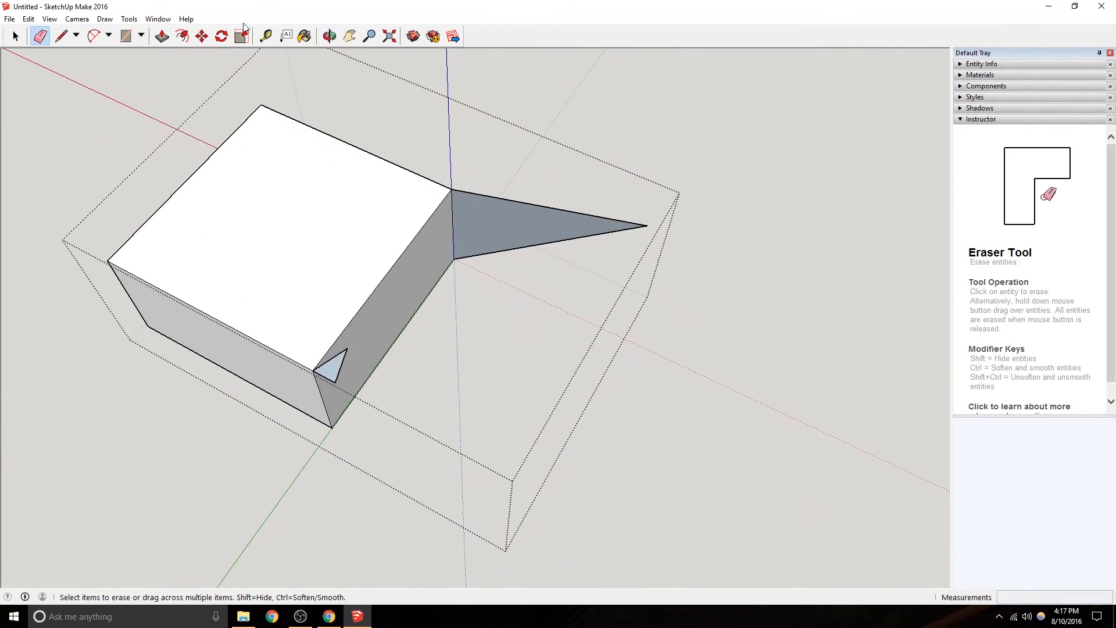
pyautogui.click(162, 36)
pyautogui.moveTo(424, 287); pyautogui.dragTo(274, 264, button='middle')
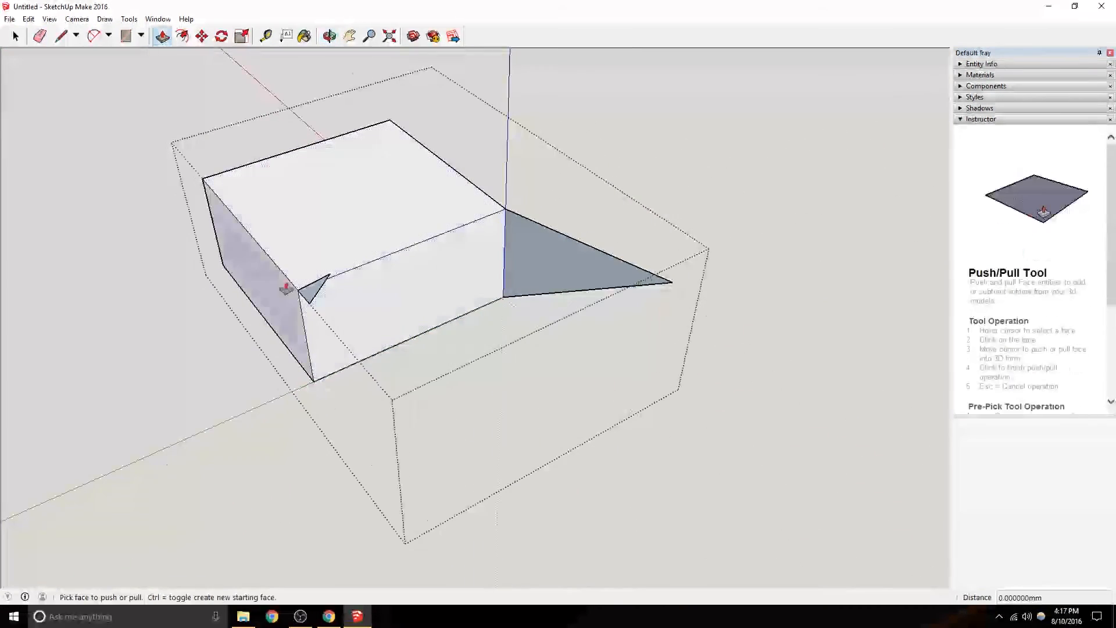
pyautogui.moveTo(309, 291); pyautogui.dragTo(141, 219)
pyautogui.moveTo(141, 219); pyautogui.dragTo(174, 152, button='middle')
# Erase the extruded prism at the box's top corner and the large triangular face at its vertical edge.
pyautogui.click(39, 36)
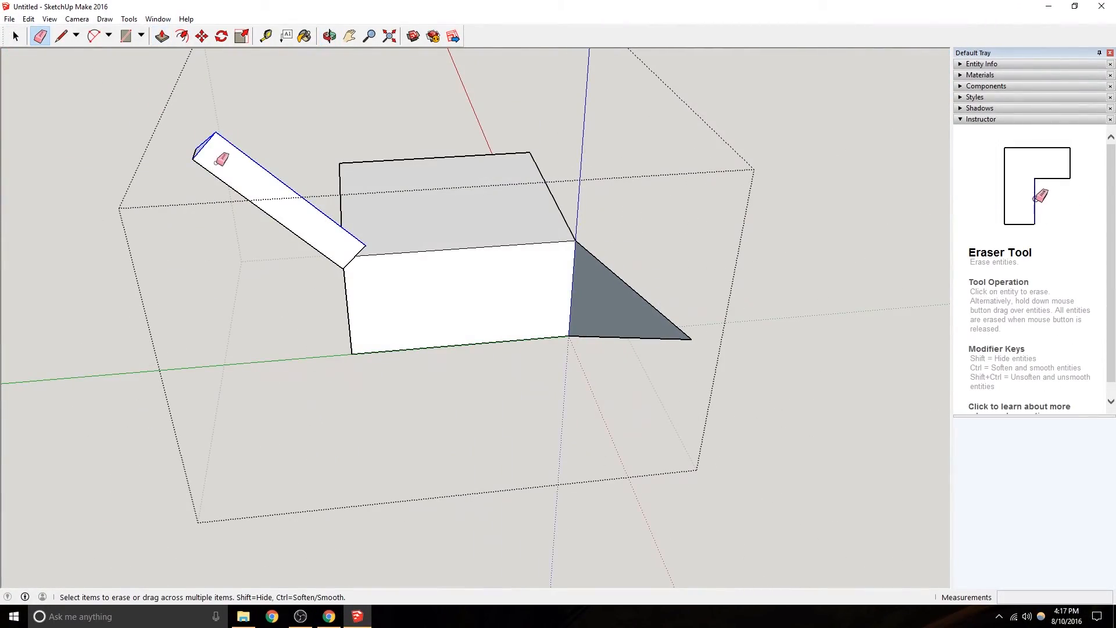
pyautogui.moveTo(186, 156); pyautogui.dragTo(187, 155)
pyautogui.moveTo(355, 248); pyautogui.dragTo(364, 251)
pyautogui.moveTo(289, 222); pyautogui.dragTo(273, 203)
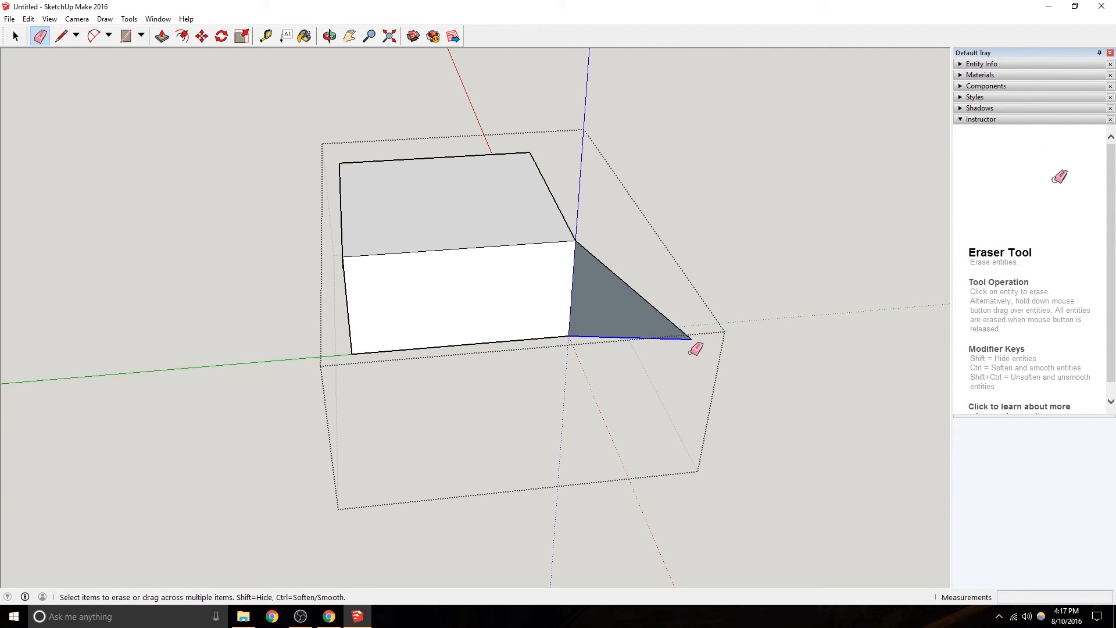
pyautogui.click(685, 329)
pyautogui.moveTo(457, 219); pyautogui.dragTo(226, 149, button='middle')
pyautogui.click(411, 193)
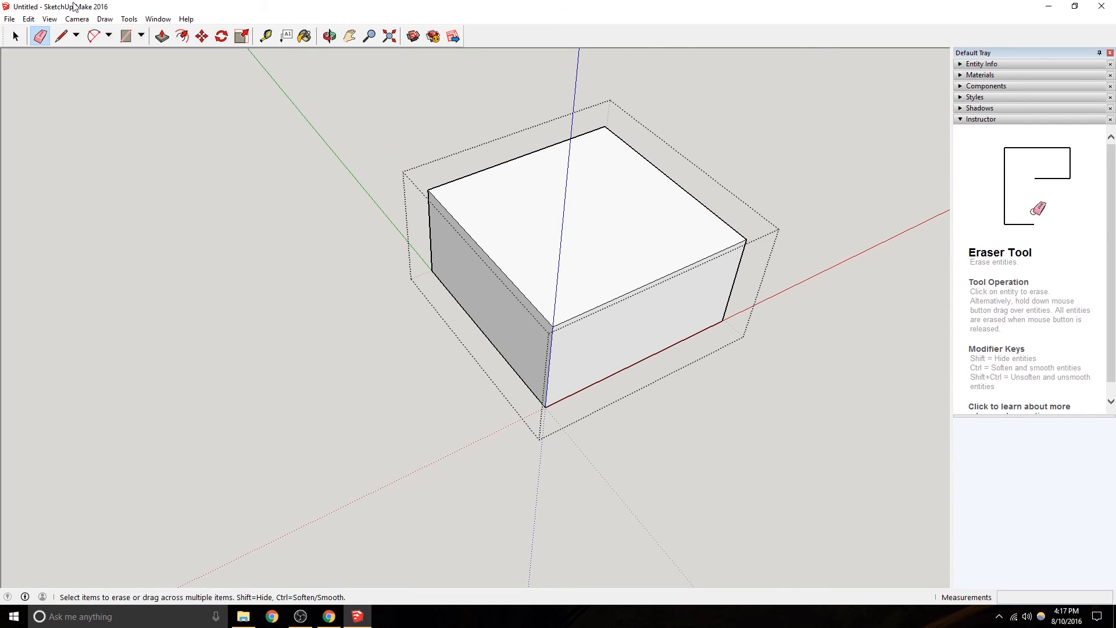
pyautogui.click(141, 36)
pyautogui.click(158, 88)
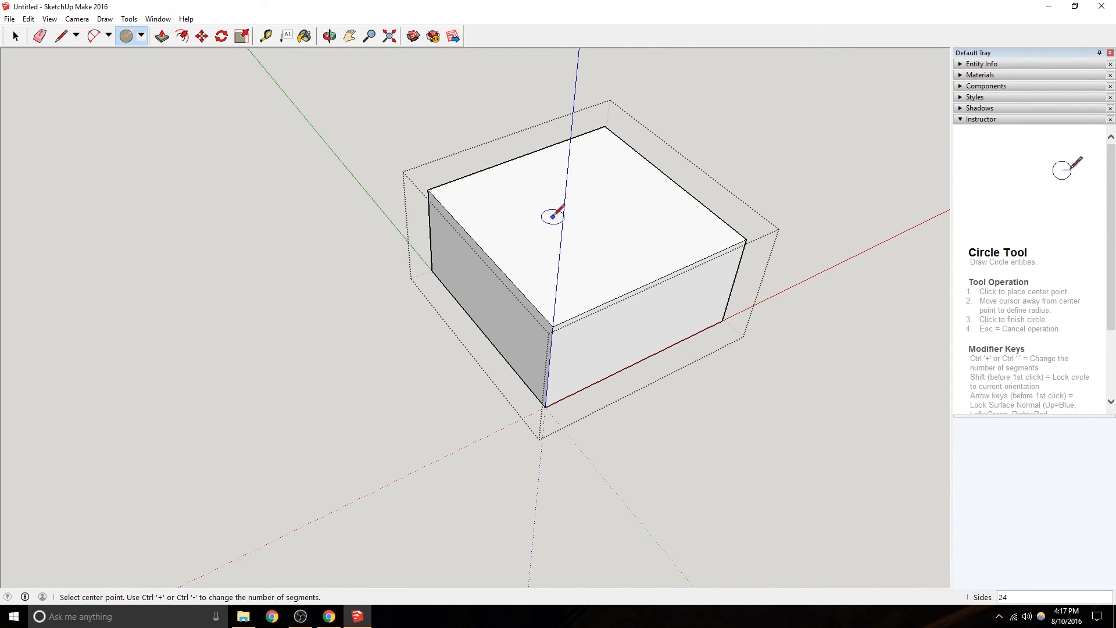
pyautogui.click(514, 245)
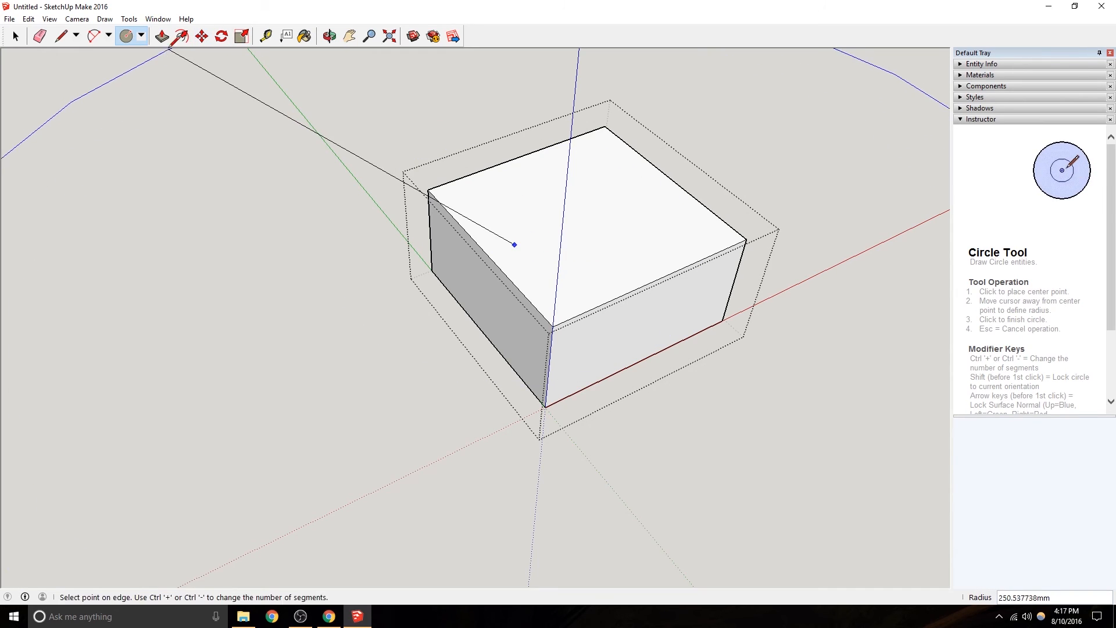
# Draw a six-sided polygon with an 8 mm inscribed radius on the box's top face, near the corner beside the green axis.
pyautogui.click(141, 36)
pyautogui.click(159, 100)
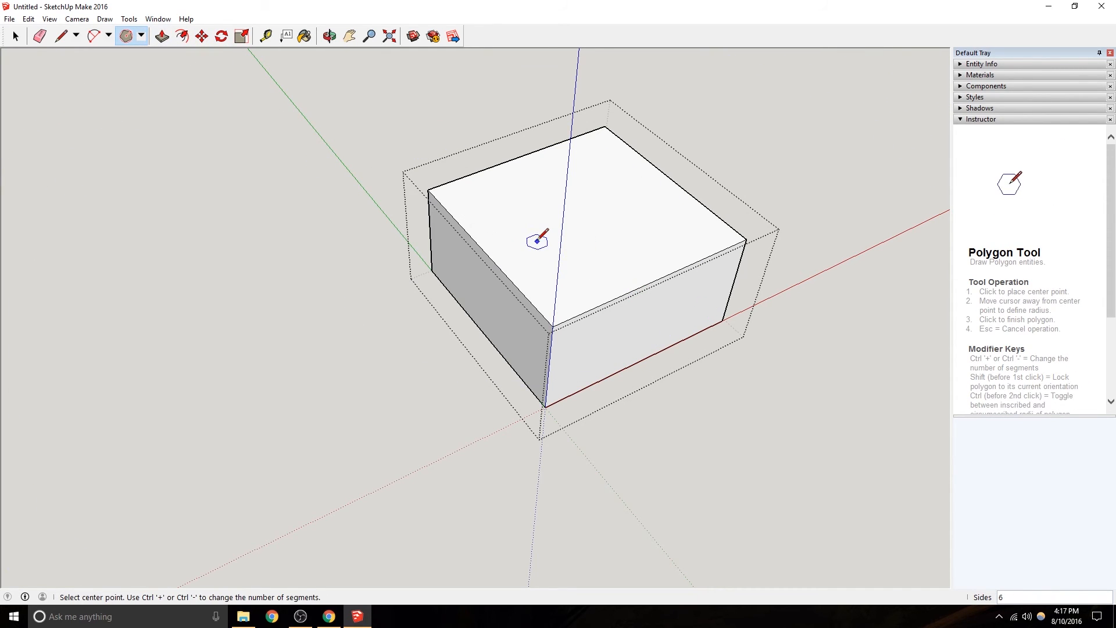
pyautogui.click(476, 201)
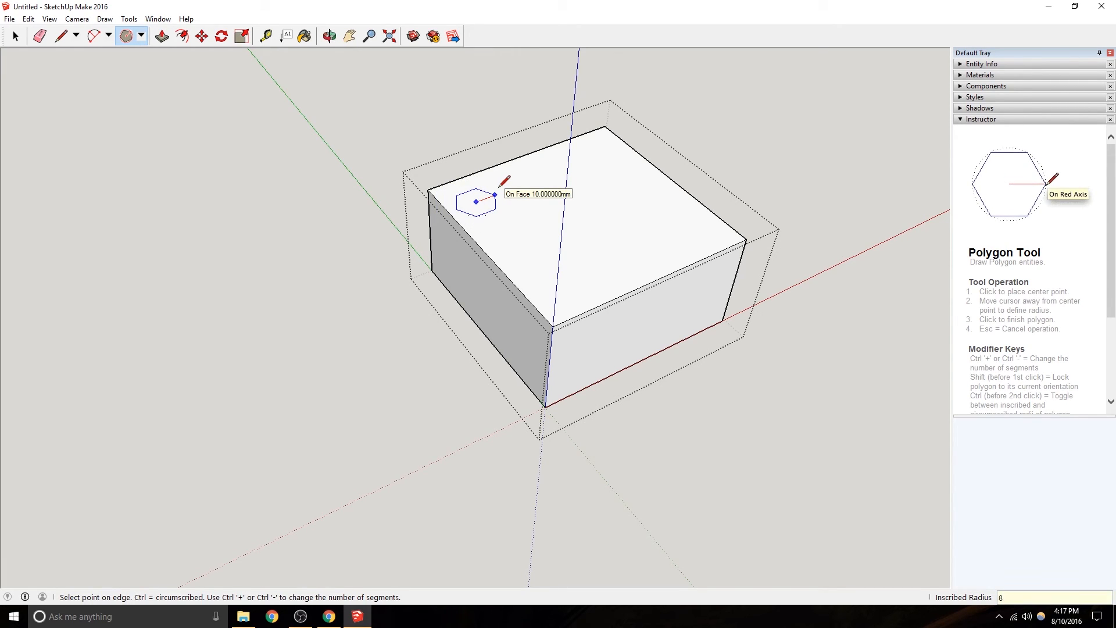
pyautogui.click(495, 194)
pyautogui.scroll(1, 511, 200)
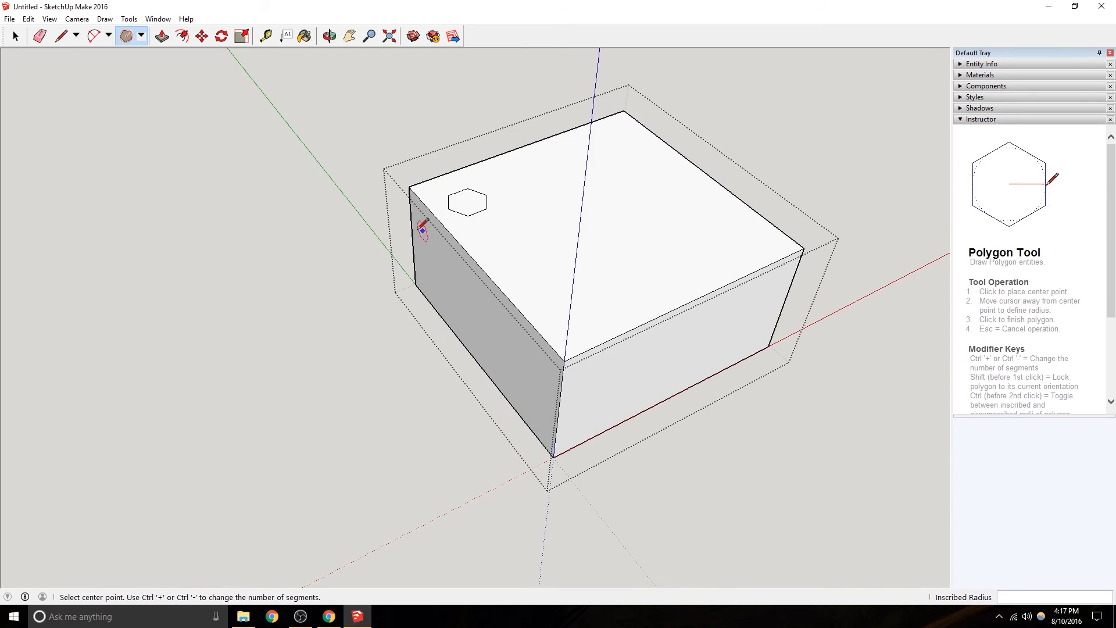
# Select the hexagon with its edges, move it about 15 mm across the edge of the top face, and undo the move.
pyautogui.click(15, 36)
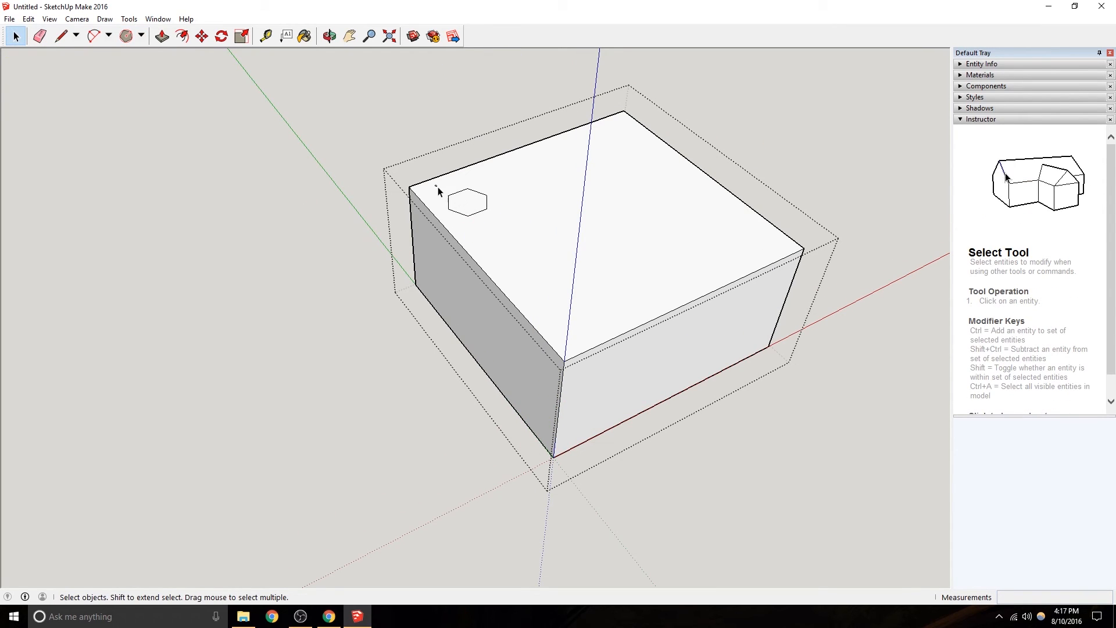
pyautogui.moveTo(507, 236); pyautogui.dragTo(510, 227)
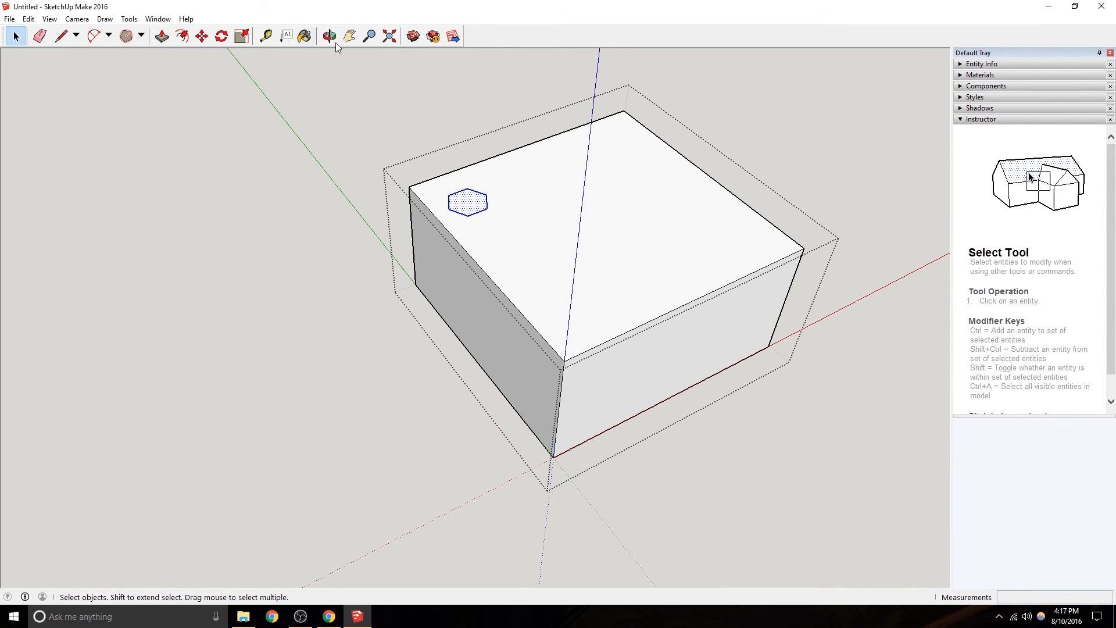
pyautogui.click(202, 36)
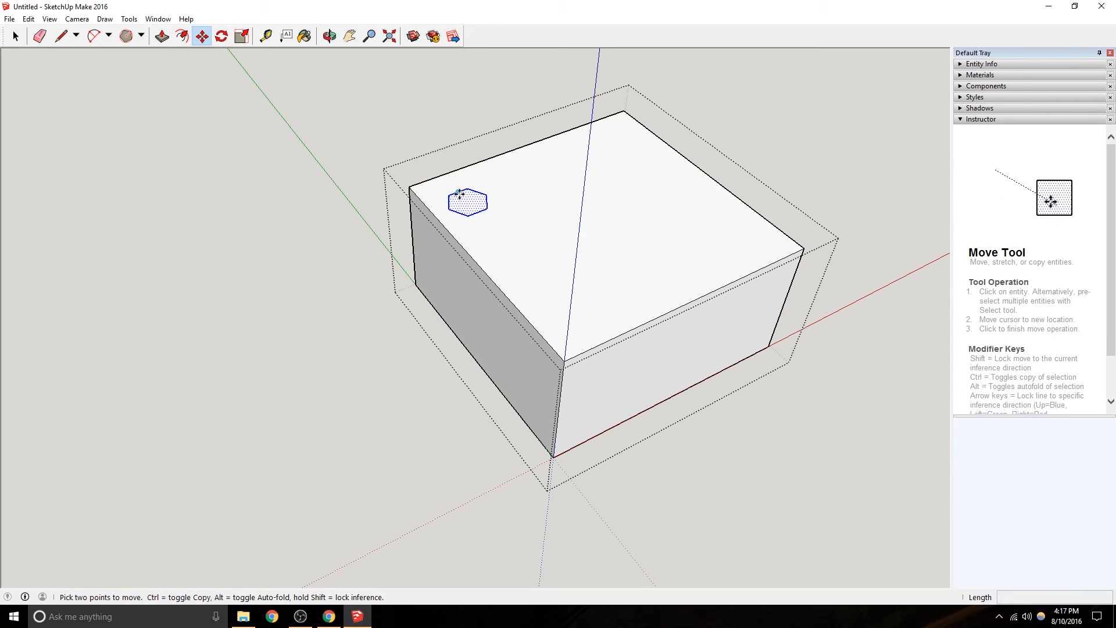
pyautogui.click(459, 193)
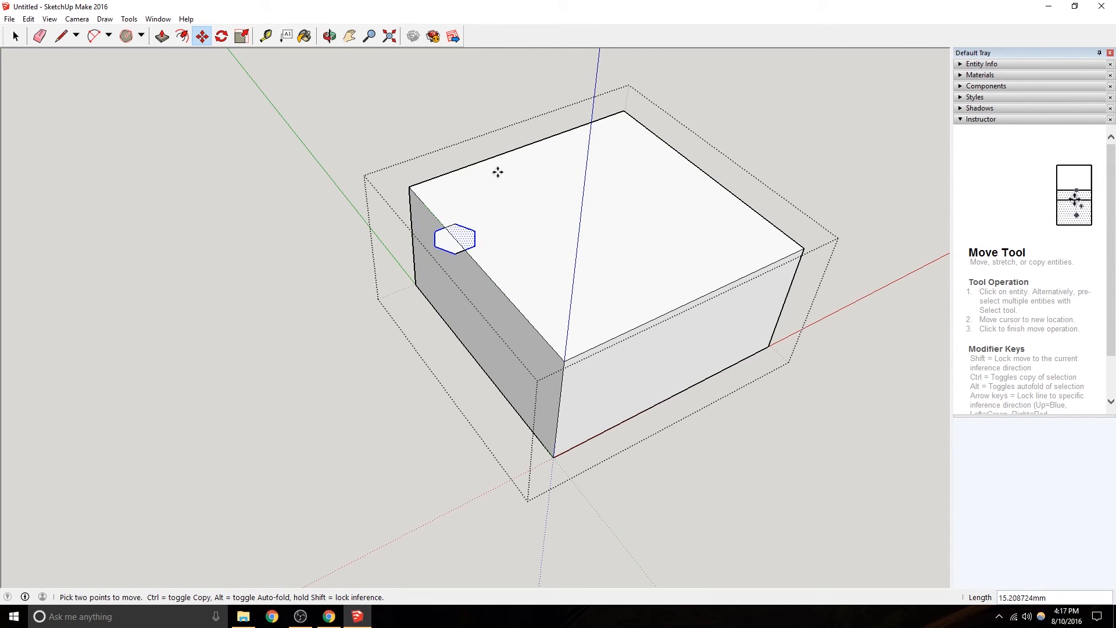
pyautogui.press('Escape')
pyautogui.hotkey('ctrl', 'z')
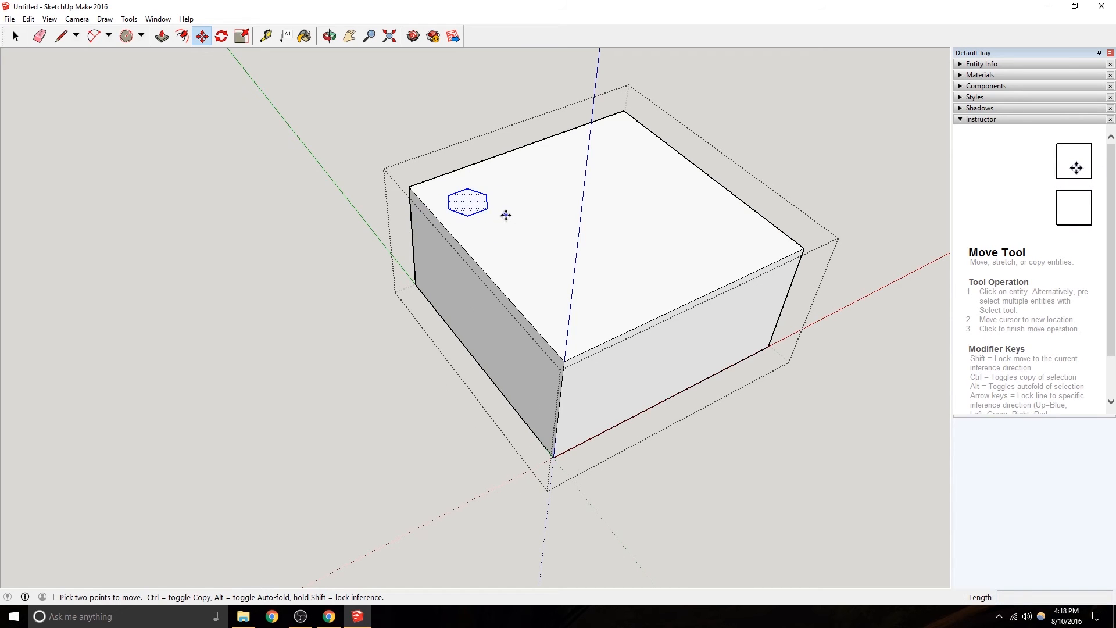
# Draw a 20 mm line along the top edge parallel to the red axis, starting at the corner nearest the hexagon.
pyautogui.press('l')
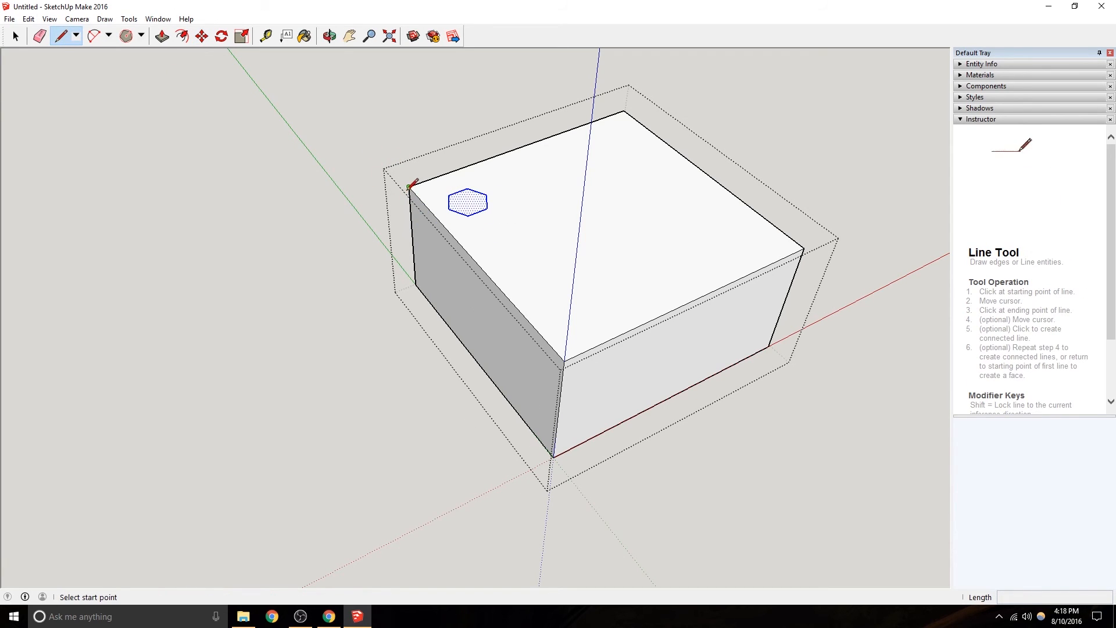
pyautogui.click(409, 186)
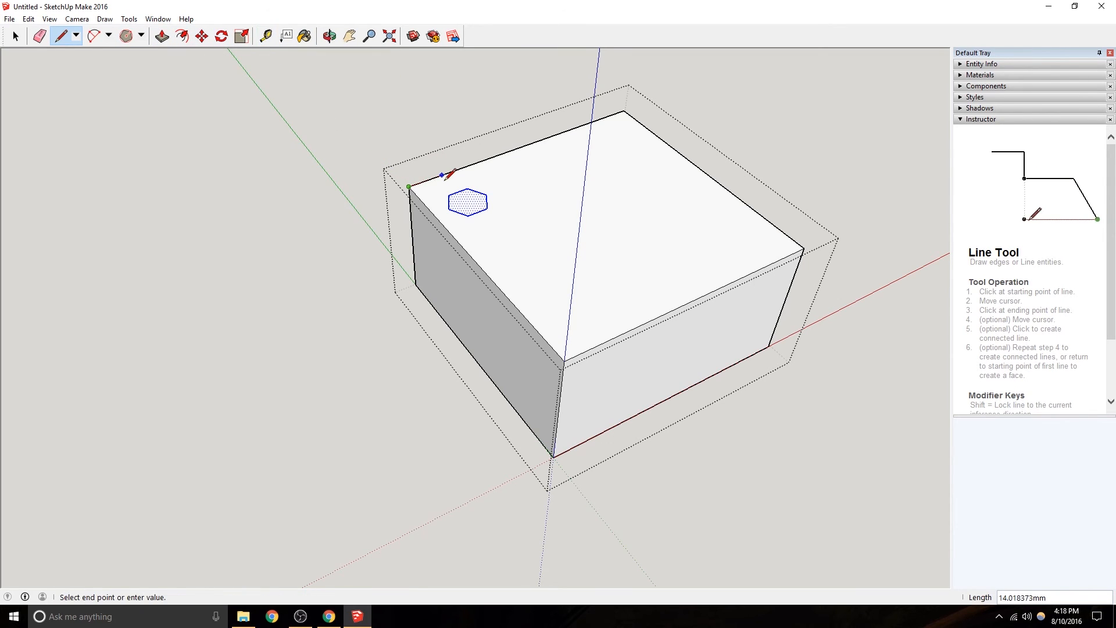
pyautogui.write('1')
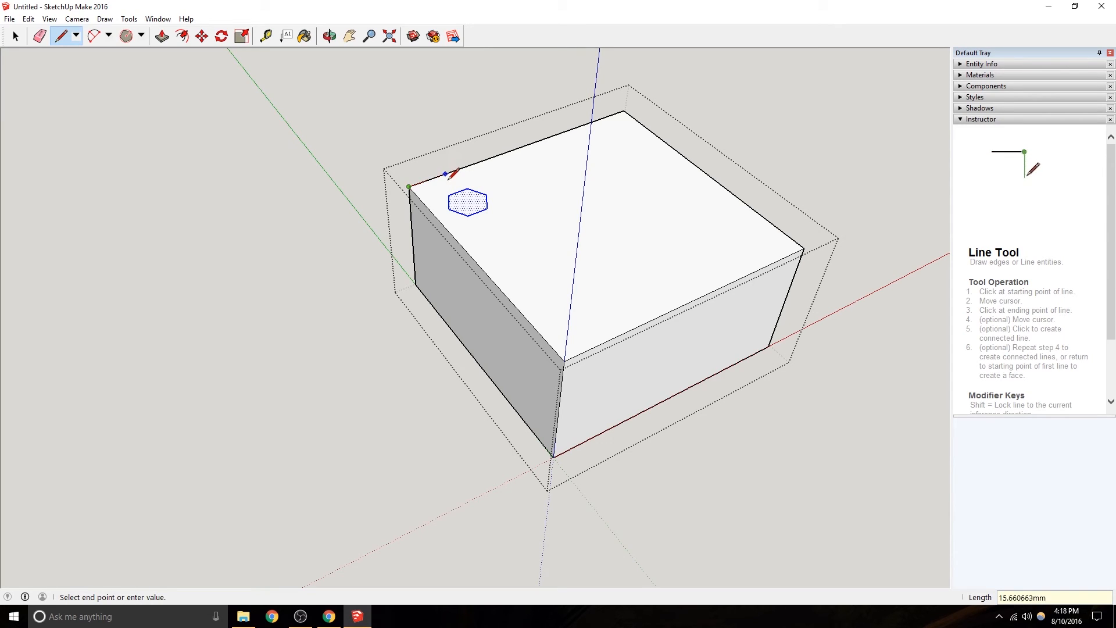
pyautogui.write('20')
pyautogui.press('Return')
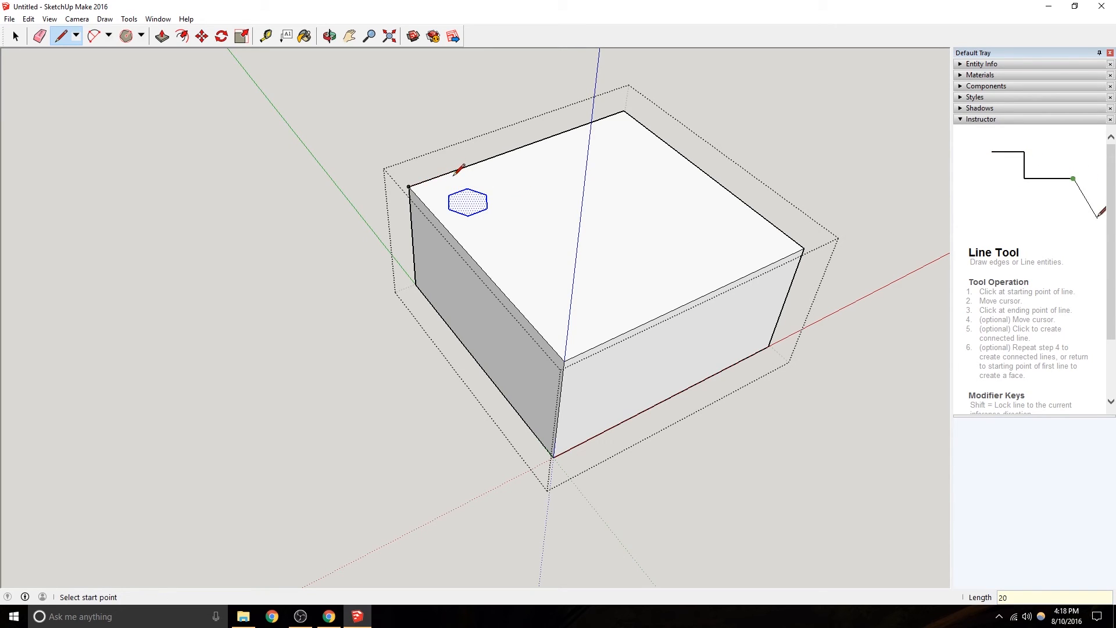
# Draw a vertical line about 16 mm high from the end of the 20 mm line and erase it.
pyautogui.click(455, 170)
pyautogui.click(455, 135)
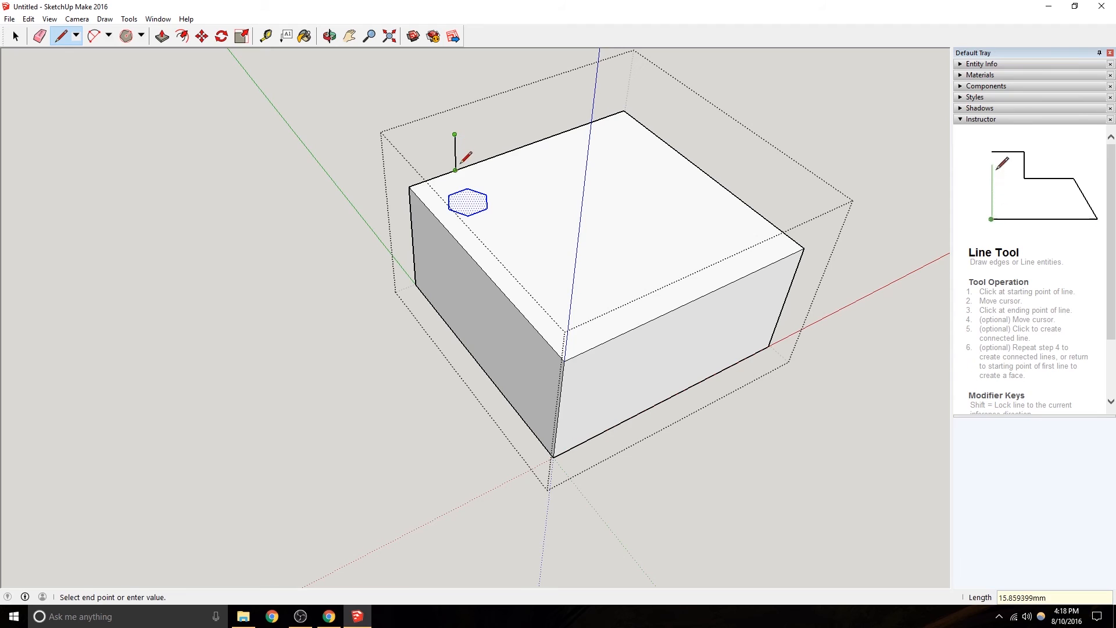
pyautogui.click(40, 36)
pyautogui.click(455, 142)
# Select the hexagon's face with its edges, extend the selection to all connected geometry, and clear the selection.
pyautogui.click(16, 36)
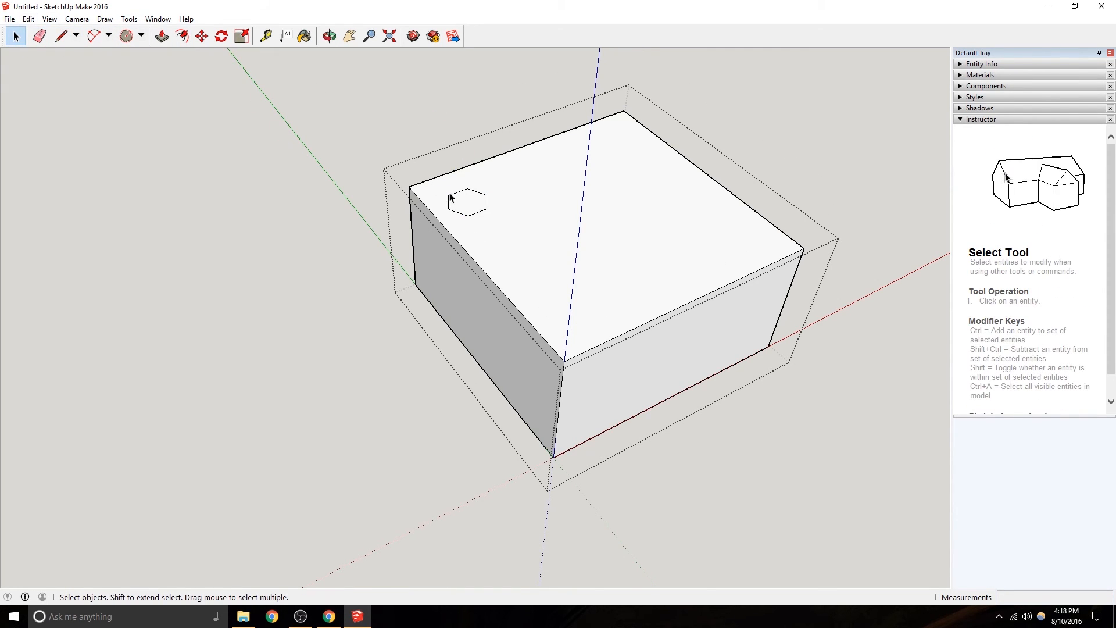
pyautogui.click(466, 208)
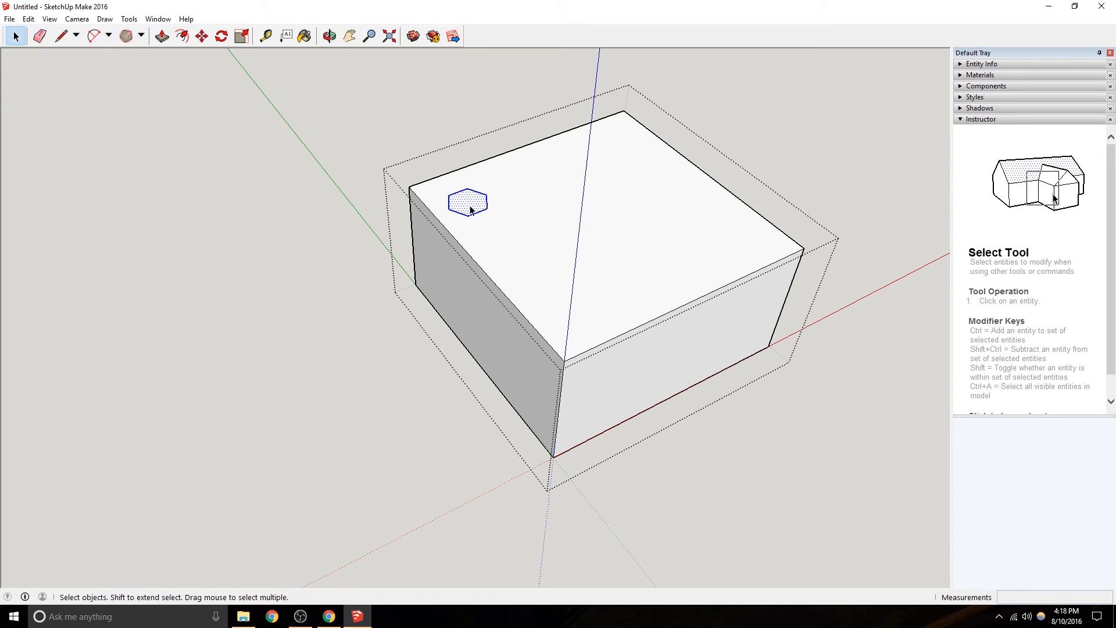
pyautogui.click(437, 189)
pyautogui.moveTo(441, 186); pyautogui.dragTo(521, 229)
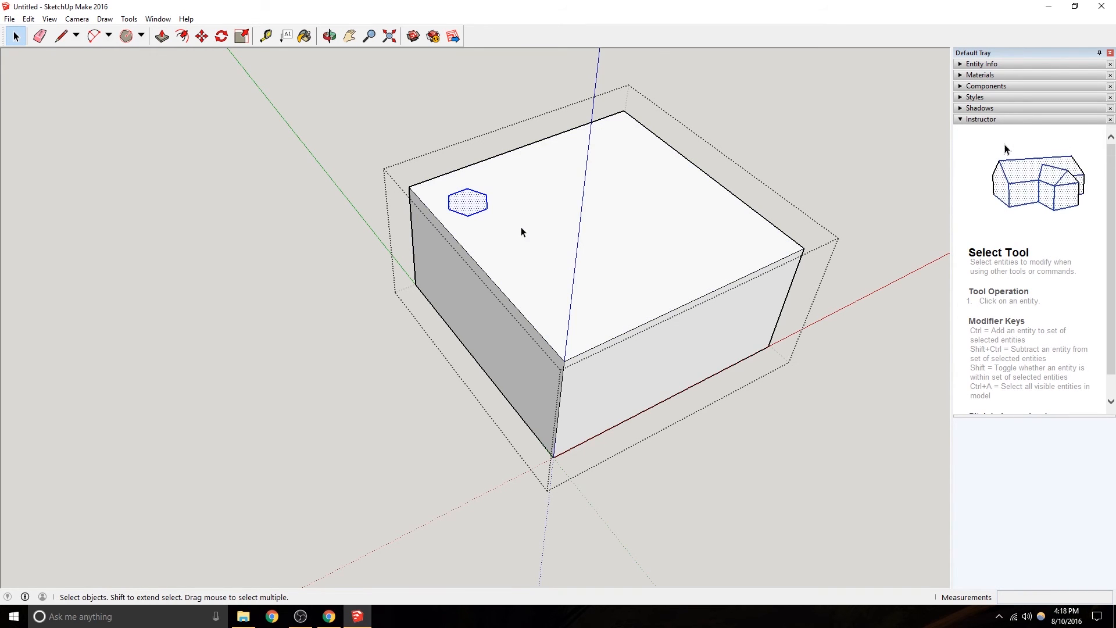
pyautogui.doubleClick(466, 203)
pyautogui.tripleClick(465, 205)
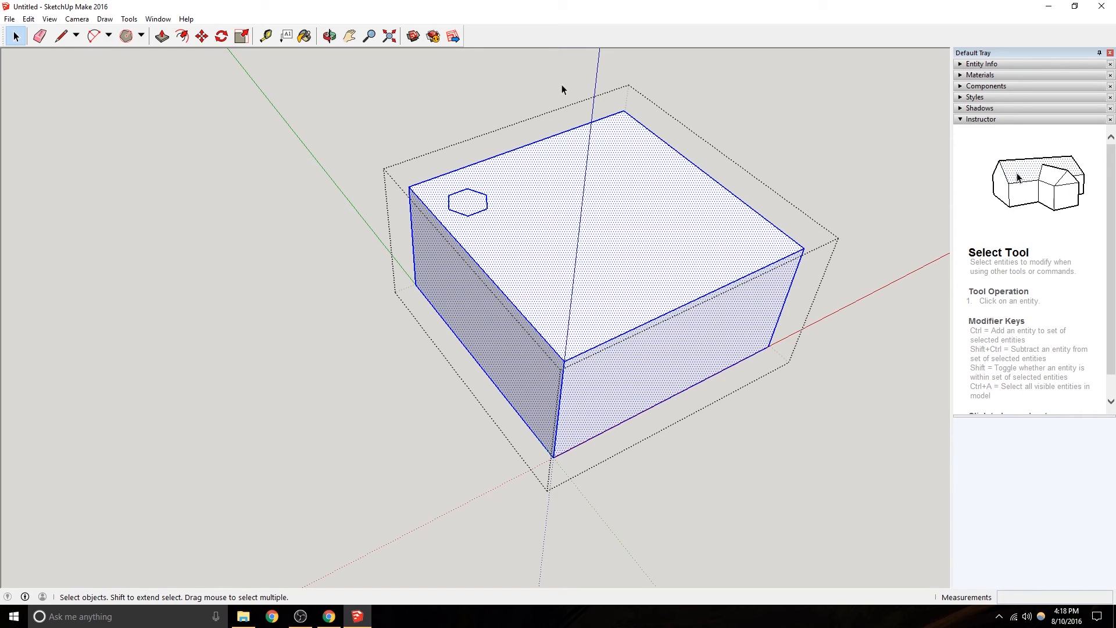
pyautogui.click(438, 159)
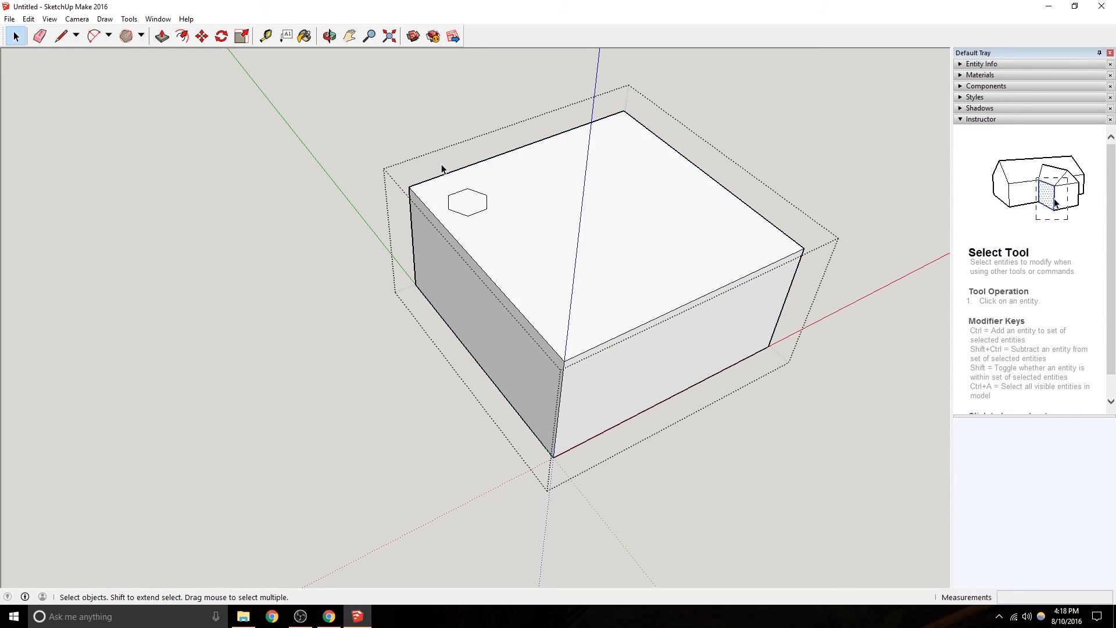
# Try to move the hexagon with its edges about 12 mm along the red axis.
pyautogui.doubleClick(463, 207)
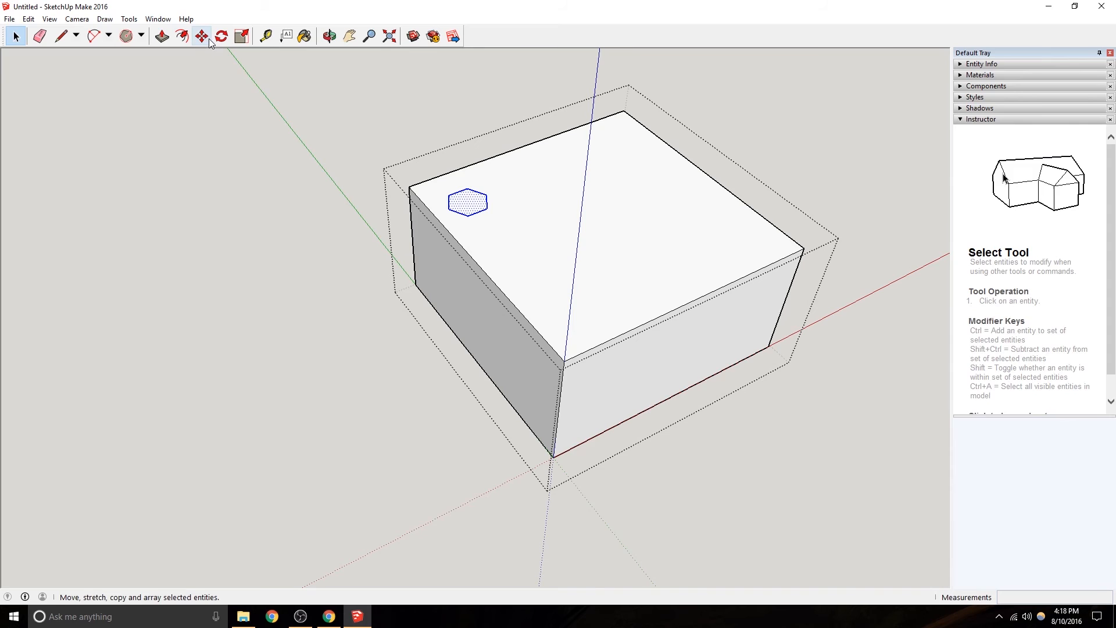
pyautogui.click(202, 36)
pyautogui.click(452, 183)
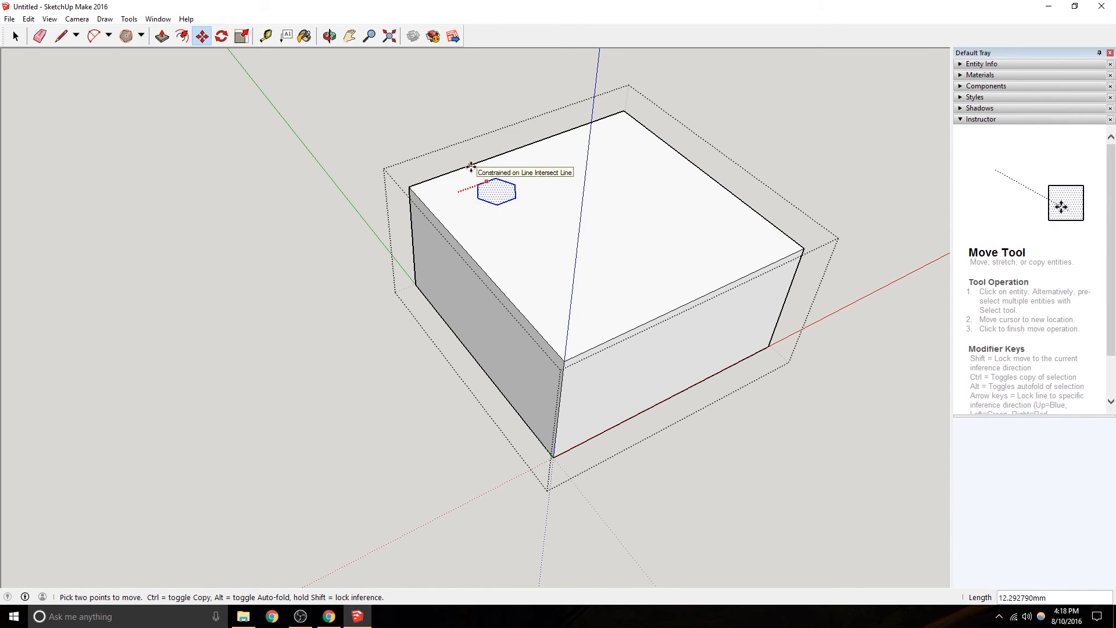
pyautogui.press('Escape')
# Trace a 20 mm line from the corner nearest the hexagon along the top edge to the existing endpoint.
pyautogui.click(61, 35)
pyautogui.click(410, 186)
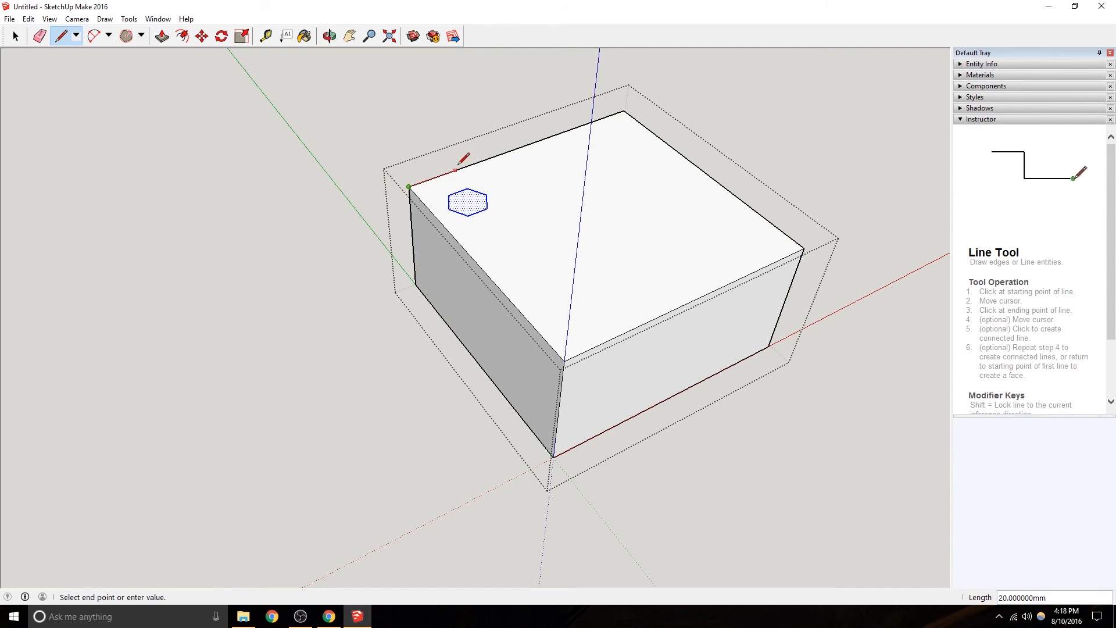
pyautogui.click(457, 166)
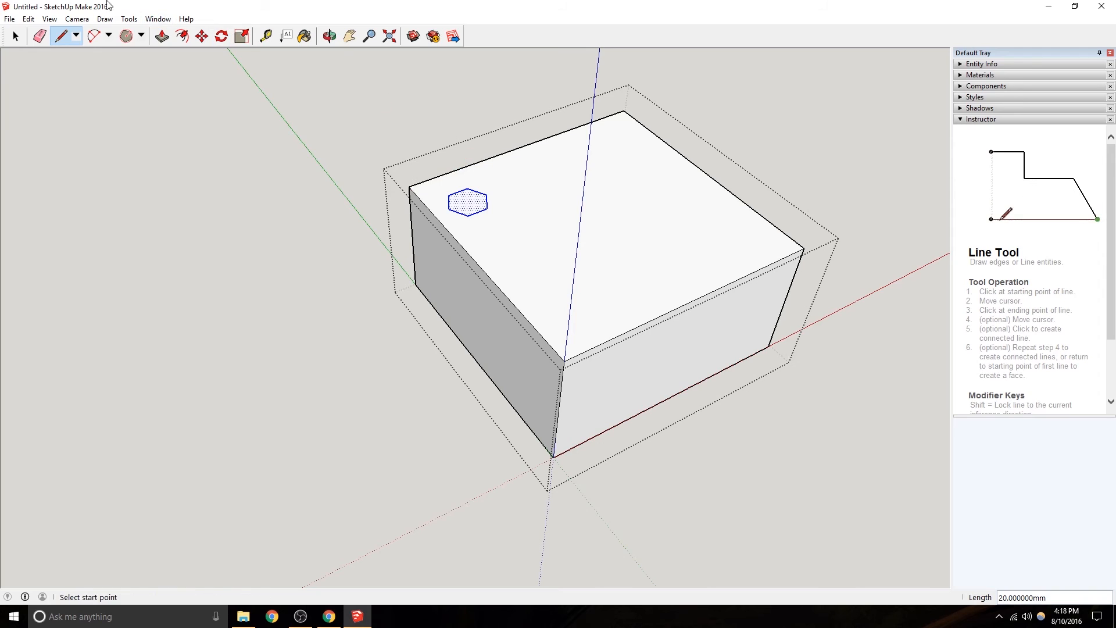
# Move the selected hexagon about 5.9 mm along the red axis across the block's top face.
pyautogui.click(15, 36)
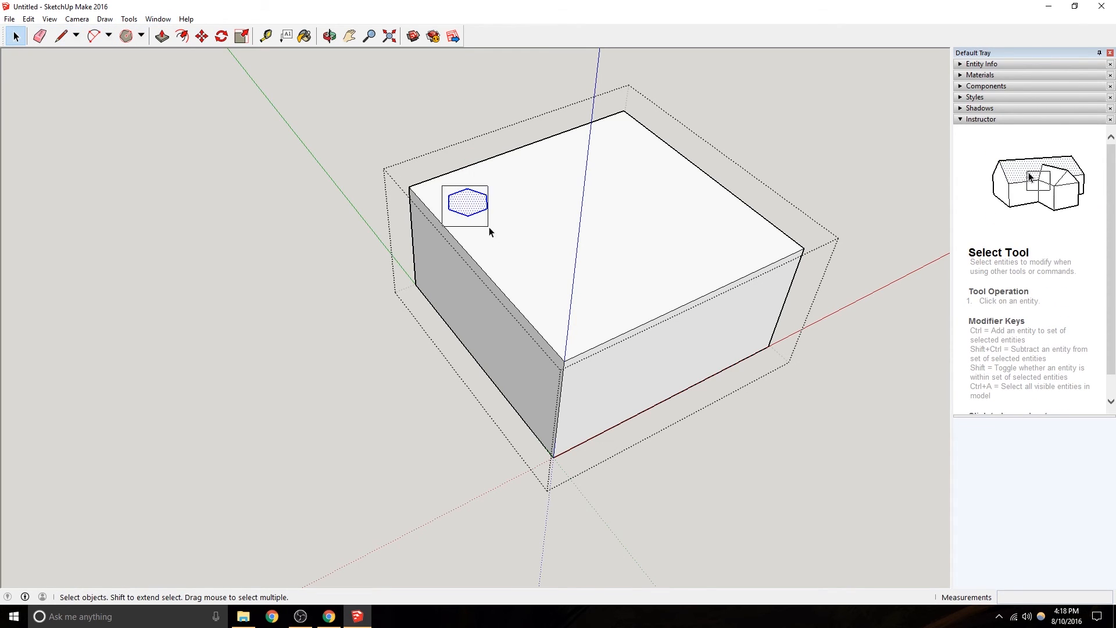
pyautogui.click(202, 36)
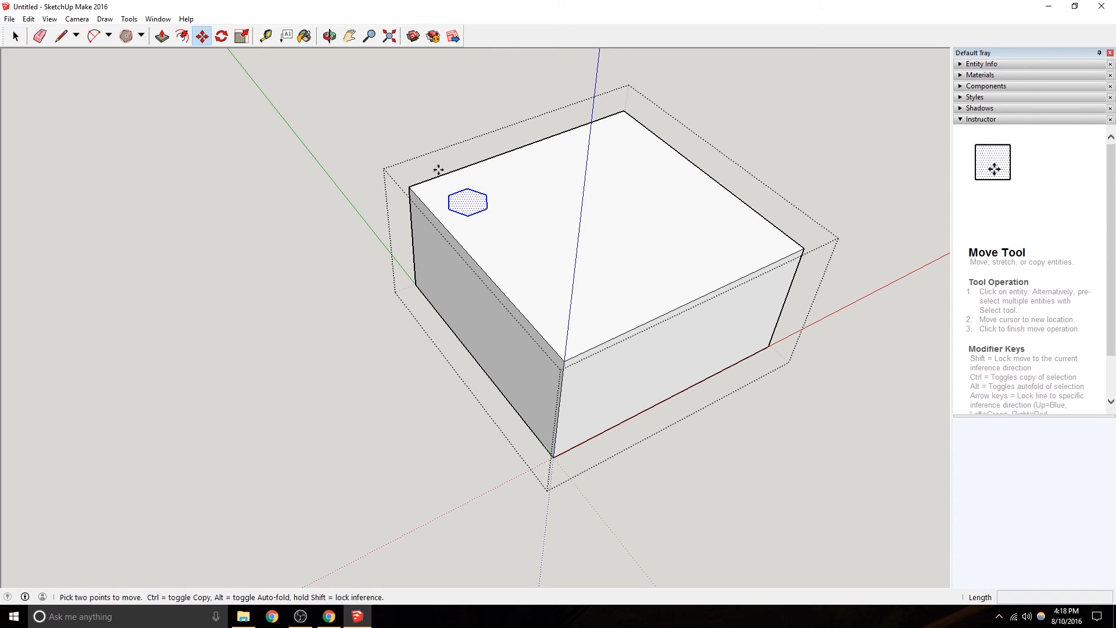
pyautogui.click(457, 193)
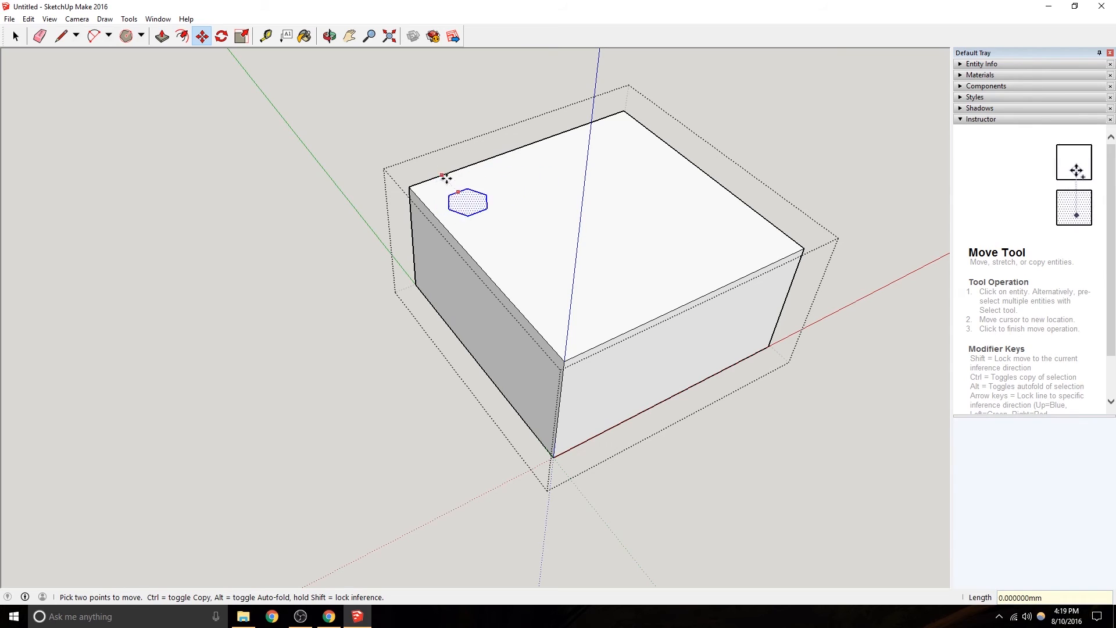
pyautogui.click(456, 170)
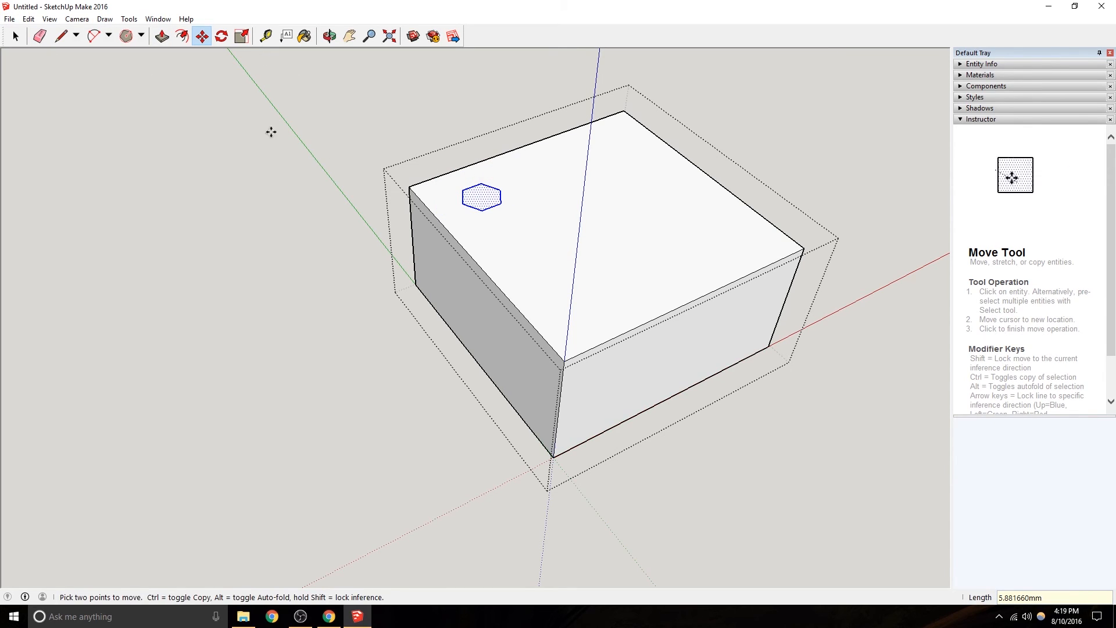
# Draw a 20 mm line from the top corner nearest the hexagon along the green-direction edge.
pyautogui.click(61, 37)
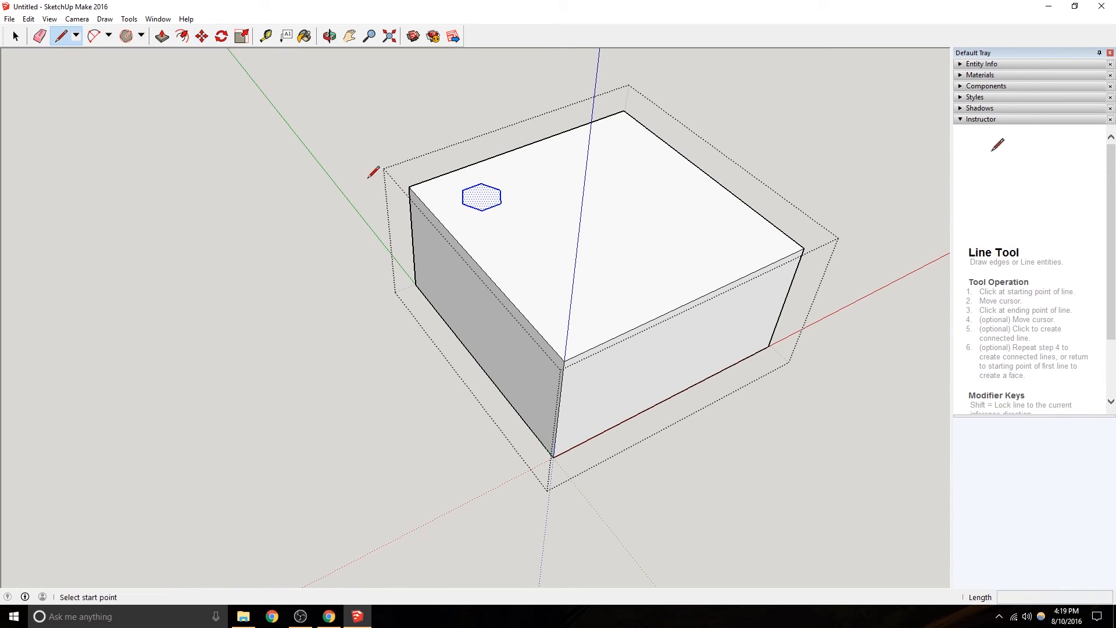
pyautogui.click(410, 186)
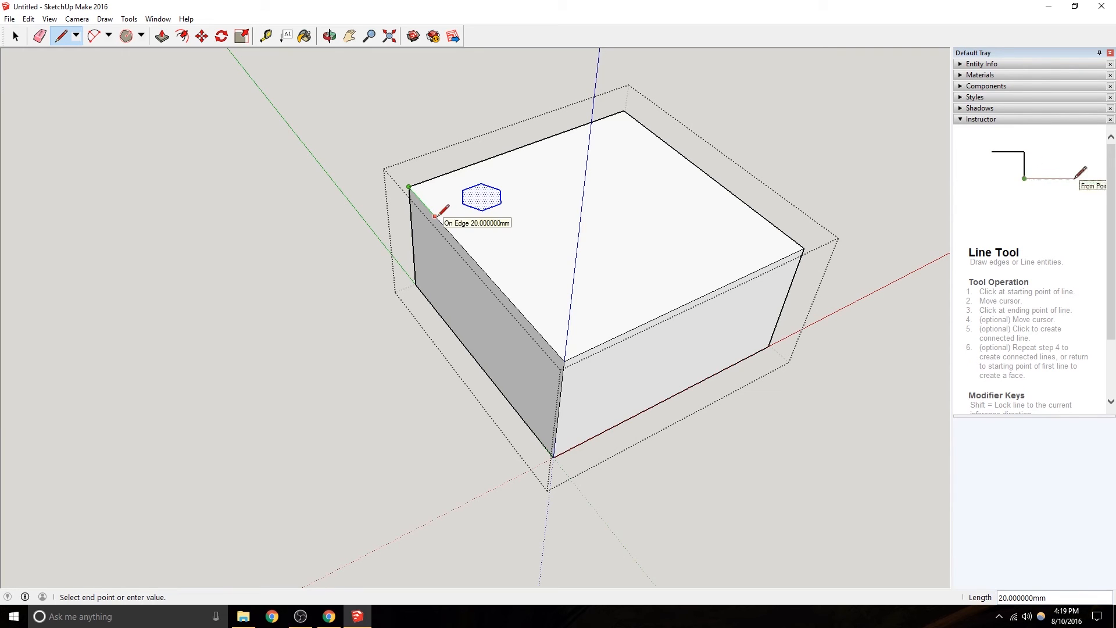
pyautogui.press('Escape')
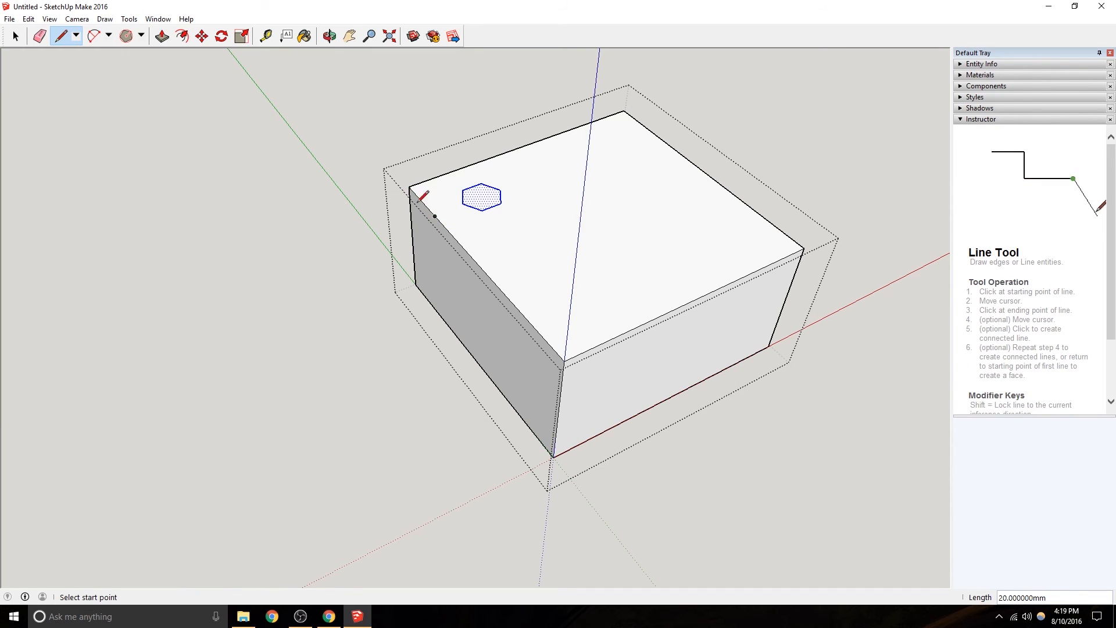
# Use Move to align the hexagon's nearest corner with the 20 mm line's endpoint along the red axis.
pyautogui.click(19, 35)
pyautogui.click(202, 36)
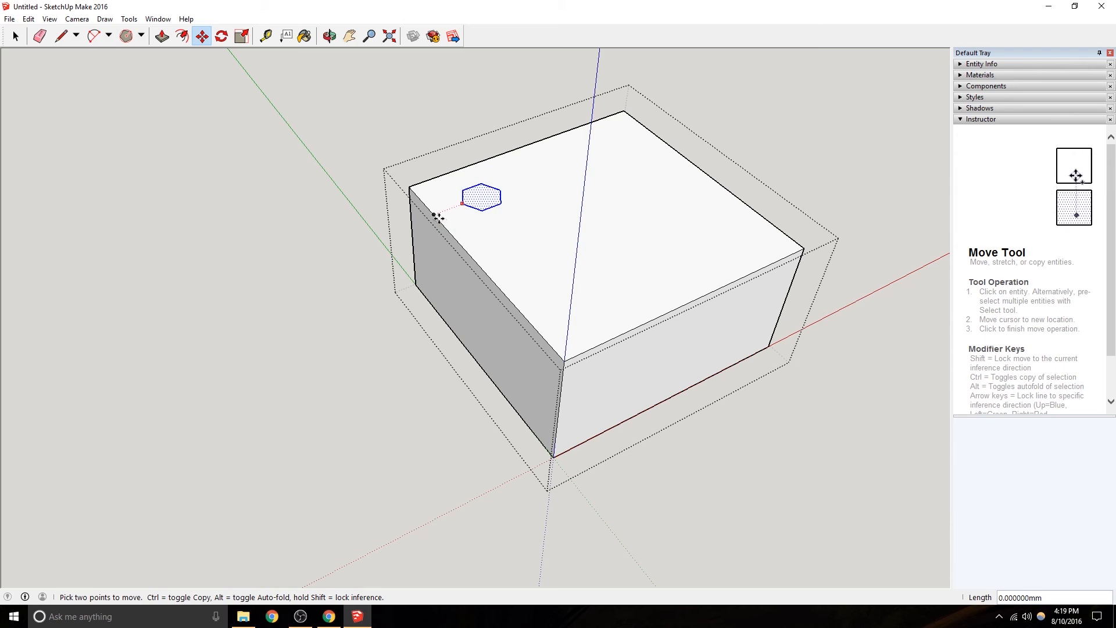
pyautogui.scroll(5, 437, 218)
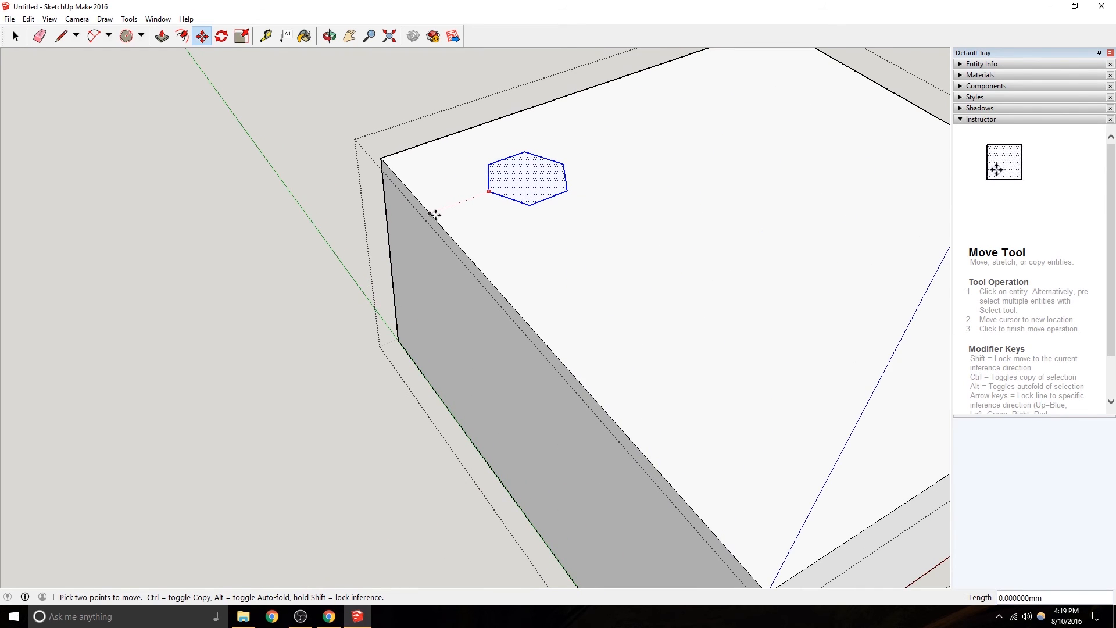
pyautogui.click(437, 219)
pyautogui.scroll(-3, 548, 204)
pyautogui.moveTo(548, 204)
pyautogui.mouseDown(button='middle')
pyautogui.moveTo(602, 279)
pyautogui.moveTo(533, 291)
pyautogui.mouseUp(button='middle')
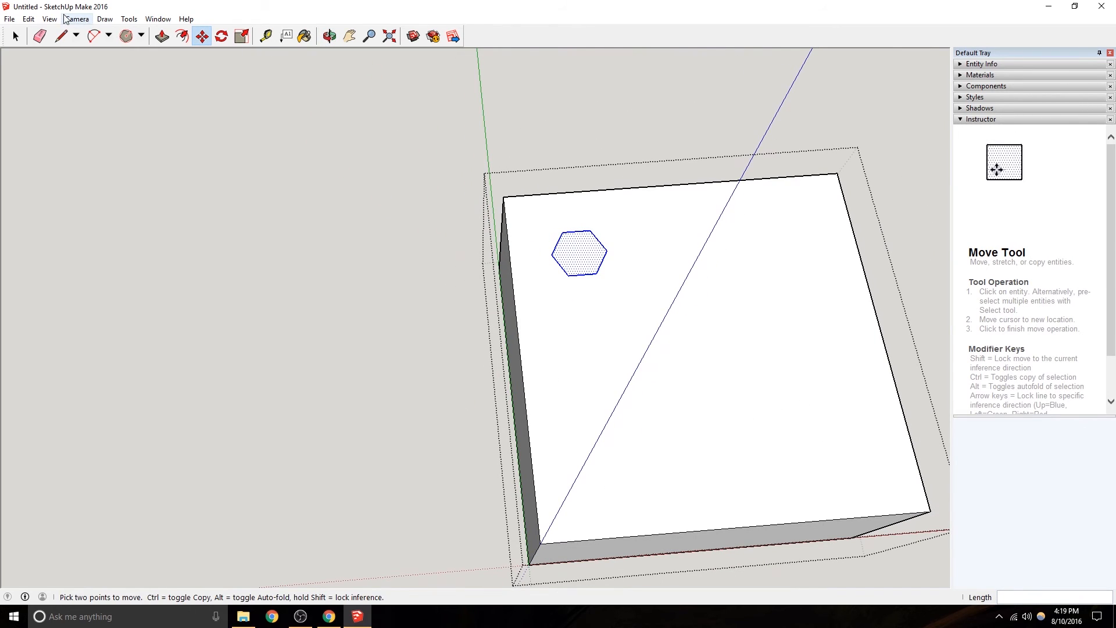
# Clear the selection and check the distance from the hexagon's centre to the edge endpoint with the Line tool.
pyautogui.click(61, 36)
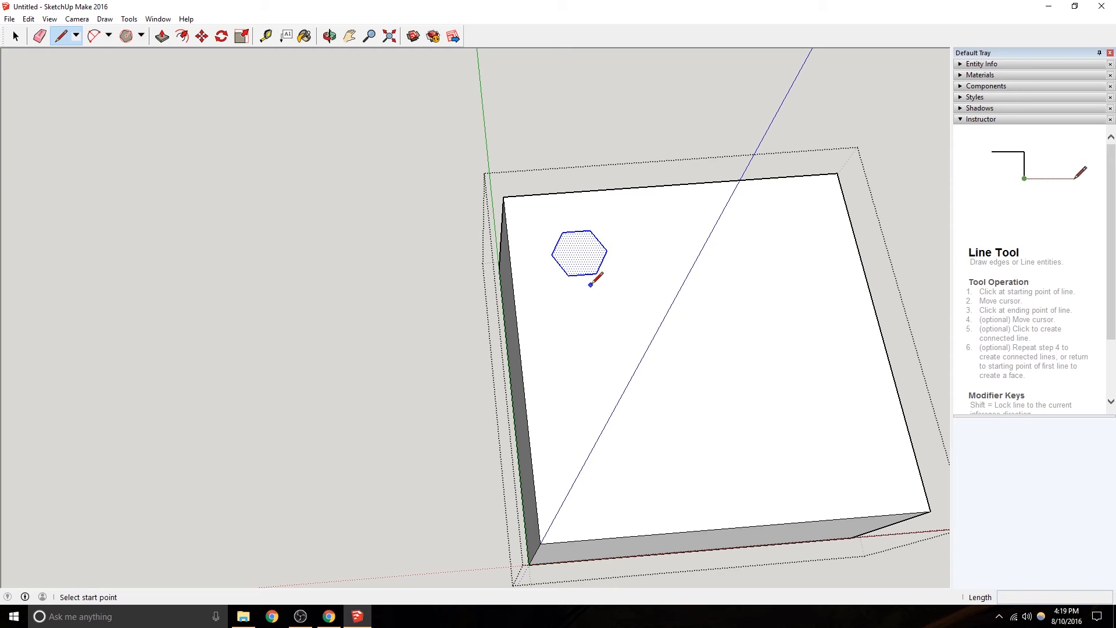
pyautogui.click(15, 36)
pyautogui.click(630, 181)
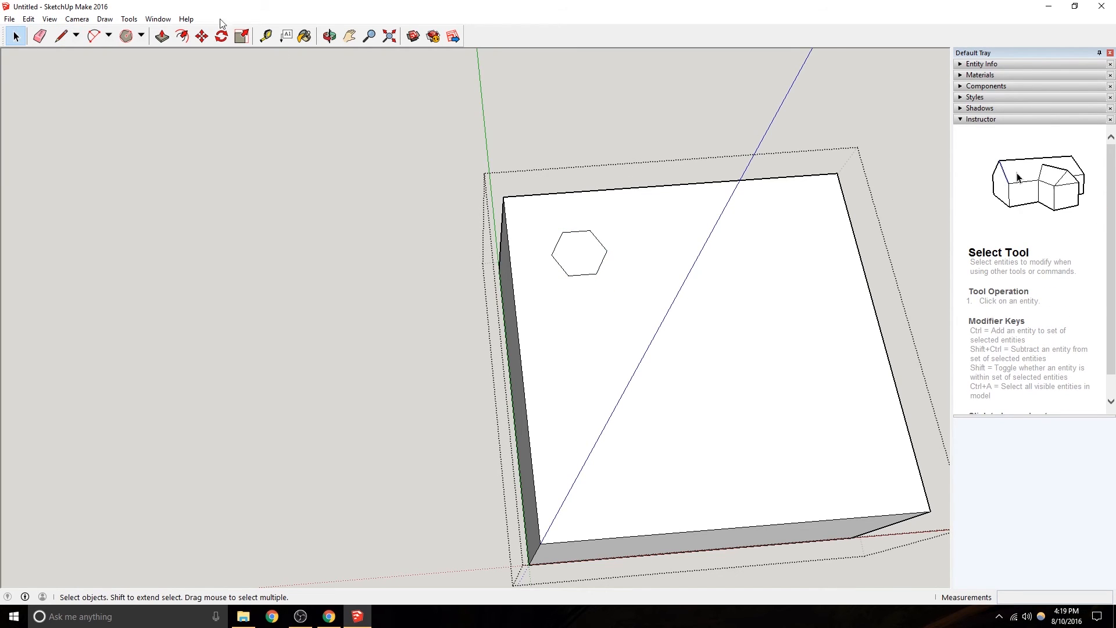
pyautogui.click(60, 36)
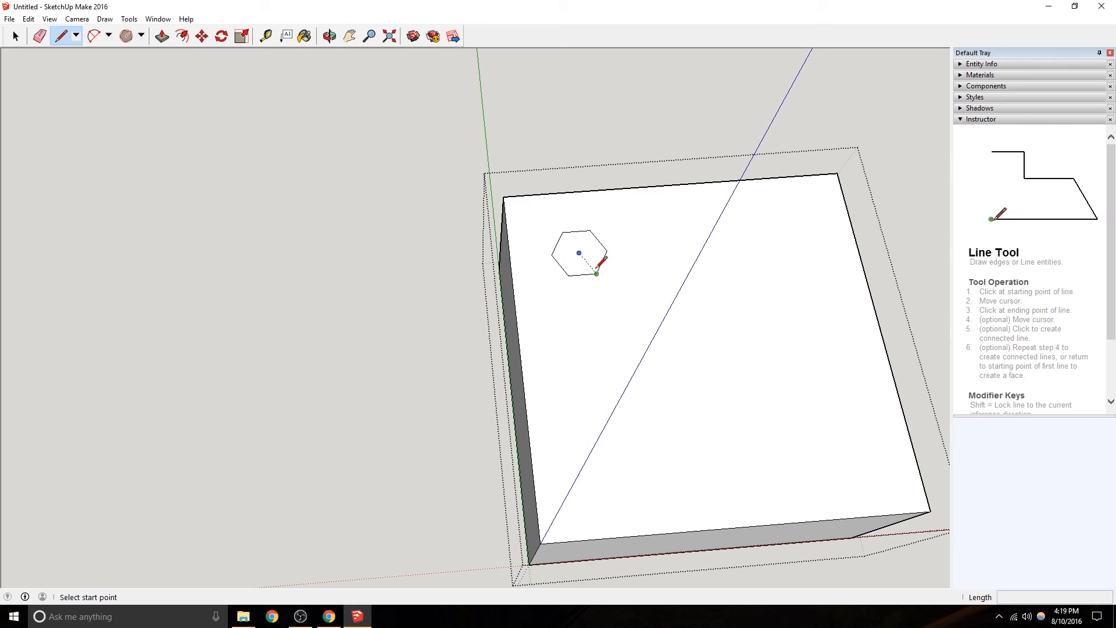
pyautogui.click(579, 253)
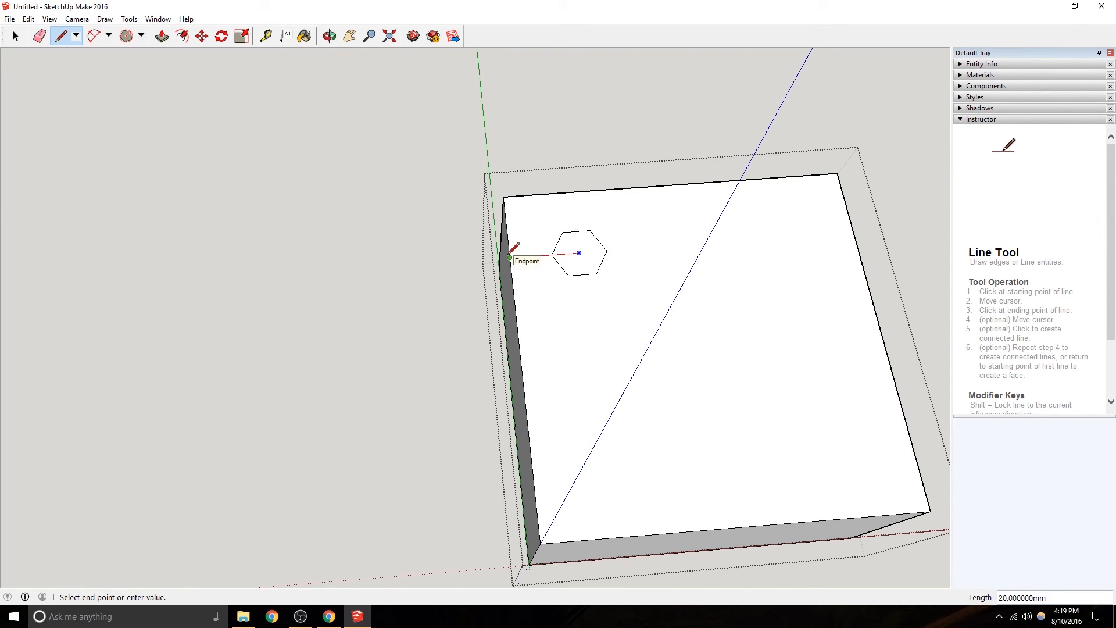
pyautogui.click(15, 36)
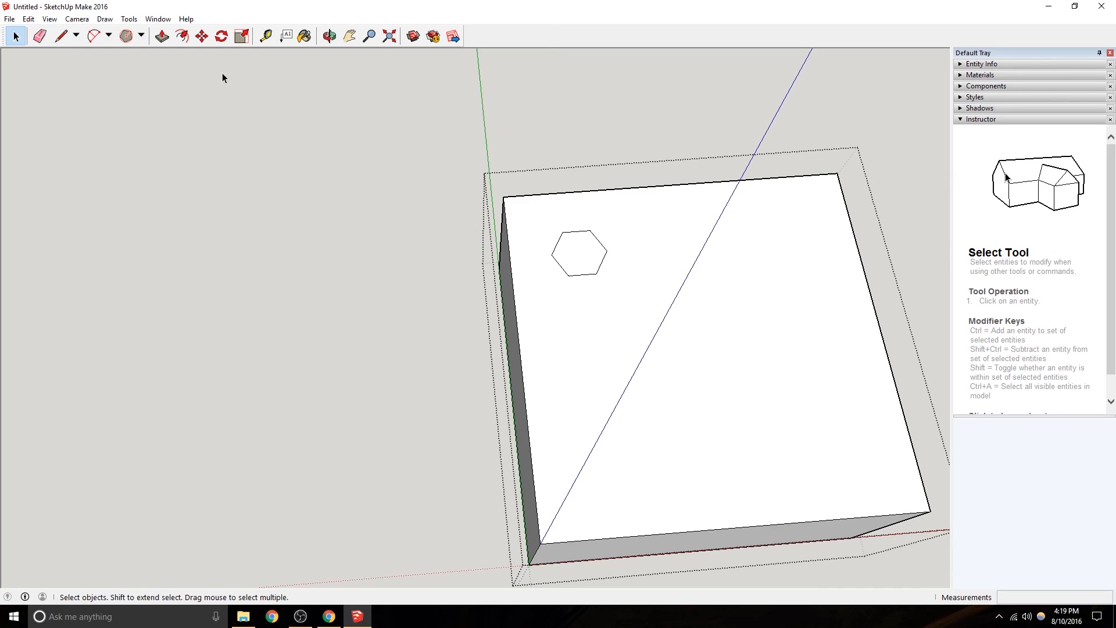
# Push the hexagon face 50 mm down so it cuts completely through the block.
pyautogui.click(162, 36)
pyautogui.moveTo(389, 121); pyautogui.dragTo(548, 237, button='middle')
pyautogui.click(528, 212)
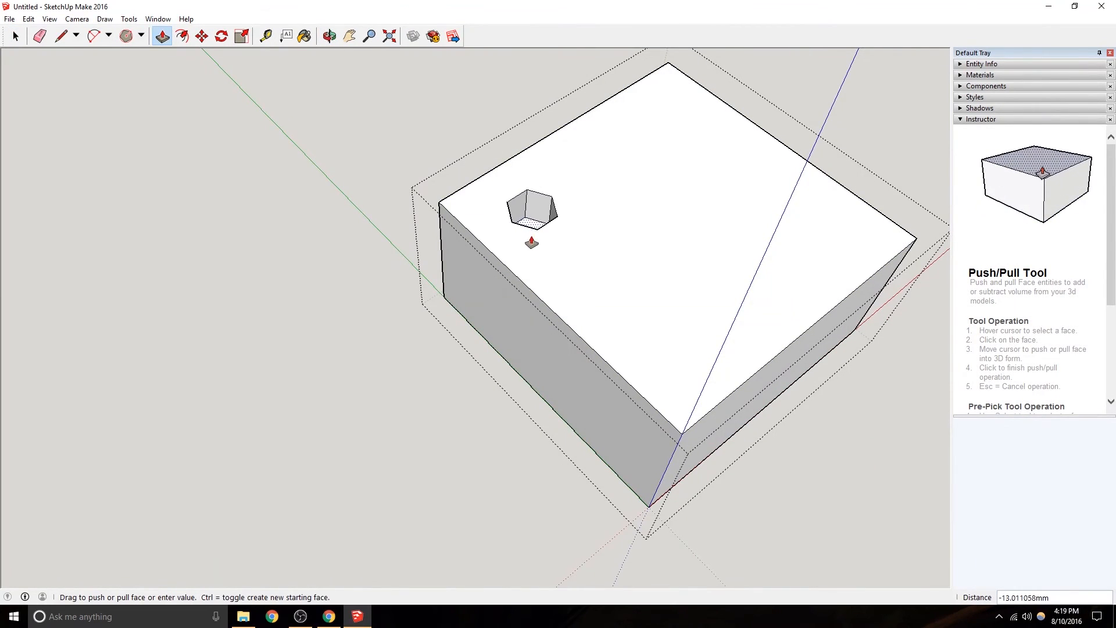
pyautogui.moveTo(498, 357); pyautogui.dragTo(741, 81, button='middle')
pyautogui.moveTo(514, 302); pyautogui.dragTo(444, 403, button='middle')
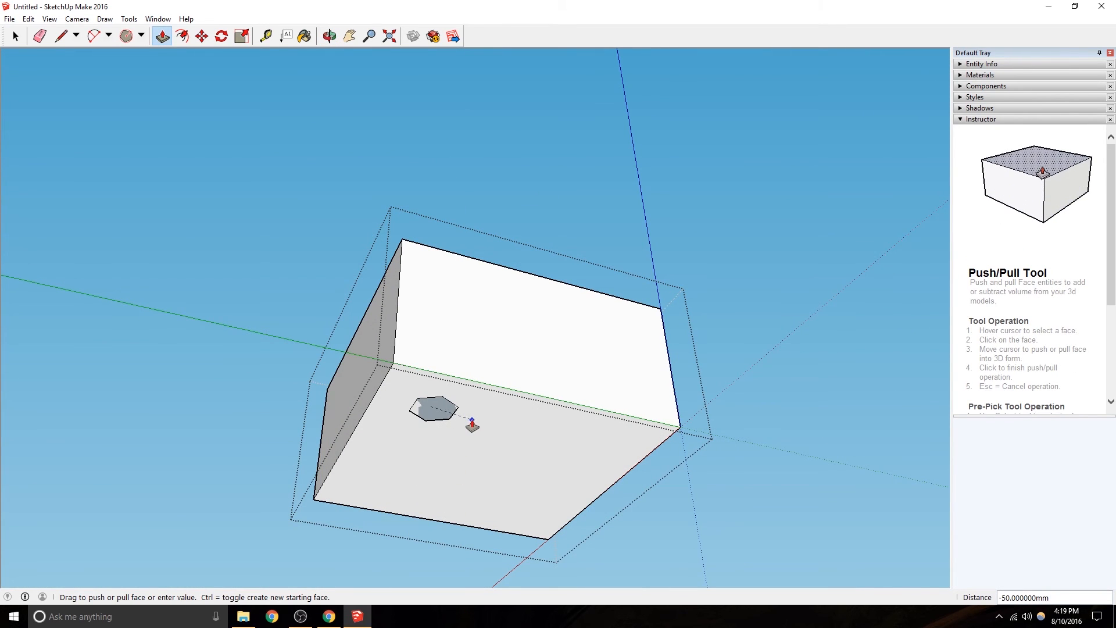
pyautogui.click(497, 411)
pyautogui.moveTo(497, 412); pyautogui.dragTo(528, 85, button='middle')
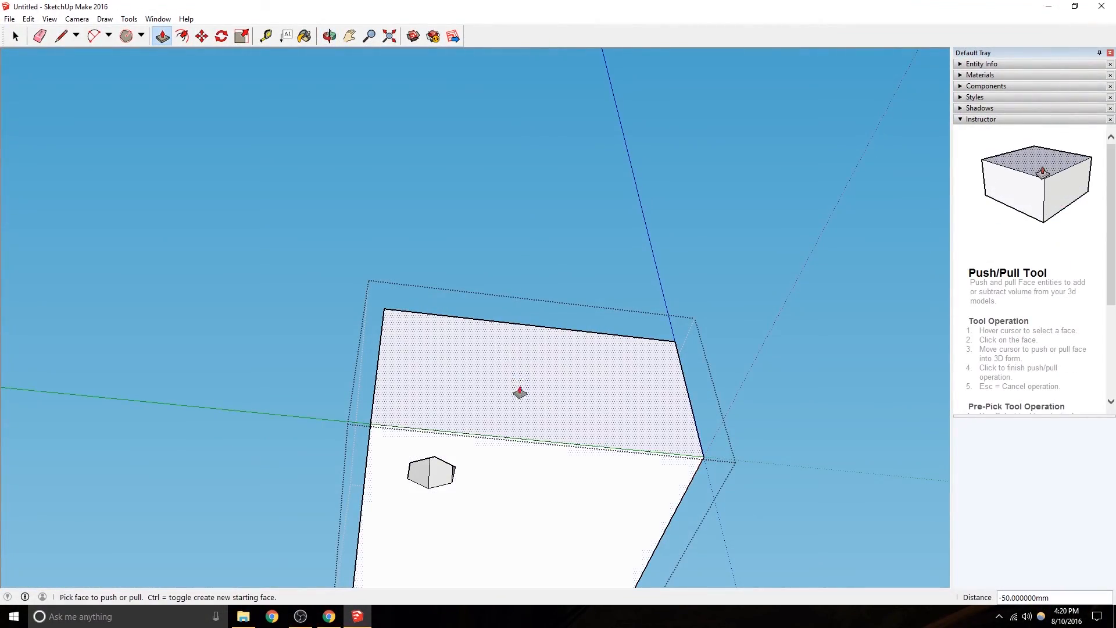
# Push the hexagon face 6 mm into the block to form a recess.
pyautogui.moveTo(421, 483); pyautogui.dragTo(459, 215, button='middle')
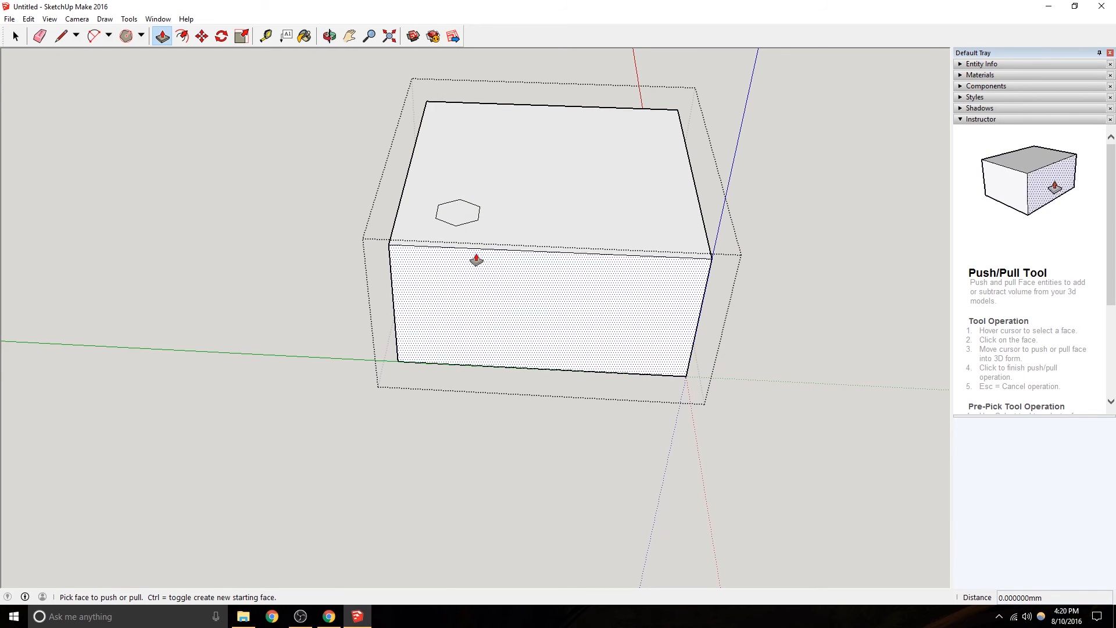
pyautogui.click(456, 212)
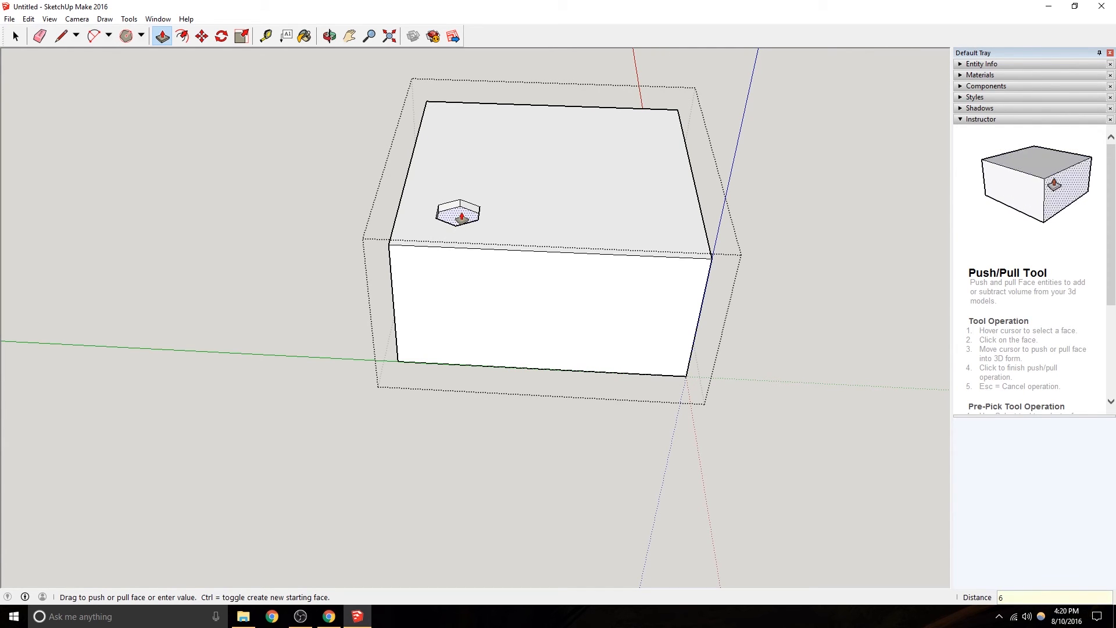
pyautogui.press('Return')
# Draw a circle with a 2.6 mm radius at the centre of the hexagonal recess floor.
pyautogui.scroll(2, 463, 215)
pyautogui.moveTo(463, 214); pyautogui.dragTo(825, 349, button='middle')
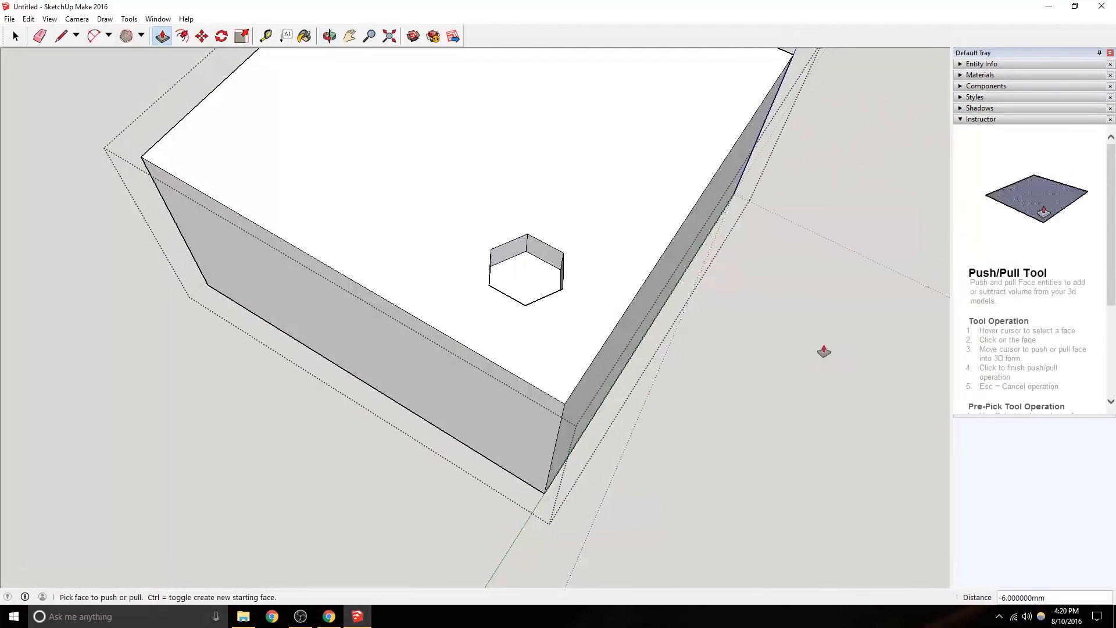
pyautogui.click(141, 40)
pyautogui.click(152, 82)
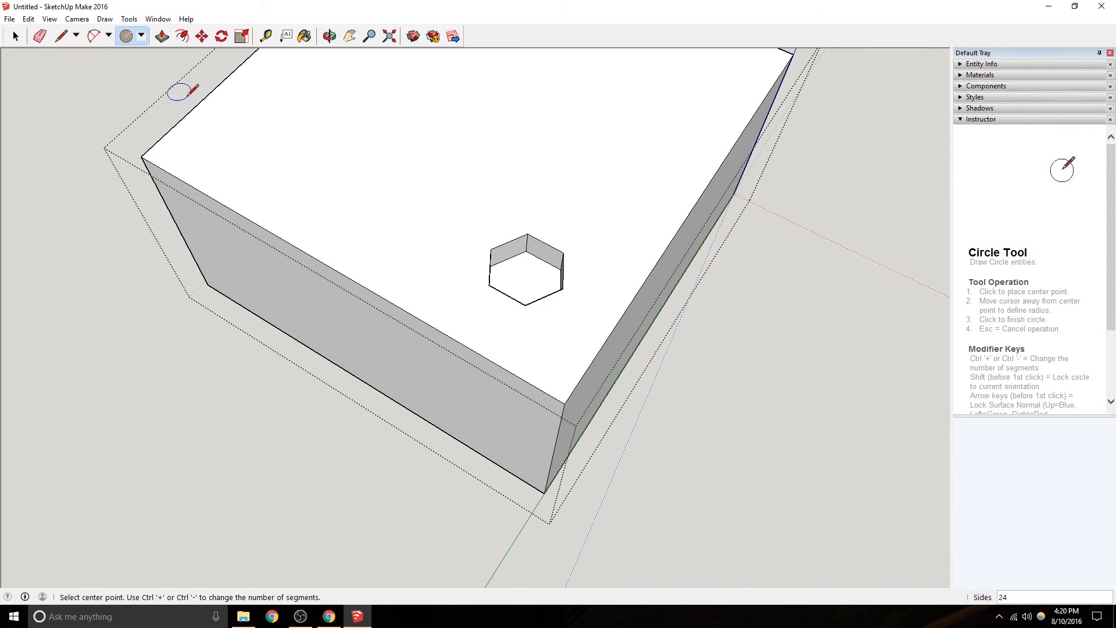
pyautogui.scroll(2, 493, 265)
pyautogui.scroll(1, 492, 266)
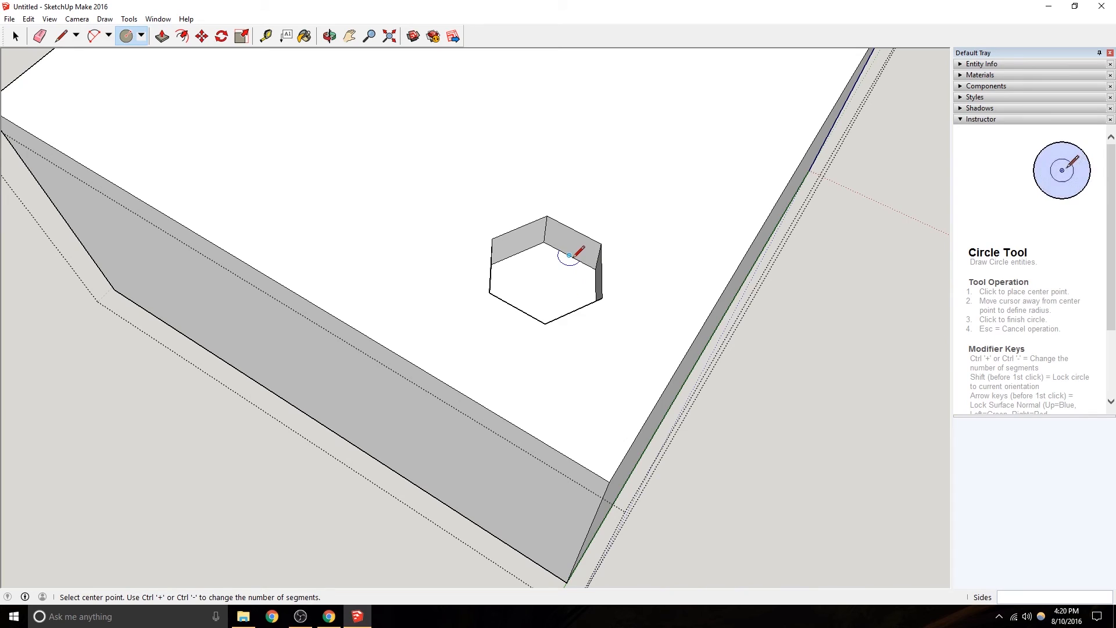
pyautogui.click(543, 291)
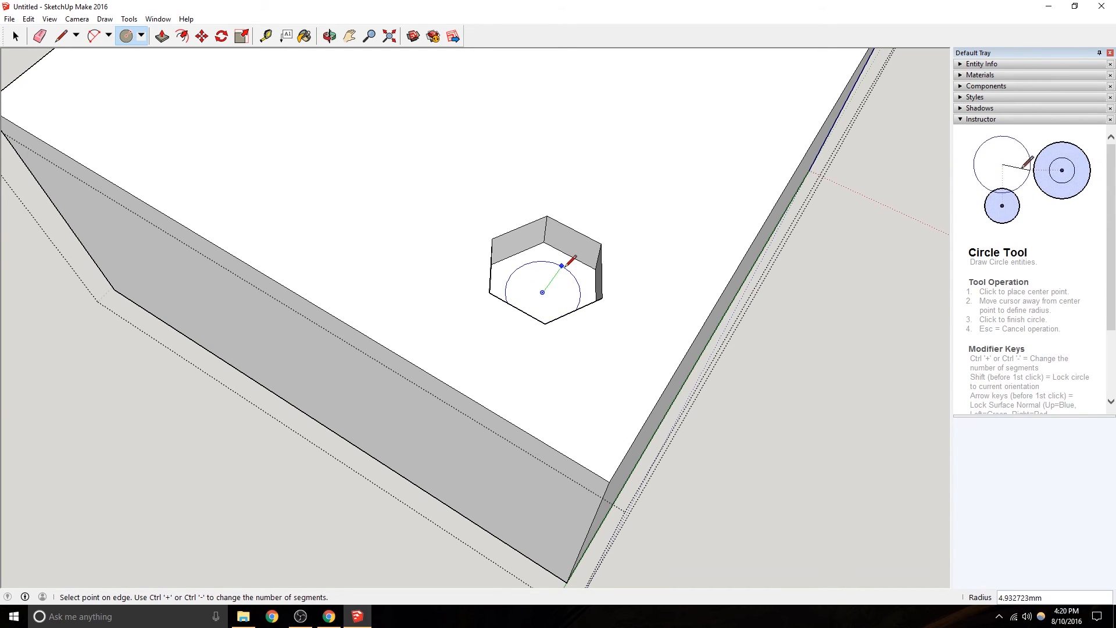
pyautogui.write('2.6')
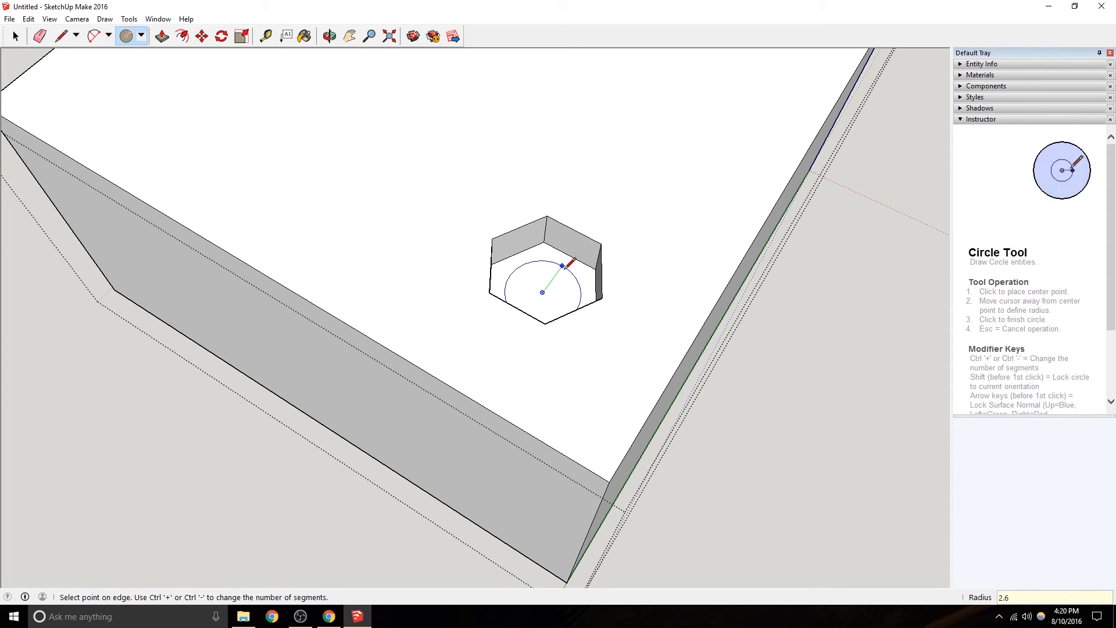
pyautogui.press('Return')
# Try repeating the previous Push/Pull depth on the circle in the recess, and undo the cut.
pyautogui.scroll(3, 567, 259)
pyautogui.moveTo(543, 267); pyautogui.dragTo(488, 401, button='middle')
pyautogui.scroll(-3, 535, 372)
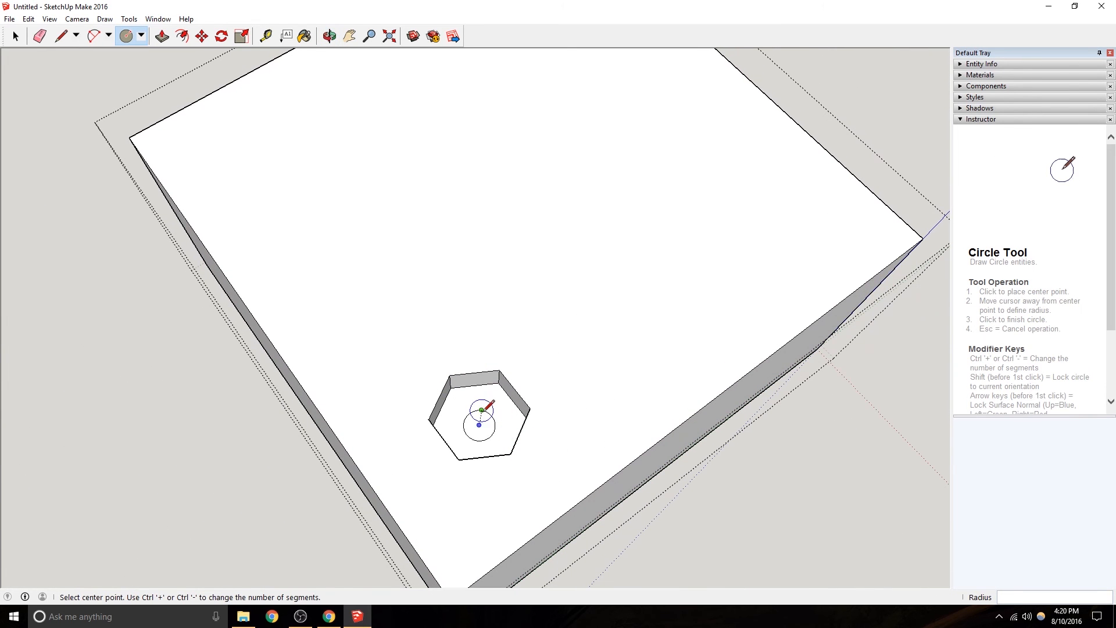
pyautogui.click(479, 425)
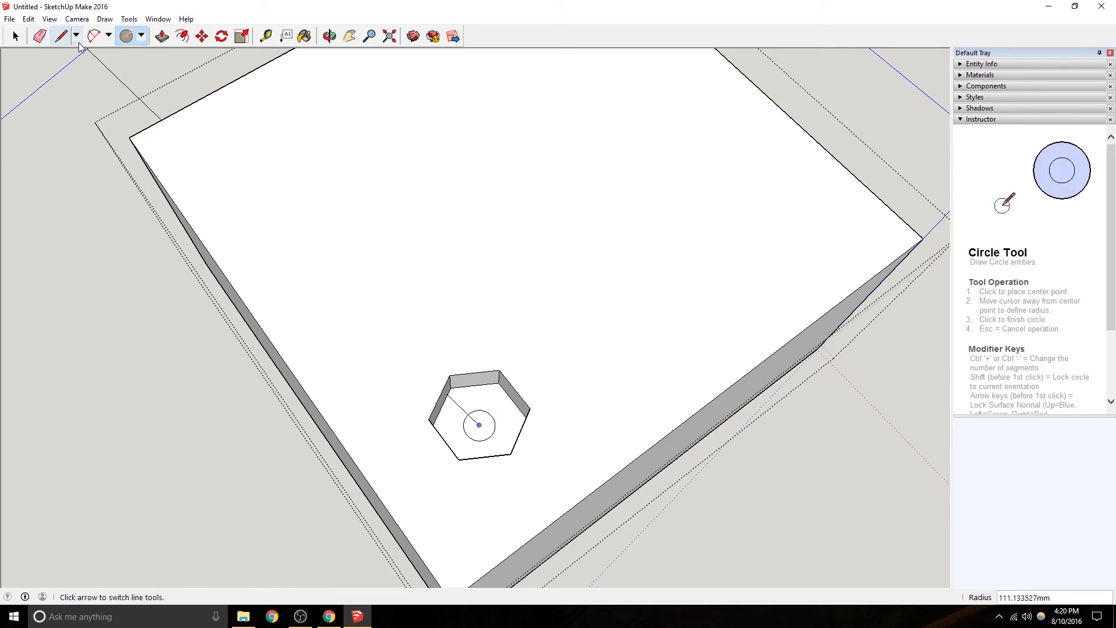
pyautogui.click(162, 36)
pyautogui.doubleClick(474, 424)
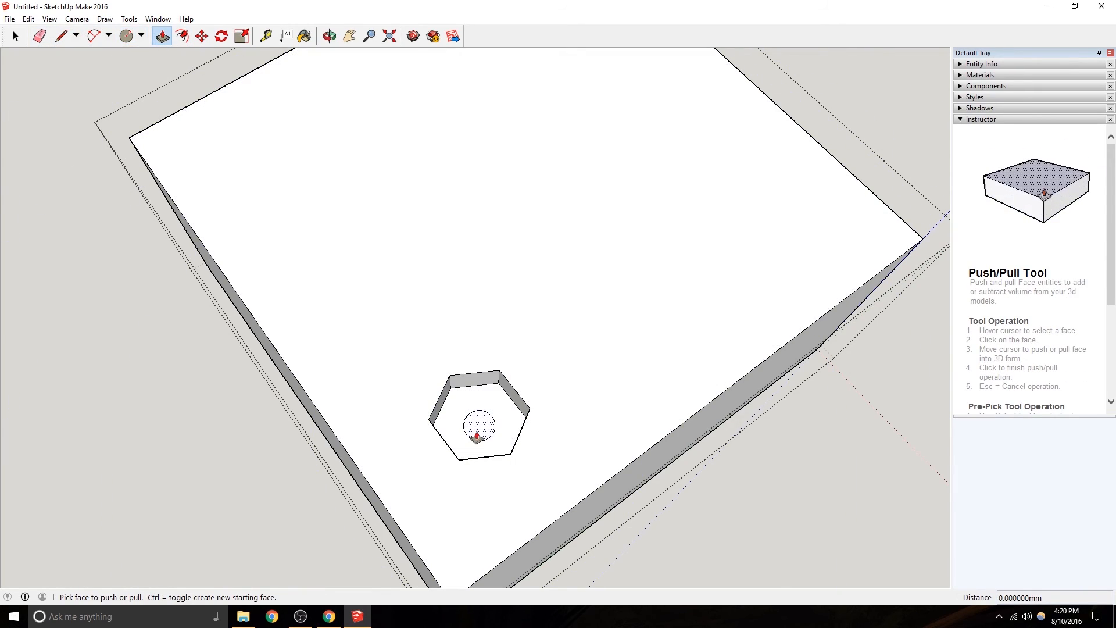
pyautogui.moveTo(459, 463); pyautogui.dragTo(464, 418, button='middle')
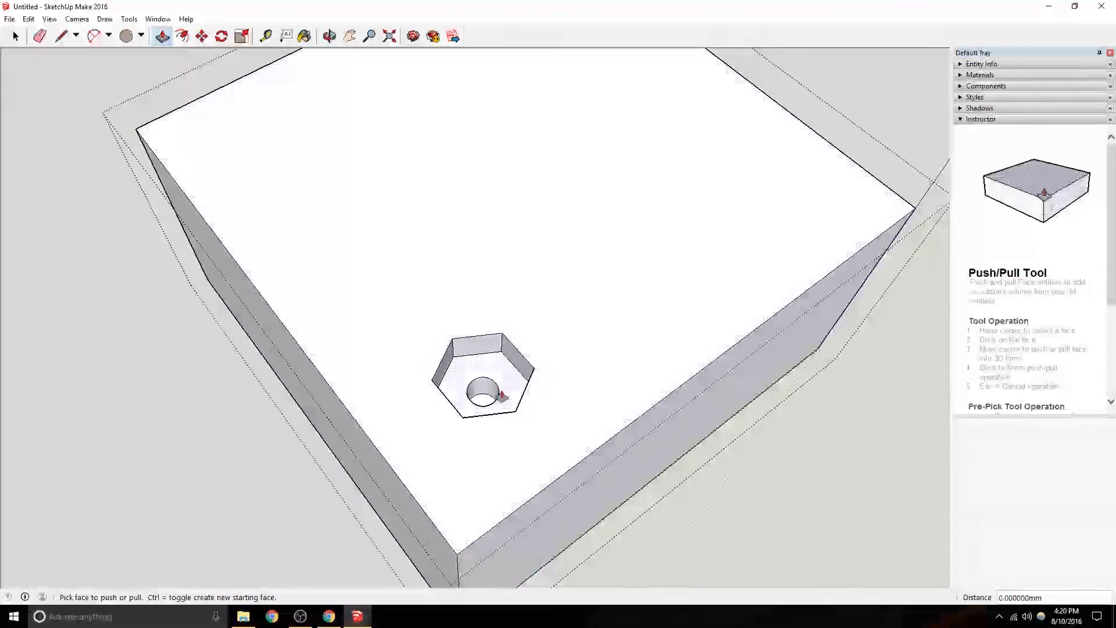
pyautogui.hotkey('ctrl', 'z')
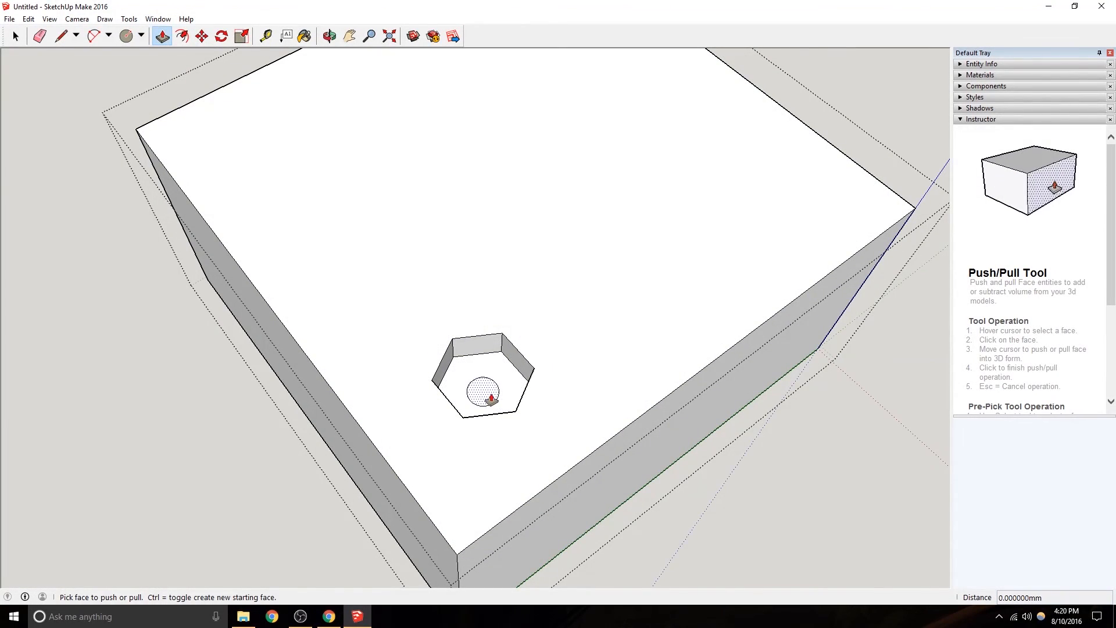
# Push the circle 44 mm down through the block's underside to cut a screw hole.
pyautogui.click(490, 399)
pyautogui.moveTo(486, 424); pyautogui.dragTo(501, 310, button='middle')
pyautogui.moveTo(281, 130); pyautogui.dragTo(259, 271, button='middle')
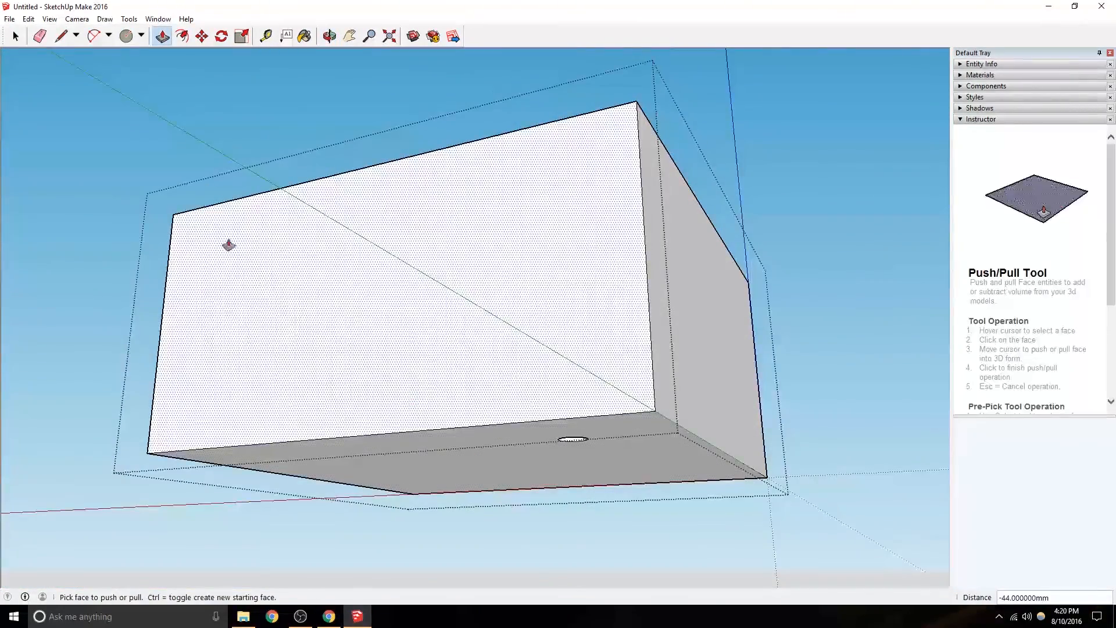
# Push the block's underside 40 mm inward to thin the block.
pyautogui.moveTo(500, 477); pyautogui.dragTo(536, 267)
pyautogui.moveTo(522, 307)
pyautogui.mouseDown()
pyautogui.moveTo(508, 324)
pyautogui.moveTo(511, 308)
pyautogui.moveTo(515, 324)
pyautogui.mouseUp()
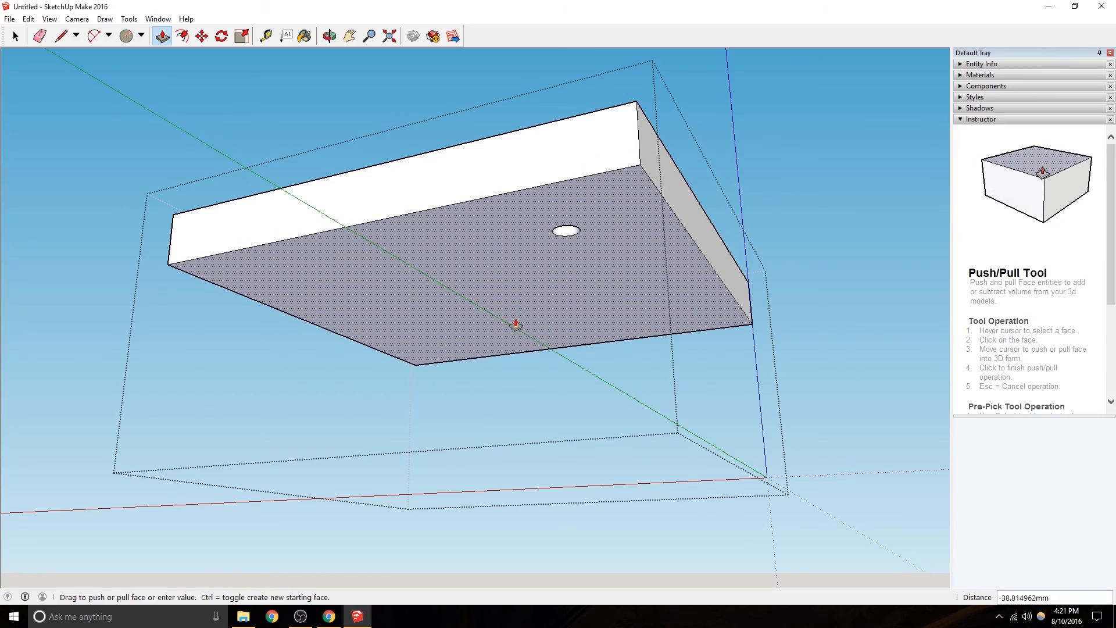
pyautogui.write('4')
pyautogui.press('Return')
# Try repeating the 40 mm push on the hexagonal recess floor, and undo it.
pyautogui.moveTo(511, 309); pyautogui.dragTo(214, 194, button='middle')
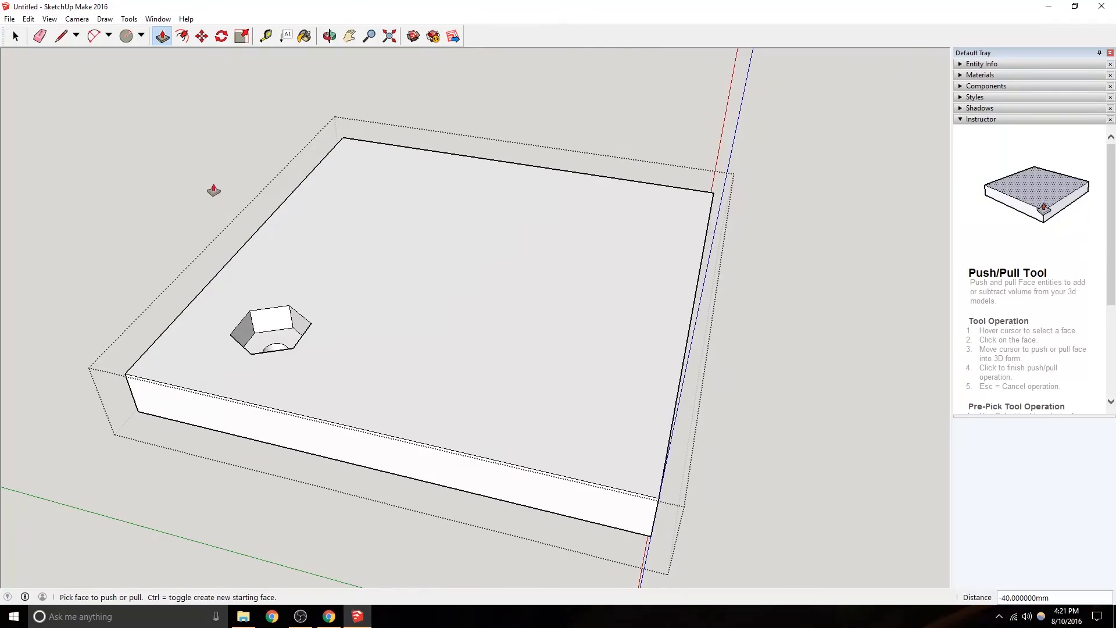
pyautogui.hotkey('ctrl', 'z')
pyautogui.doubleClick(291, 338)
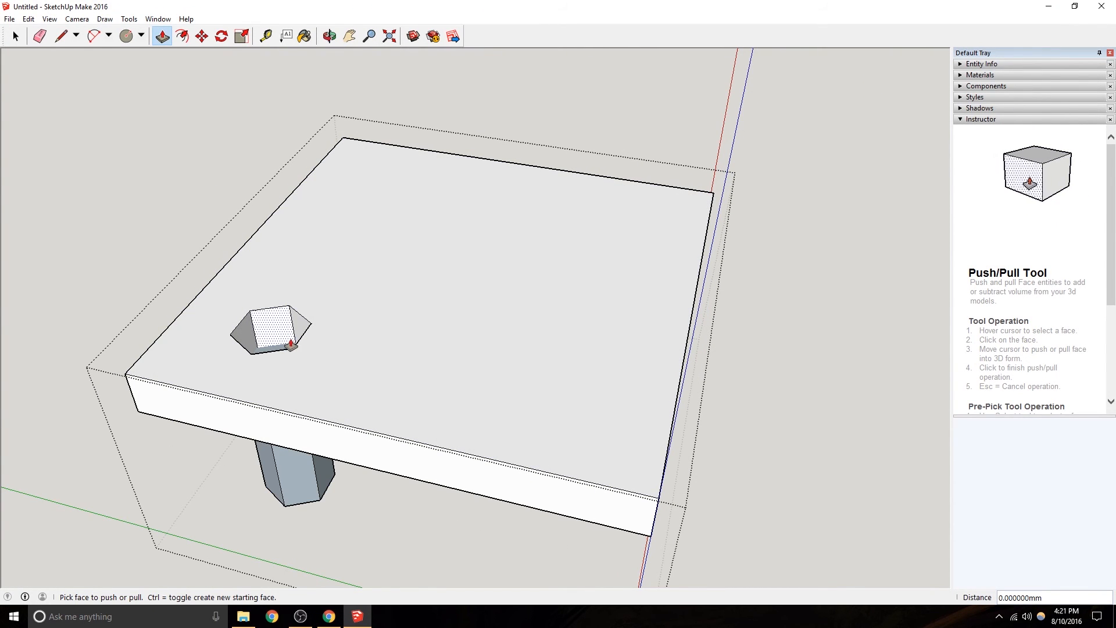
pyautogui.hotkey('ctrl', 'z')
pyautogui.scroll(5, 291, 339)
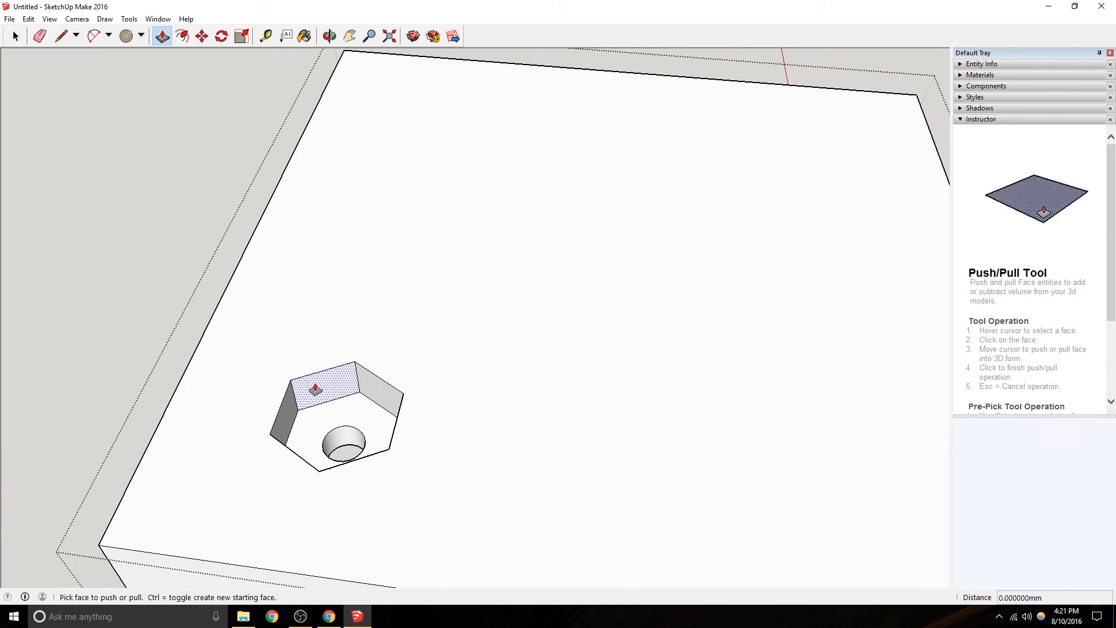
# Push/Pull the floor of the hexagonal recess by 2 mm.
pyautogui.click(371, 425)
pyautogui.press('Return')
pyautogui.moveTo(371, 419); pyautogui.dragTo(386, 311, button='middle')
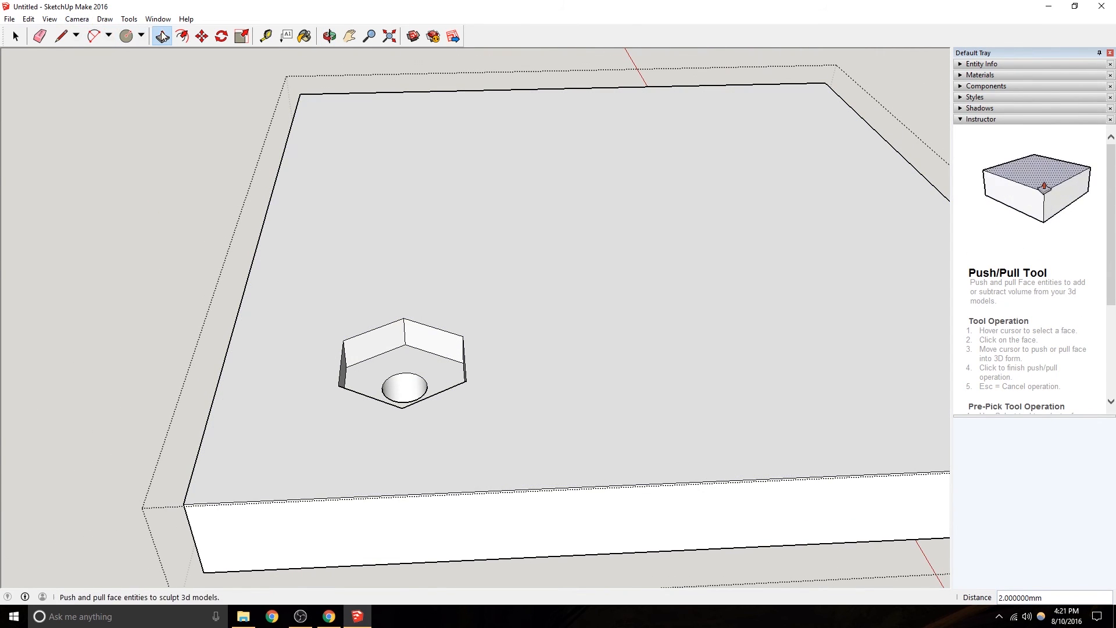
# Preview a hexagon centred on the screw hole, toggle it between inscribed and circumscribed radius, and cancel it.
pyautogui.click(143, 38)
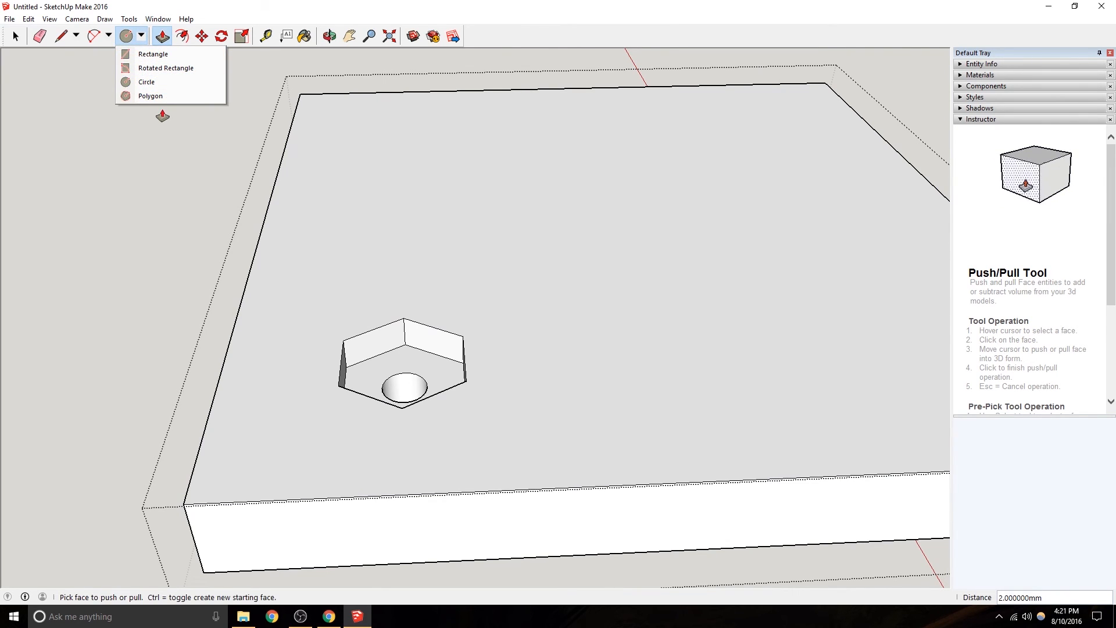
pyautogui.click(162, 96)
pyautogui.moveTo(471, 287); pyautogui.dragTo(402, 514, button='middle')
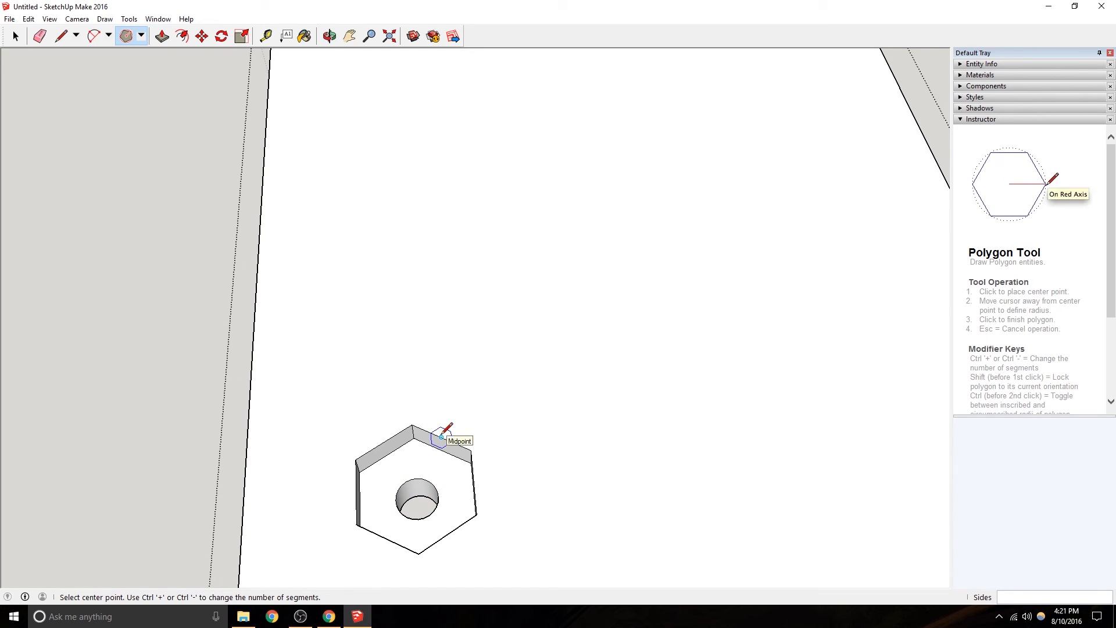
pyautogui.moveTo(442, 435); pyautogui.dragTo(478, 450, button='middle')
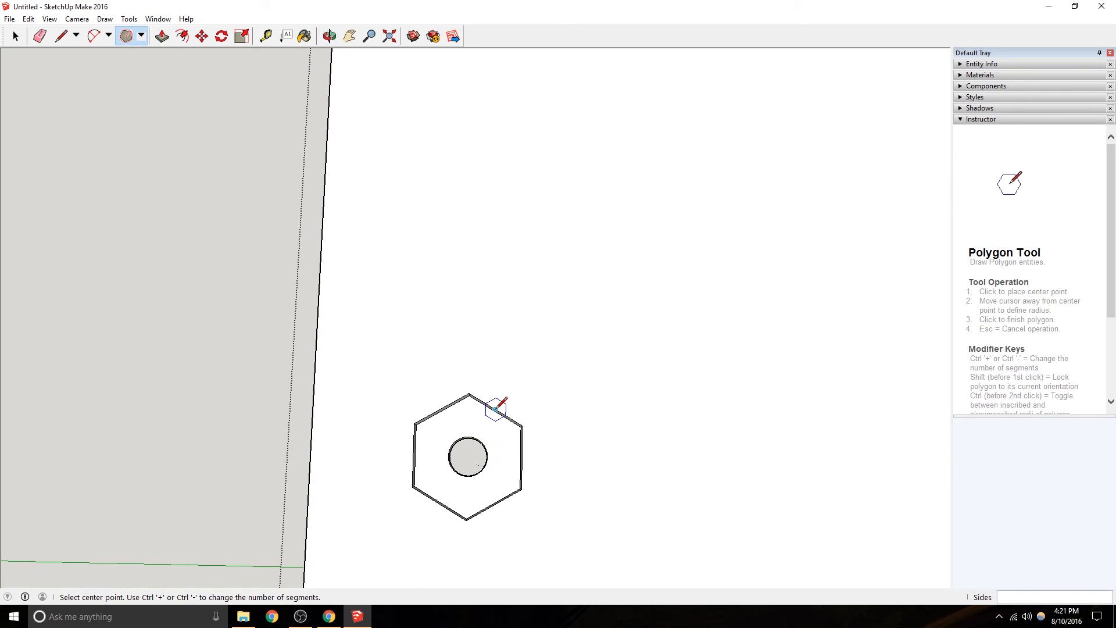
pyautogui.click(468, 455)
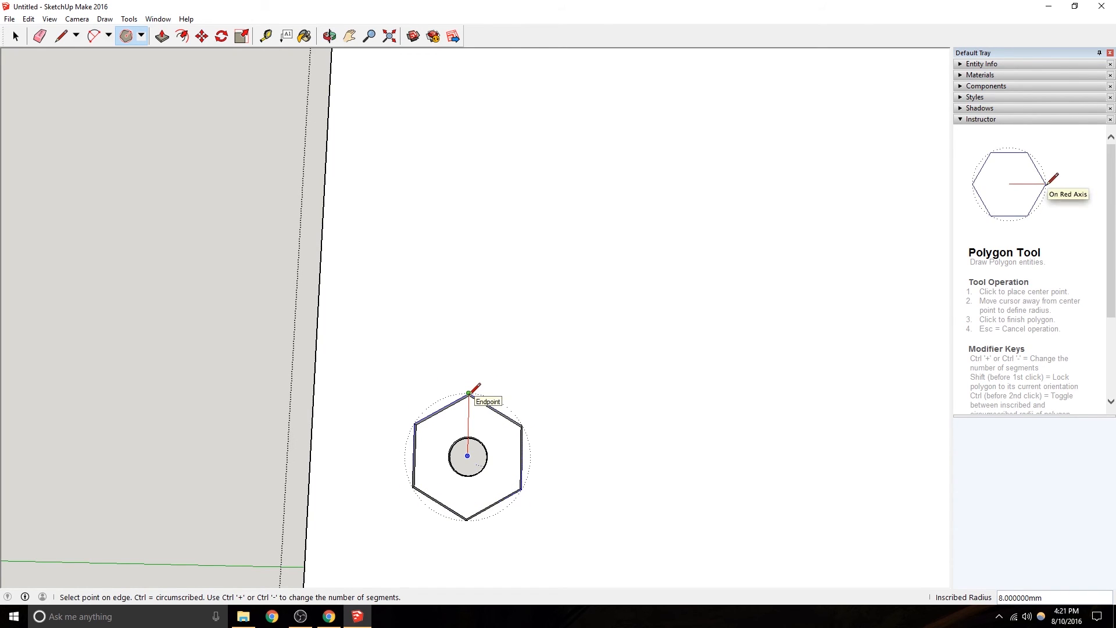
pyautogui.press('ctrl')
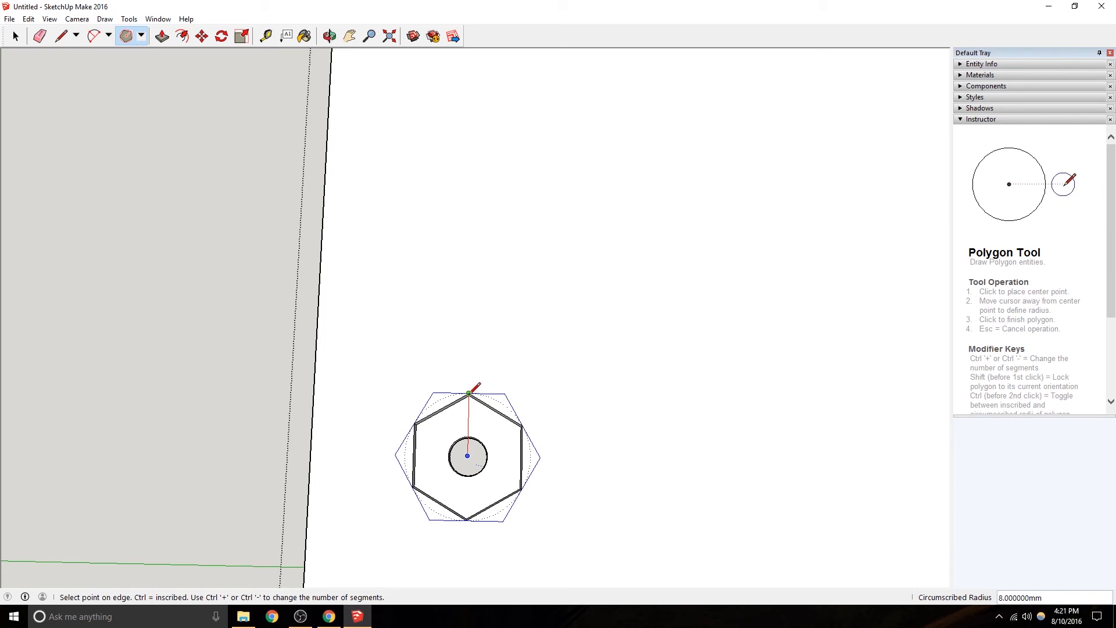
pyautogui.press('ctrl')
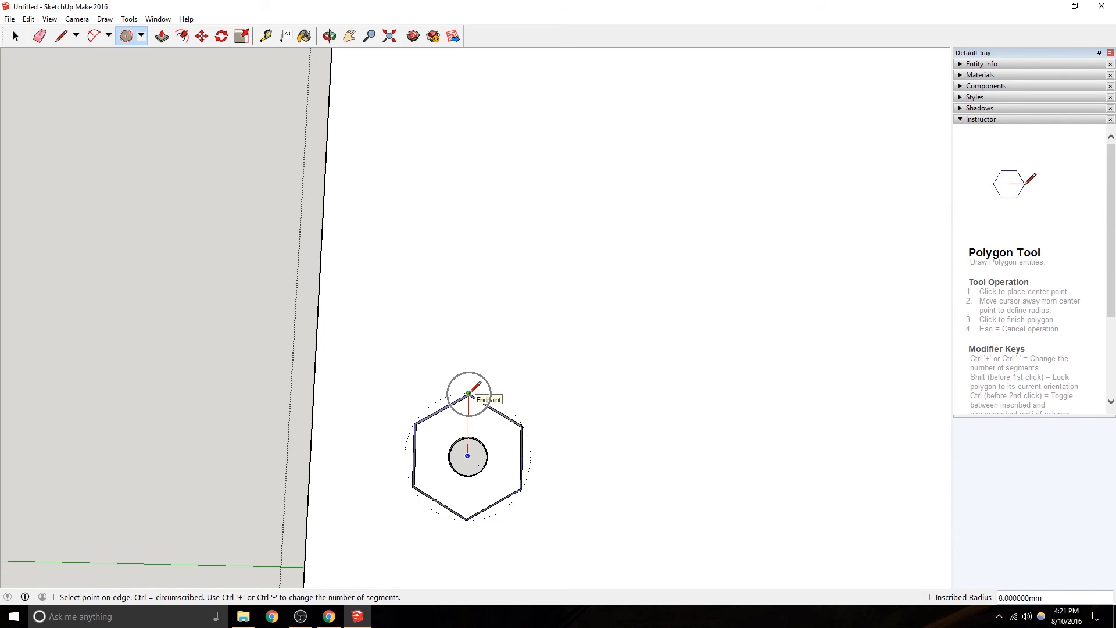
pyautogui.press('ctrl')
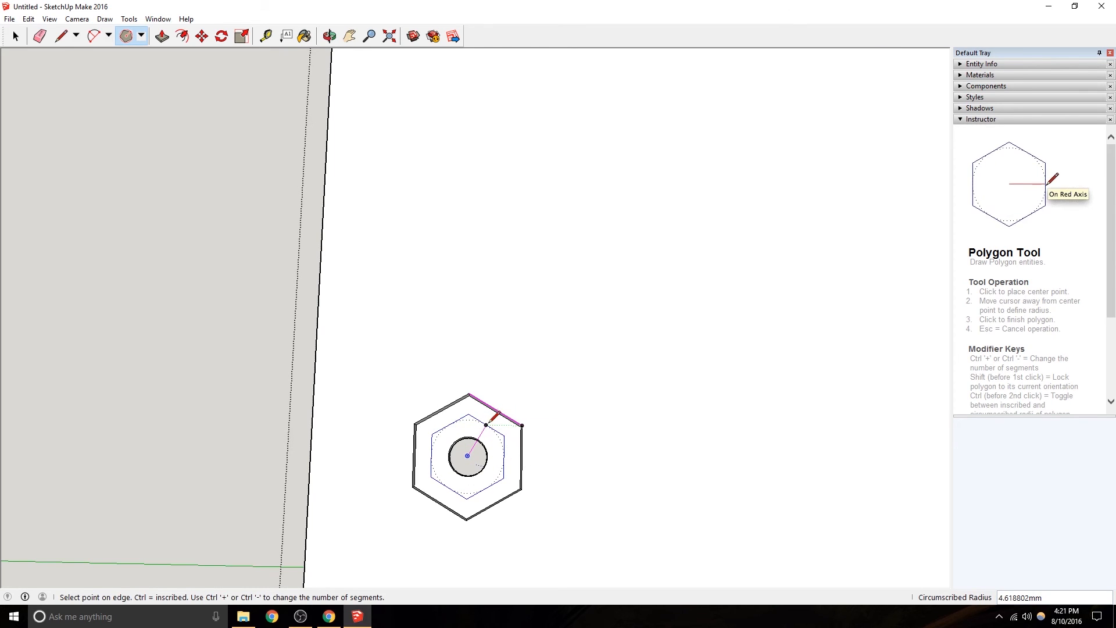
pyautogui.press('ctrl')
pyautogui.press('ctrl')
pyautogui.press('ctrl')
pyautogui.press('ctrl')
pyautogui.moveTo(495, 416); pyautogui.dragTo(515, 385, button='middle')
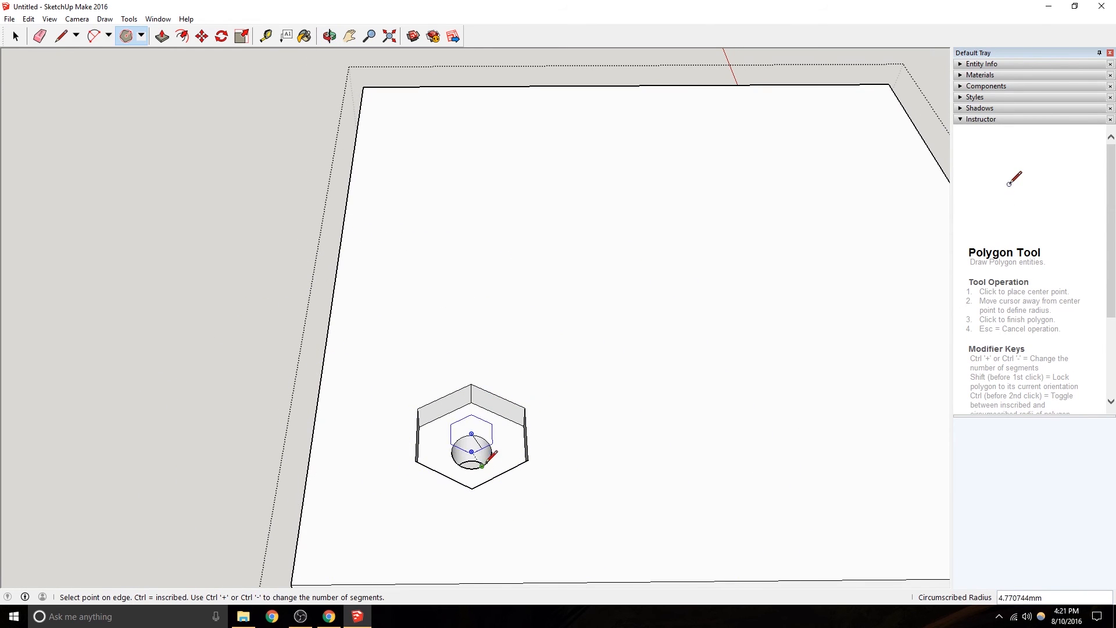
pyautogui.press('Escape')
# Reverse the block's top face so that its back side faces outward.
pyautogui.moveTo(488, 481); pyautogui.dragTo(605, 370, button='middle')
pyautogui.click(17, 42)
pyautogui.scroll(-2, 573, 256)
pyautogui.keyDown('shift'); pyautogui.moveTo(583, 202); pyautogui.dragTo(465, 367, button='middle'); pyautogui.keyUp('shift')
pyautogui.moveTo(465, 367); pyautogui.dragTo(481, 203, button='middle')
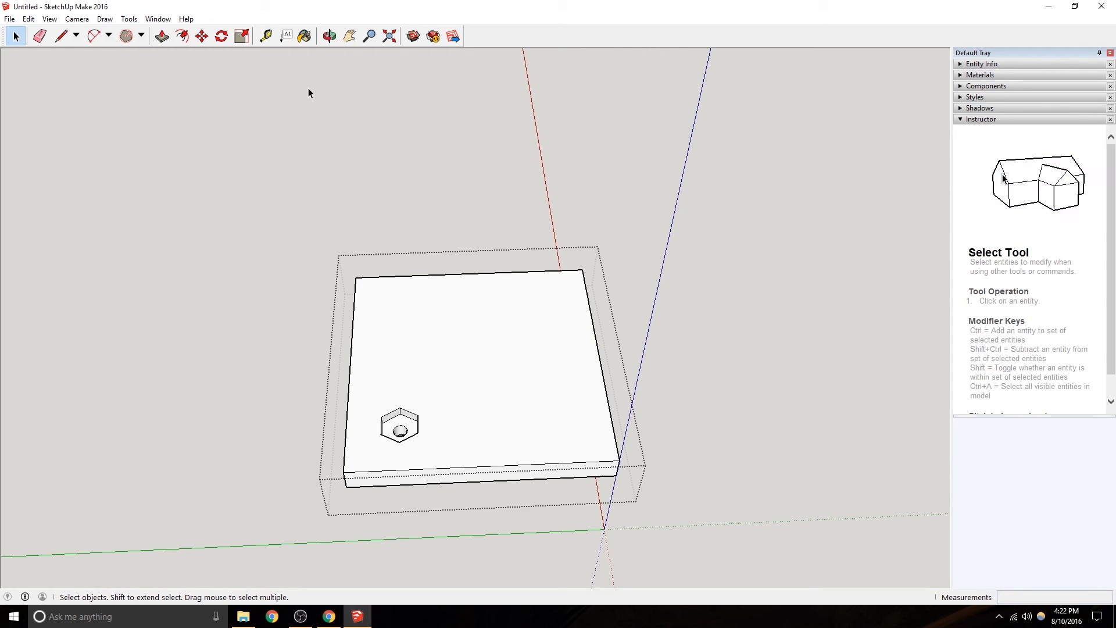
pyautogui.click(556, 347)
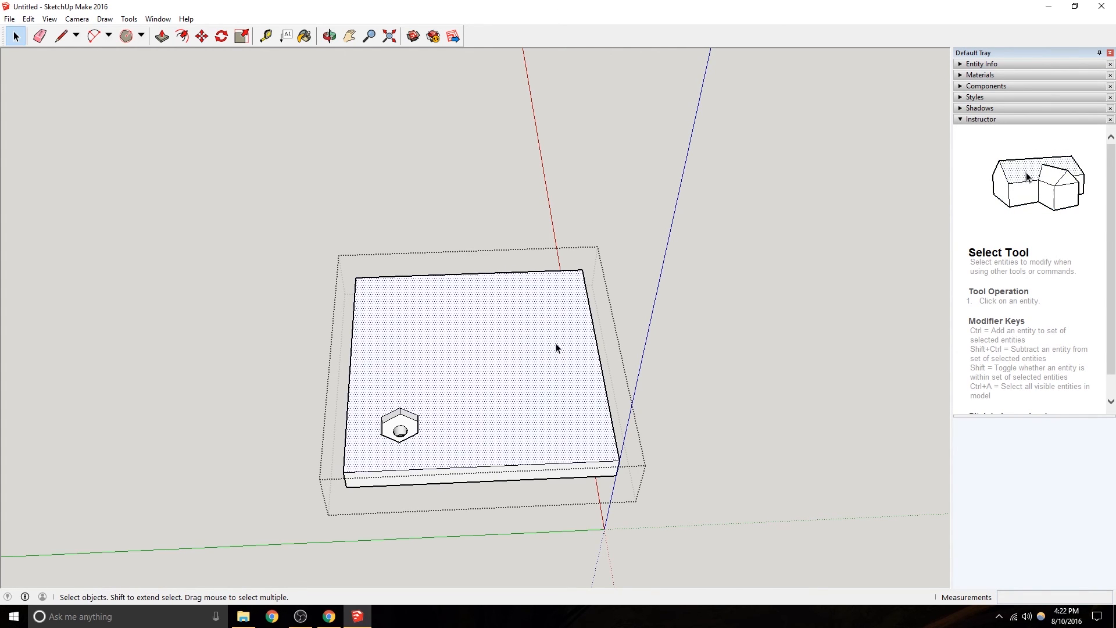
pyautogui.moveTo(505, 398); pyautogui.dragTo(448, 360, button='middle')
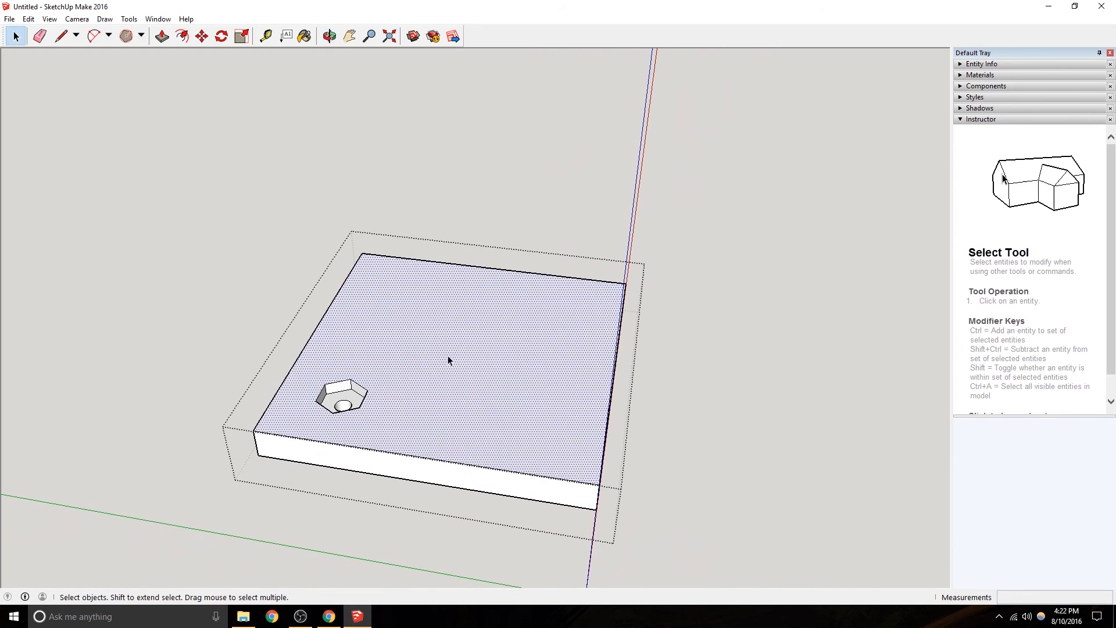
pyautogui.rightClick(502, 353)
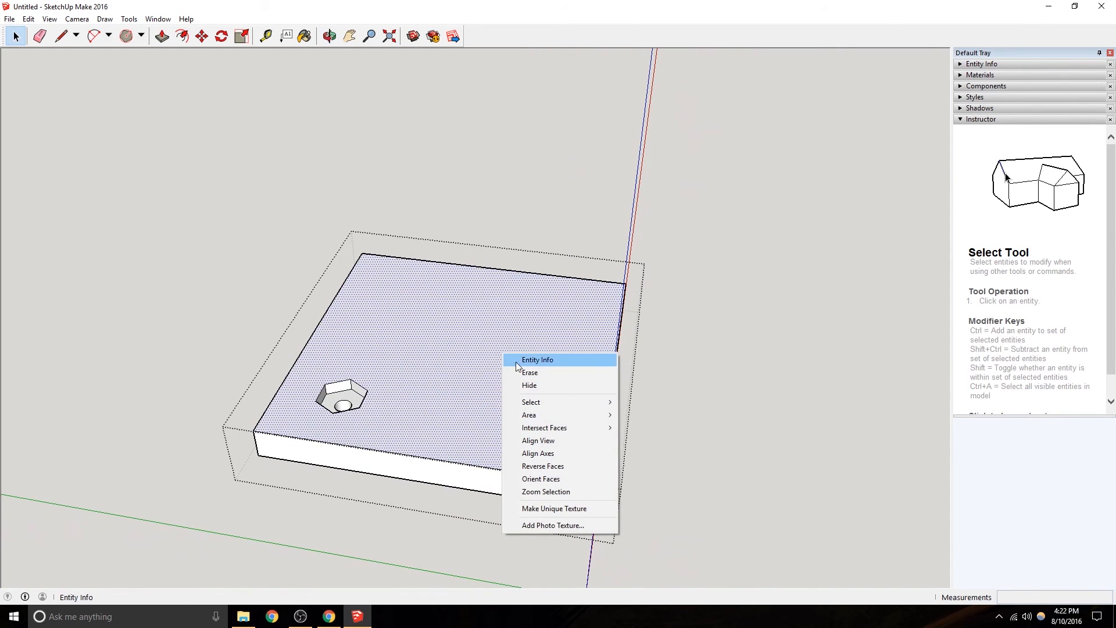
pyautogui.click(555, 468)
pyautogui.moveTo(531, 417); pyautogui.dragTo(367, 332, button='middle')
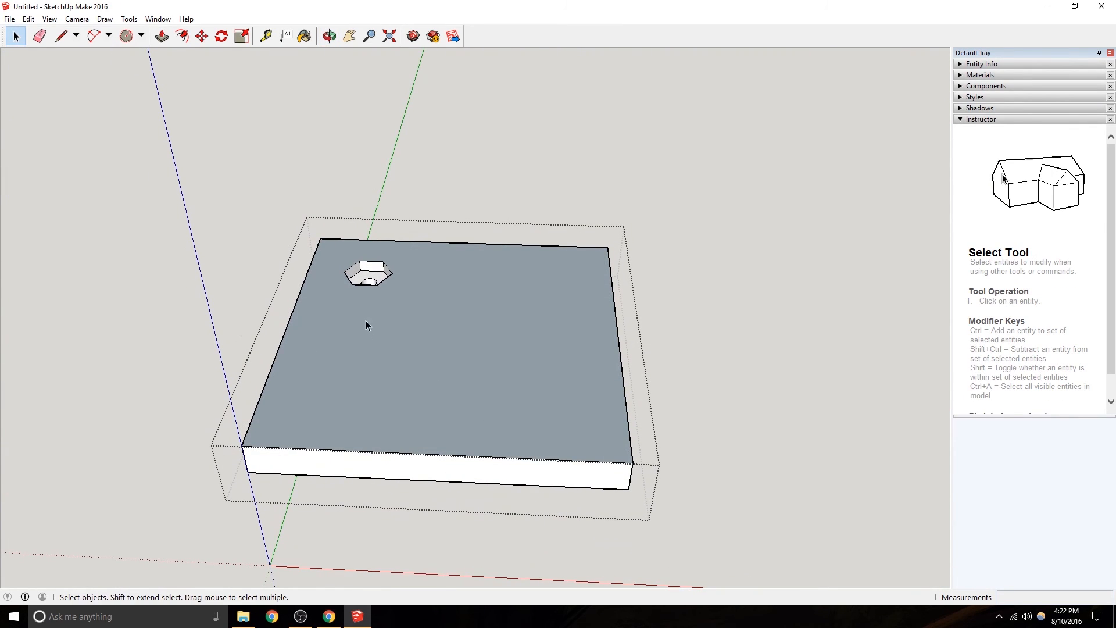
# Restore the top face's orientation with Reverse Faces, and reverse the face once more.
pyautogui.moveTo(461, 329); pyautogui.dragTo(505, 355, button='middle')
pyautogui.rightClick(505, 356)
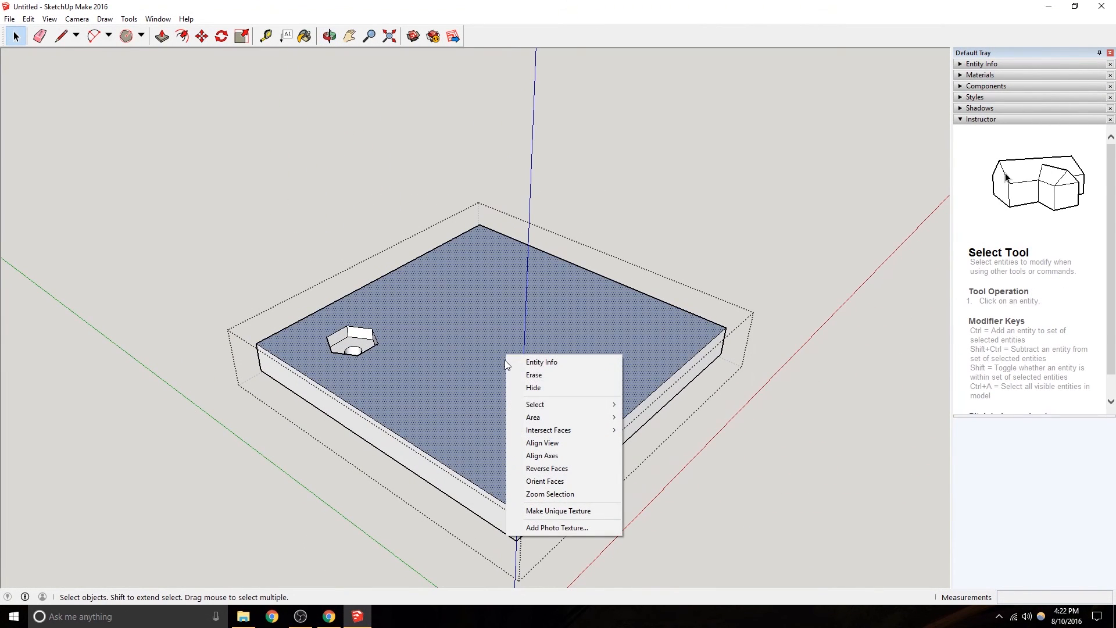
pyautogui.click(551, 469)
pyautogui.rightClick(526, 435)
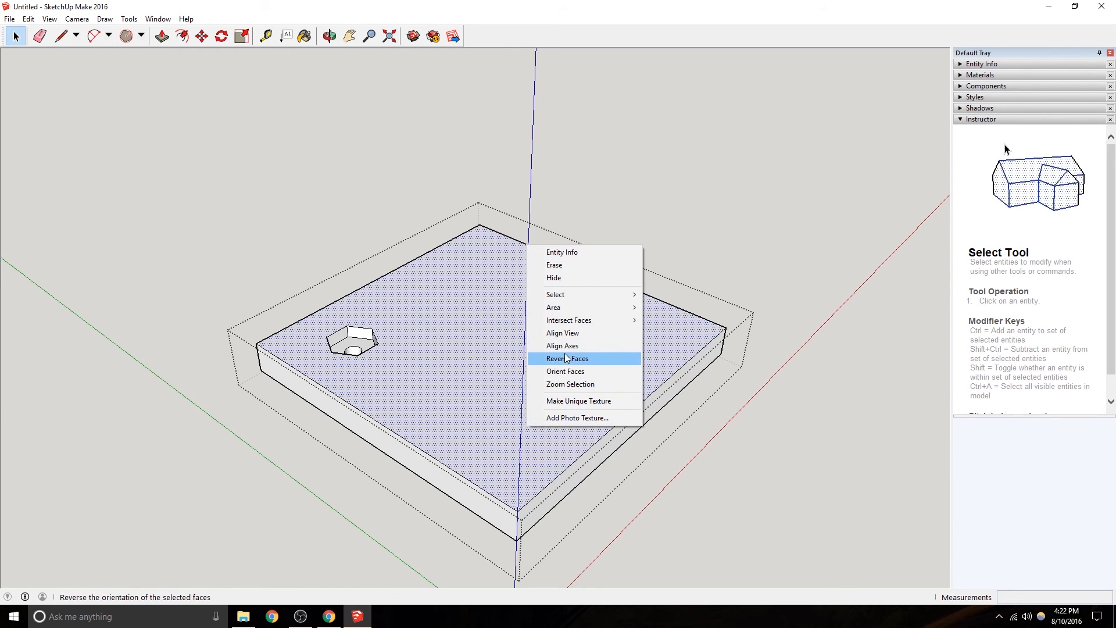
pyautogui.click(567, 358)
# Use Orient Faces on the block's side face to make all connected faces match its orientation.
pyautogui.moveTo(512, 468); pyautogui.dragTo(608, 378, button='middle')
pyautogui.click(577, 443)
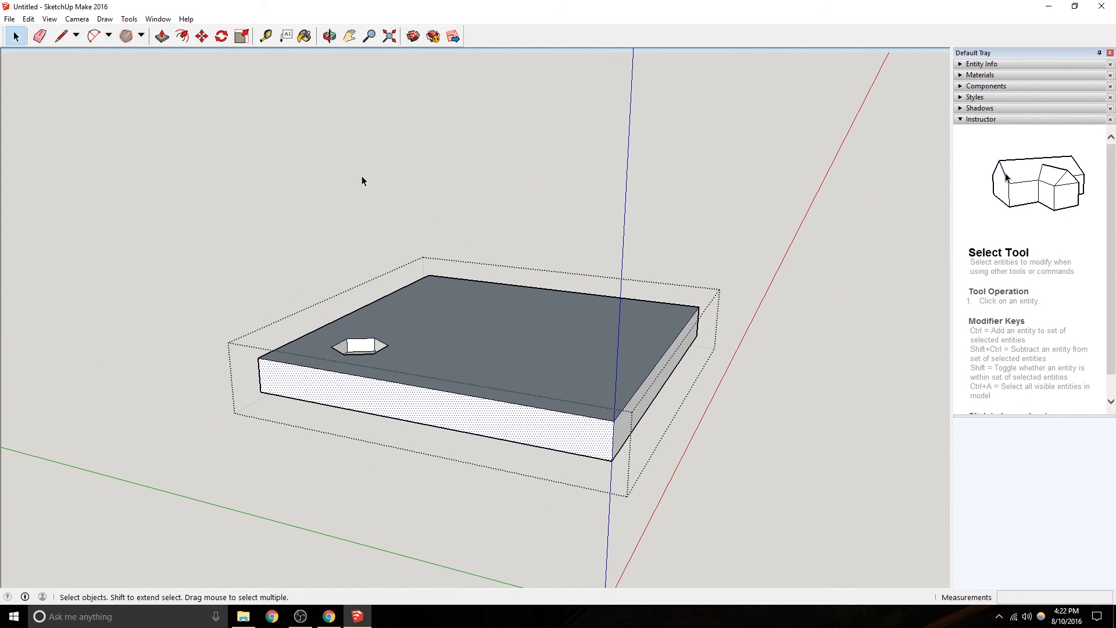
pyautogui.rightClick(567, 436)
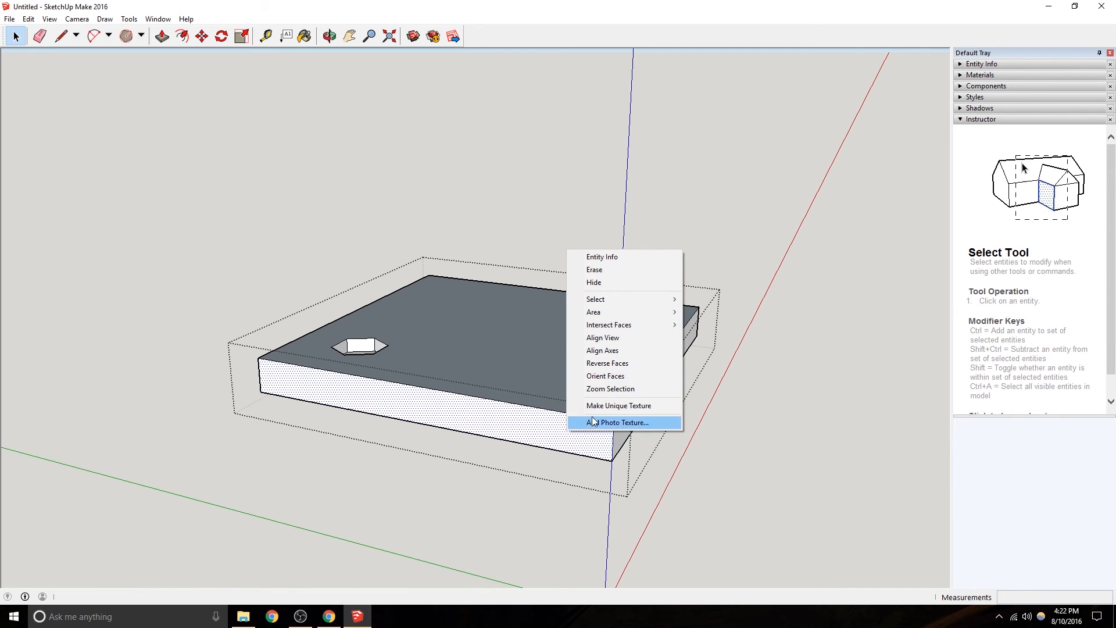
pyautogui.click(611, 376)
pyautogui.moveTo(493, 375); pyautogui.dragTo(695, 532, button='middle')
pyautogui.moveTo(518, 380); pyautogui.dragTo(549, 330, button='middle')
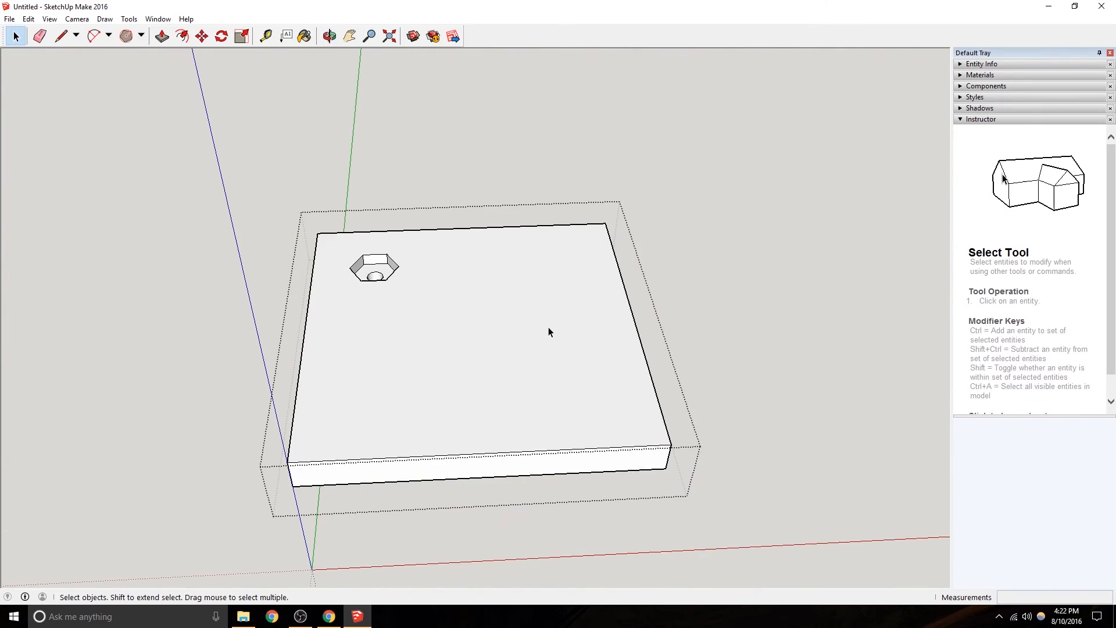
# Place the extruded 3D text "Reach" with a height of 10 mm on the block's top face, opposite the hexagonal recess.
pyautogui.moveTo(579, 398); pyautogui.dragTo(154, 5, button='middle')
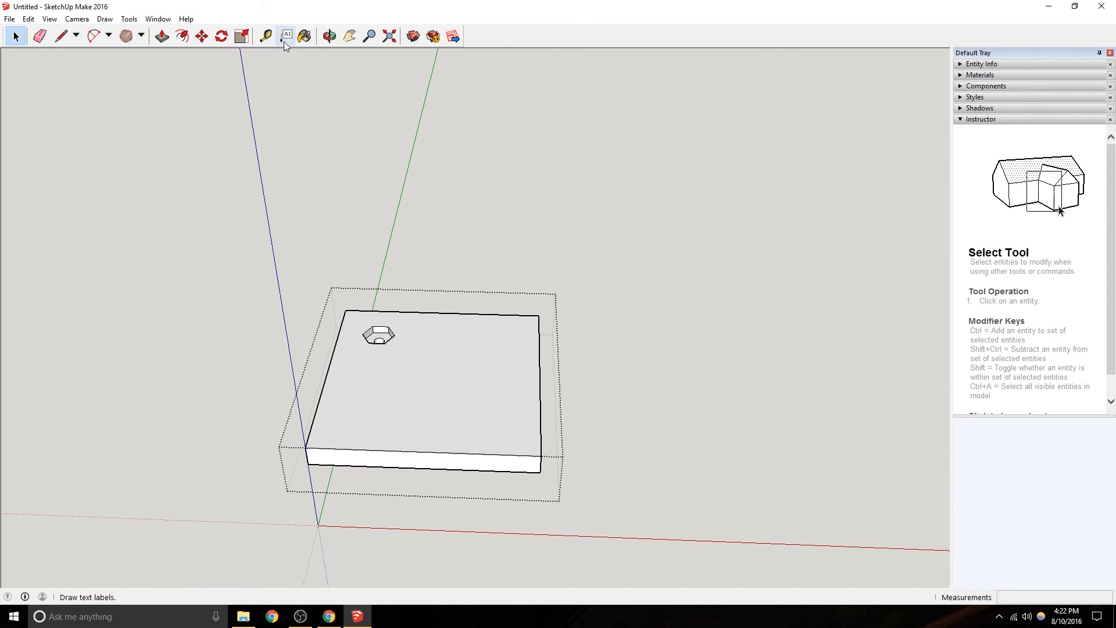
pyautogui.click(130, 20)
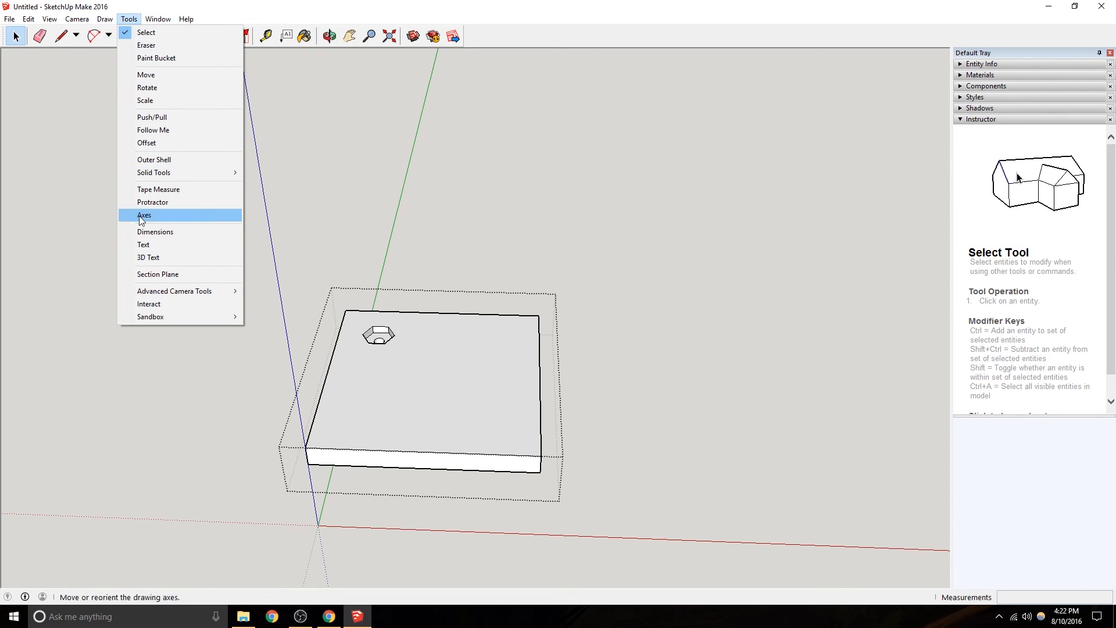
pyautogui.click(148, 257)
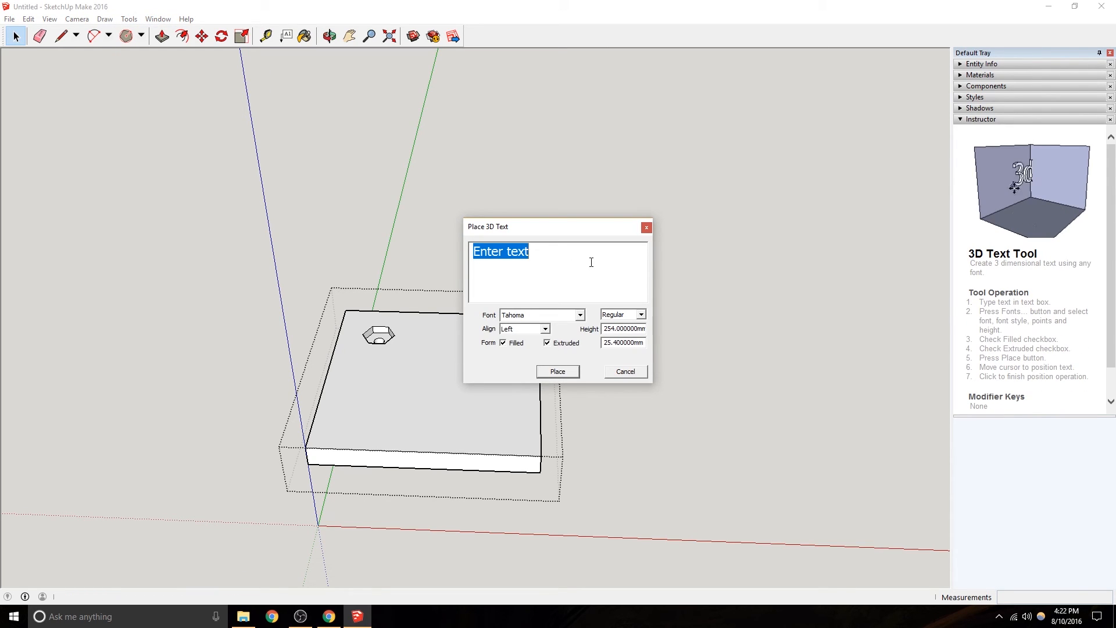
pyautogui.write('Reach')
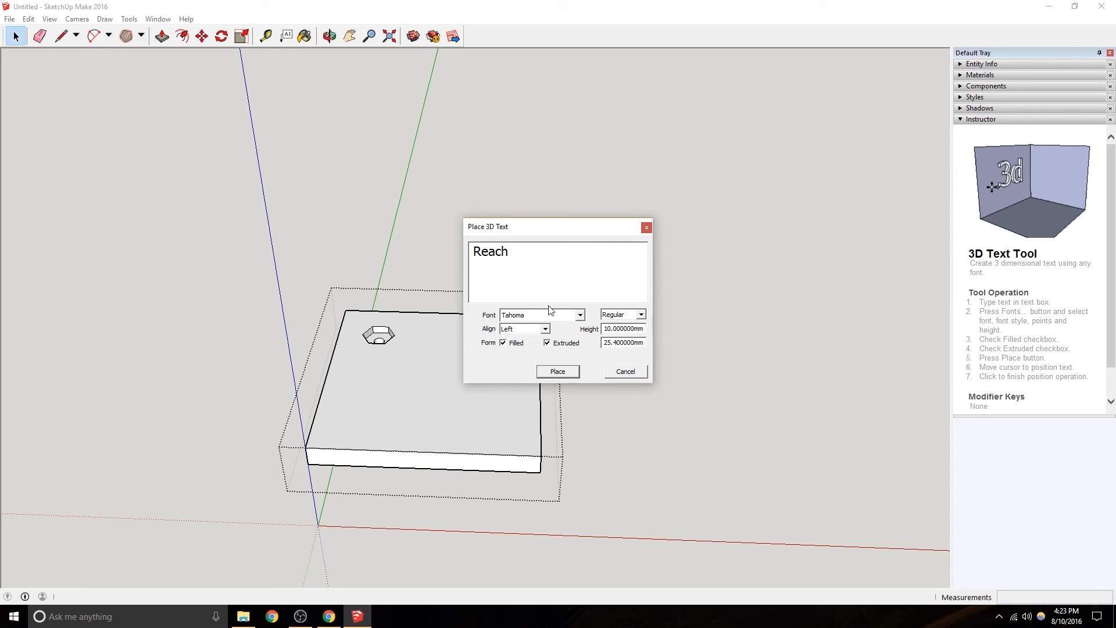
pyautogui.click(563, 372)
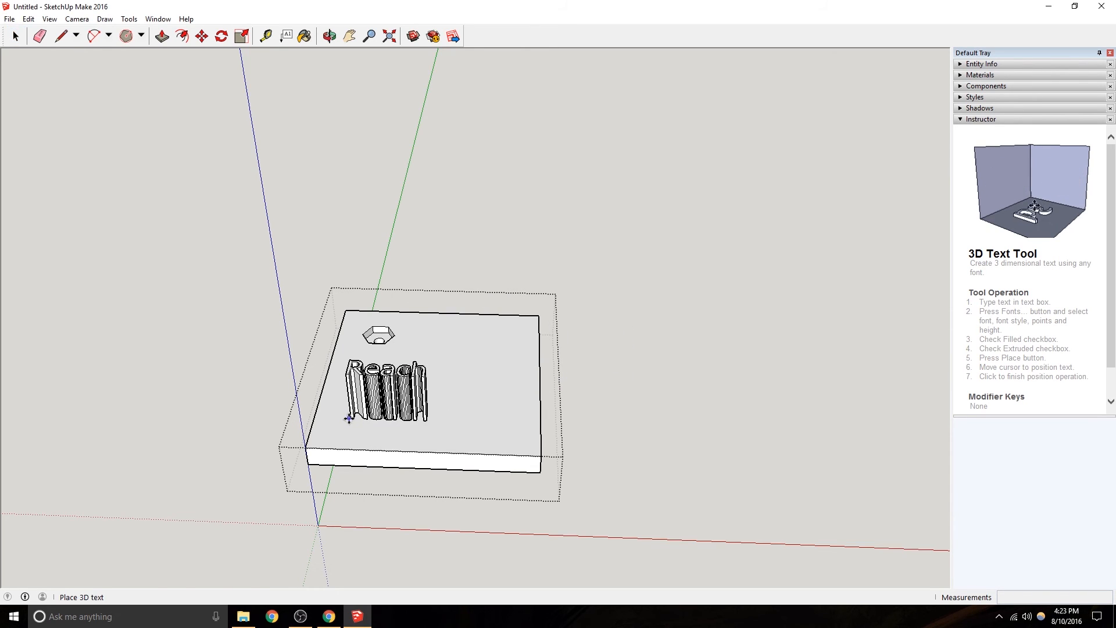
pyautogui.click(354, 418)
pyautogui.moveTo(392, 469); pyautogui.dragTo(378, 575, button='middle')
pyautogui.click(358, 401)
pyautogui.click(391, 415)
pyautogui.click(16, 36)
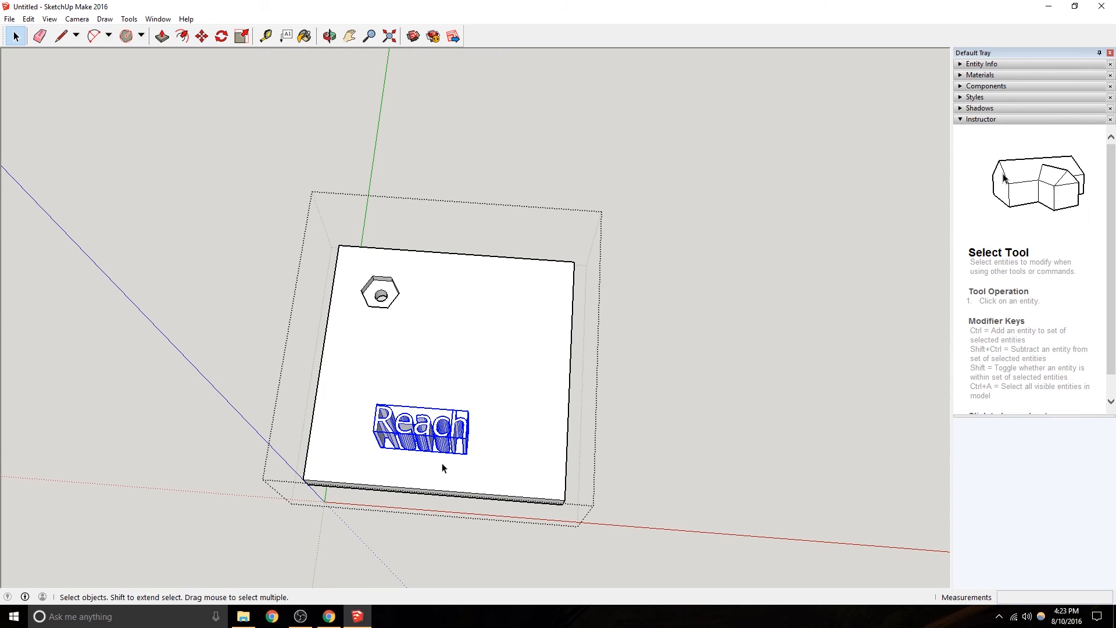
# Inside the text group, move the top faces of all the letters 22 mm down along the blue axis.
pyautogui.doubleClick(437, 440)
pyautogui.scroll(6, 442, 361)
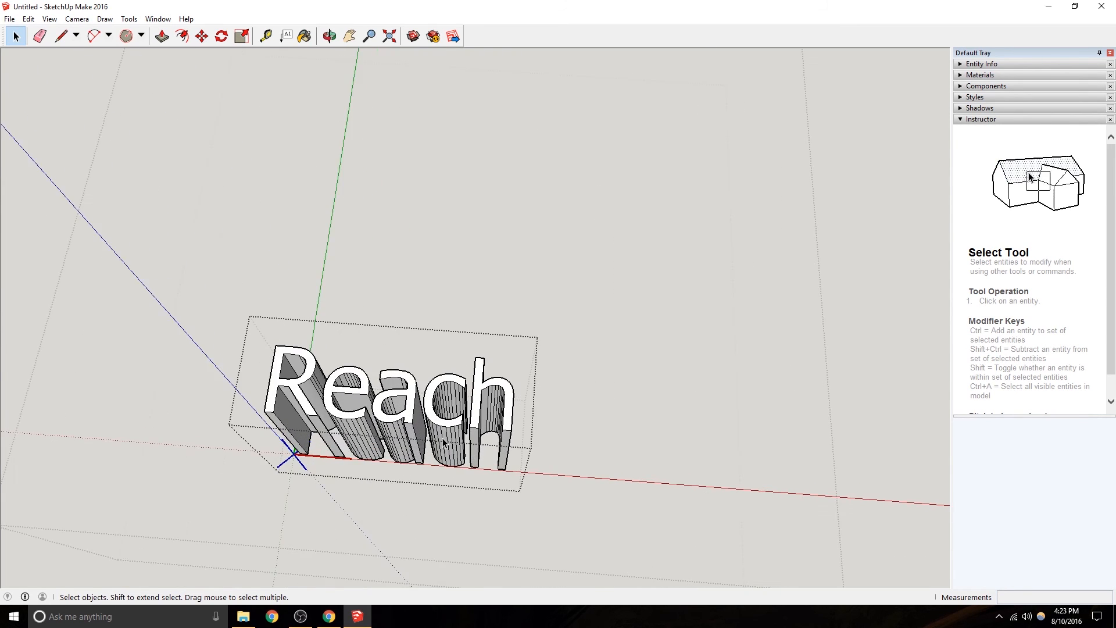
pyautogui.moveTo(122, 208); pyautogui.dragTo(686, 379)
pyautogui.moveTo(686, 379); pyautogui.dragTo(299, 26, button='middle')
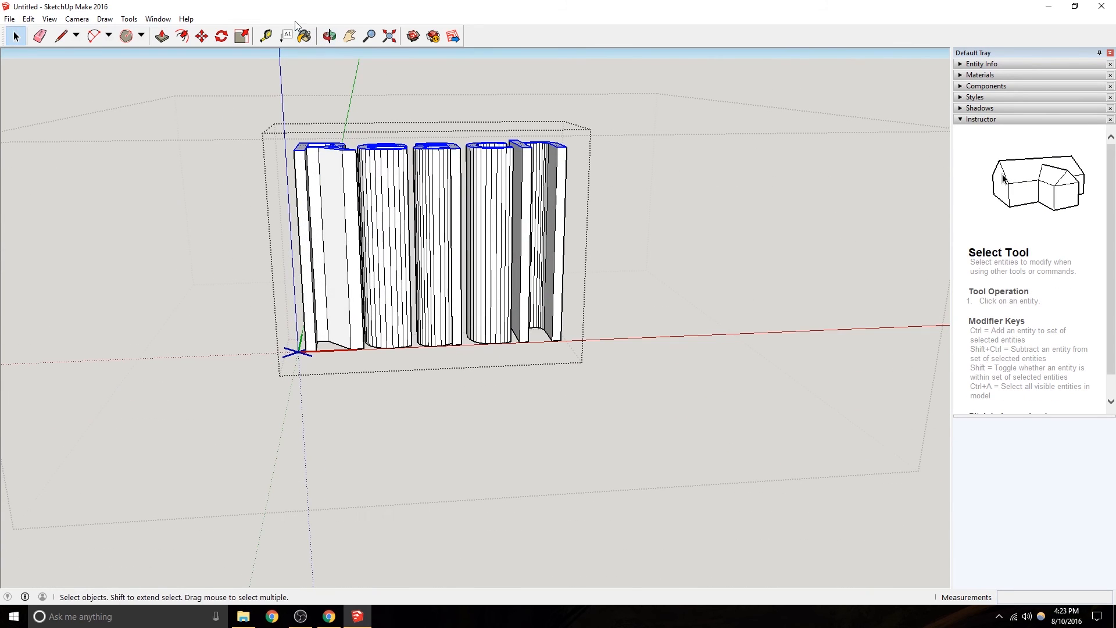
pyautogui.moveTo(443, 208); pyautogui.dragTo(648, 238)
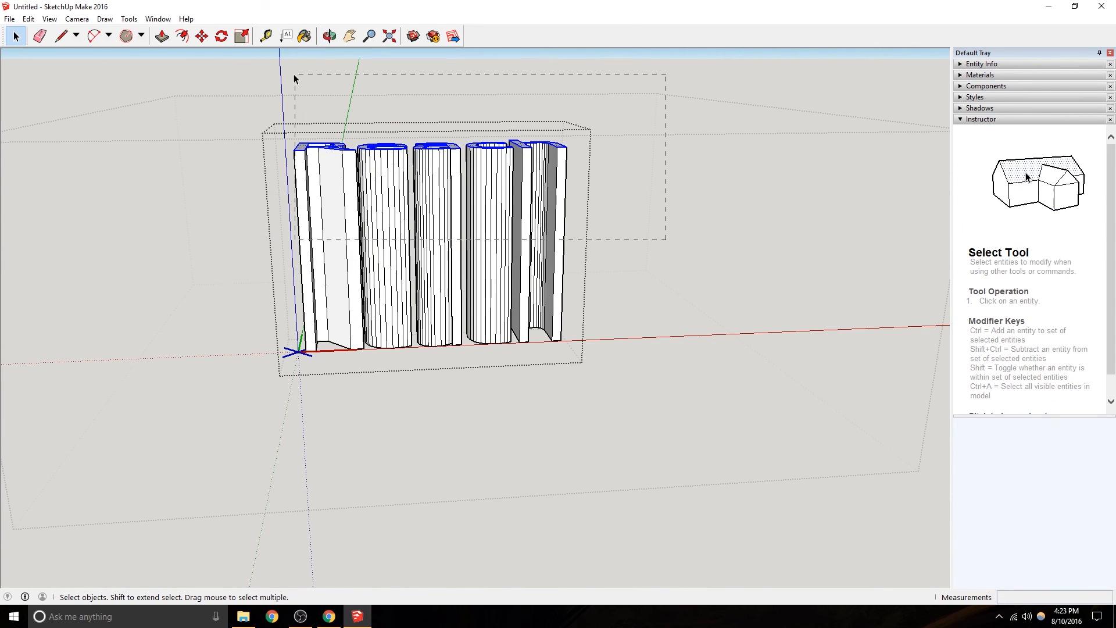
pyautogui.moveTo(300, 79); pyautogui.dragTo(299, 77)
pyautogui.moveTo(162, 58); pyautogui.dragTo(663, 262)
pyautogui.click(202, 36)
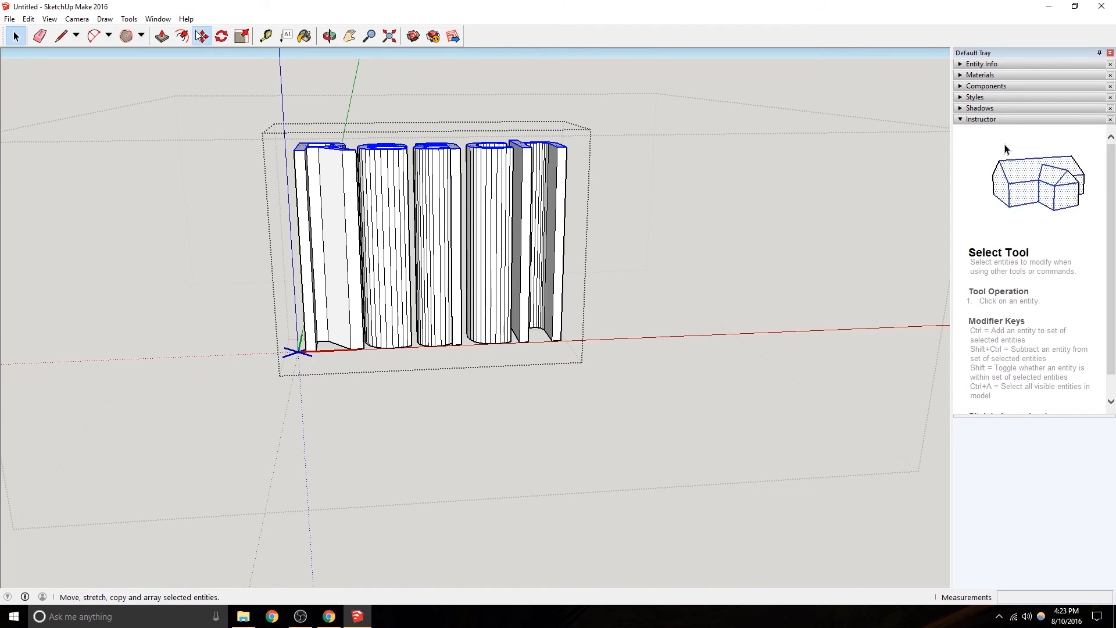
pyautogui.click(375, 150)
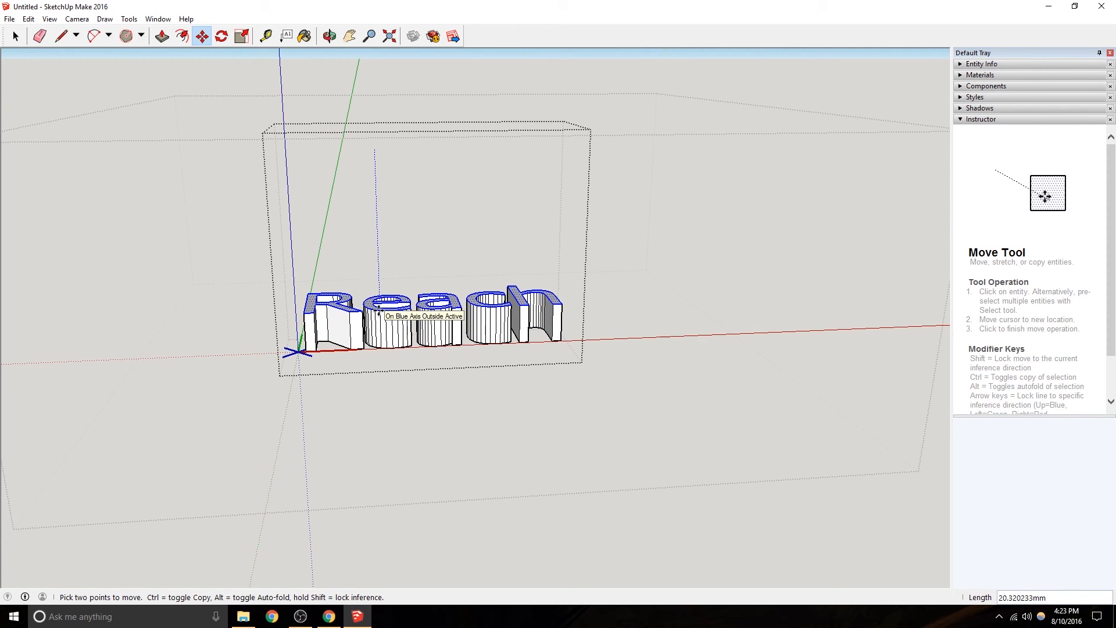
pyautogui.write('22')
pyautogui.press('Return')
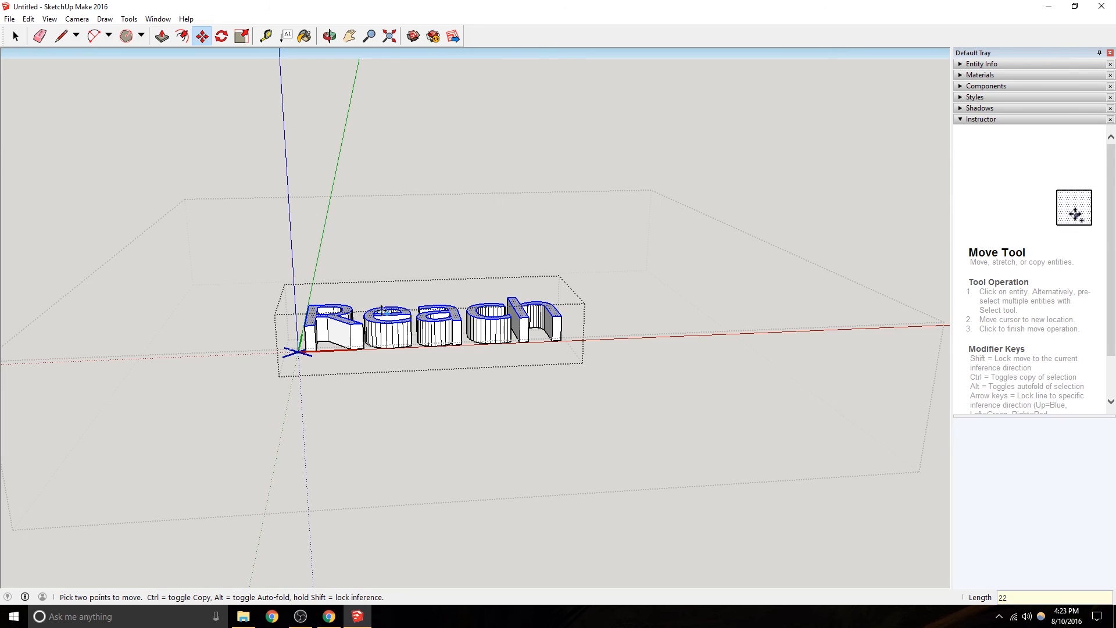
# Start the Line tool on the thinned lettering.
pyautogui.scroll(3, 380, 327)
pyautogui.press('l')
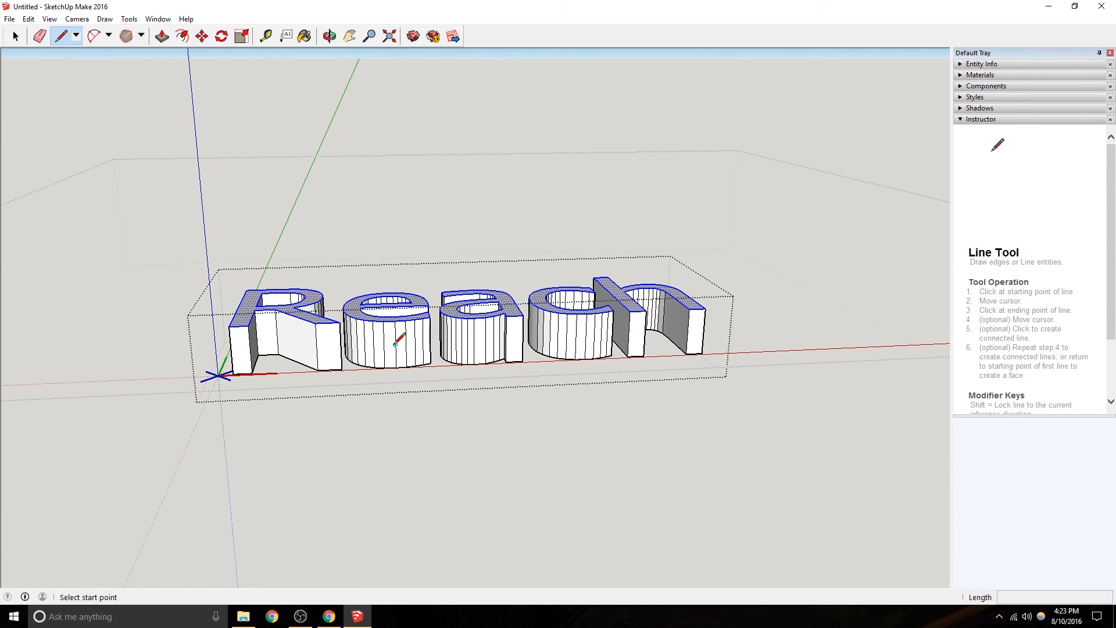
# Measure the height of the letter e in the Reach text from its bottom edge to its top edge.
pyautogui.click(374, 367)
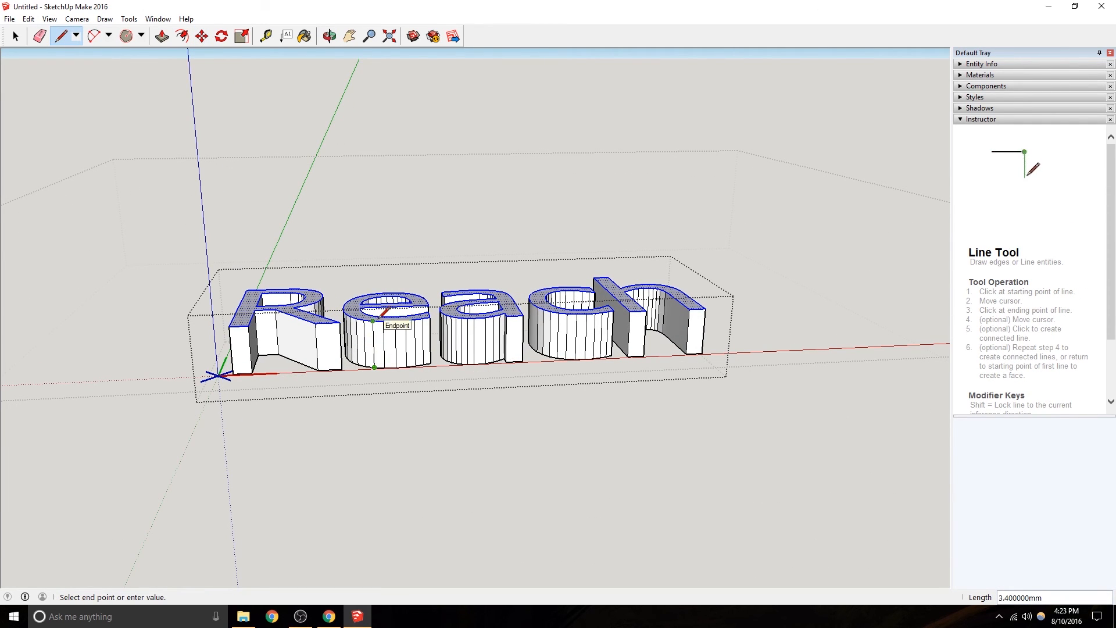
pyautogui.moveTo(384, 314); pyautogui.dragTo(337, 313, button='middle')
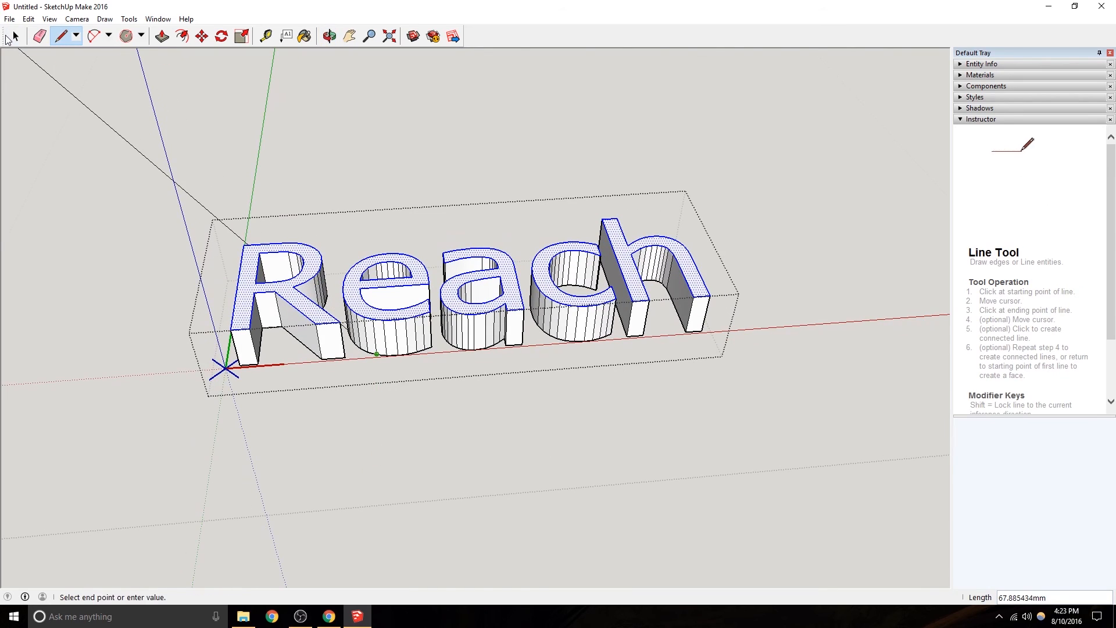
pyautogui.click(16, 36)
# Leave the letters' component and select the whole Reach text on top of the plate.
pyautogui.scroll(-3, 561, 357)
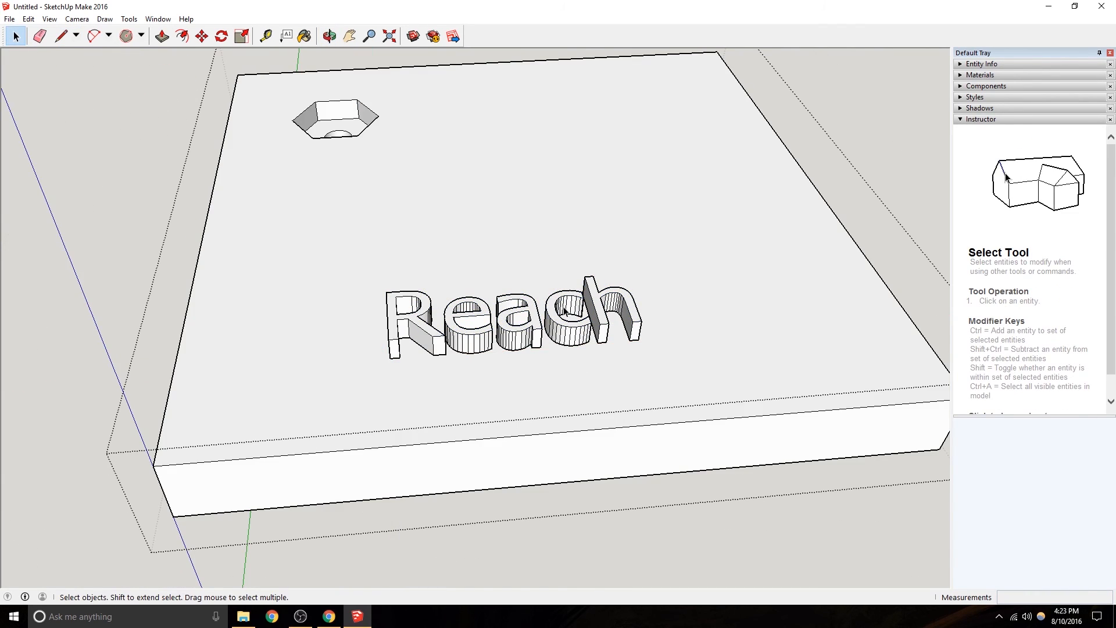
pyautogui.moveTo(523, 378); pyautogui.dragTo(473, 291, button='middle')
pyautogui.click(490, 416)
pyautogui.scroll(-3, 490, 416)
pyautogui.scroll(2, 503, 411)
pyautogui.scroll(2, 494, 348)
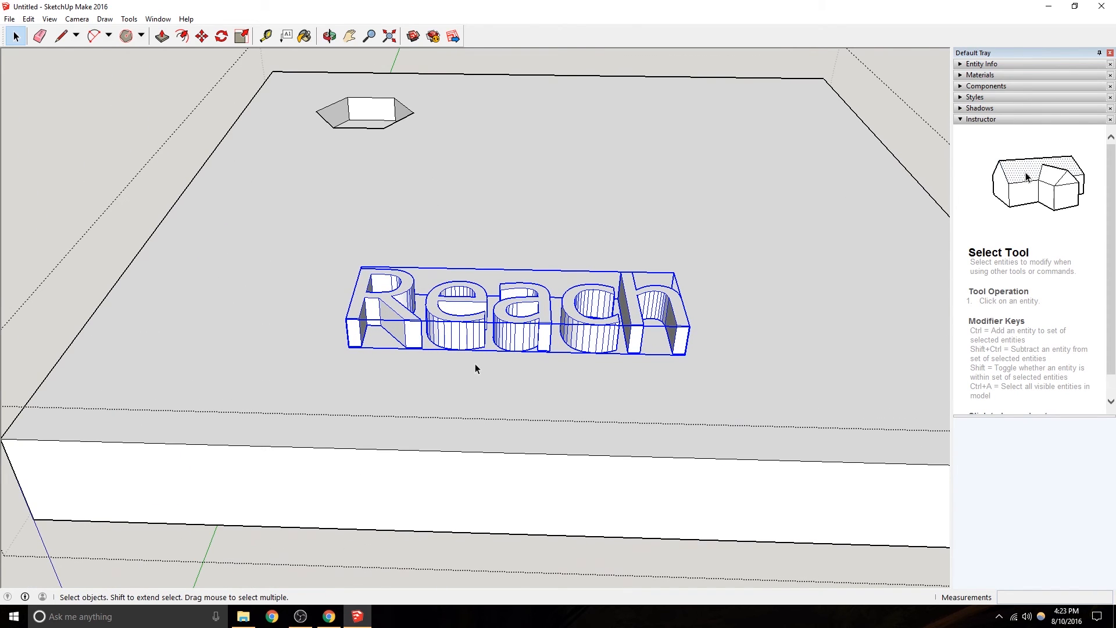
pyautogui.moveTo(473, 364); pyautogui.dragTo(473, 301, button='middle')
pyautogui.click(202, 36)
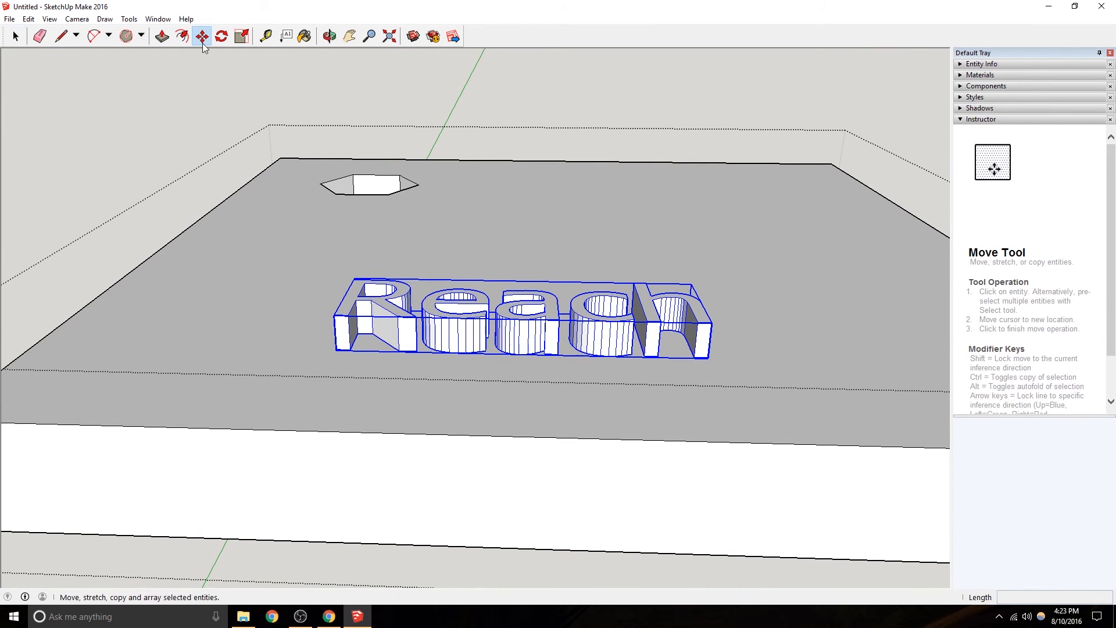
pyautogui.click(459, 353)
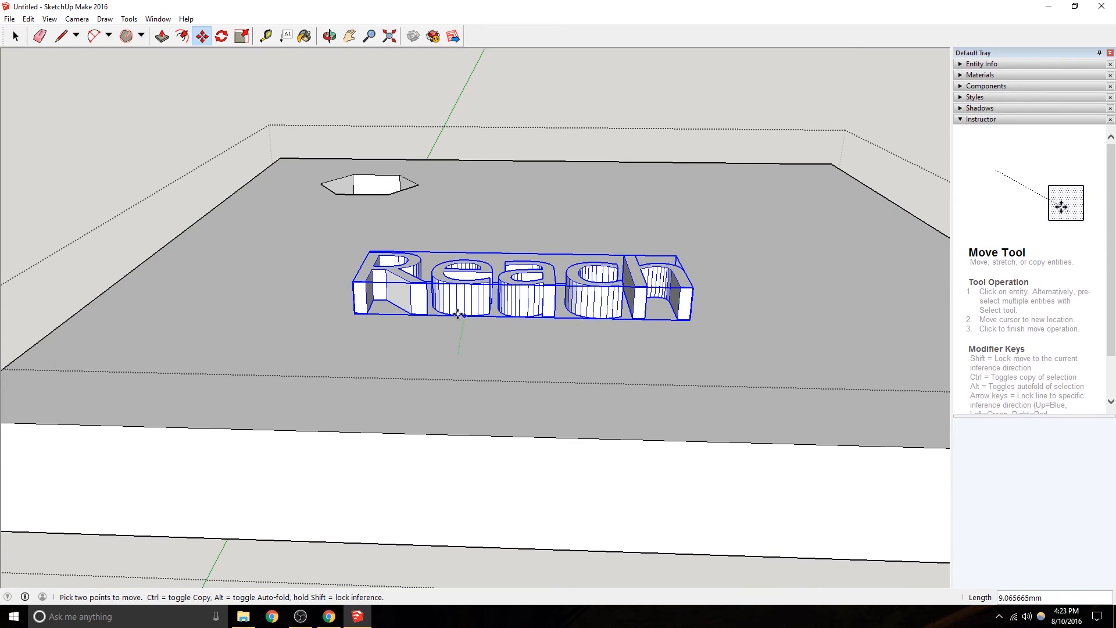
pyautogui.moveTo(457, 304); pyautogui.dragTo(479, 265, button='middle')
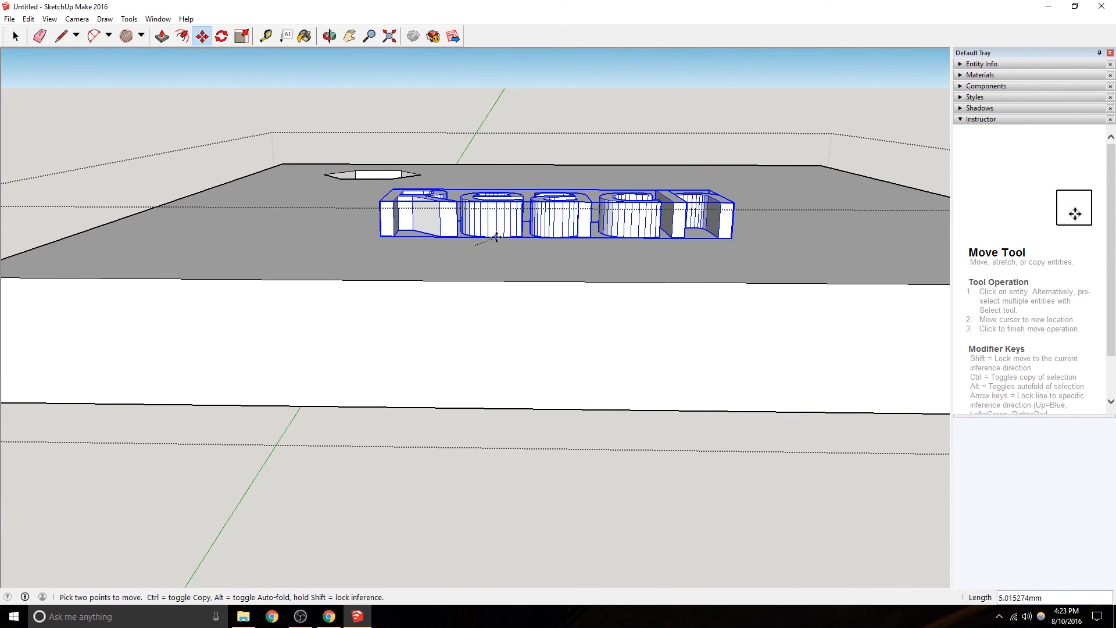
pyautogui.press('Escape')
# Cut the Reach text out of the plate's group and paste it in place outside the group.
pyautogui.click(16, 36)
pyautogui.rightClick(472, 230)
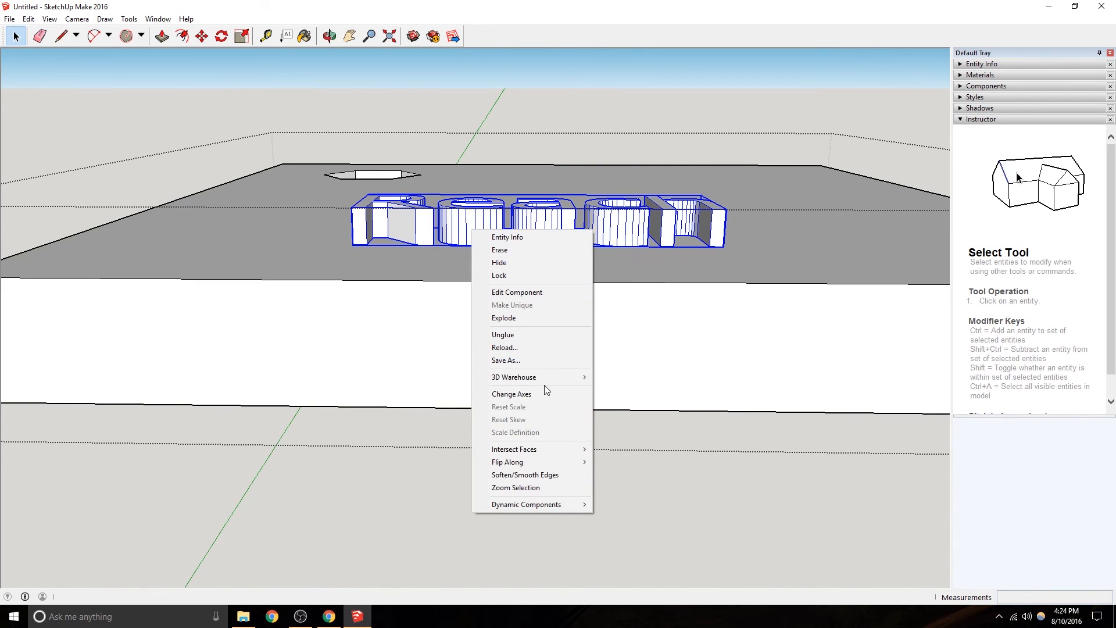
pyautogui.click(28, 21)
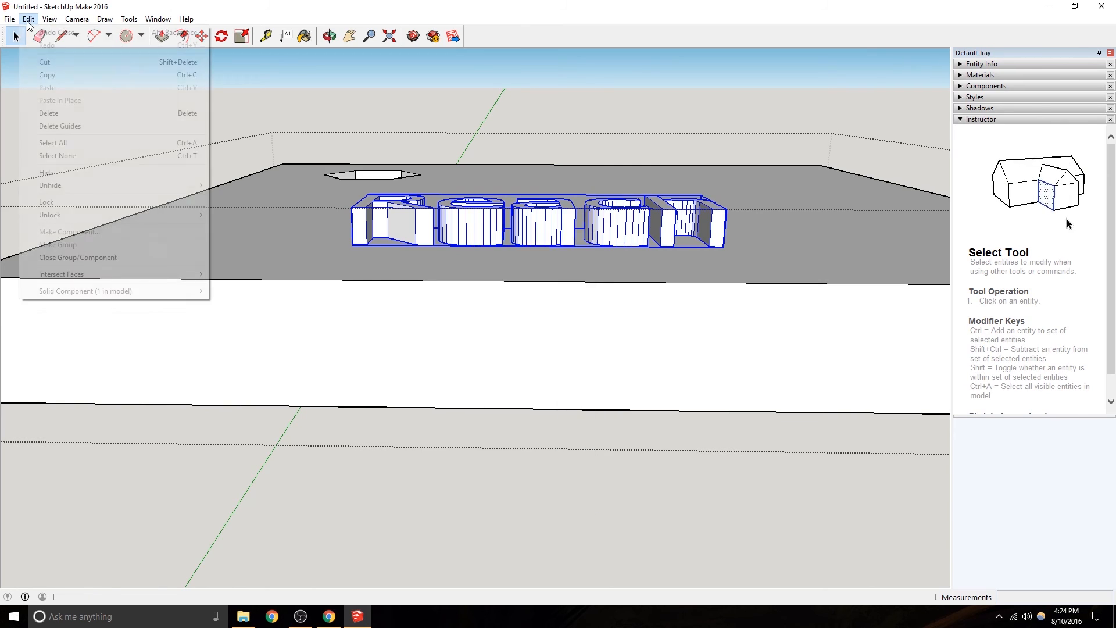
pyautogui.click(52, 62)
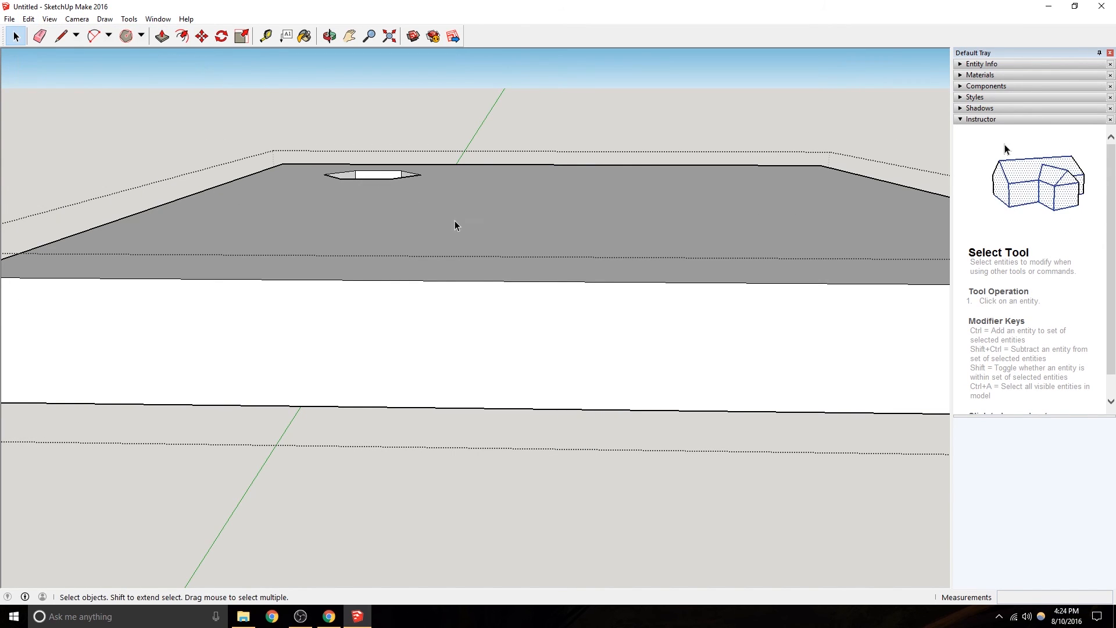
pyautogui.click(396, 222)
pyautogui.click(26, 20)
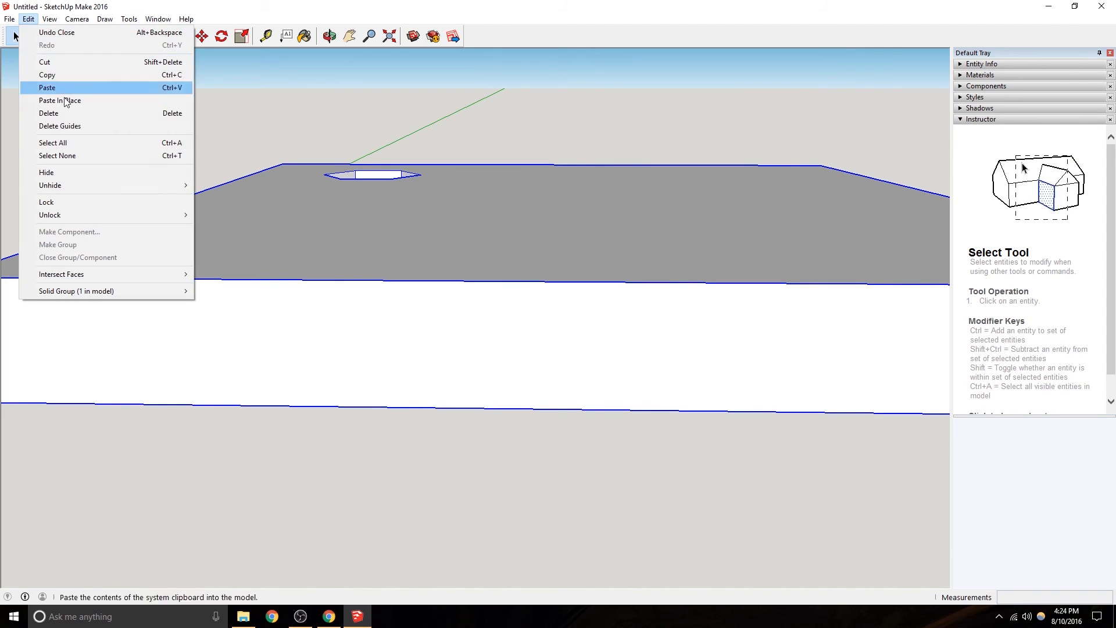
pyautogui.click(73, 104)
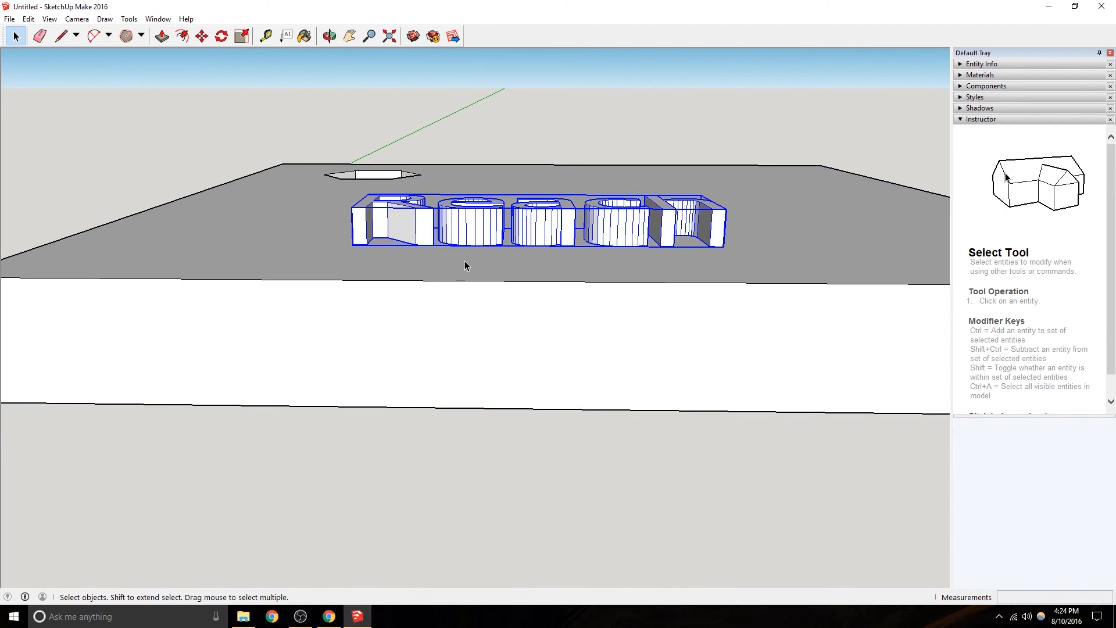
# Move the Reach text about 37 mm along the green axis, off the plate and in front of its front edge.
pyautogui.moveTo(460, 229)
pyautogui.mouseDown(button='middle')
pyautogui.moveTo(471, 344)
pyautogui.moveTo(458, 221)
pyautogui.mouseUp(button='middle')
pyautogui.click(202, 36)
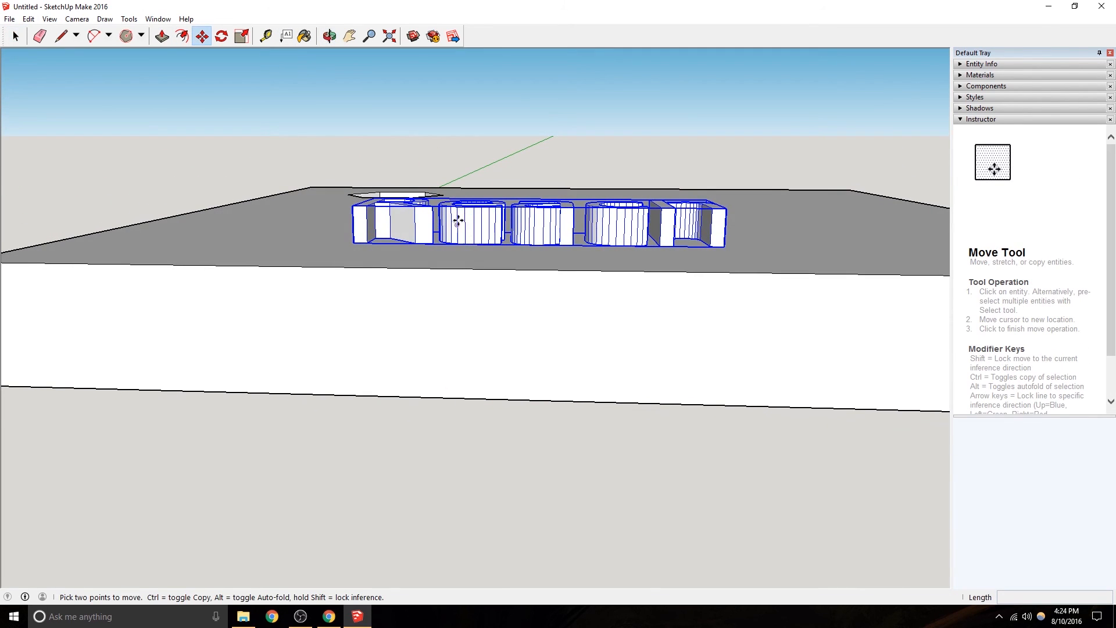
pyautogui.click(415, 244)
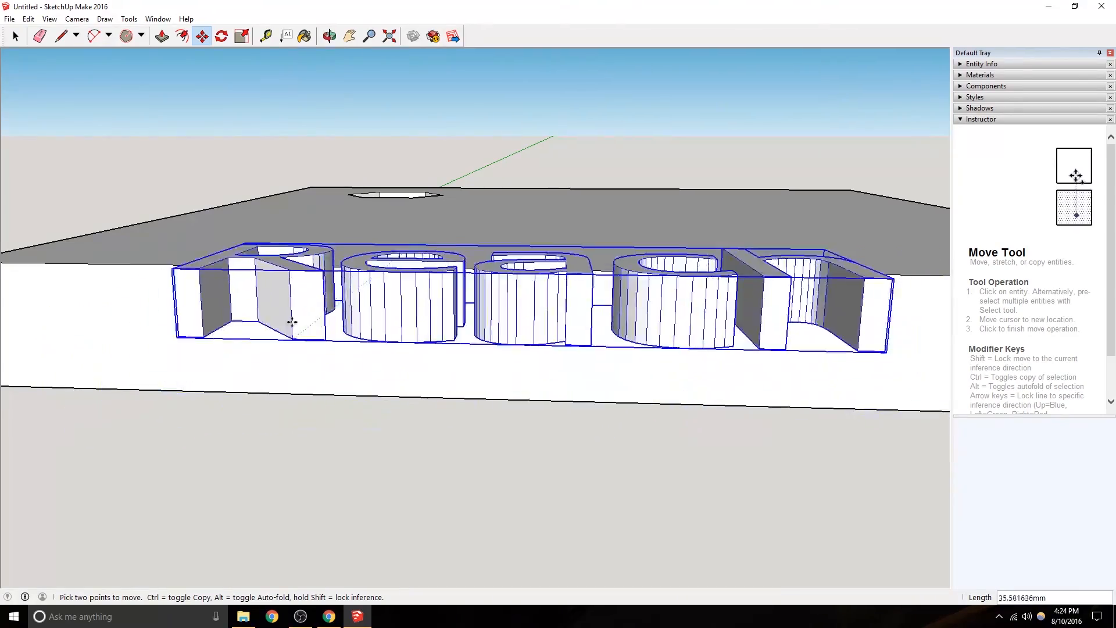
pyautogui.moveTo(286, 341); pyautogui.dragTo(355, 527, button='middle')
pyautogui.scroll(-5, 355, 527)
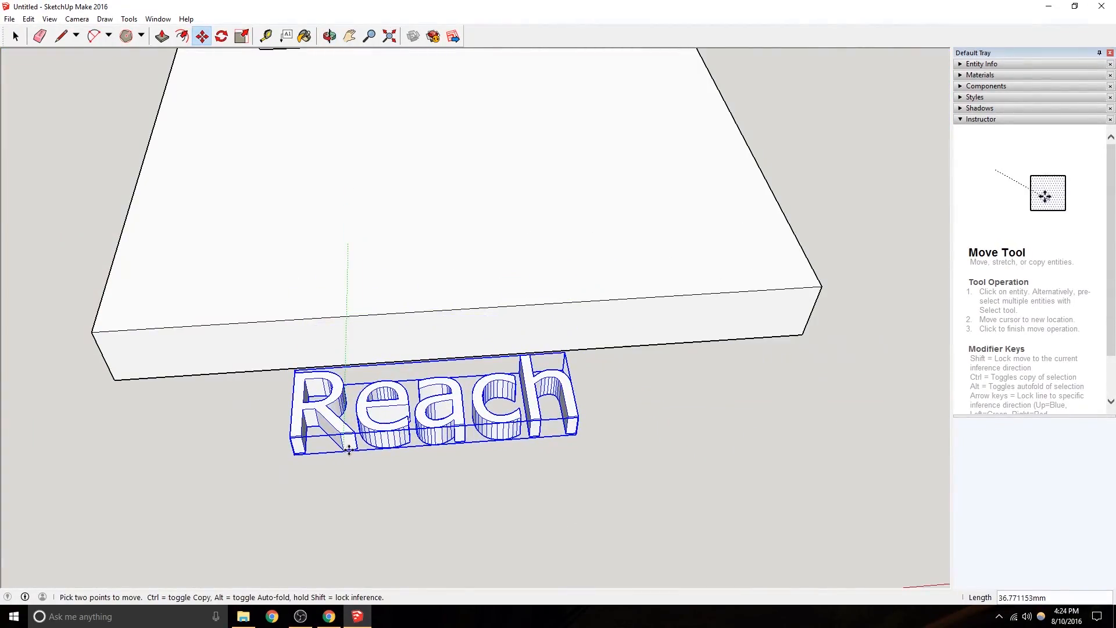
pyautogui.moveTo(449, 431); pyautogui.dragTo(300, 196, button='middle')
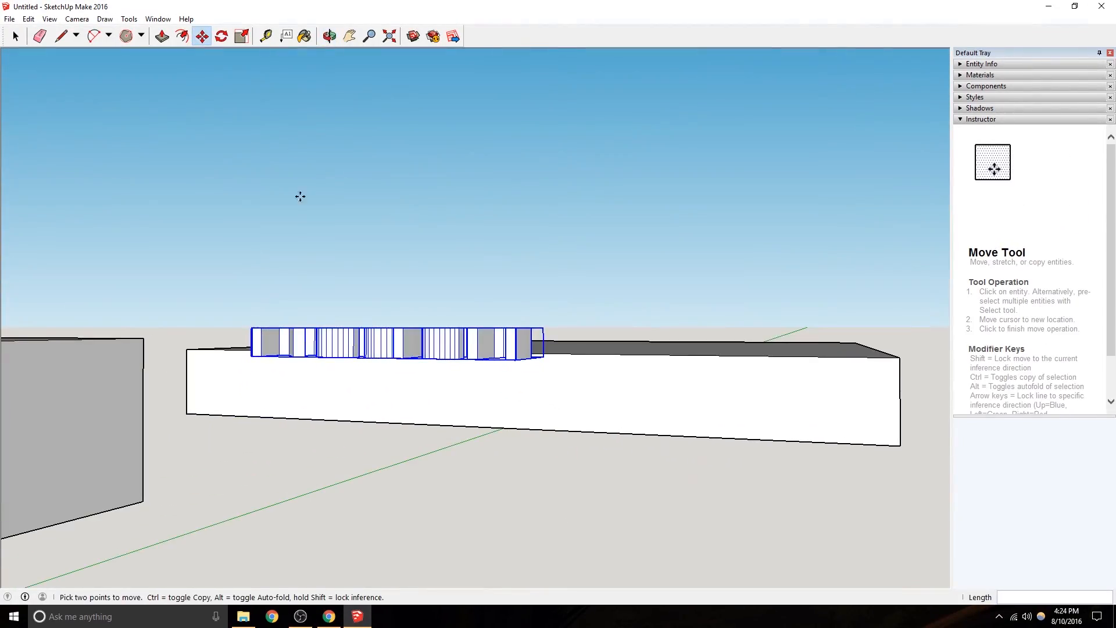
pyautogui.click(324, 362)
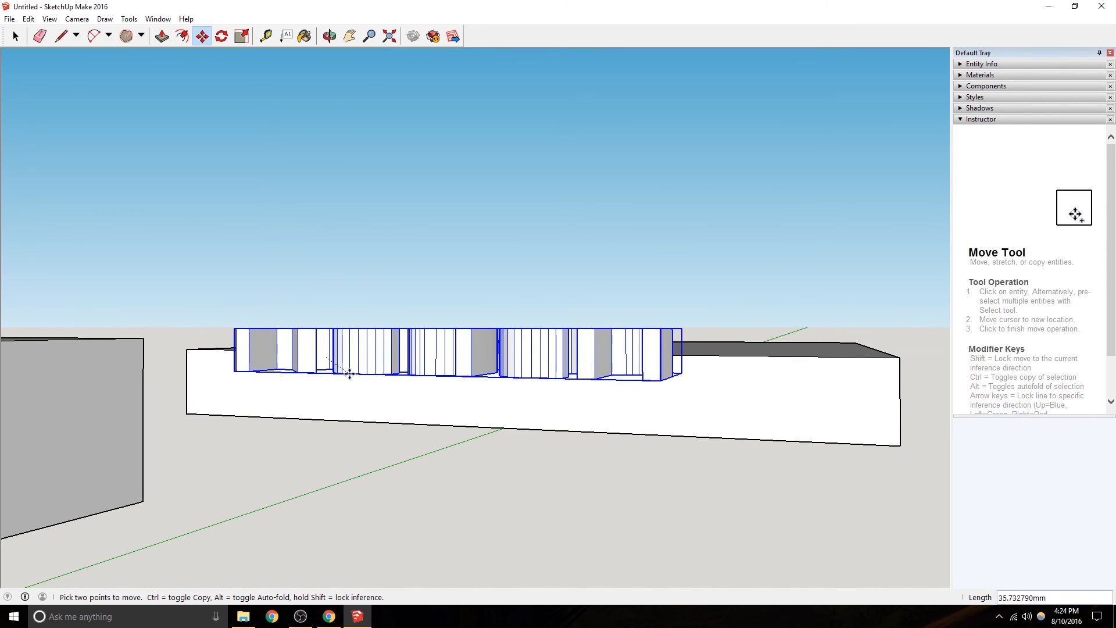
pyautogui.press('Escape')
pyautogui.moveTo(418, 304); pyautogui.dragTo(57, 343, button='middle')
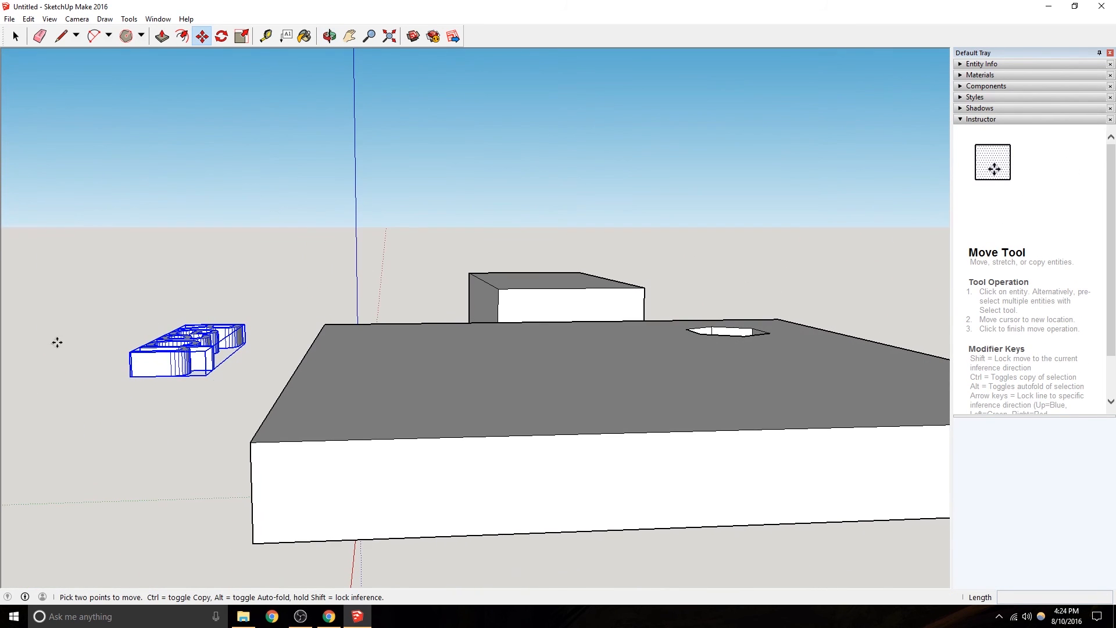
pyautogui.click(169, 377)
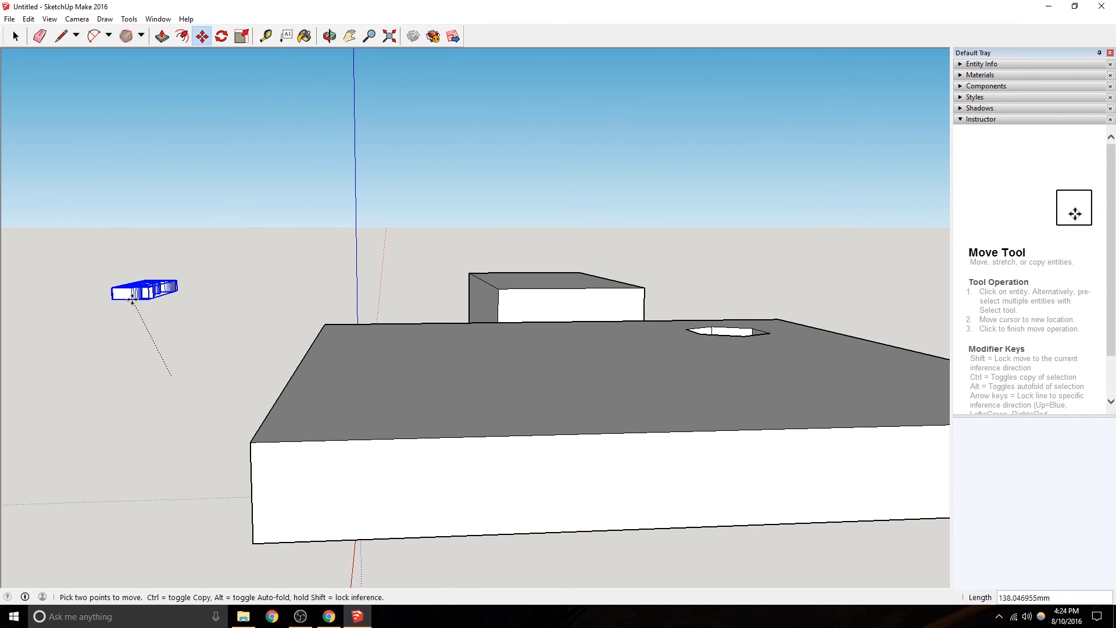
pyautogui.press('Escape')
# Shift the Reach text slightly to a new position in front of the plate.
pyautogui.moveTo(154, 319); pyautogui.dragTo(512, 458, button='middle')
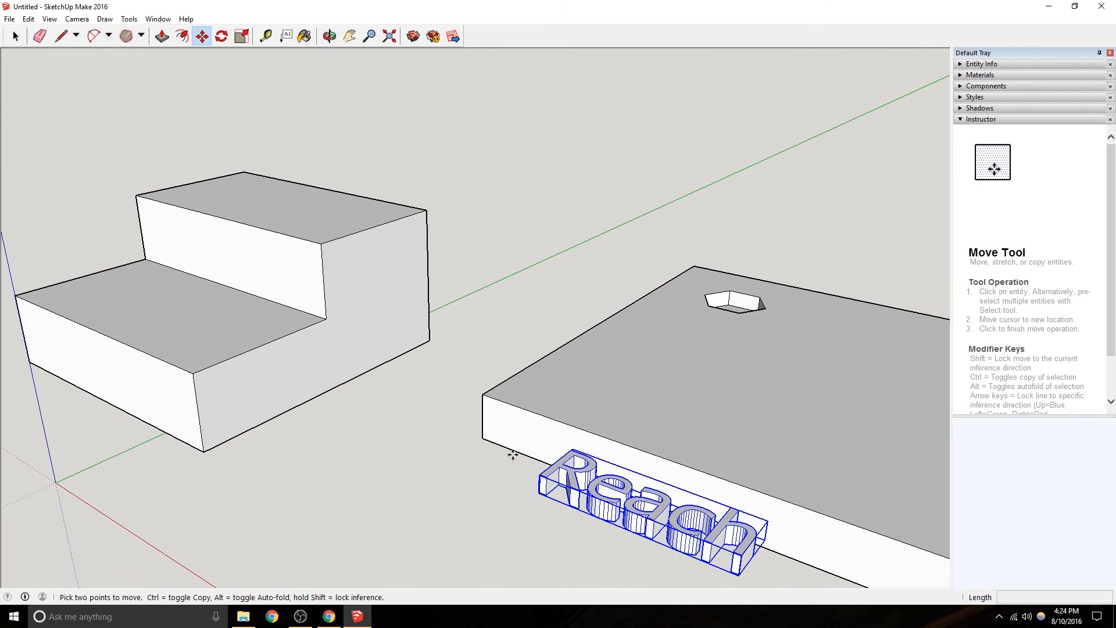
pyautogui.moveTo(736, 439); pyautogui.dragTo(612, 345, button='middle')
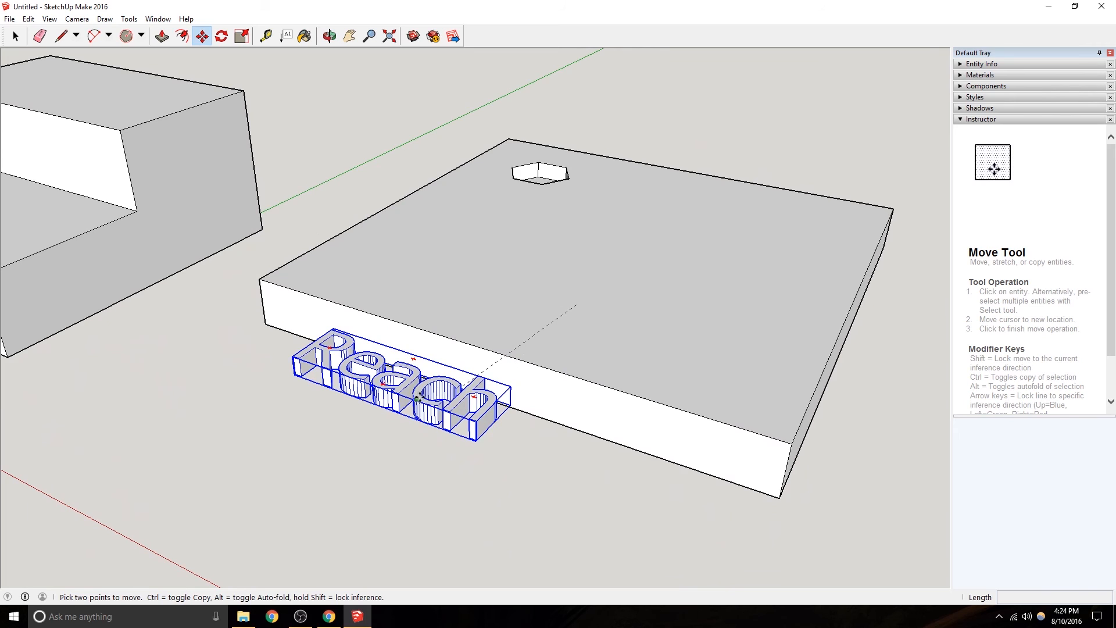
pyautogui.click(15, 36)
pyautogui.moveTo(512, 291); pyautogui.dragTo(544, 392, button='middle')
pyautogui.moveTo(530, 472); pyautogui.dragTo(291, 331, button='middle')
pyautogui.press('m')
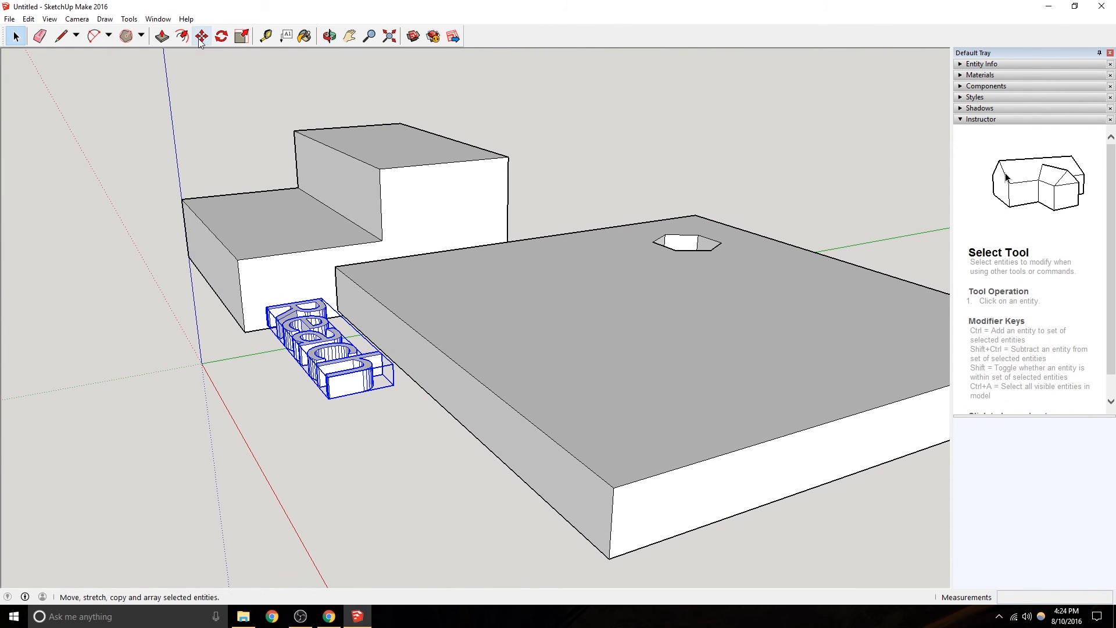
pyautogui.click(330, 399)
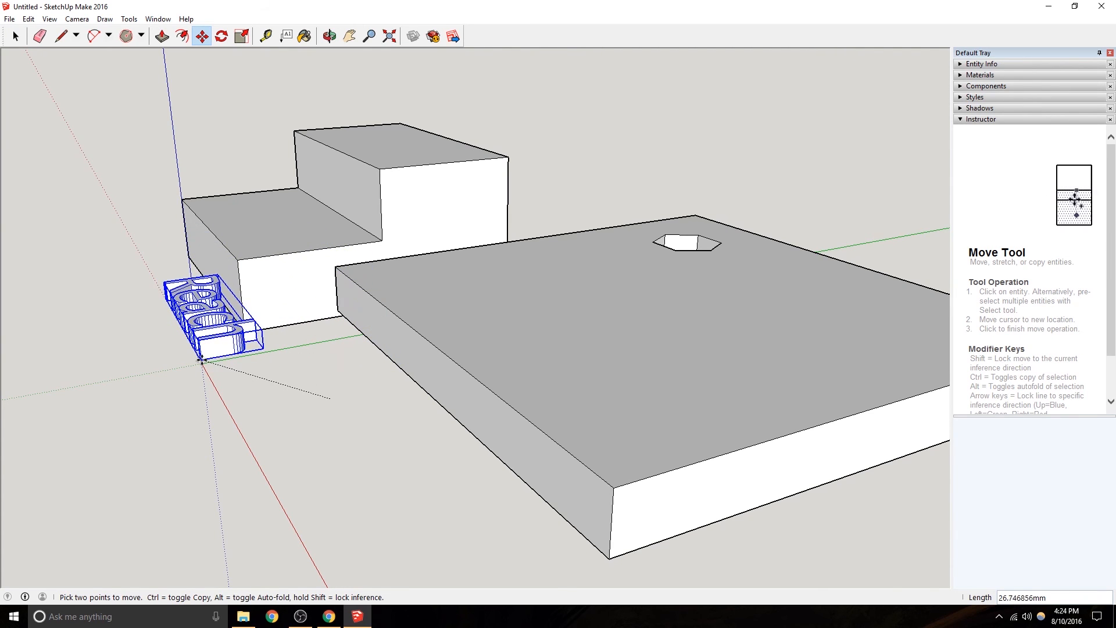
pyautogui.click(306, 401)
pyautogui.moveTo(351, 453); pyautogui.dragTo(738, 444, button='middle')
pyautogui.scroll(-2, 630, 279)
pyautogui.moveTo(630, 279); pyautogui.dragTo(606, 279, button='middle')
pyautogui.keyDown('shift'); pyautogui.moveTo(606, 279); pyautogui.dragTo(409, 251, button='middle'); pyautogui.keyUp('shift')
pyautogui.press('m')
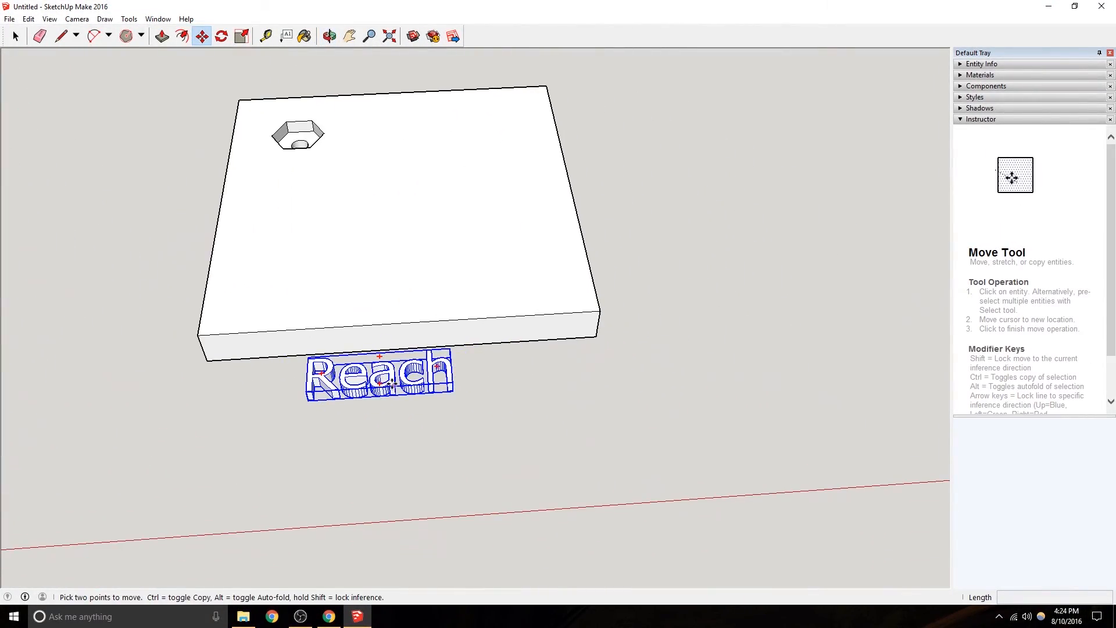
pyautogui.rightClick(391, 383)
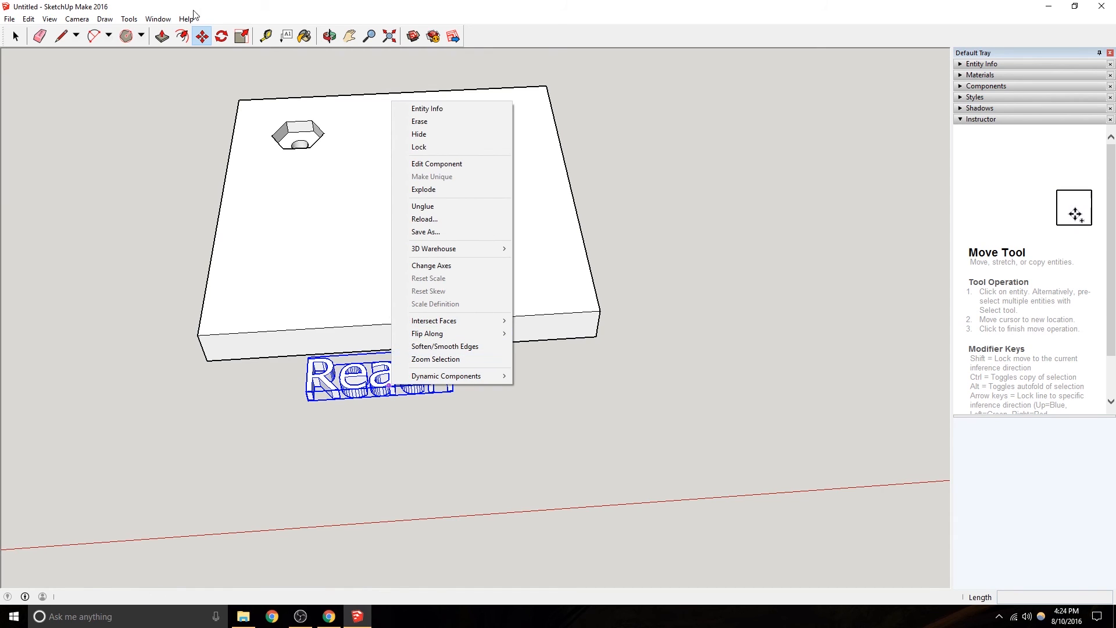
pyautogui.click(129, 19)
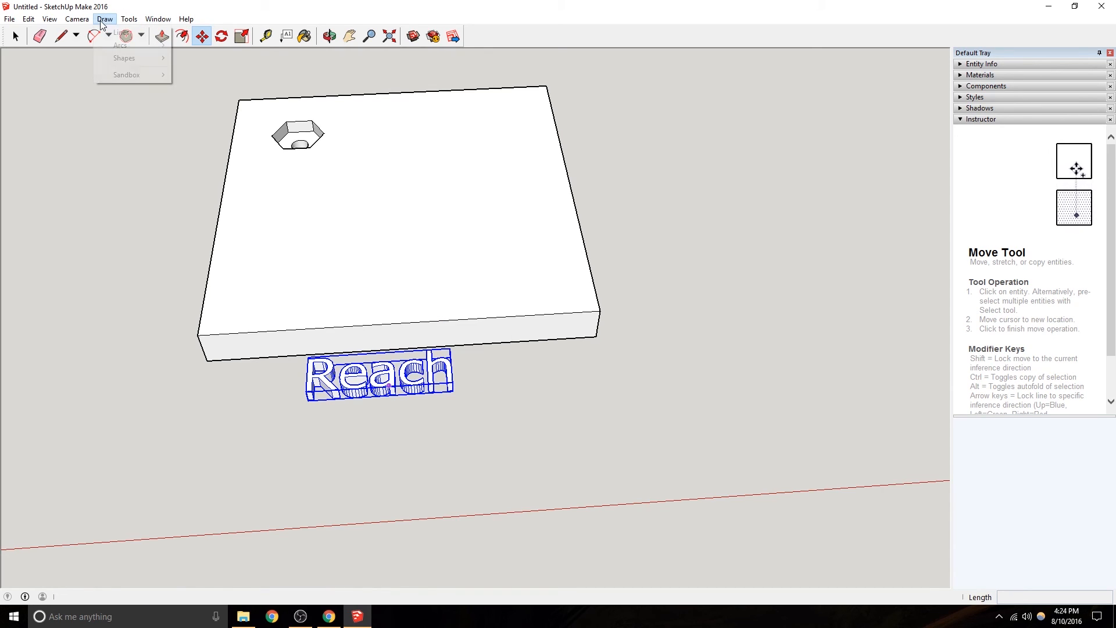
pyautogui.click(129, 19)
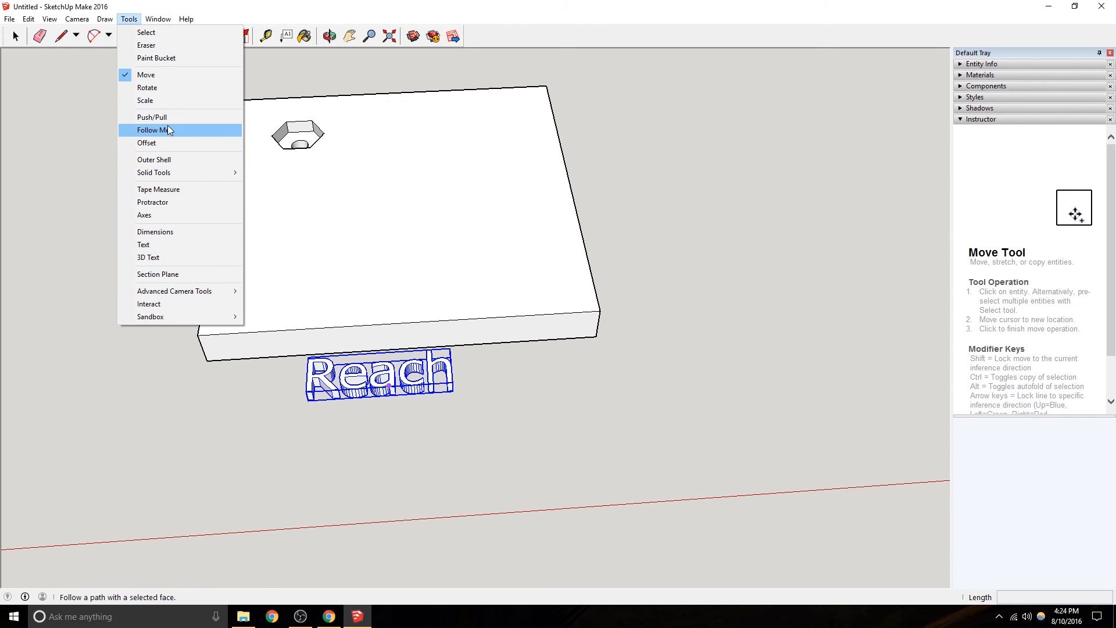
# Move the Reach text from in front of the plate onto the plate's top face, near the front edge.
pyautogui.click(158, 75)
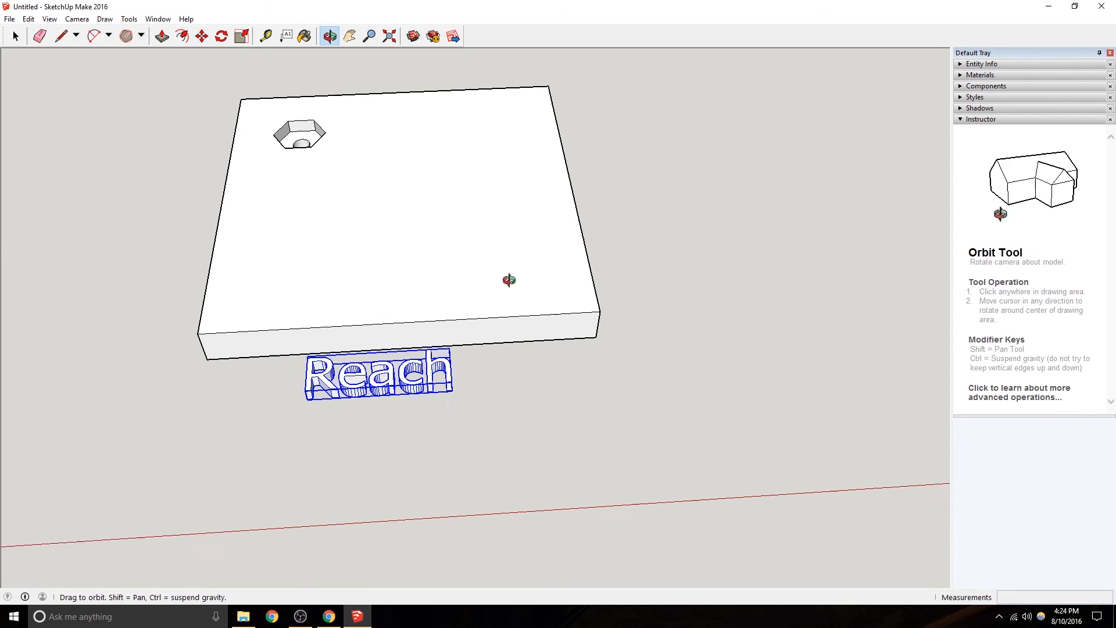
pyautogui.moveTo(508, 279); pyautogui.dragTo(287, 150, button='middle')
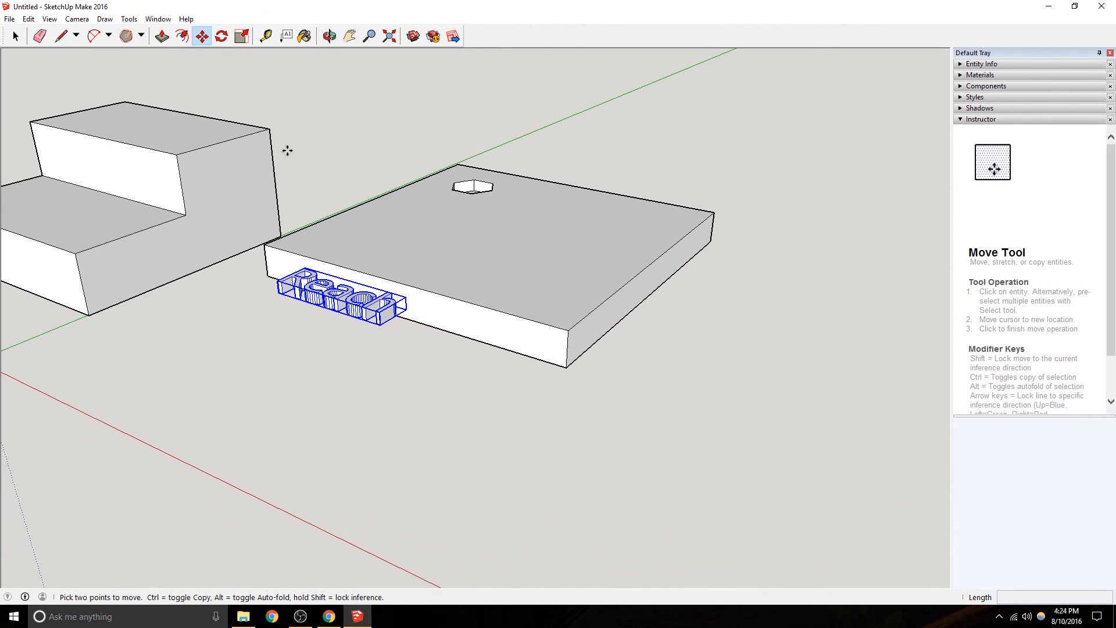
pyautogui.click(358, 320)
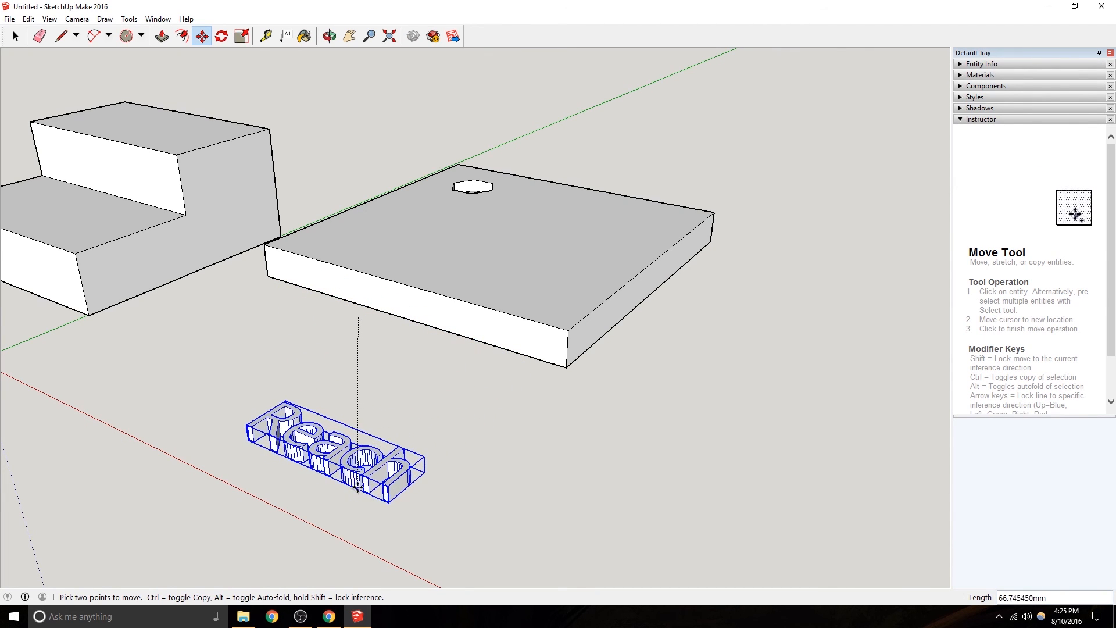
pyautogui.click(443, 284)
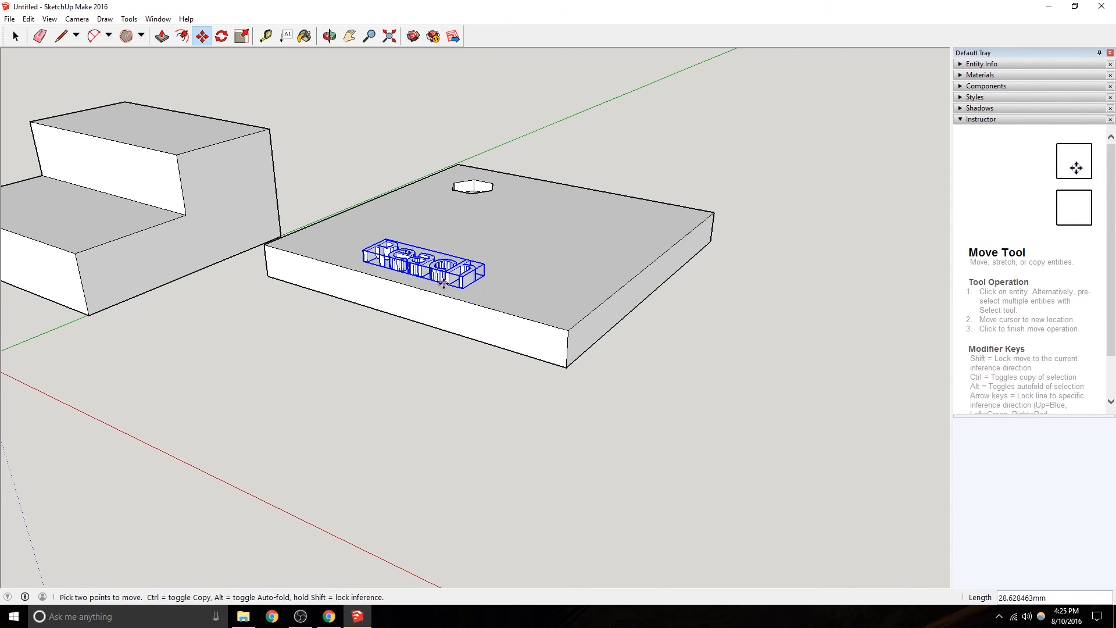
pyautogui.scroll(3, 445, 254)
# Open the Reach text component on the plate for editing.
pyautogui.click(16, 36)
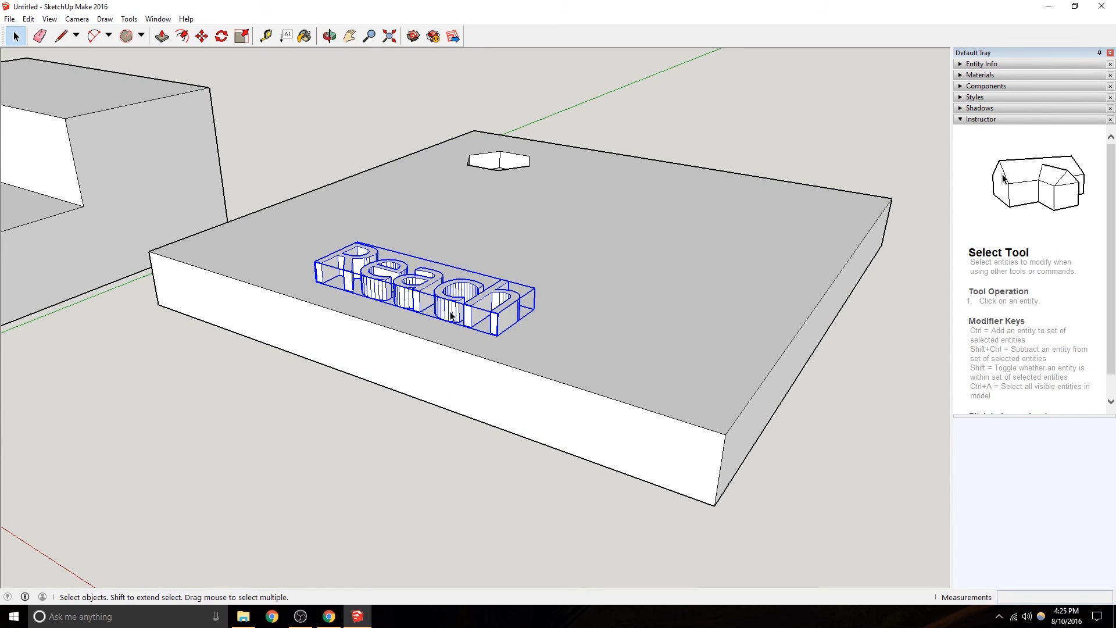
pyautogui.doubleClick(452, 317)
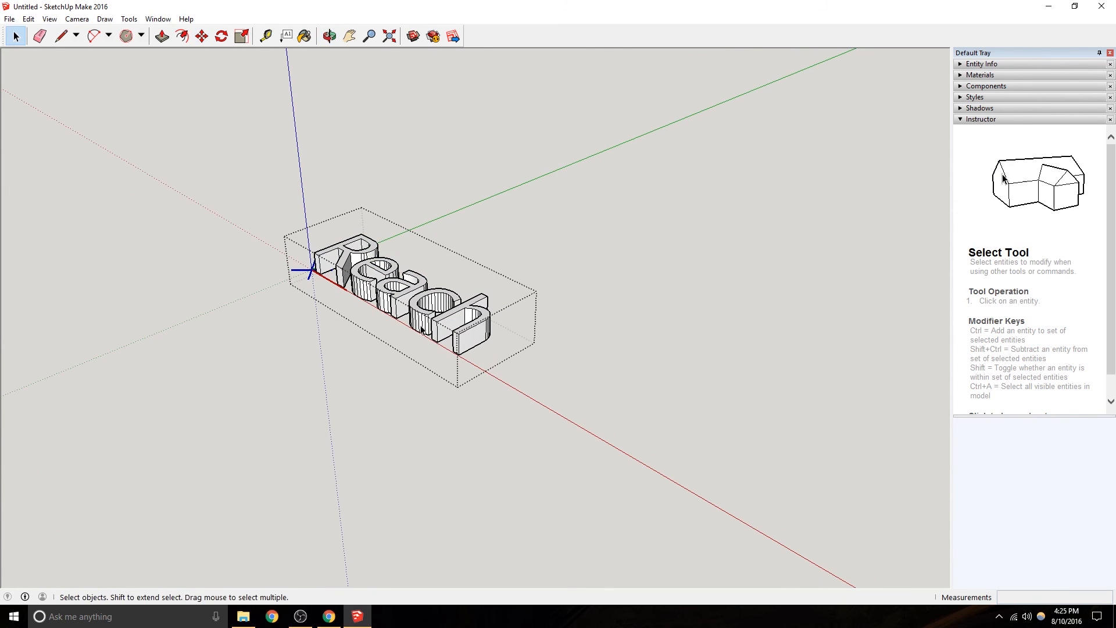
pyautogui.click(162, 36)
pyautogui.press('space')
# Select the letters' bottom outlines and move them 6 mm up along the blue axis.
pyautogui.moveTo(482, 319); pyautogui.dragTo(335, 253, button='middle')
pyautogui.moveTo(668, 363); pyautogui.dragTo(704, 381)
pyautogui.scroll(4, 456, 227)
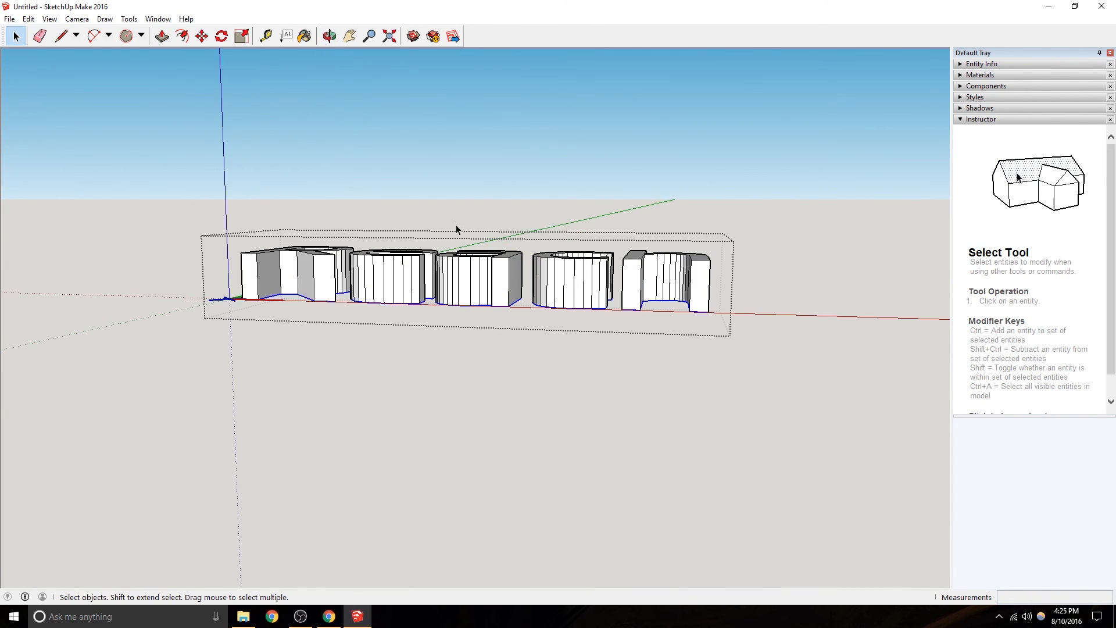
pyautogui.click(202, 36)
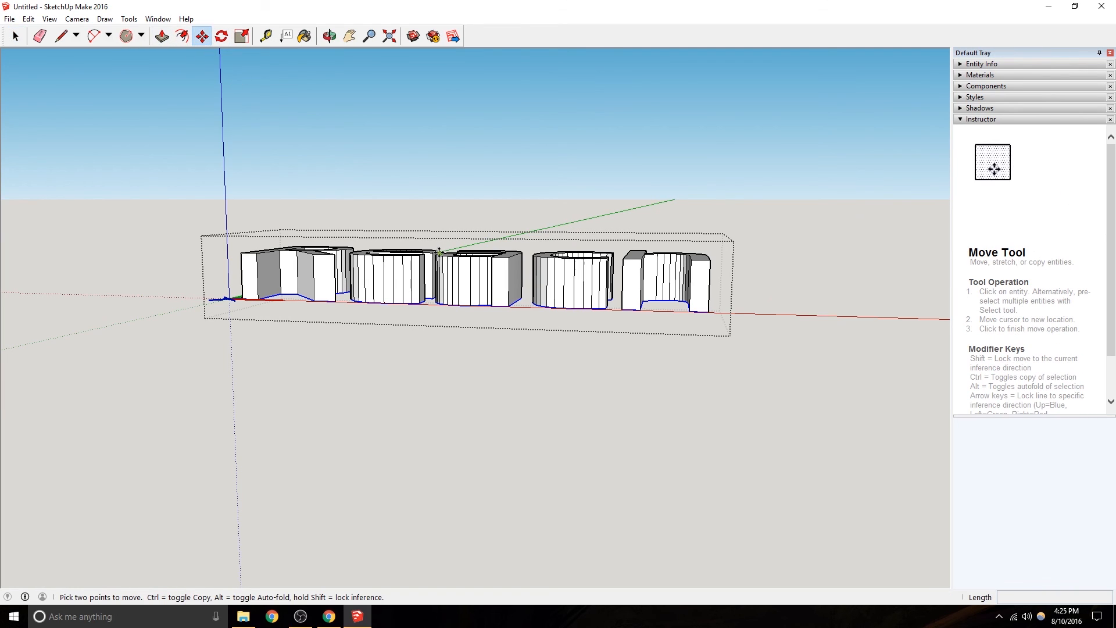
pyautogui.click(463, 307)
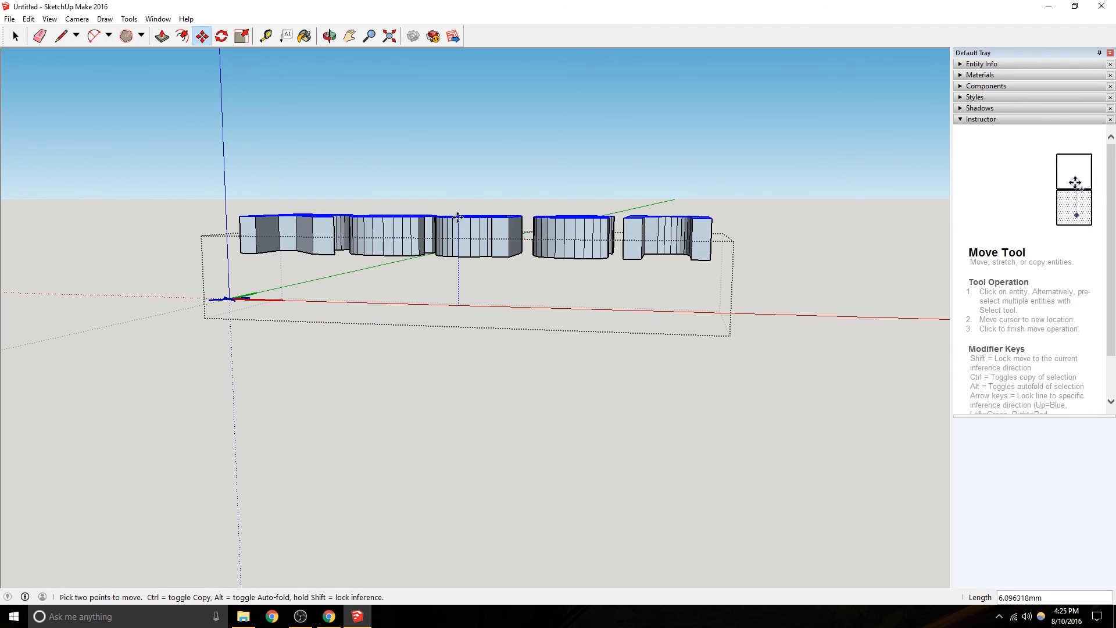
pyautogui.write('4675')
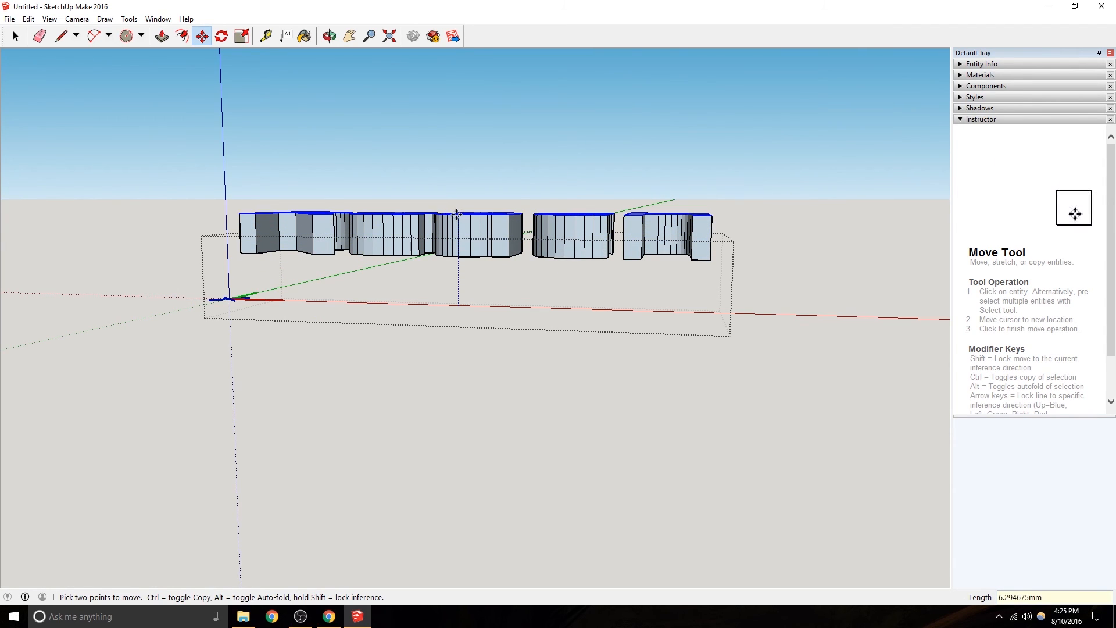
pyautogui.write('6')
pyautogui.press('Return')
pyautogui.press('space')
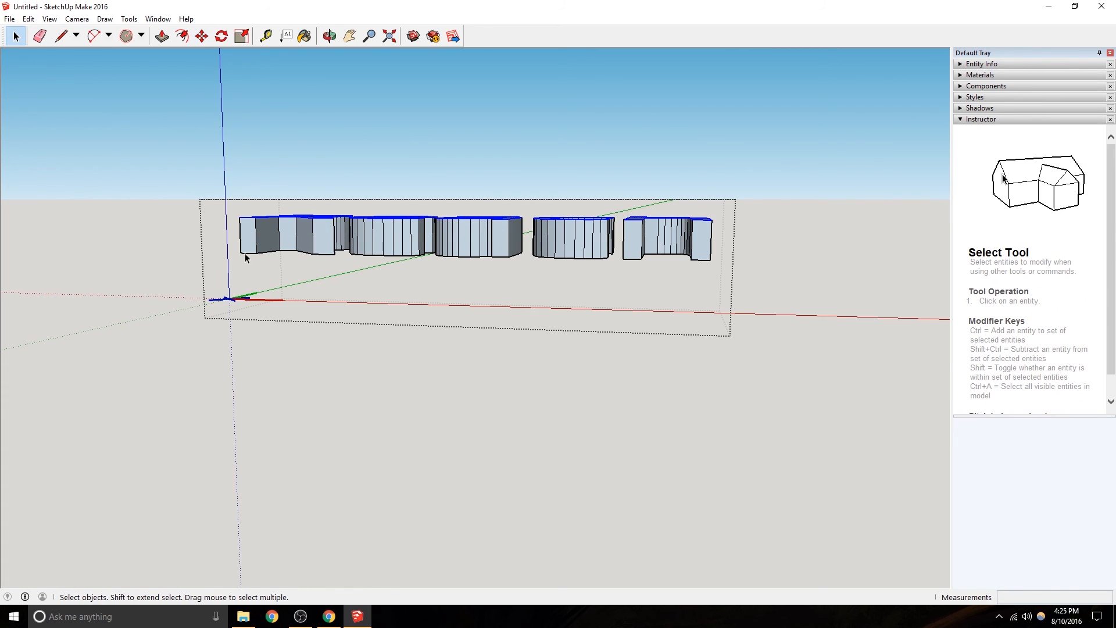
# Move the letters' lower outlines 6 mm down along the blue axis and close the Reach text component.
pyautogui.moveTo(230, 252); pyautogui.dragTo(194, 239, button='middle')
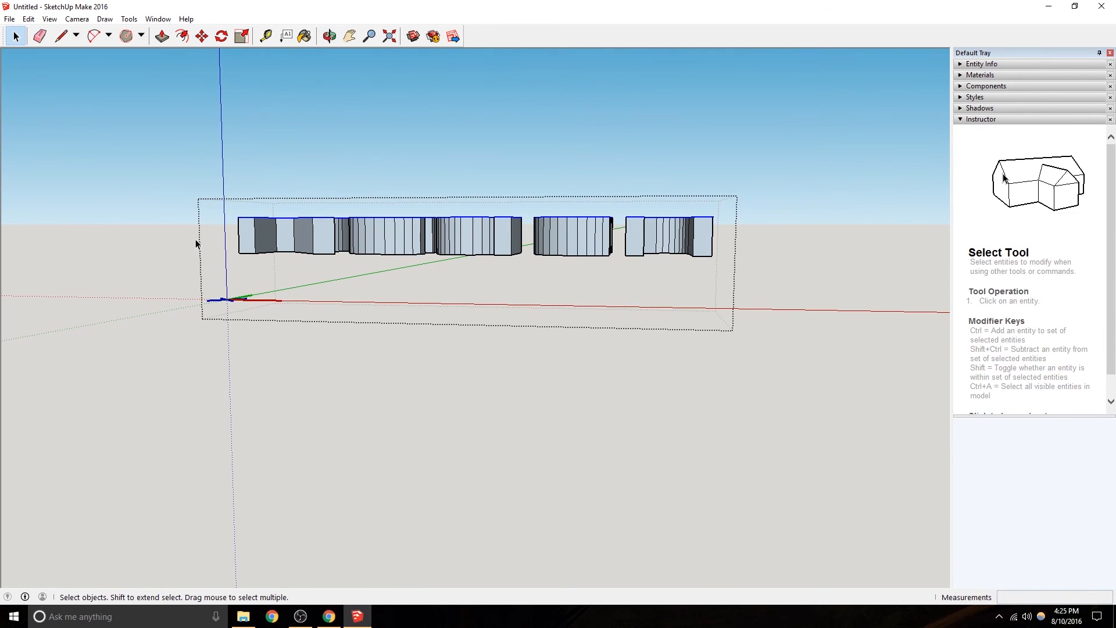
pyautogui.moveTo(496, 339); pyautogui.dragTo(255, 75)
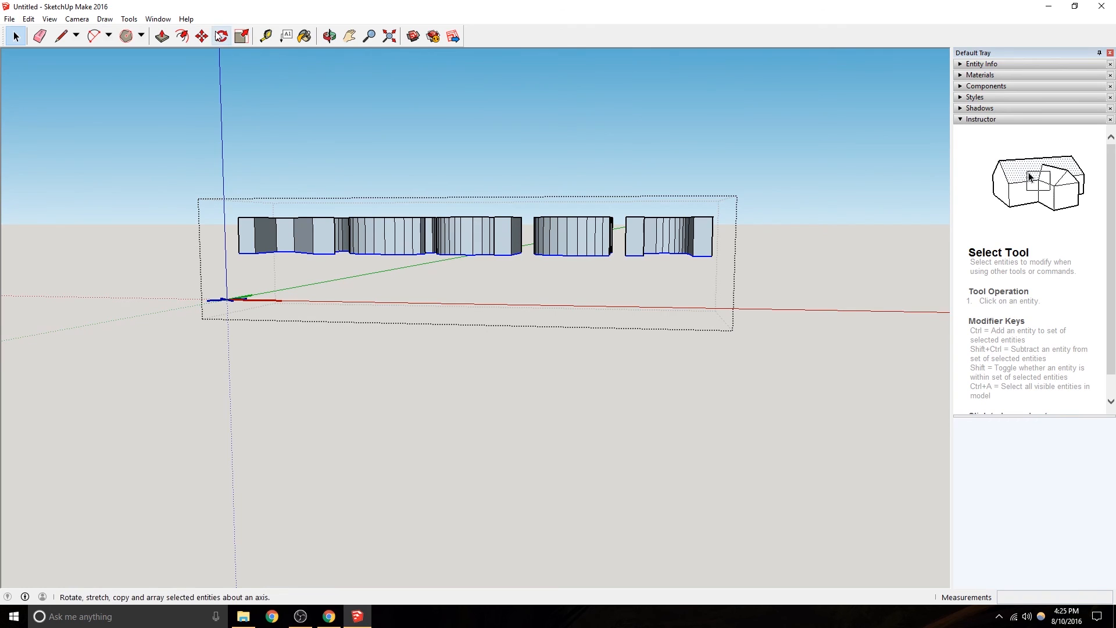
pyautogui.press('m')
pyautogui.click(439, 254)
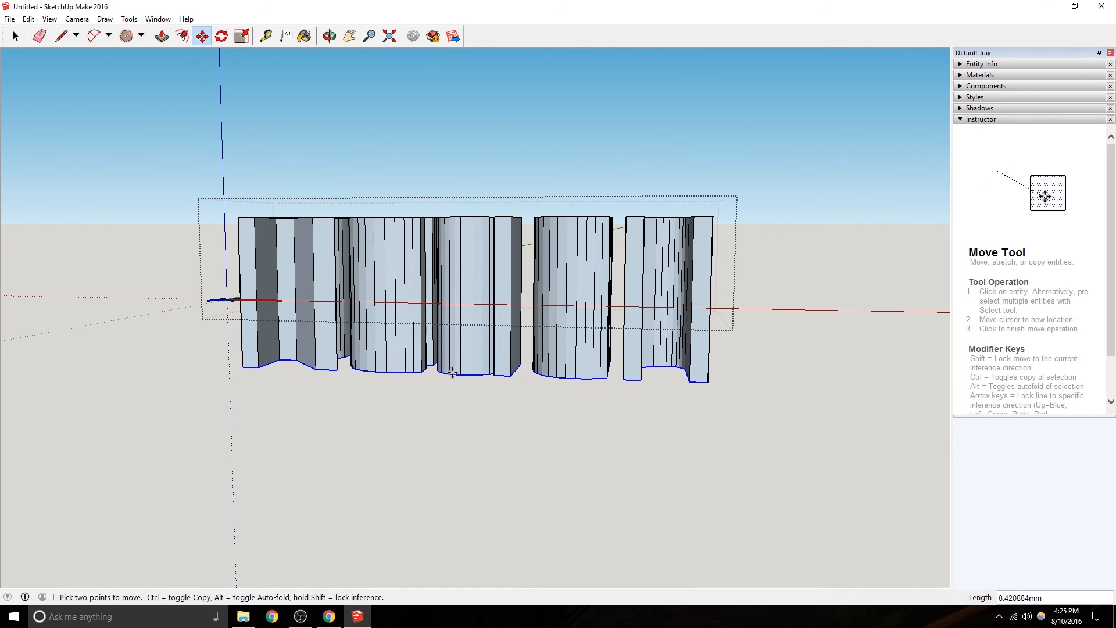
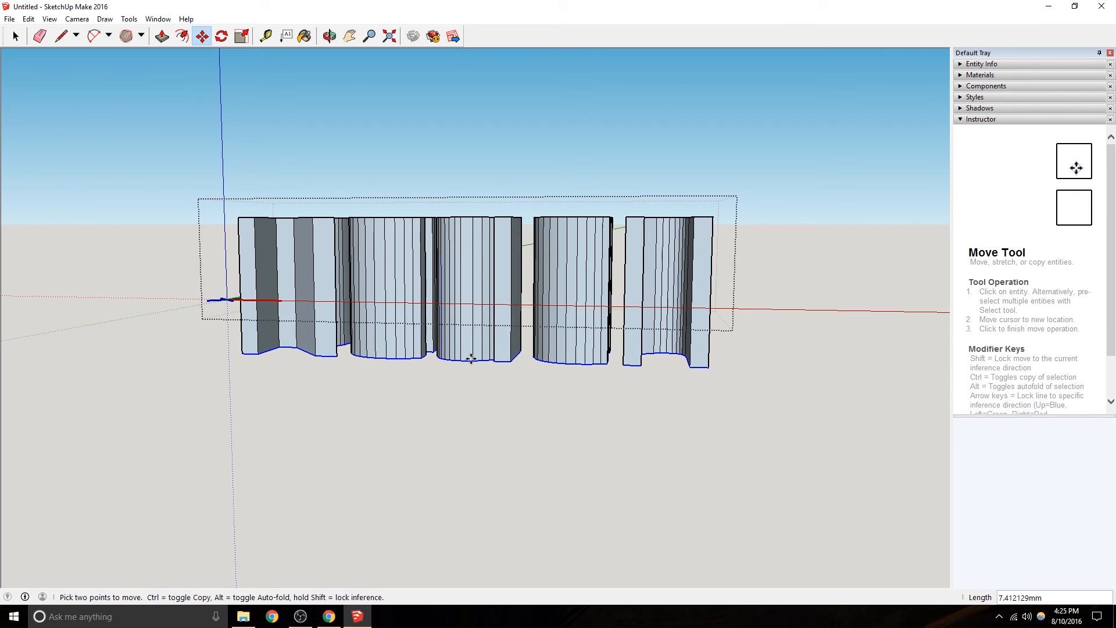
pyautogui.write('6')
pyautogui.press('Return')
pyautogui.click(15, 35)
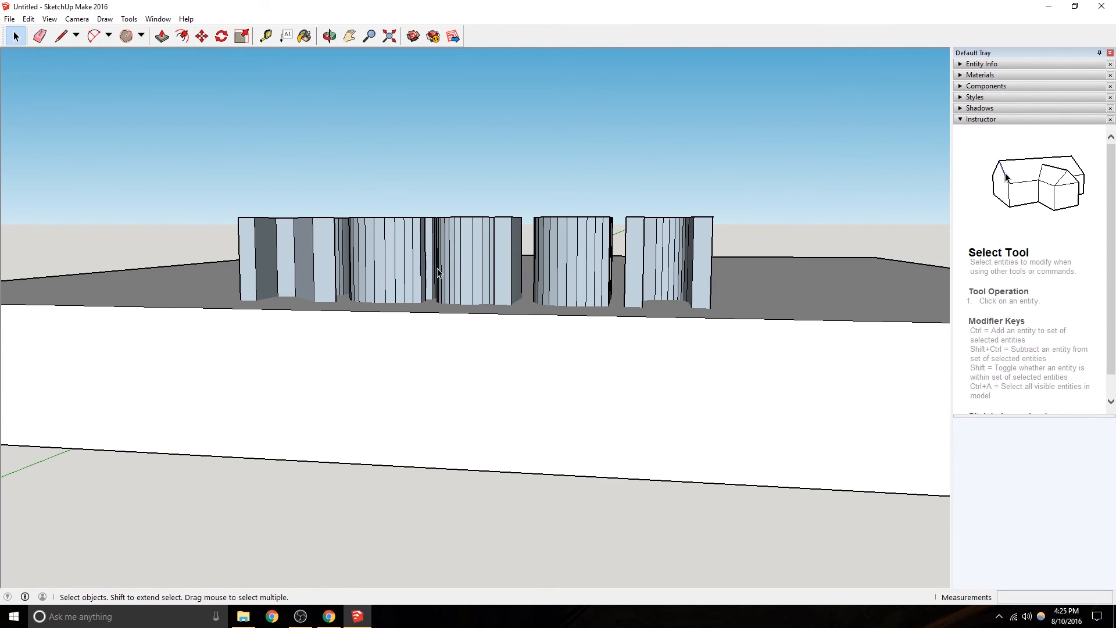
pyautogui.moveTo(348, 378); pyautogui.dragTo(496, 291, button='middle')
pyautogui.click(618, 336)
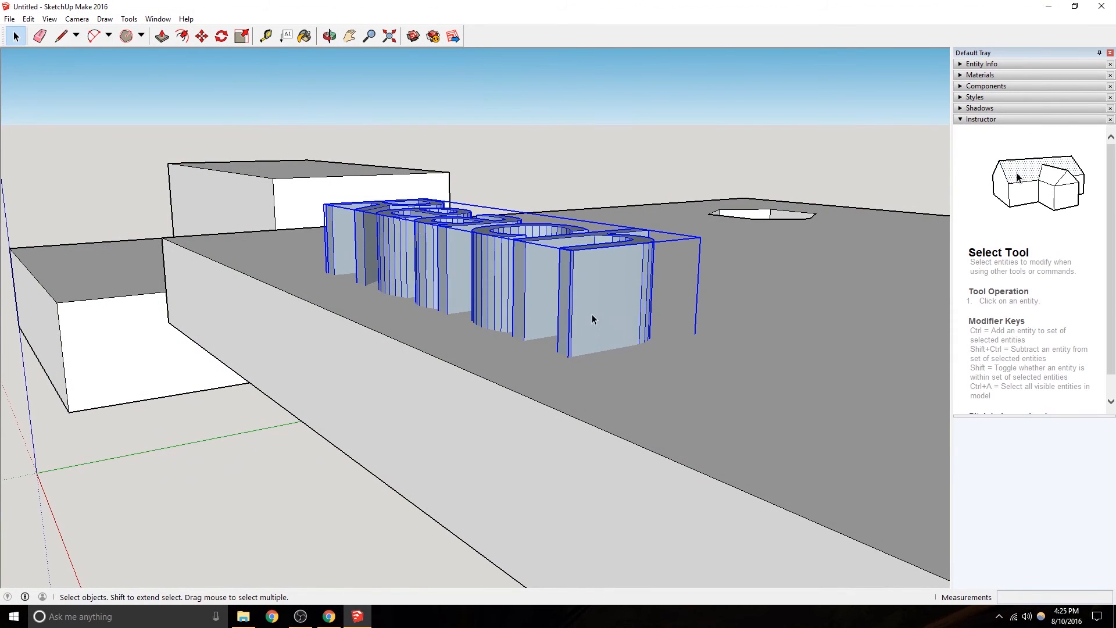
pyautogui.click(68, 39)
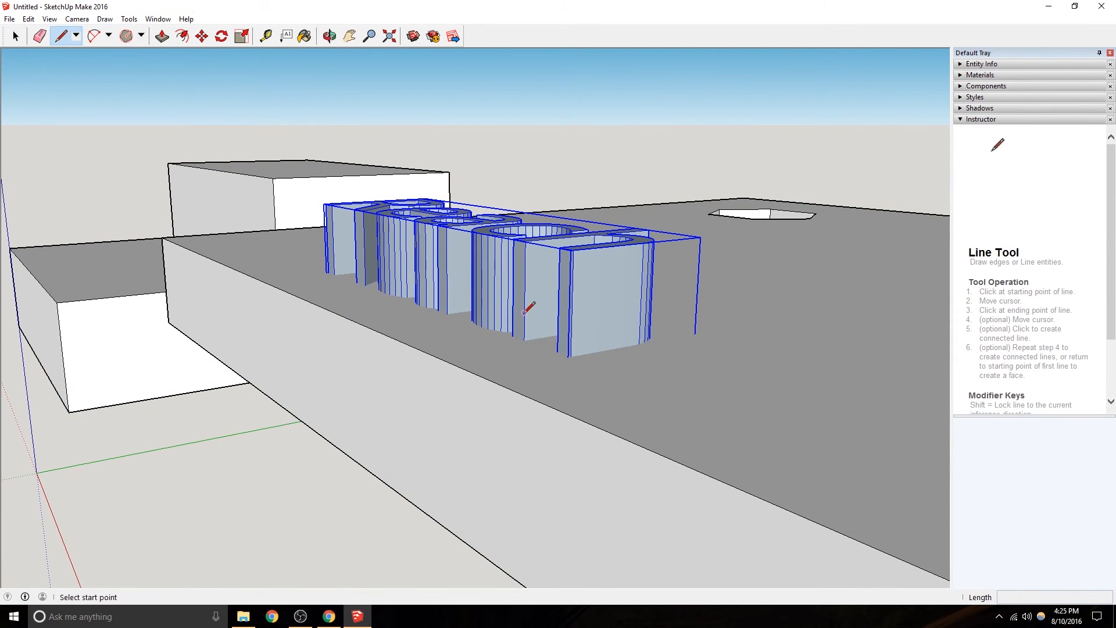
pyautogui.click(571, 355)
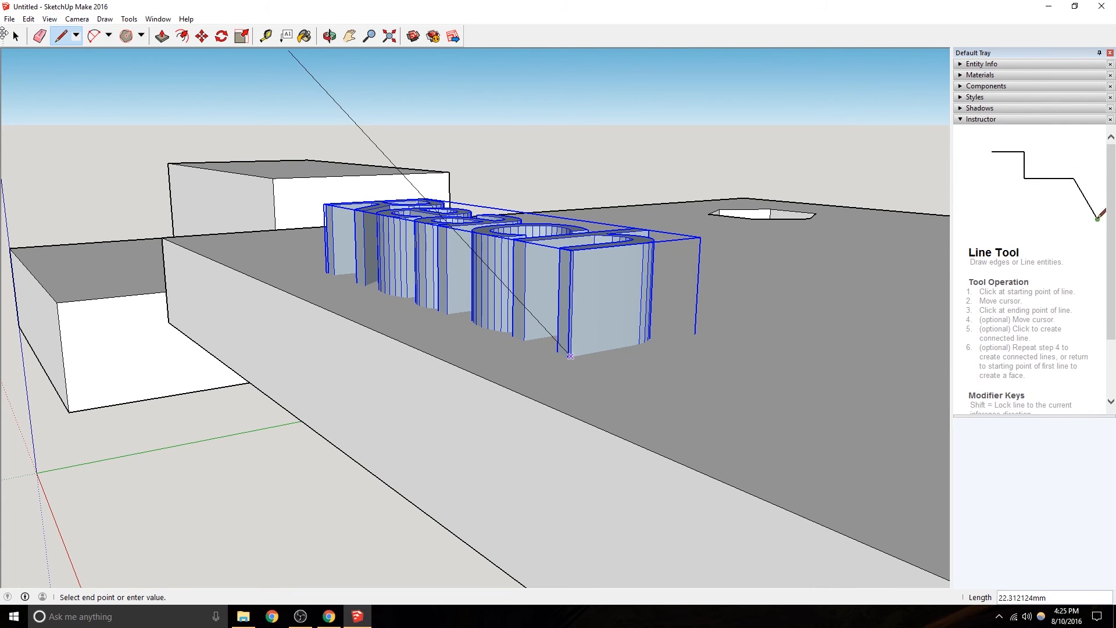
pyautogui.press('space')
# Reopen the Reach text component and move all the letters' top faces 6 mm down along the blue axis.
pyautogui.doubleClick(591, 316)
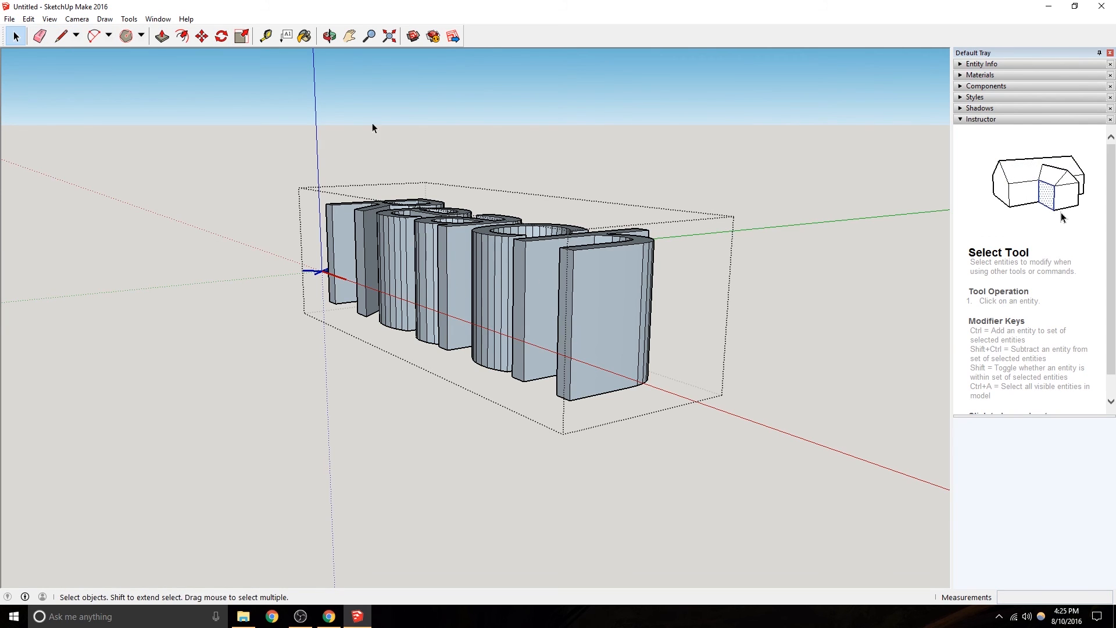
pyautogui.click(61, 37)
pyautogui.click(15, 36)
pyautogui.moveTo(271, 139); pyautogui.dragTo(748, 301)
pyautogui.moveTo(515, 294); pyautogui.dragTo(593, 244, button='middle')
pyautogui.moveTo(180, 97); pyautogui.dragTo(770, 286)
pyautogui.moveTo(809, 296); pyautogui.dragTo(491, 366, button='middle')
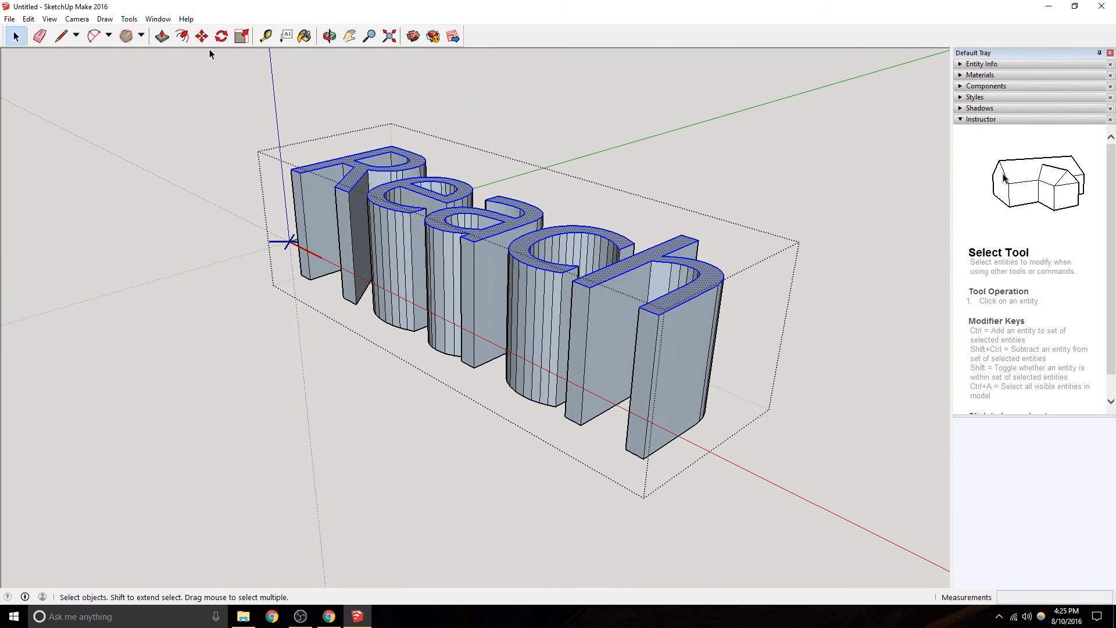
pyautogui.click(201, 36)
pyautogui.click(482, 239)
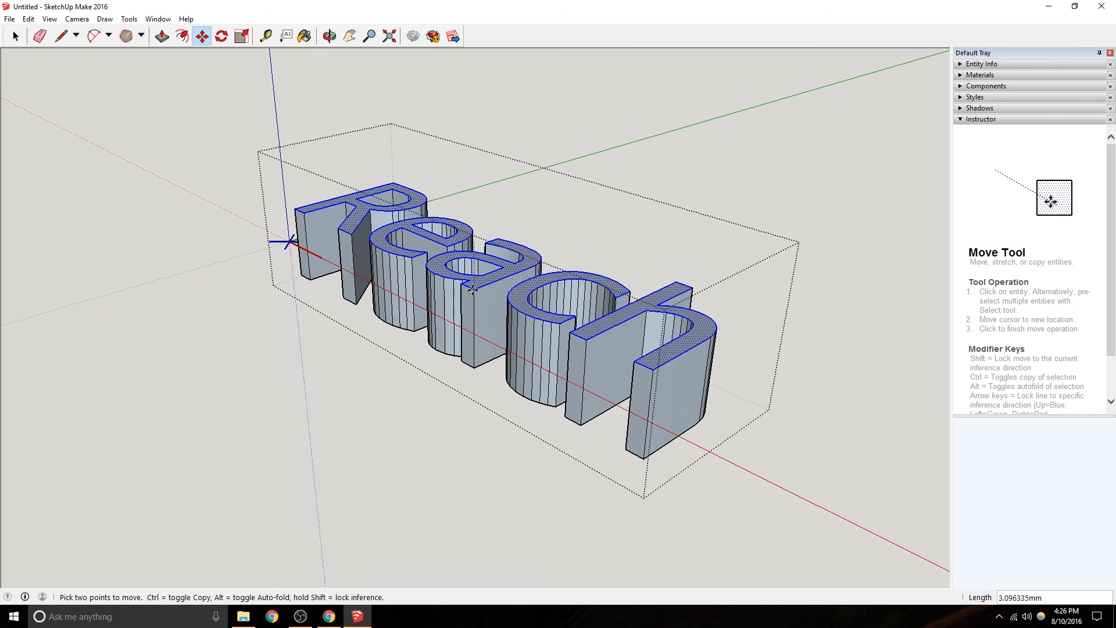
pyautogui.press('Return')
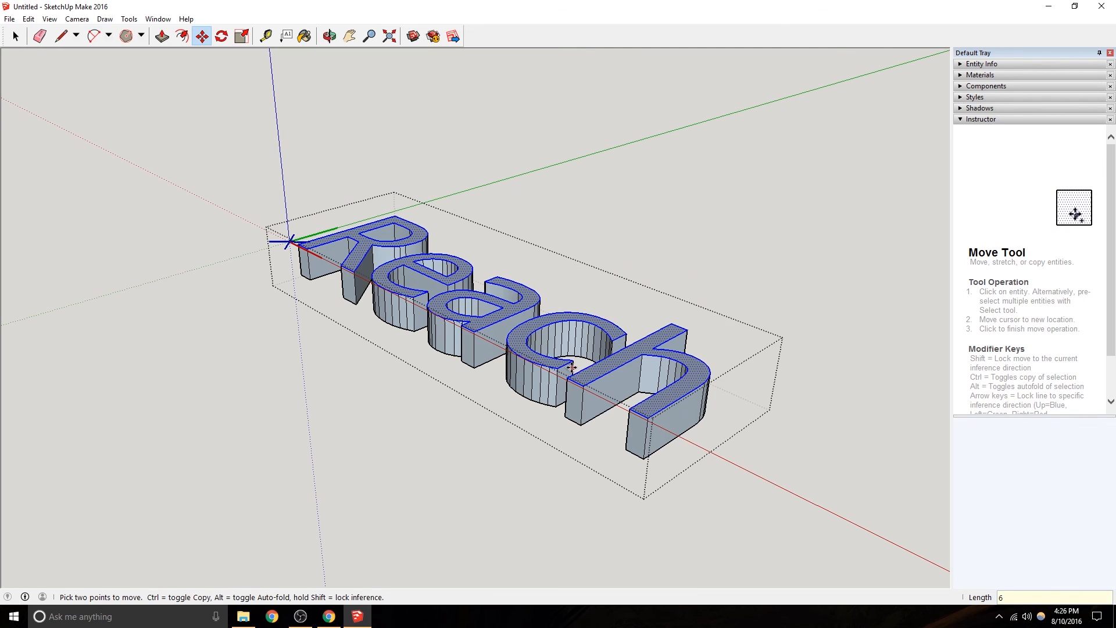
pyautogui.moveTo(473, 288); pyautogui.dragTo(469, 243, button='middle')
# Delete the top faces of the letters h, c, a, e and R, keeping their edges.
pyautogui.click(16, 37)
pyautogui.moveTo(539, 344); pyautogui.dragTo(628, 524, button='middle')
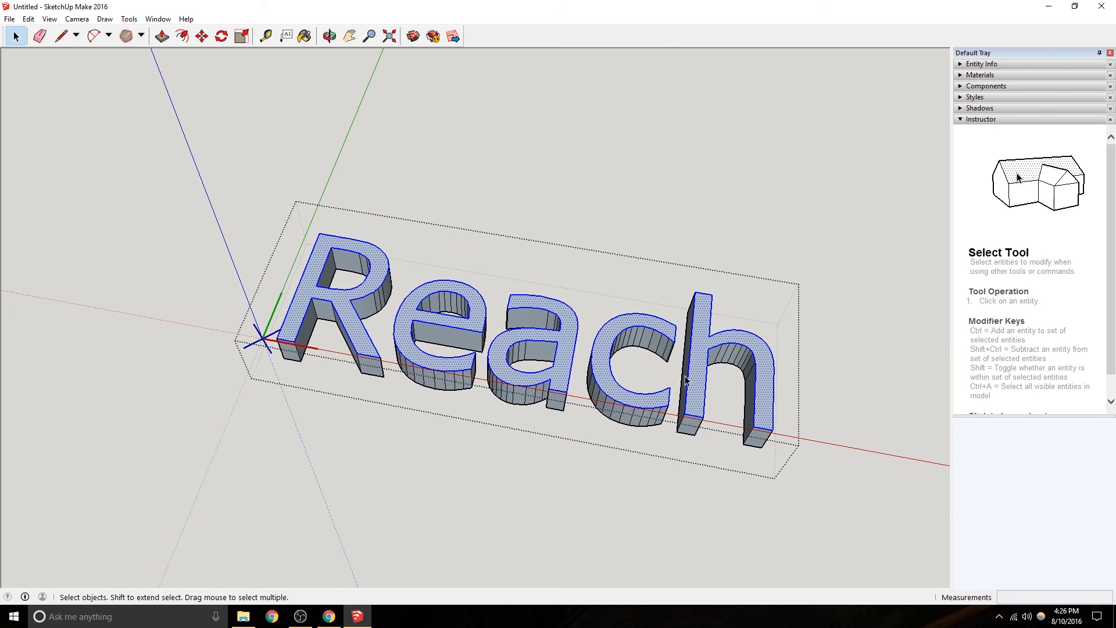
pyautogui.scroll(2, 685, 381)
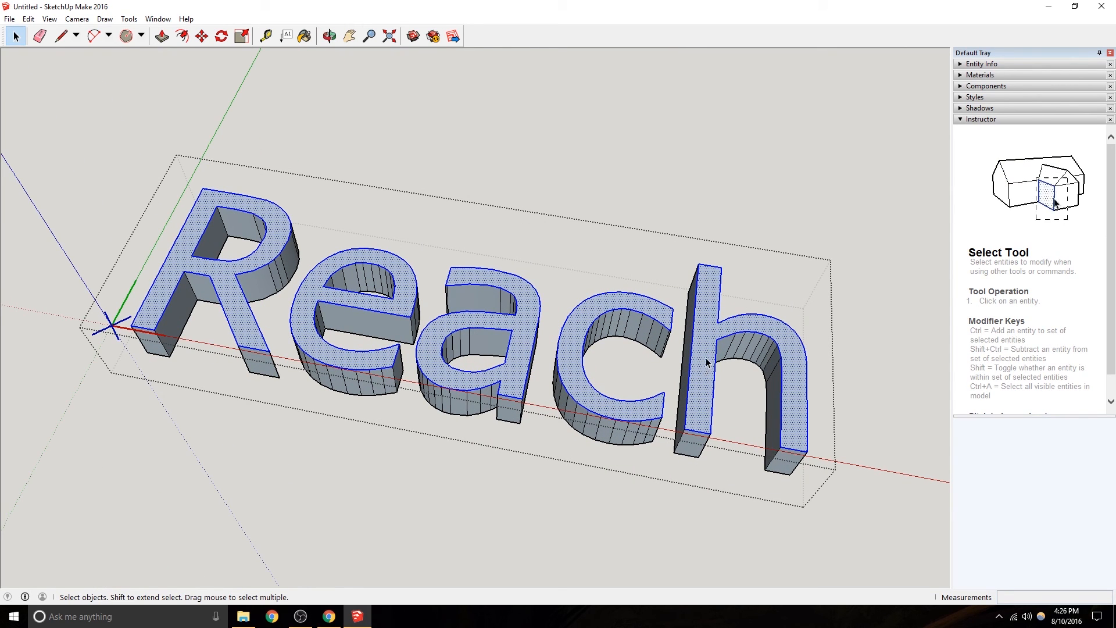
pyautogui.moveTo(745, 411); pyautogui.dragTo(705, 337, button='middle')
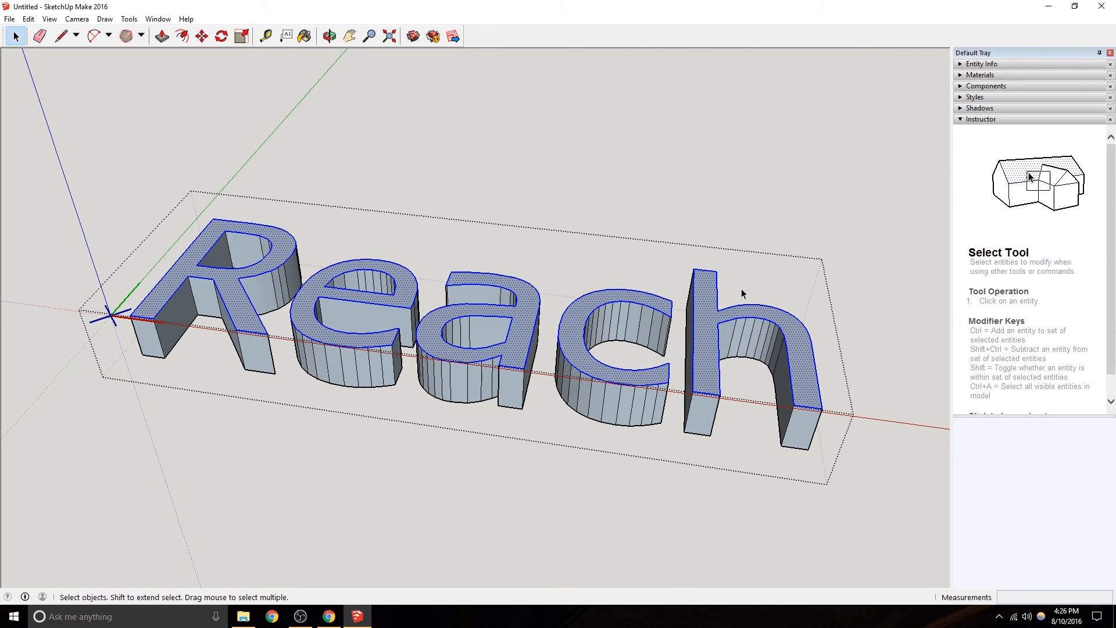
pyautogui.click(711, 338)
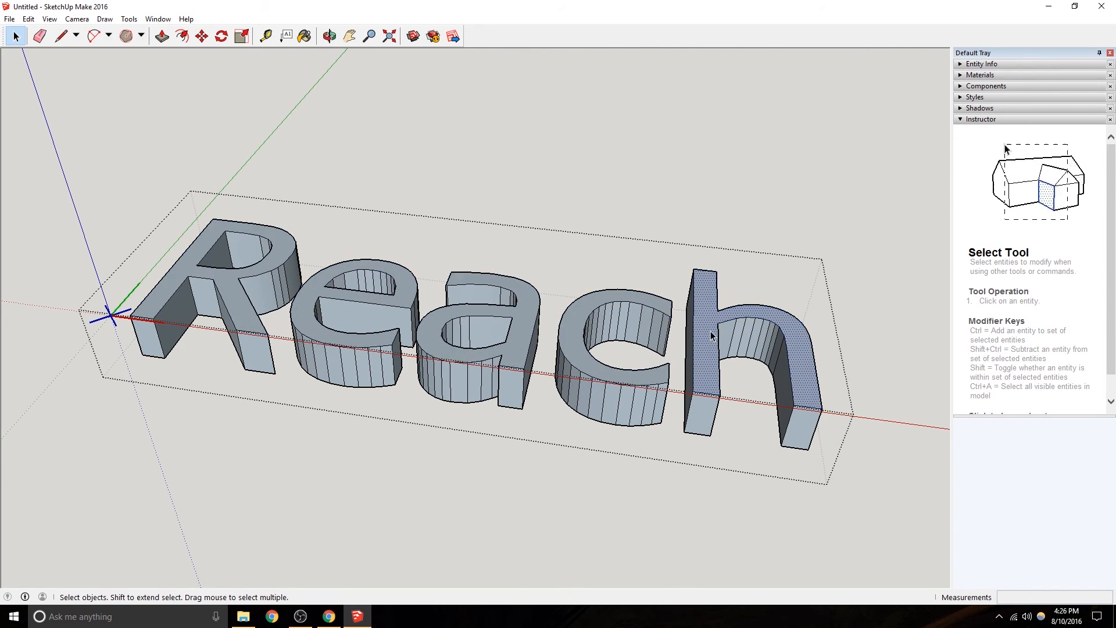
pyautogui.press('Delete')
pyautogui.click(576, 336)
pyautogui.press('Delete')
pyautogui.click(519, 341)
pyautogui.press('Delete')
pyautogui.click(369, 298)
pyautogui.press('Delete')
pyautogui.click(227, 269)
pyautogui.press('Delete')
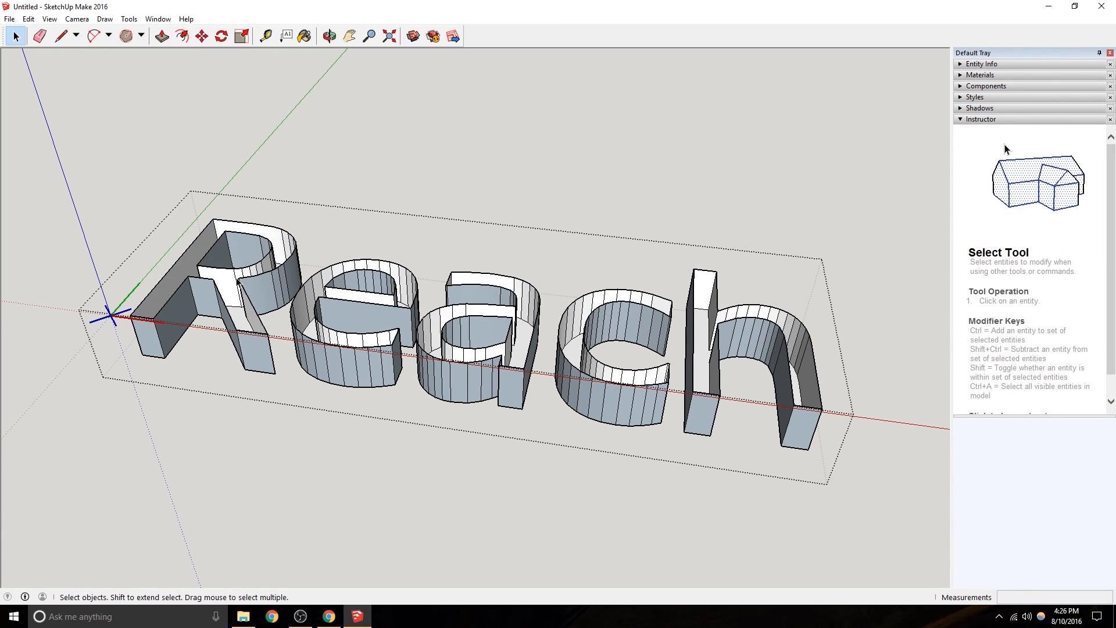
# Select the top outline edges of all five letters and copy them.
pyautogui.moveTo(232, 279); pyautogui.dragTo(309, 212, button='middle')
pyautogui.click(28, 19)
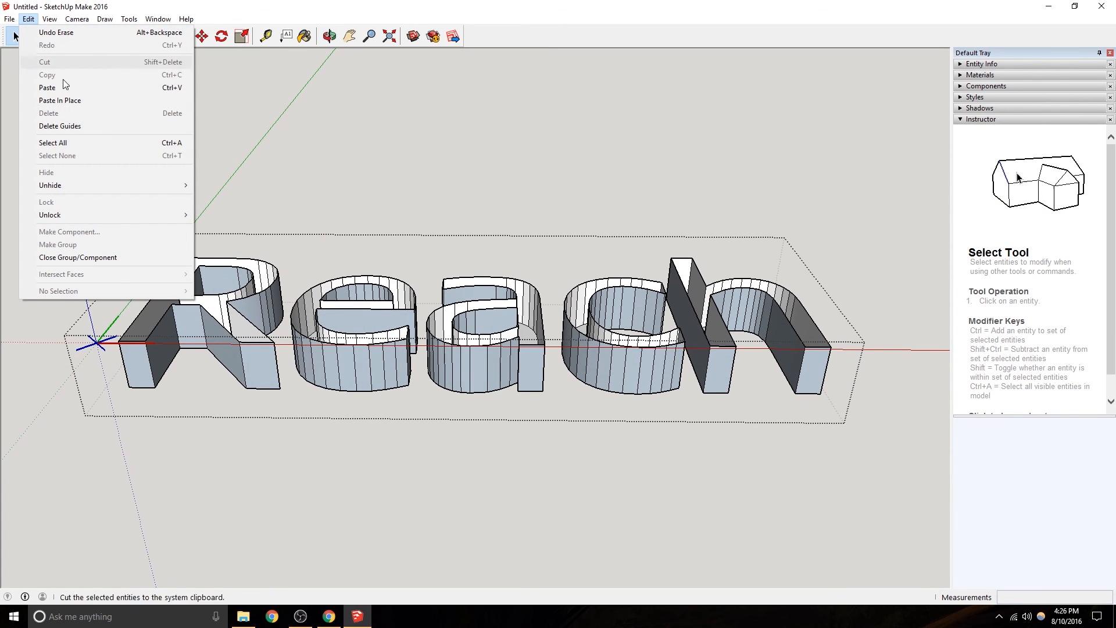
pyautogui.click(543, 387)
pyautogui.moveTo(491, 365); pyautogui.dragTo(481, 148, button='middle')
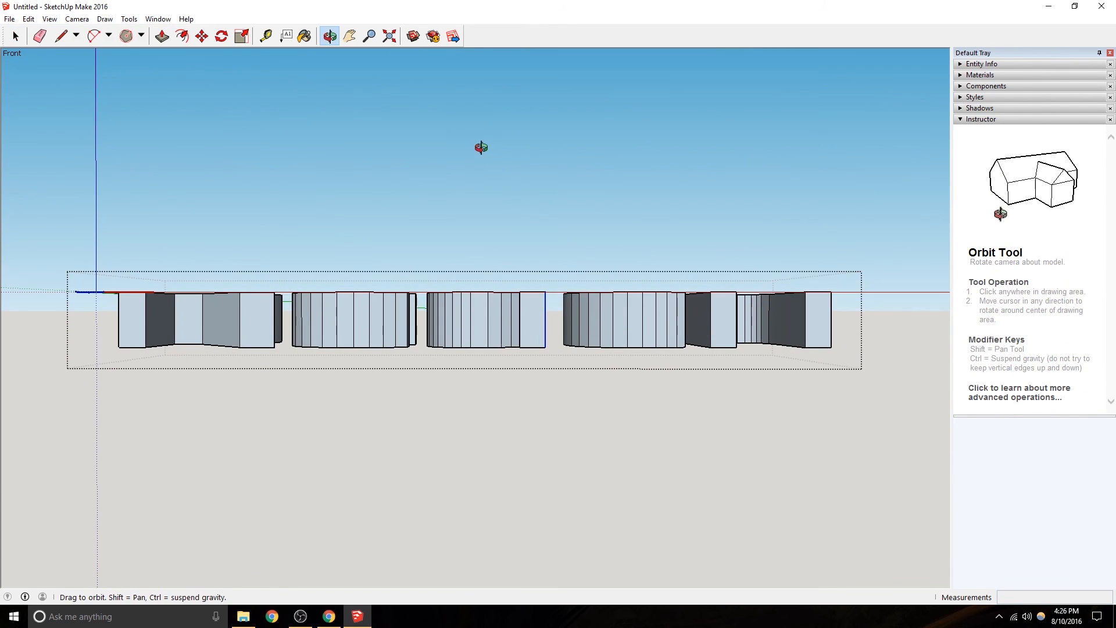
pyautogui.moveTo(86, 146); pyautogui.dragTo(905, 325)
pyautogui.moveTo(390, 324); pyautogui.dragTo(366, 455, button='middle')
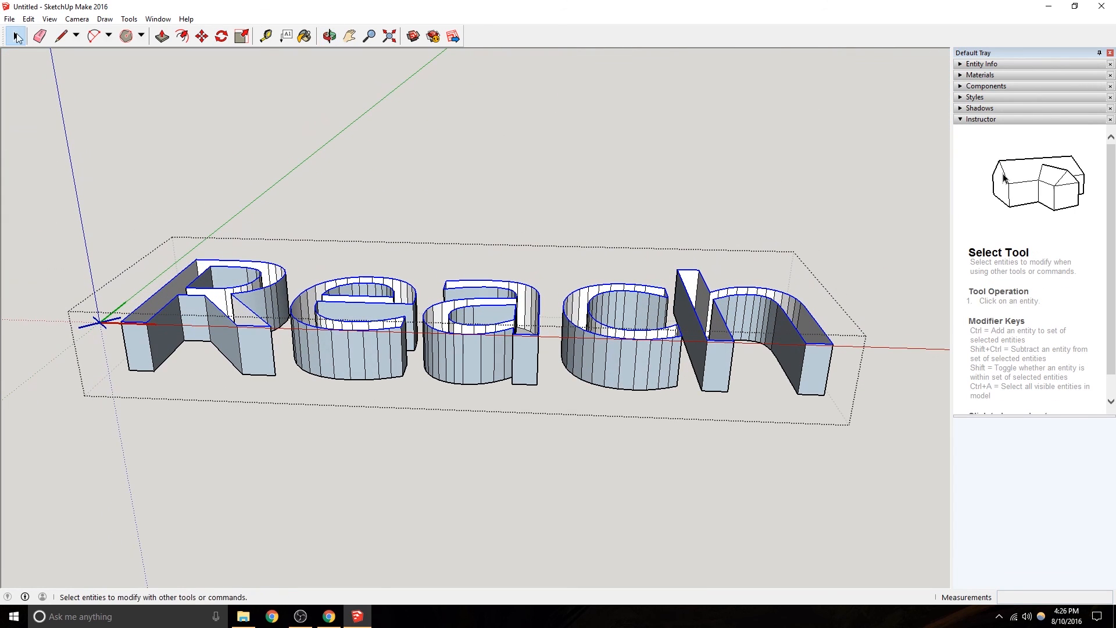
pyautogui.click(29, 19)
pyautogui.click(61, 74)
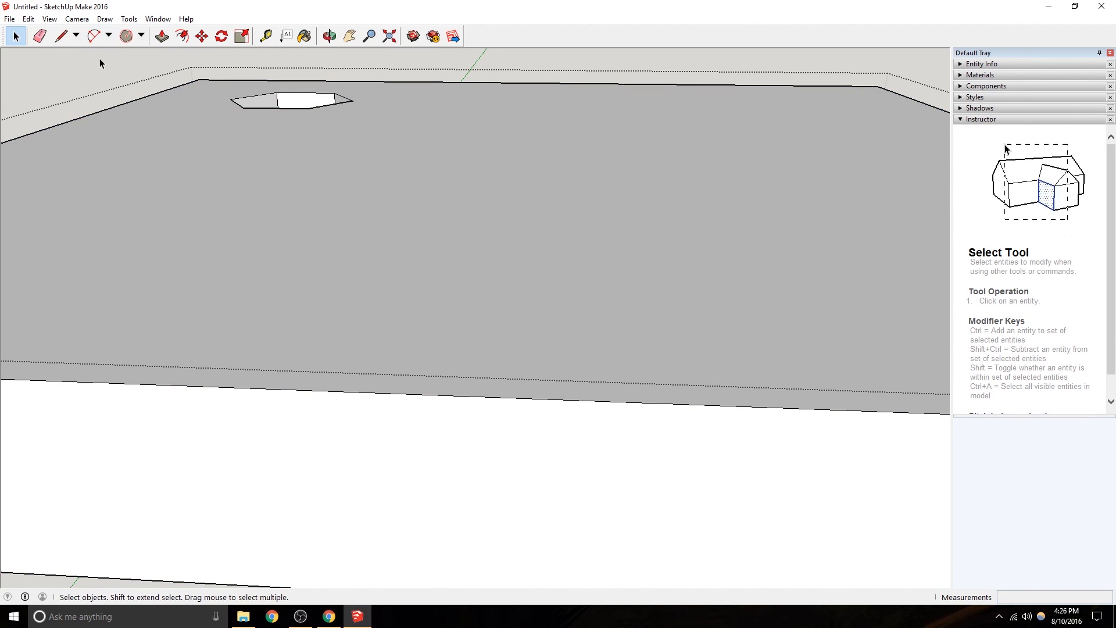
# Paste the copied letter outlines in place on the plate's top face and select the R's face.
pyautogui.click(29, 18)
pyautogui.click(86, 101)
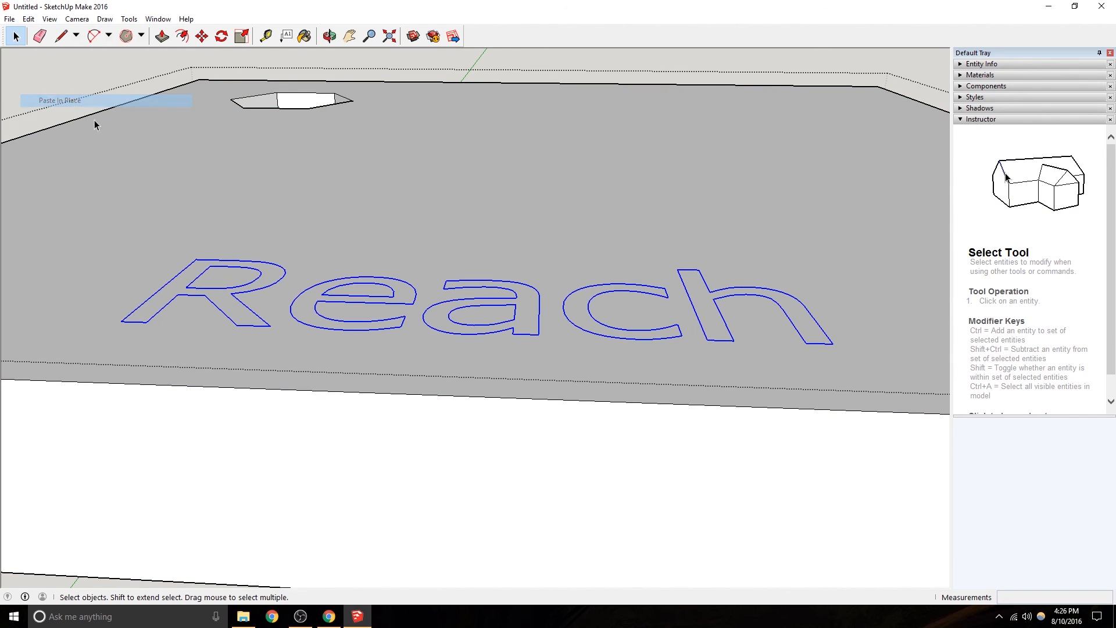
pyautogui.click(231, 310)
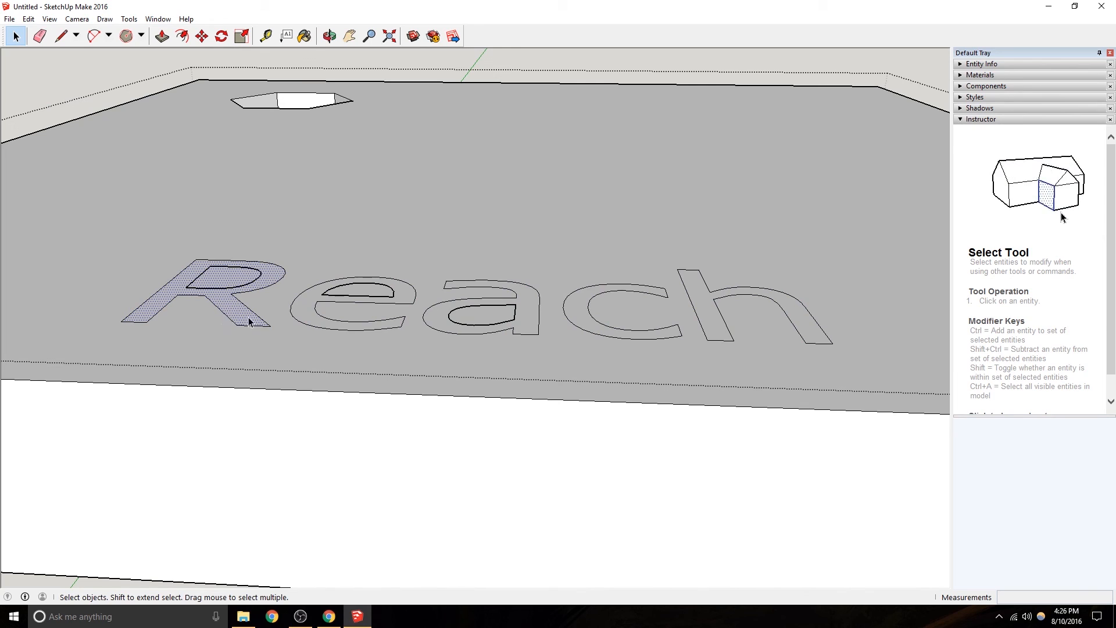
# Draw a line about 5.9 mm long across the R, through its enclosed counter, to divide the letter's face.
pyautogui.click(60, 37)
pyautogui.scroll(4, 211, 255)
pyautogui.moveTo(212, 259); pyautogui.dragTo(199, 321, button='middle')
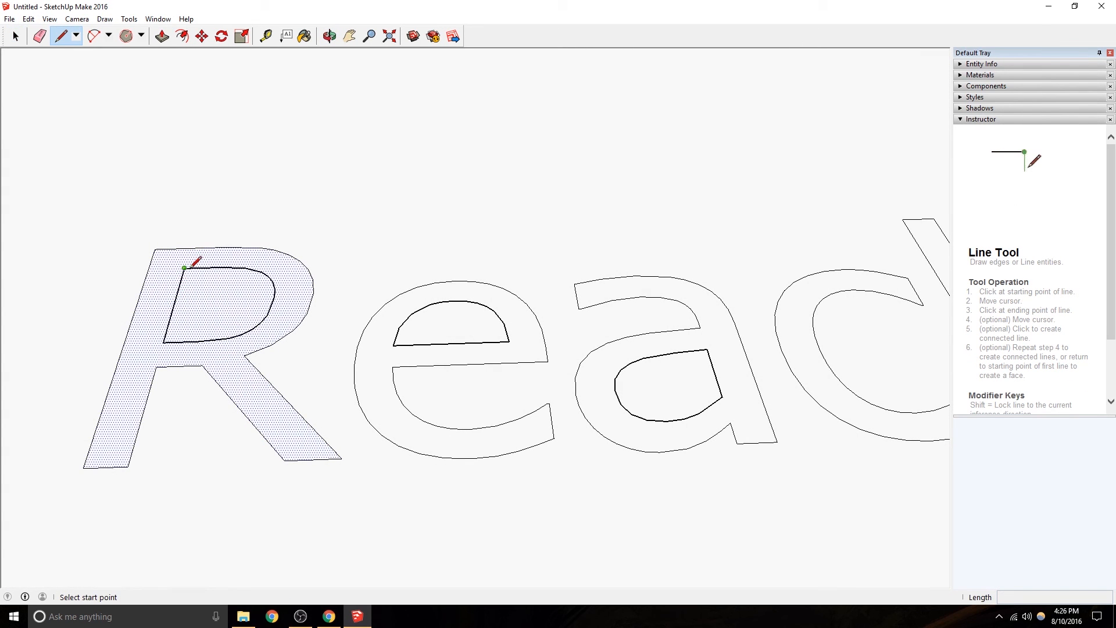
pyautogui.click(174, 303)
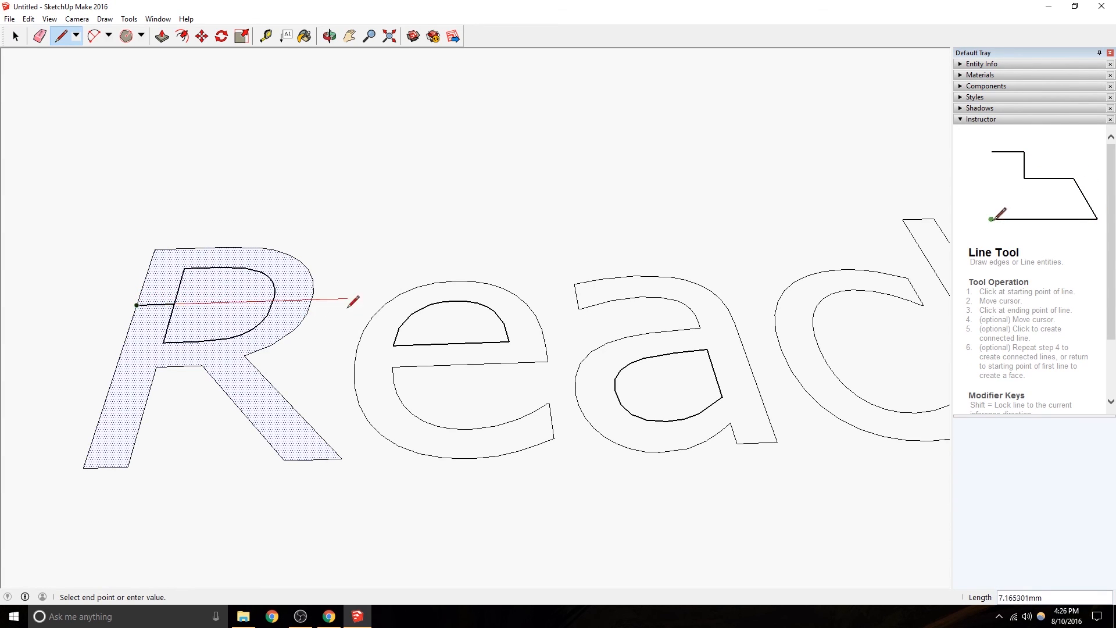
pyautogui.click(312, 300)
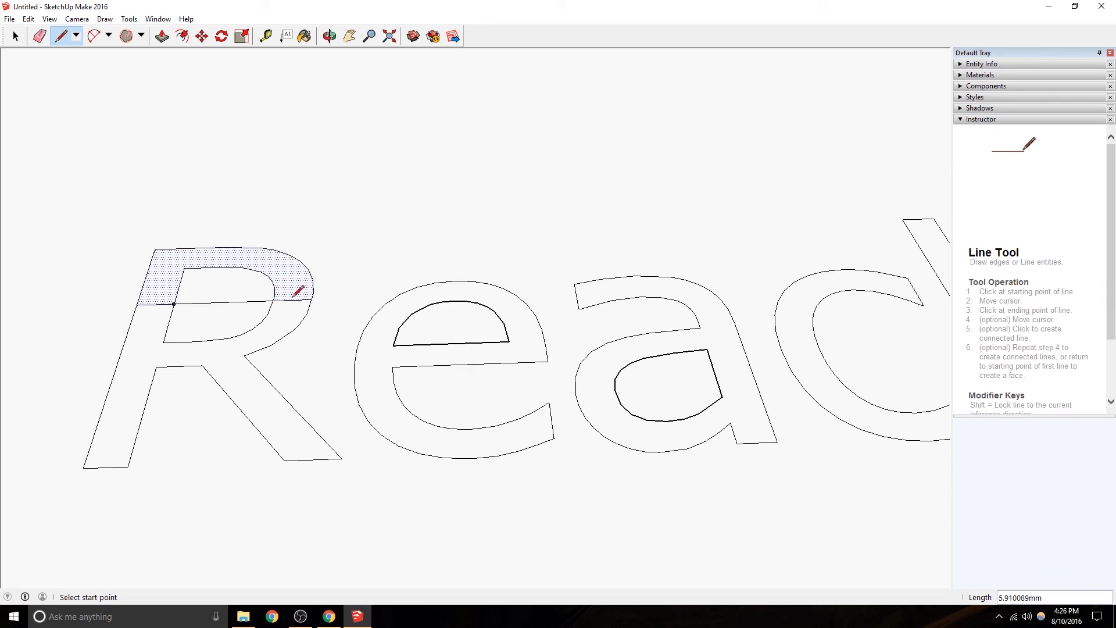
# Draw a line through the e's enclosed counter, from the crossbar's lower edge to the letter's upper outline.
pyautogui.click(461, 343)
pyautogui.click(460, 301)
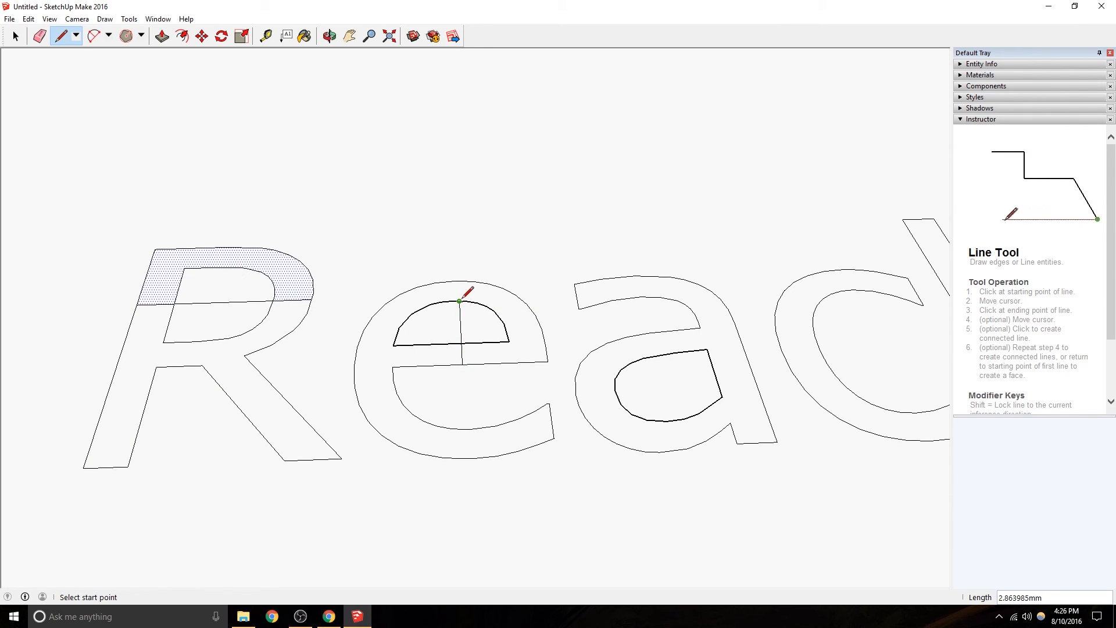
pyautogui.click(459, 281)
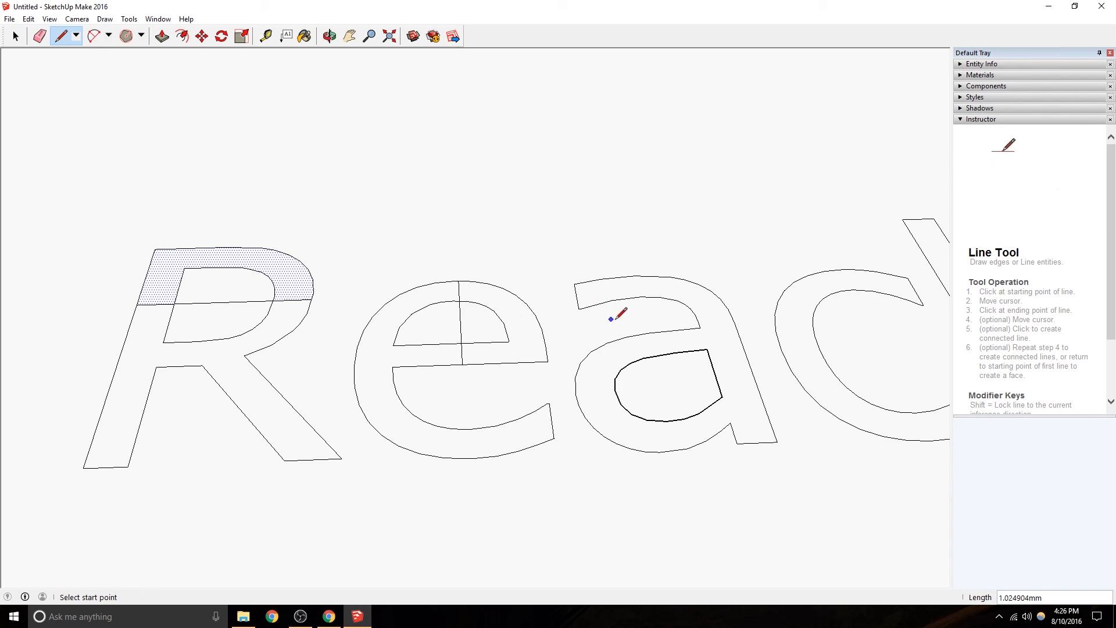
# Connect the a's enclosed counter to its outer outline with one short line on each side.
pyautogui.hotkey('ctrl', 'z')
pyautogui.click(751, 370)
pyautogui.press('Escape')
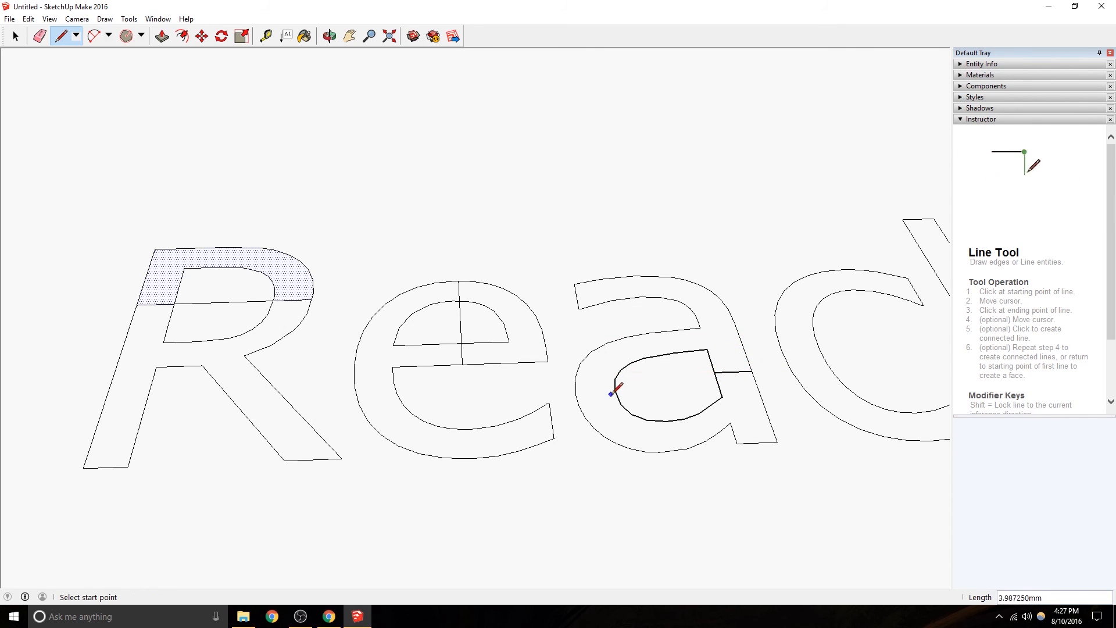
pyautogui.click(615, 390)
pyautogui.click(575, 392)
pyautogui.scroll(-4, 835, 375)
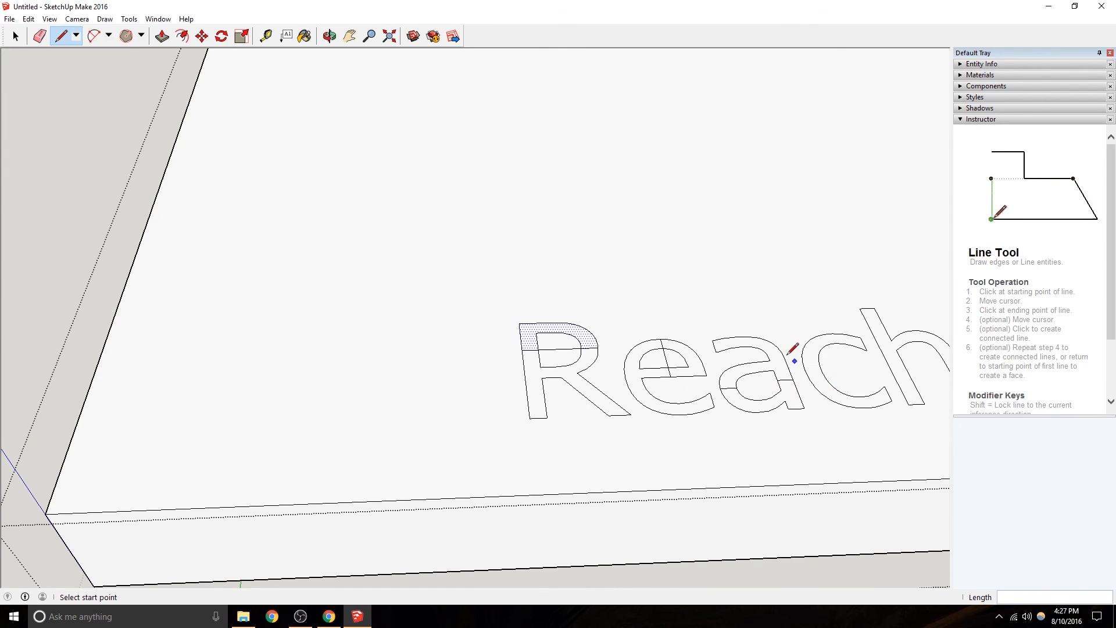
# Erase the dividing lines drawn across the R, e and a outlines on the plate's top face.
pyautogui.click(39, 36)
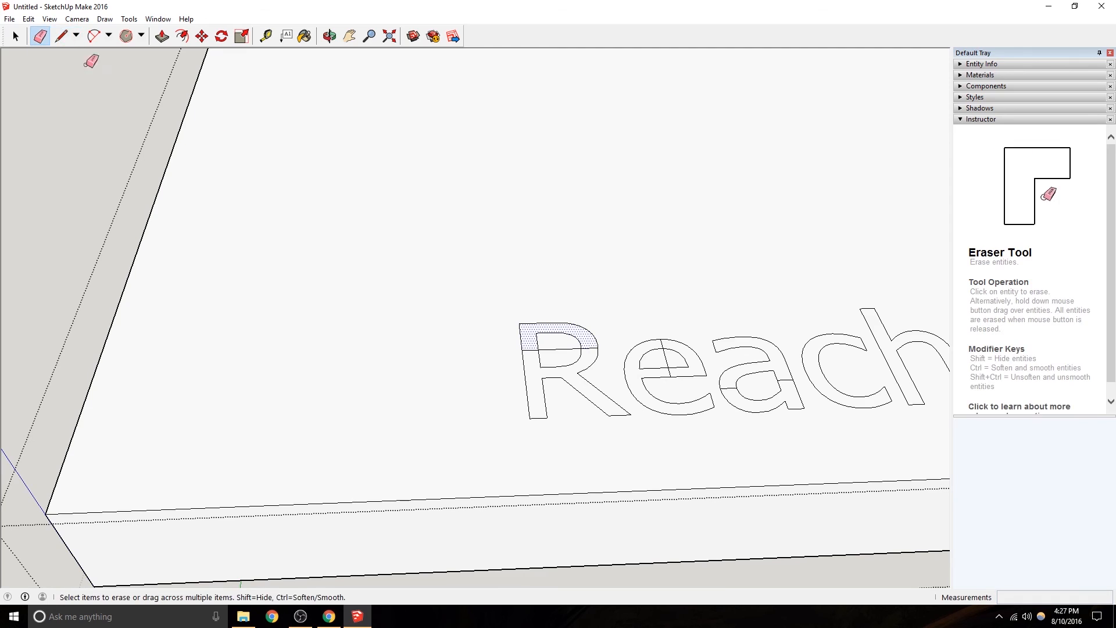
pyautogui.click(587, 347)
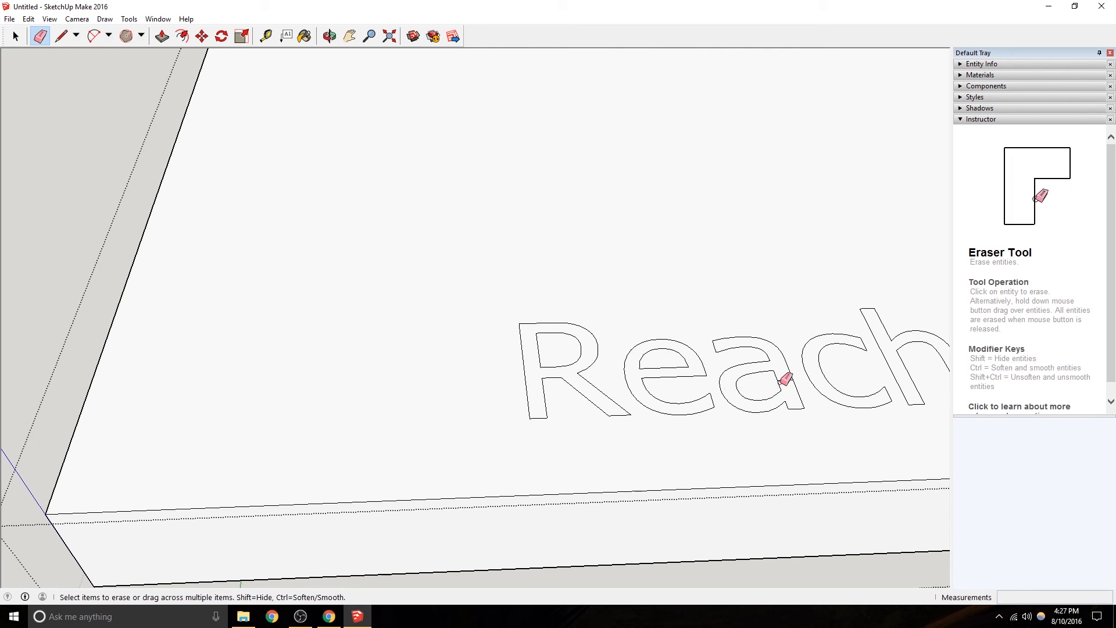
pyautogui.keyDown('shift'); pyautogui.moveTo(840, 374); pyautogui.dragTo(636, 374, button='middle'); pyautogui.keyUp('shift')
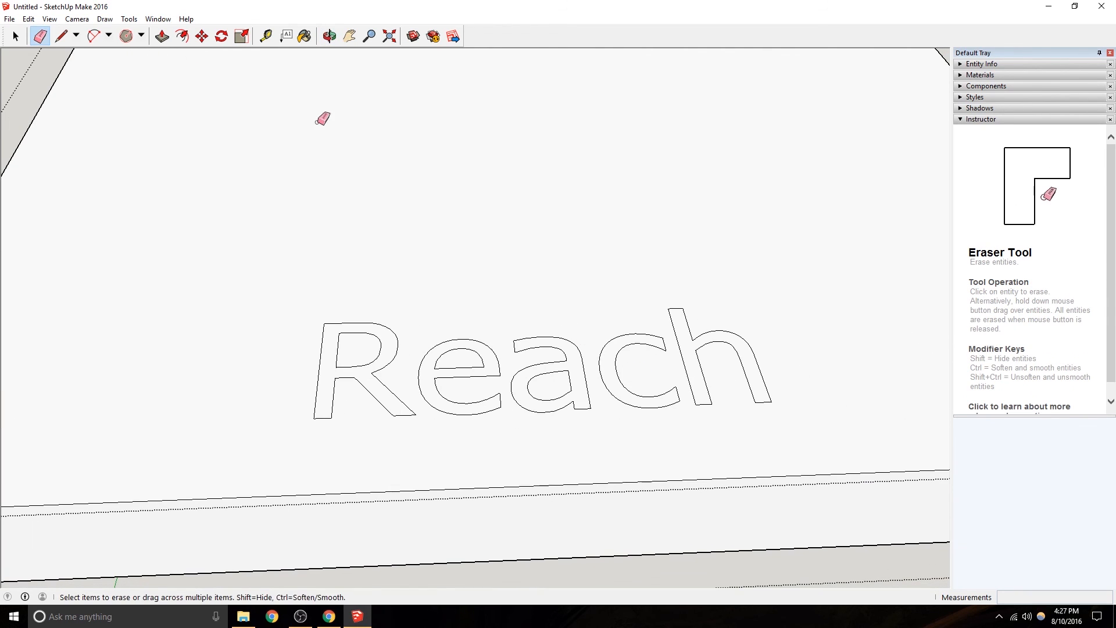
# Delete the faces inside the outlines of all five letters of "Reach" on the plate's top face.
pyautogui.click(18, 38)
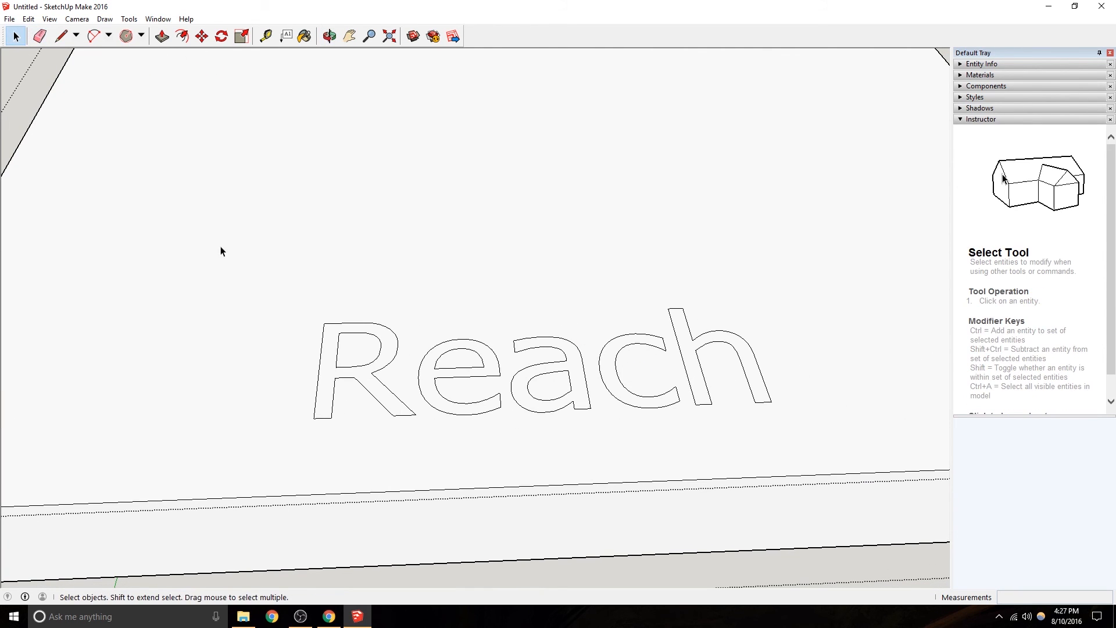
pyautogui.click(342, 364)
pyautogui.keyDown('ctrl'); pyautogui.click(438, 379); pyautogui.keyUp('ctrl')
pyautogui.keyDown('ctrl'); pyautogui.click(517, 387); pyautogui.keyUp('ctrl')
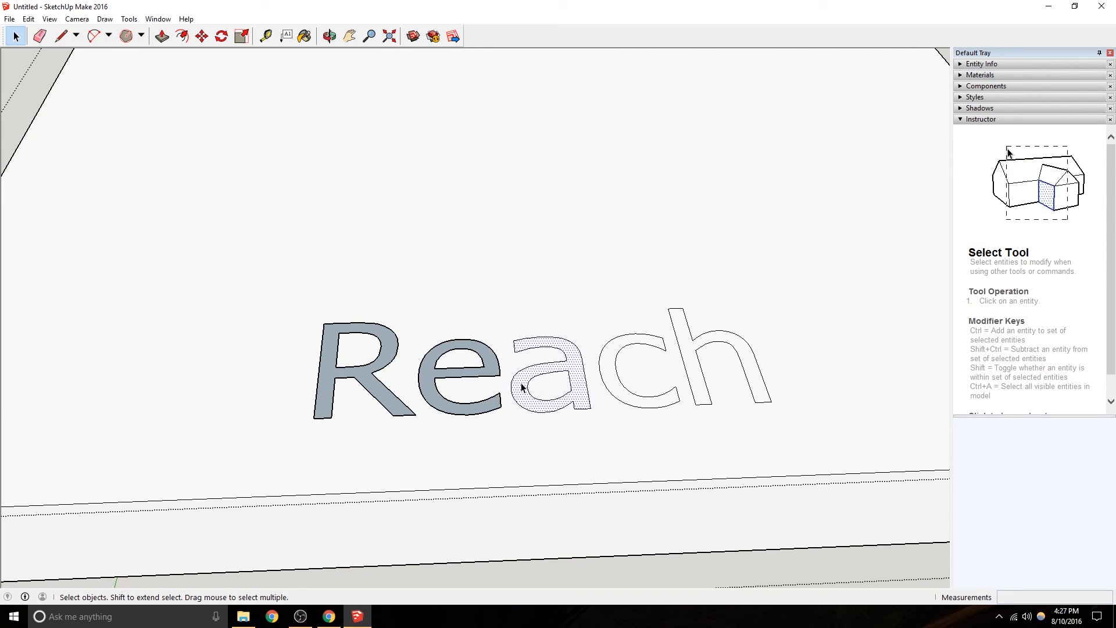
pyautogui.keyDown('ctrl'); pyautogui.click(610, 375); pyautogui.keyUp('ctrl')
pyautogui.keyDown('ctrl'); pyautogui.click(705, 399); pyautogui.keyUp('ctrl')
pyautogui.scroll(-1, 710, 402)
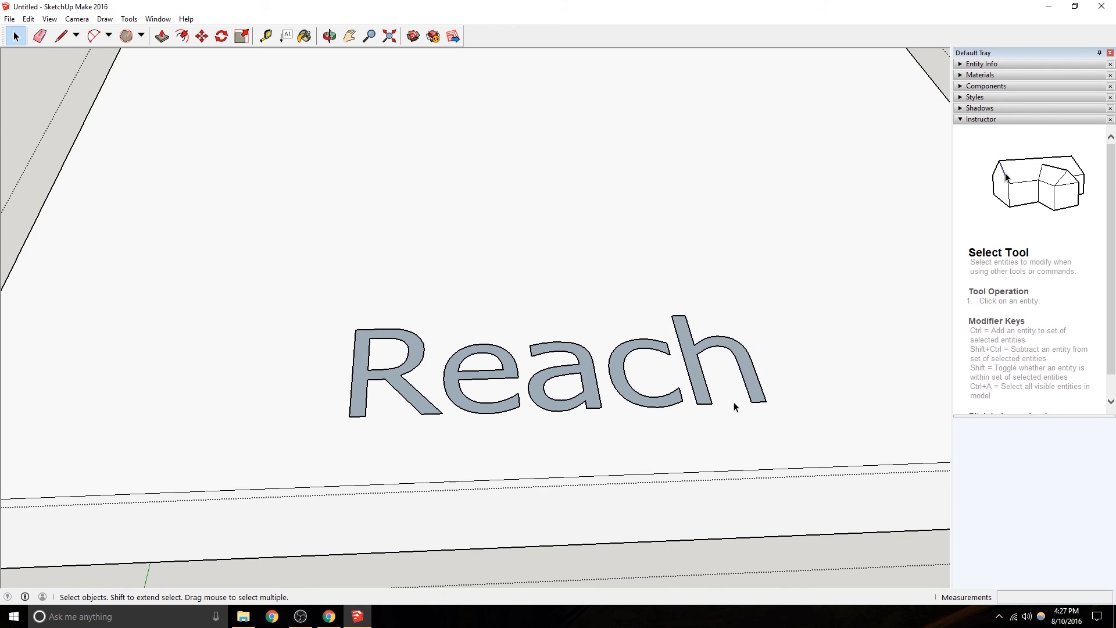
pyautogui.scroll(-2, 732, 402)
pyautogui.scroll(-2, 474, 288)
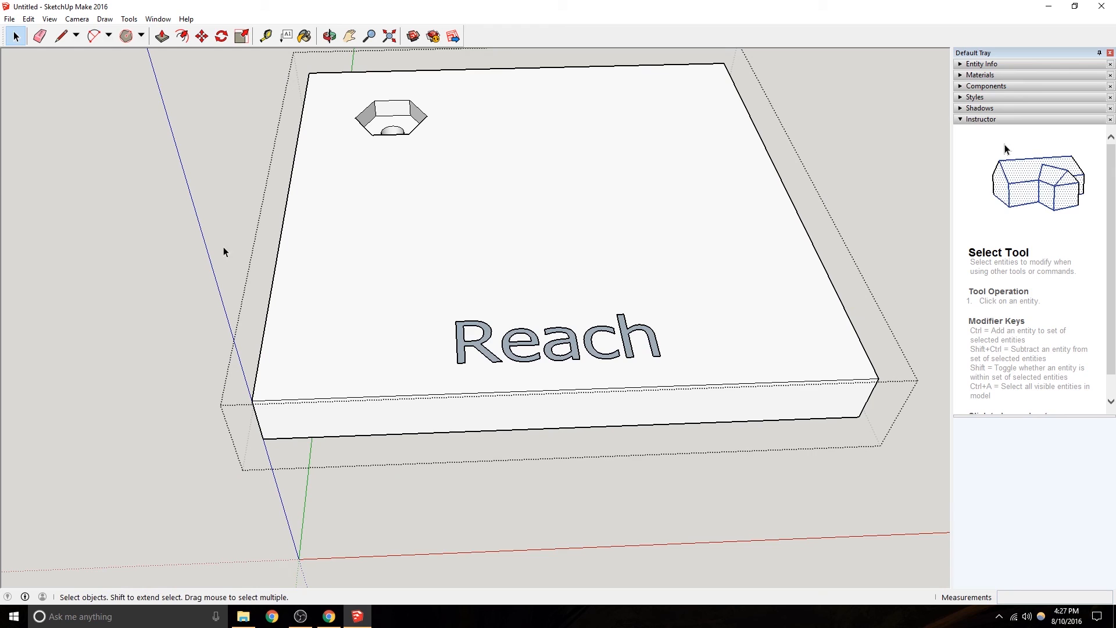
# Cut the 3D text component "Reach" and paste it in place inside the plate's group.
pyautogui.click(207, 273)
pyautogui.scroll(3, 561, 355)
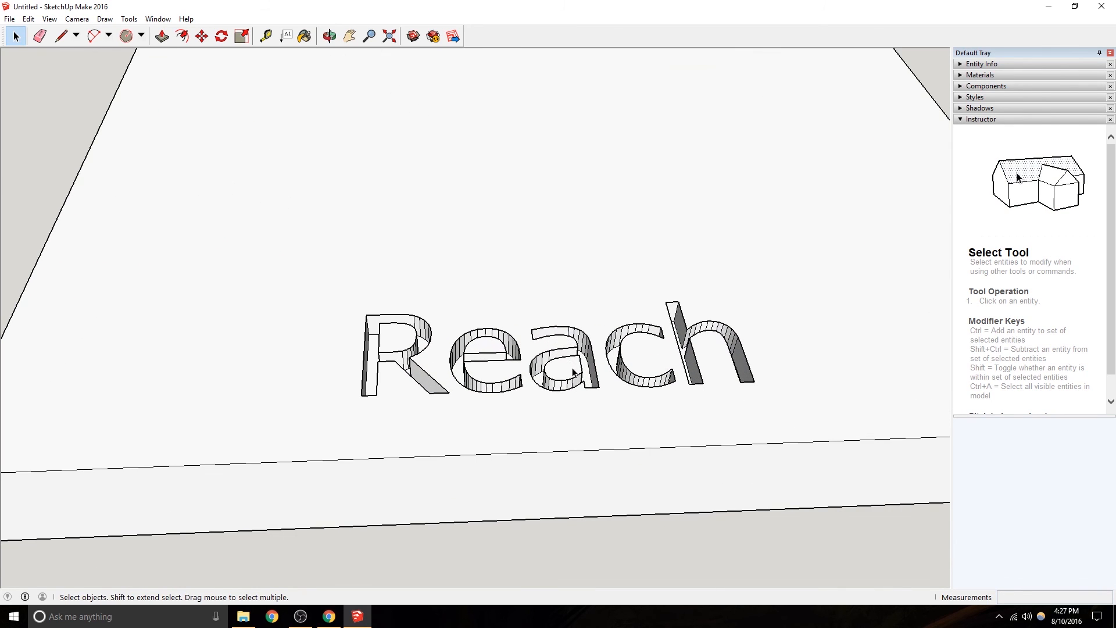
pyautogui.click(588, 358)
pyautogui.rightClick(587, 353)
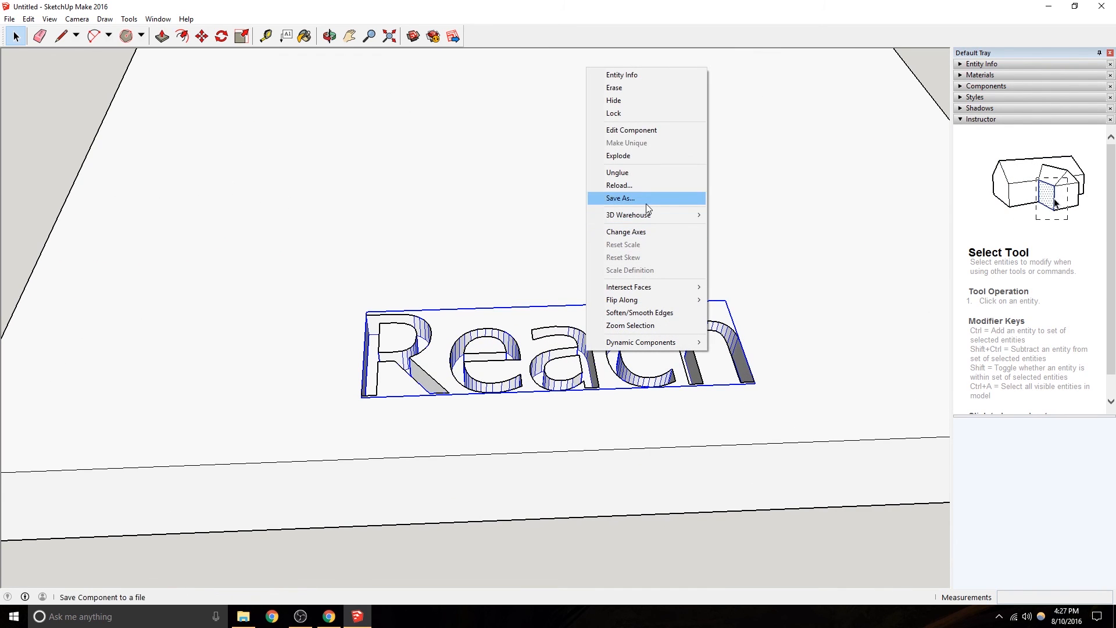
pyautogui.click(29, 19)
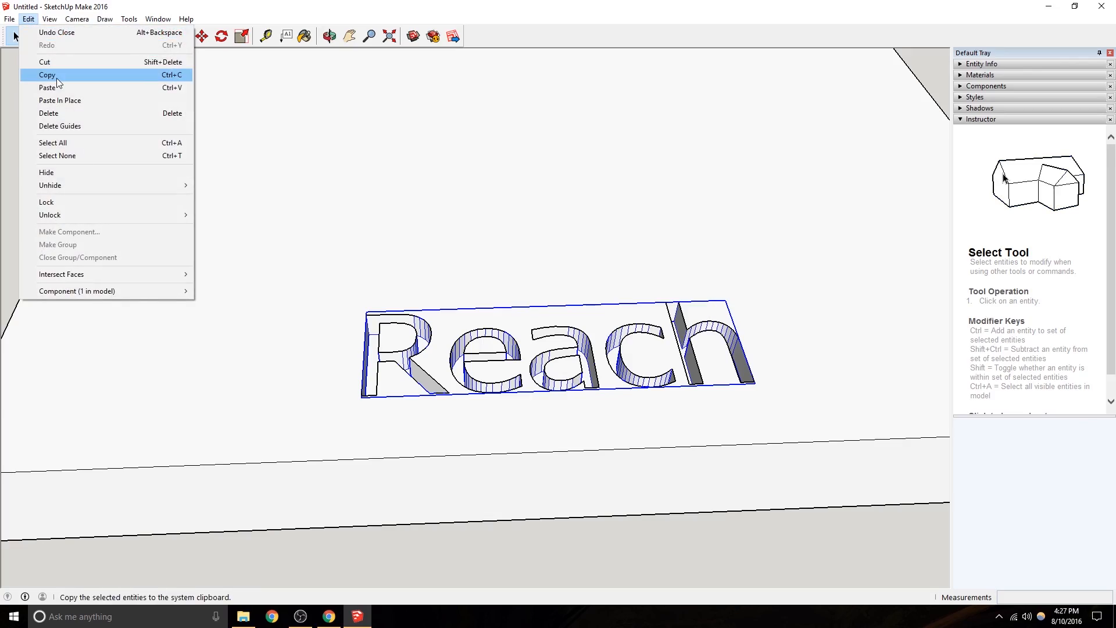
pyautogui.click(46, 63)
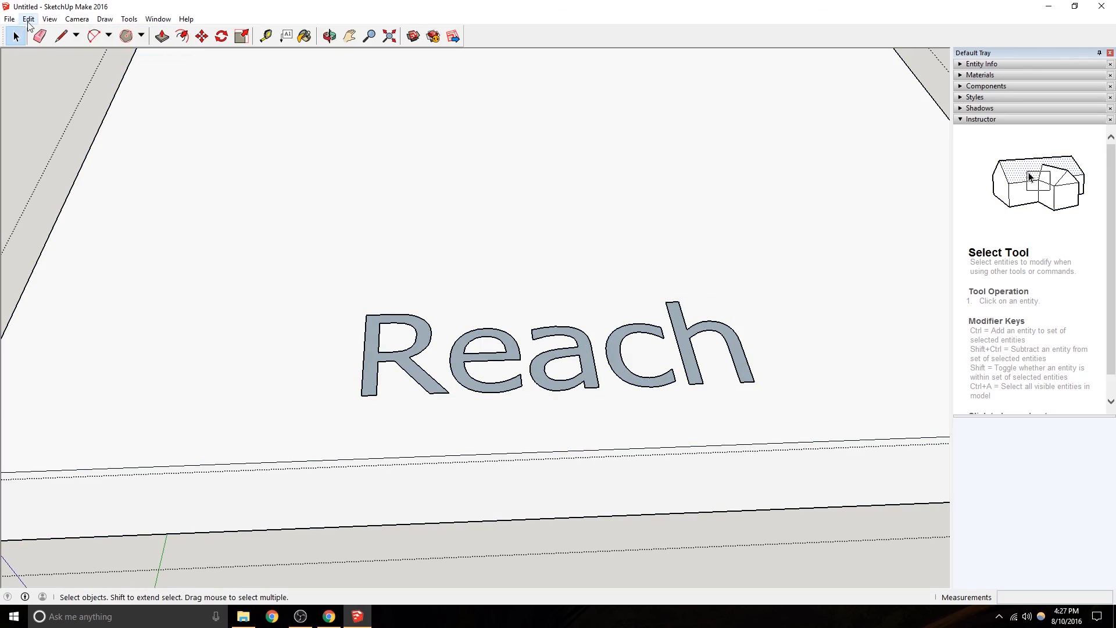
pyautogui.click(266, 246)
pyautogui.click(29, 19)
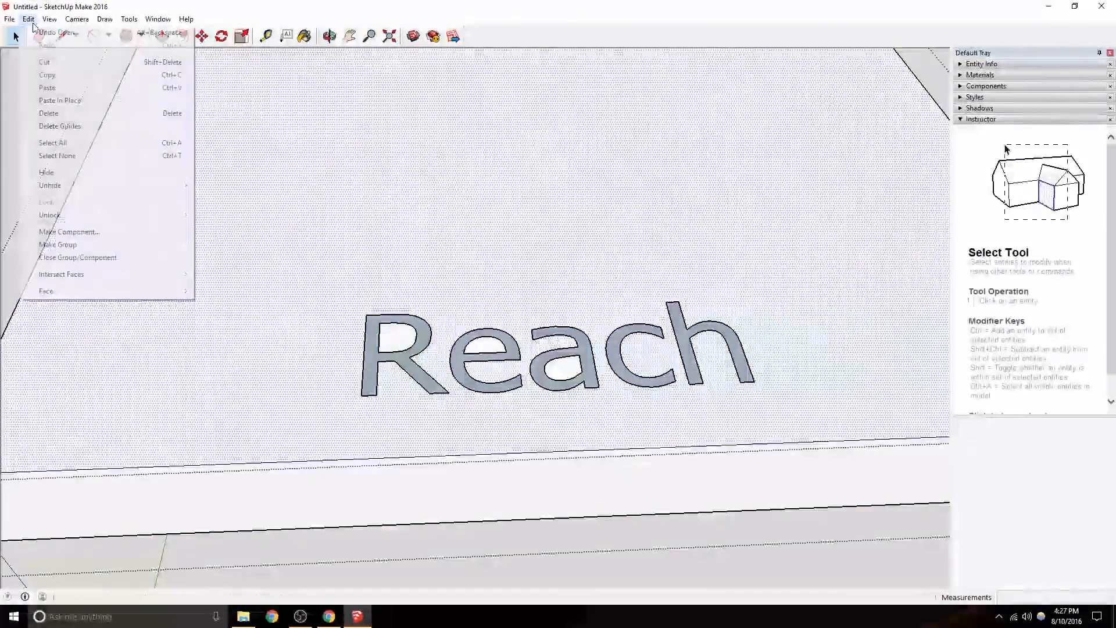
pyautogui.click(49, 113)
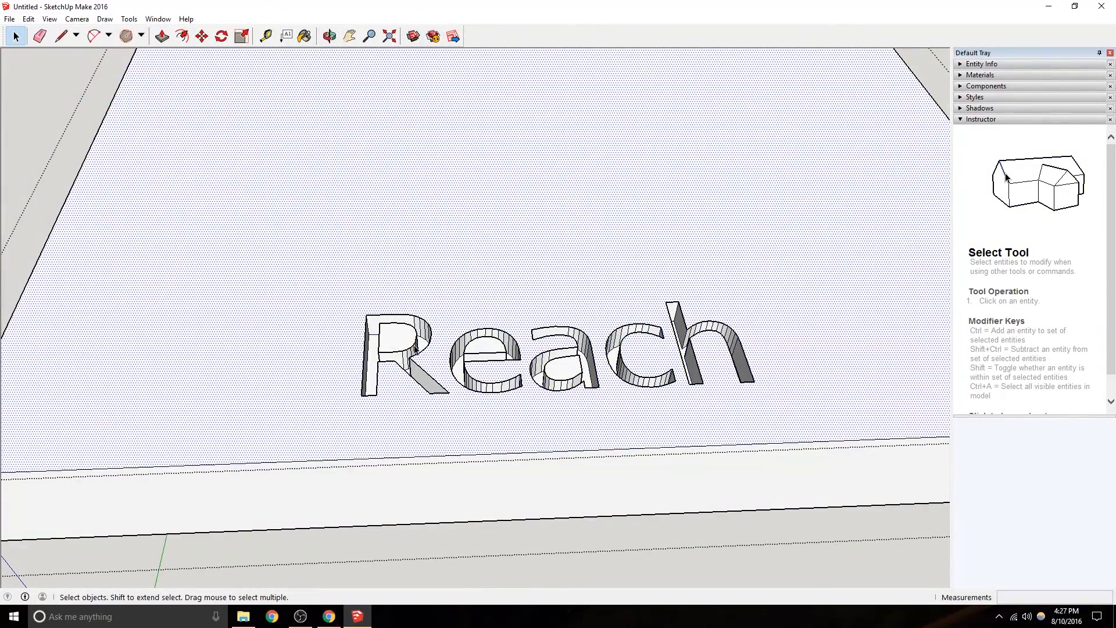
# Explode the pasted "Reach" text component inside the plate's group and close the group.
pyautogui.click(417, 347)
pyautogui.rightClick(424, 332)
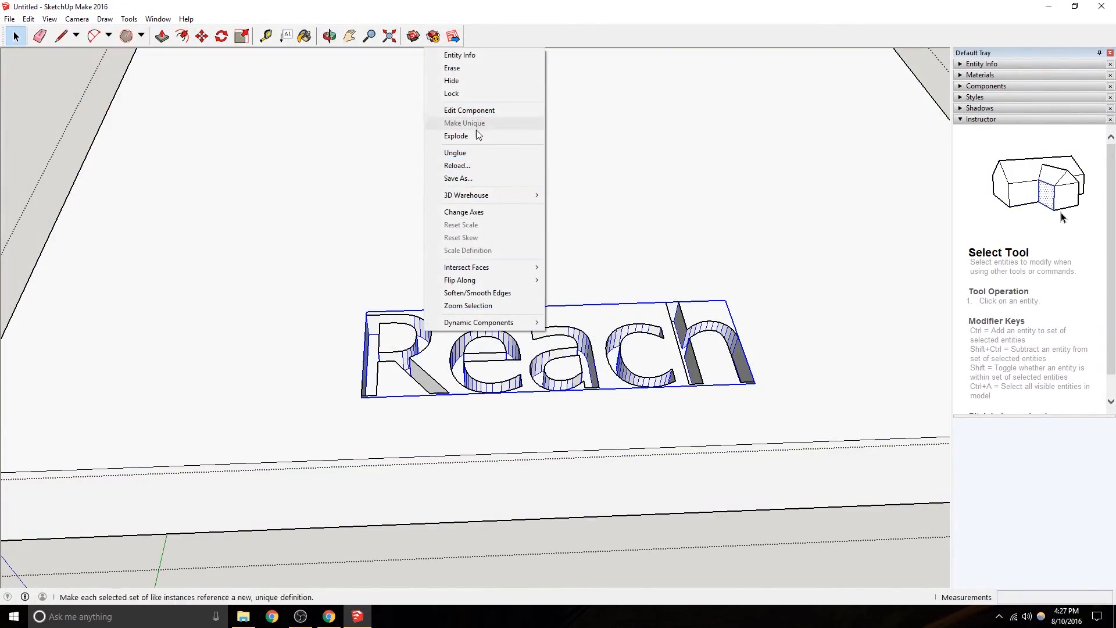
pyautogui.click(456, 136)
pyautogui.scroll(3, 485, 360)
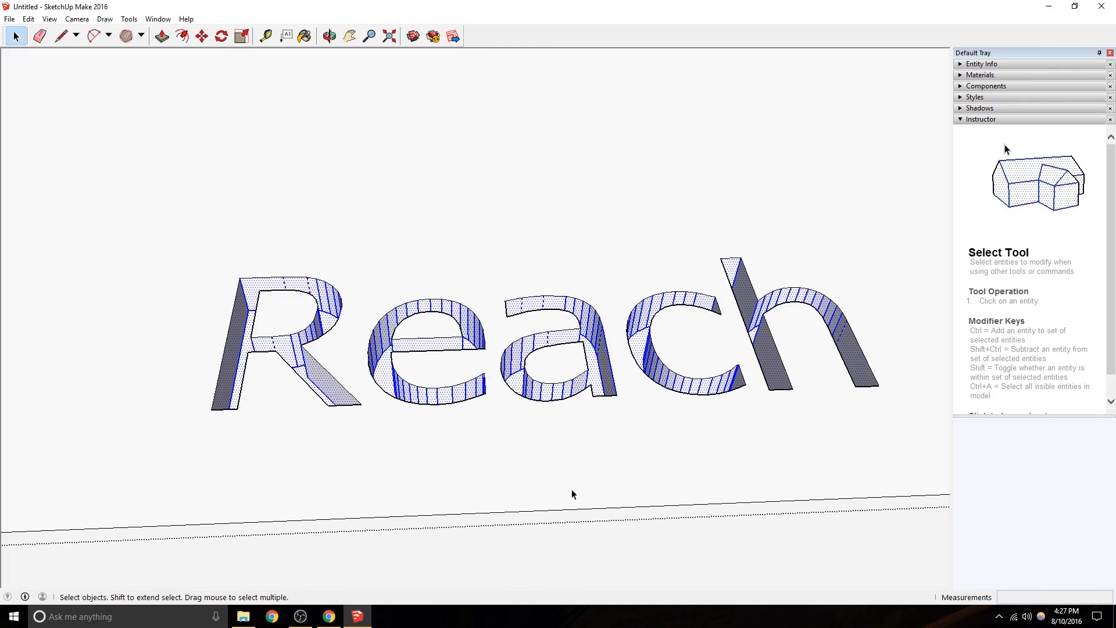
pyautogui.scroll(-3, 580, 513)
pyautogui.click(930, 81)
# Delete the stepped block standing beside the engraved plate.
pyautogui.scroll(3, 741, 279)
pyautogui.moveTo(524, 448); pyautogui.dragTo(528, 374, button='middle')
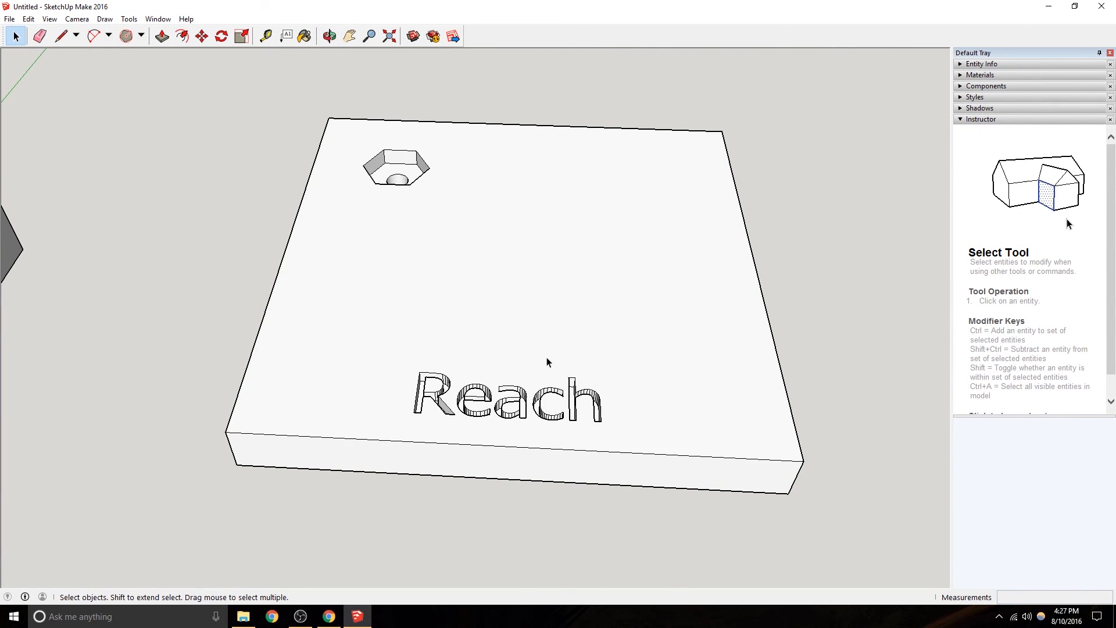
pyautogui.scroll(-3, 572, 364)
pyautogui.moveTo(518, 296); pyautogui.dragTo(442, 281, button='middle')
pyautogui.scroll(-1, 532, 375)
pyautogui.scroll(-3, 441, 285)
pyautogui.moveTo(477, 369); pyautogui.dragTo(364, 212, button='middle')
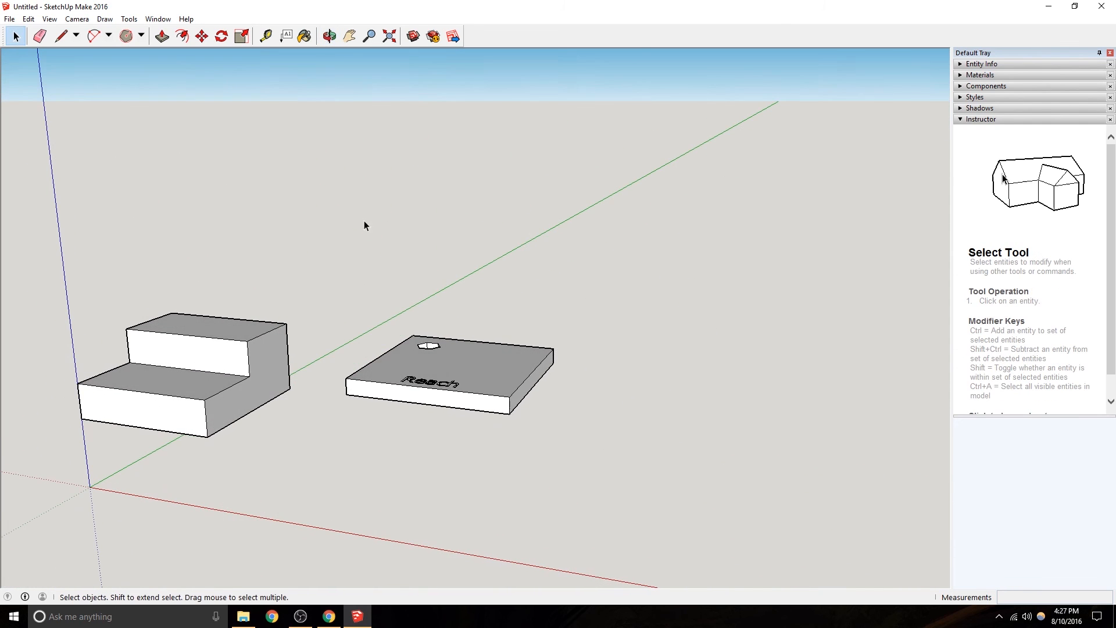
pyautogui.moveTo(1, 205); pyautogui.dragTo(2, 206)
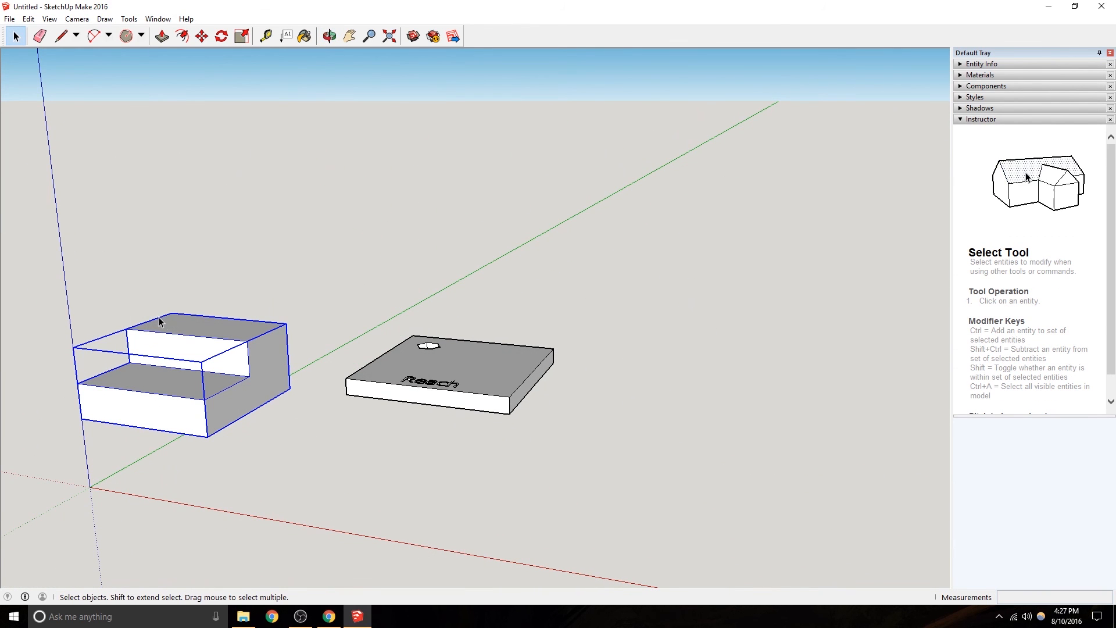
pyautogui.press('Delete')
# Draw a circle of about 6 mm radius on the plate's top face, between the hexagonal pocket and the text.
pyautogui.click(469, 374)
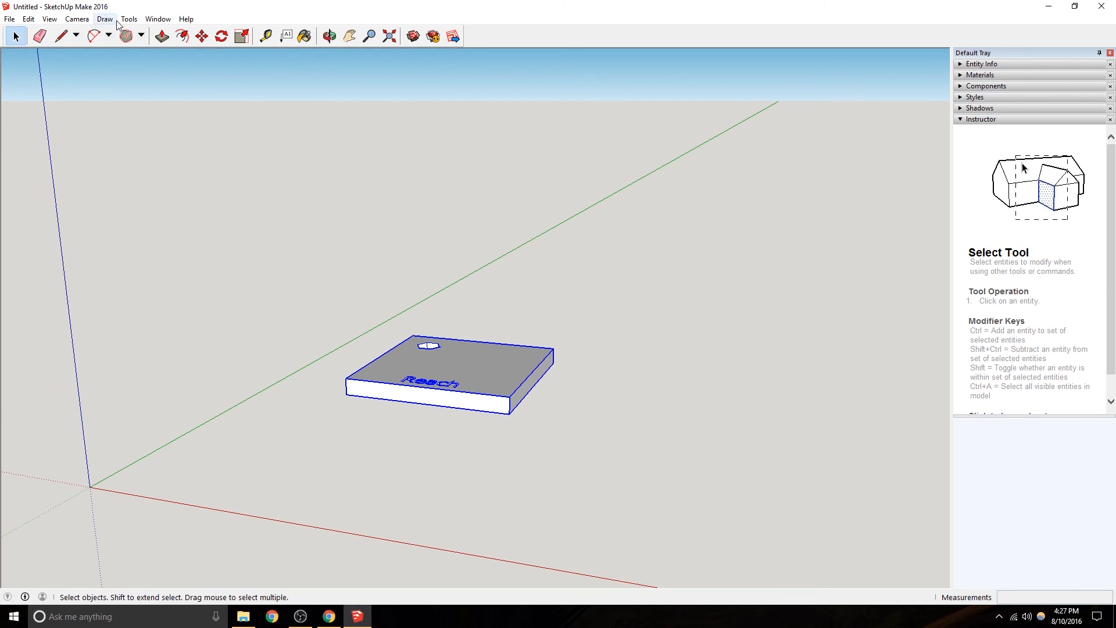
pyautogui.click(143, 37)
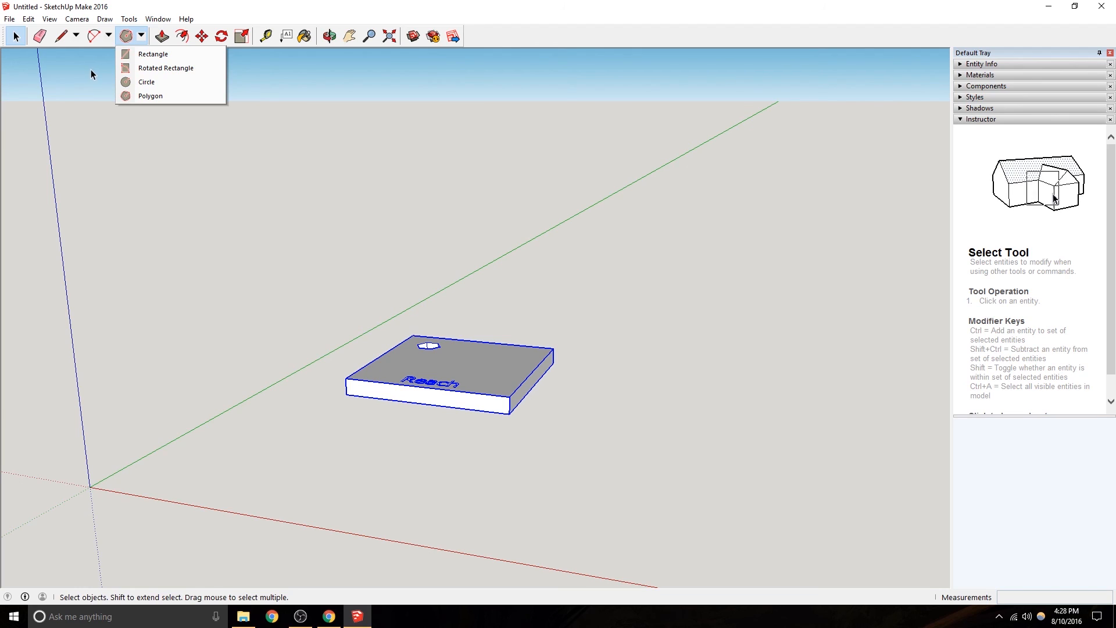
pyautogui.click(139, 82)
pyautogui.scroll(3, 415, 349)
pyautogui.moveTo(387, 358); pyautogui.dragTo(479, 529, button='middle')
pyautogui.click(416, 362)
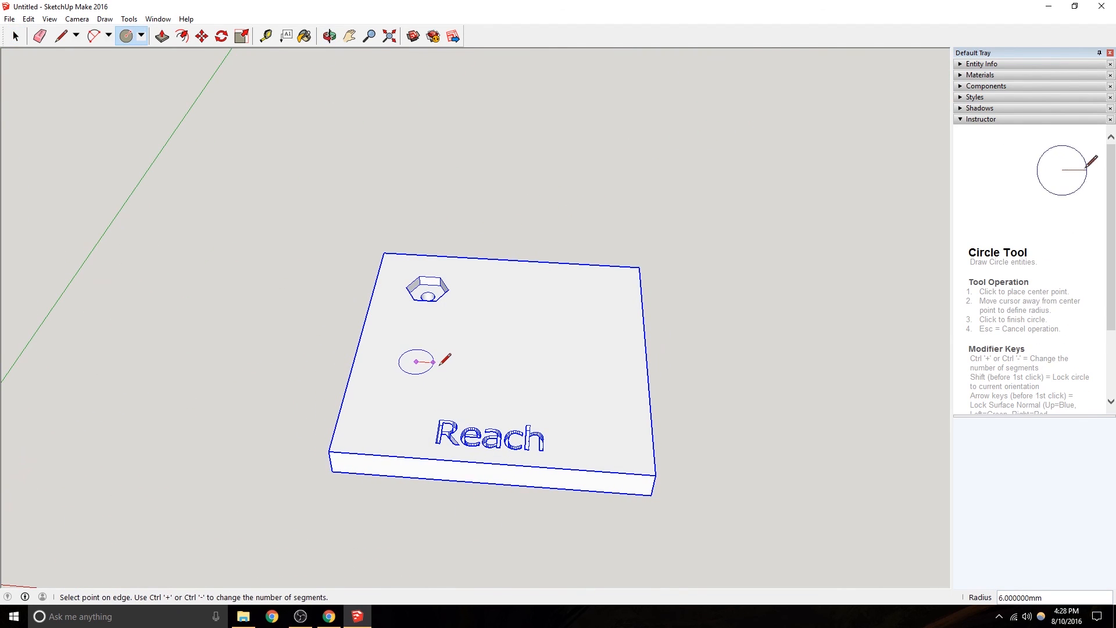
pyautogui.click(441, 364)
pyautogui.click(16, 36)
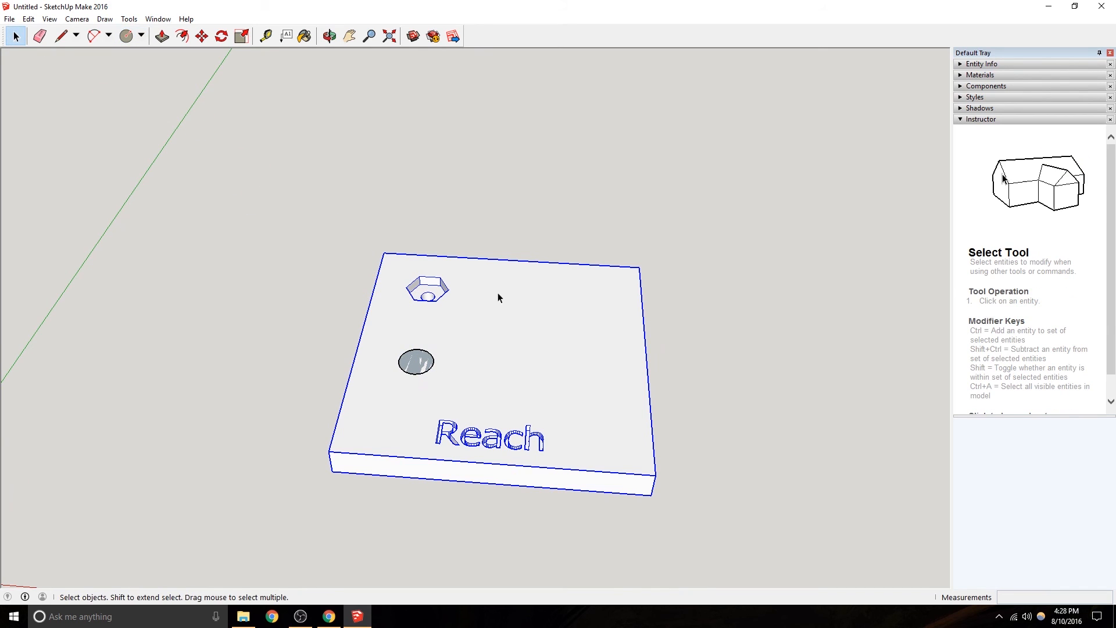
# Explode the plate's group to merge its top face with the circle.
pyautogui.click(411, 367)
pyautogui.moveTo(413, 366); pyautogui.dragTo(667, 347, button='middle')
pyautogui.scroll(2, 455, 387)
pyautogui.moveTo(455, 387); pyautogui.dragTo(165, 155, button='middle')
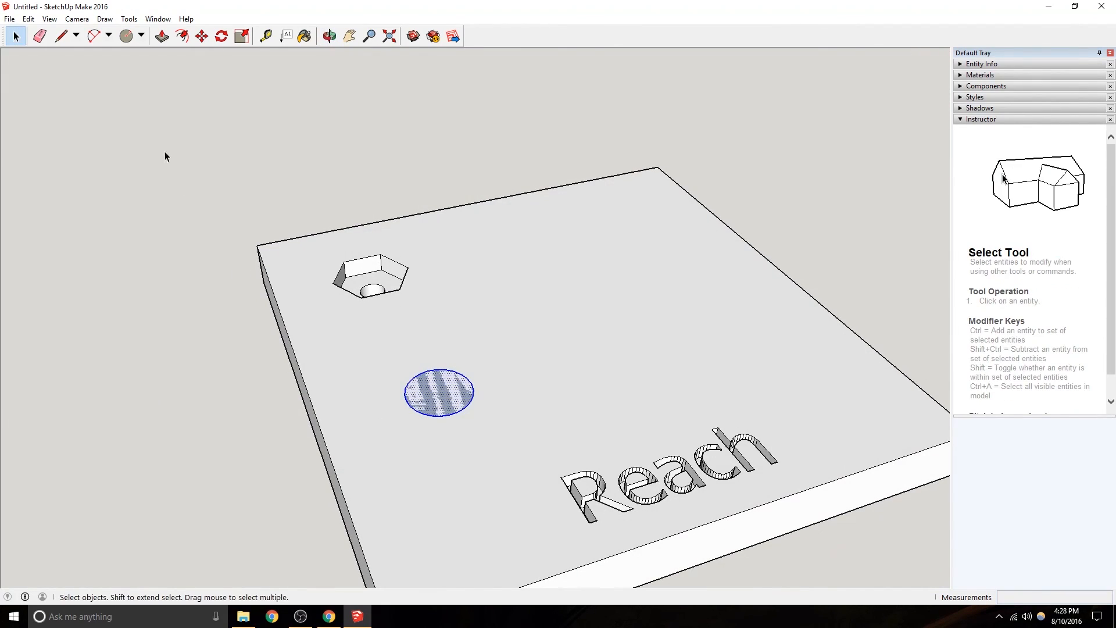
pyautogui.doubleClick(510, 344)
pyautogui.moveTo(522, 436); pyautogui.dragTo(350, 289, button='middle')
pyautogui.click(183, 258)
pyautogui.click(346, 348)
pyautogui.click(469, 323)
pyautogui.rightClick(470, 323)
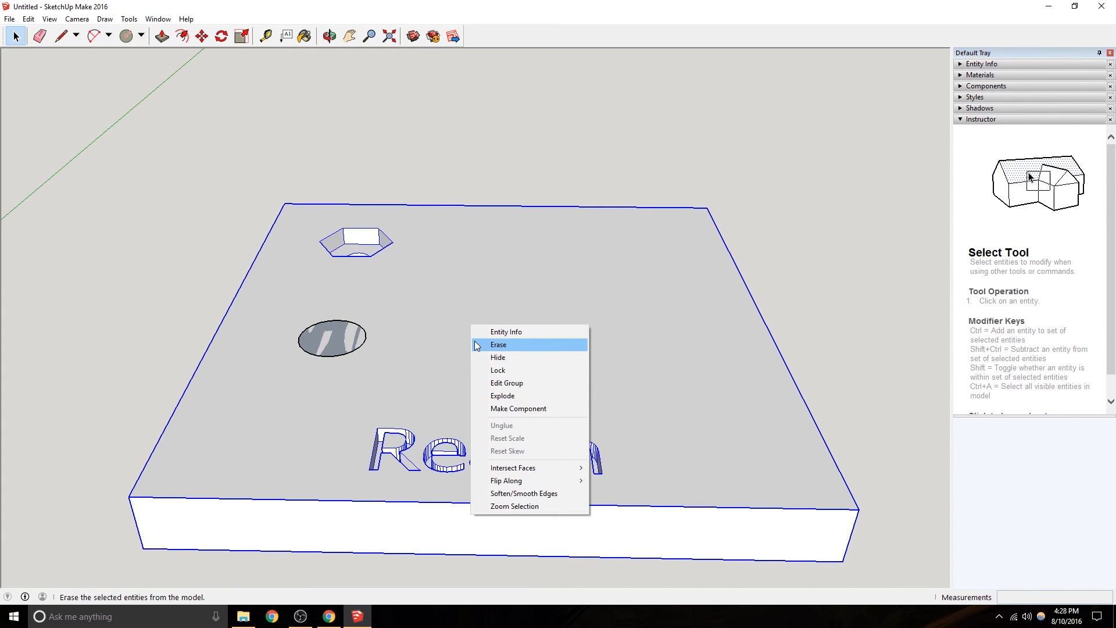
pyautogui.click(495, 396)
# Offset the circle outward to form a concentric ring, and offset the hexagonal pocket's edge about 3.7 mm outward.
pyautogui.click(336, 337)
pyautogui.moveTo(371, 380); pyautogui.dragTo(345, 340, button='middle')
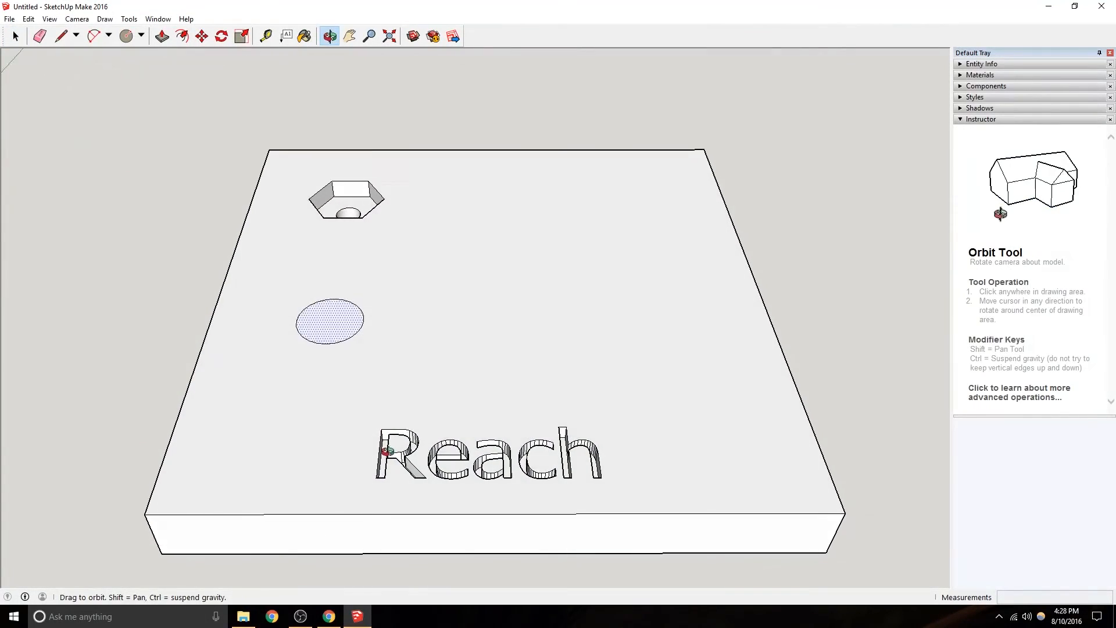
pyautogui.scroll(-3, 346, 340)
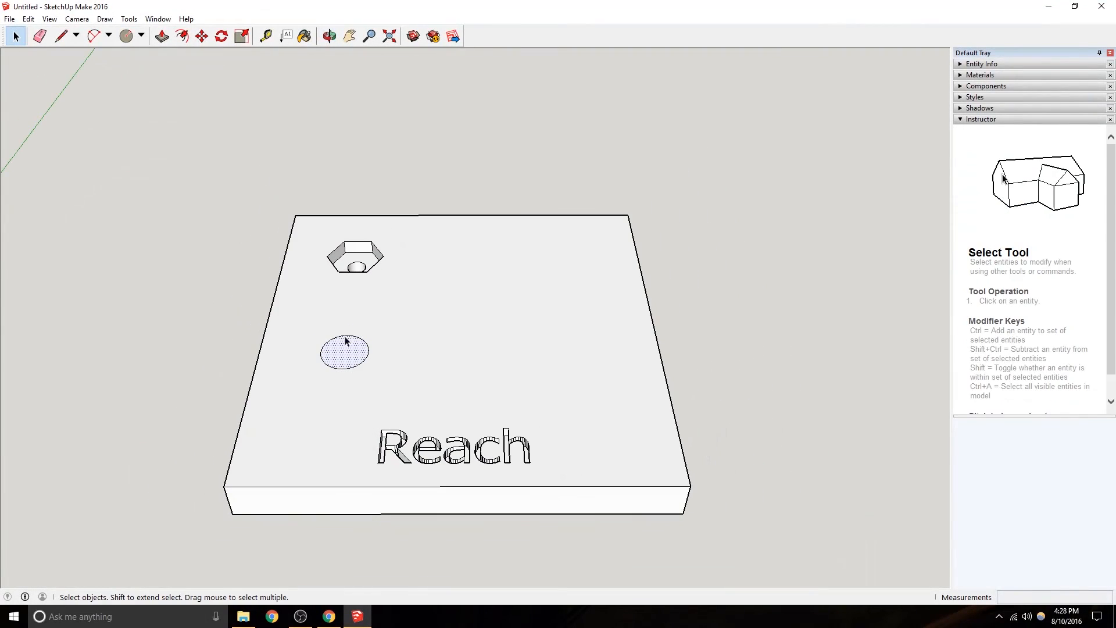
pyautogui.click(182, 36)
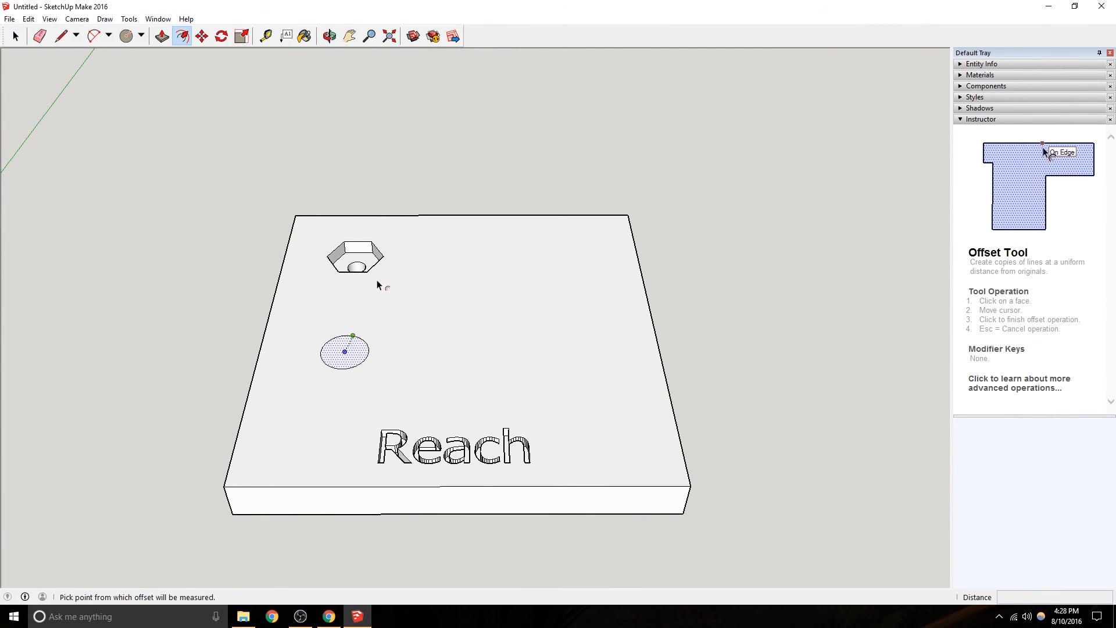
pyautogui.click(370, 353)
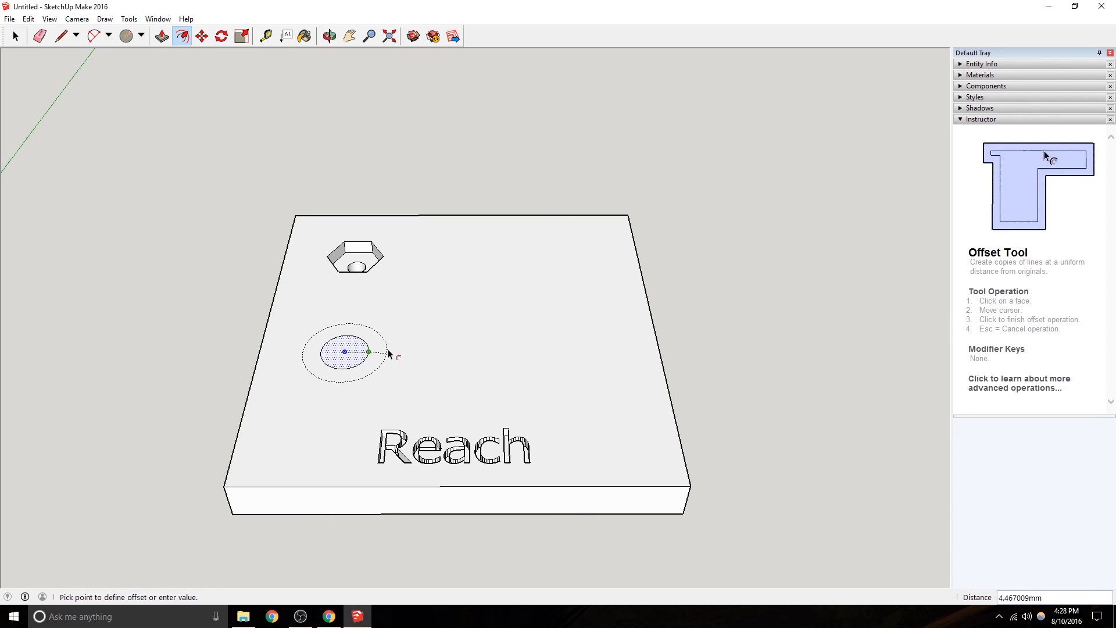
pyautogui.press('Escape')
pyautogui.click(382, 264)
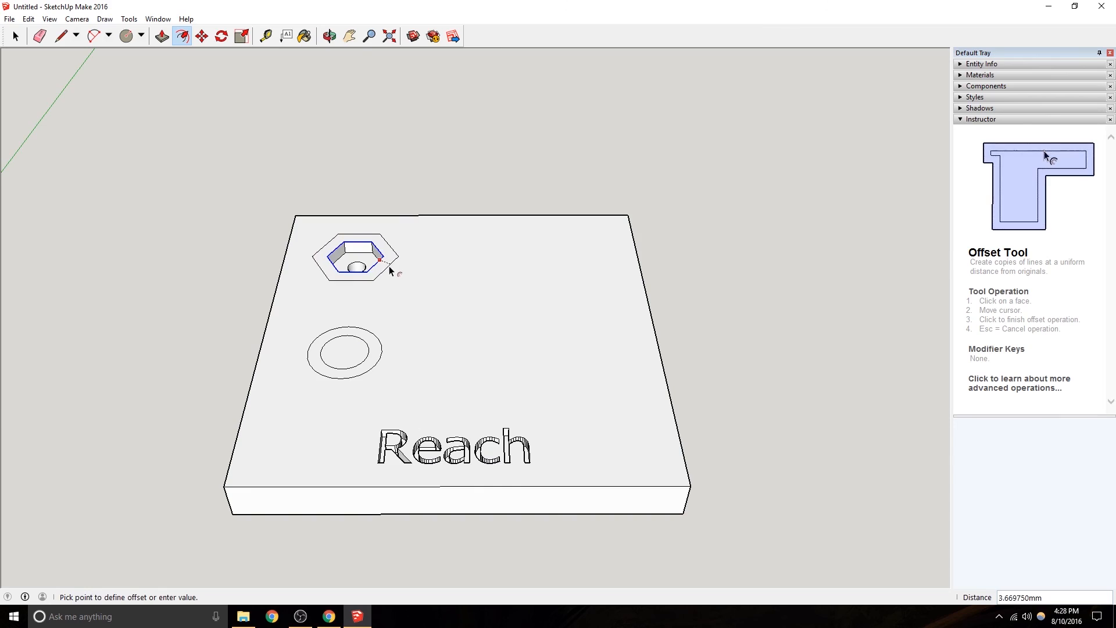
pyautogui.click(390, 268)
pyautogui.moveTo(391, 289); pyautogui.dragTo(423, 459, button='middle')
pyautogui.click(347, 330)
pyautogui.hotkey('ctrl', 'z')
pyautogui.click(370, 336)
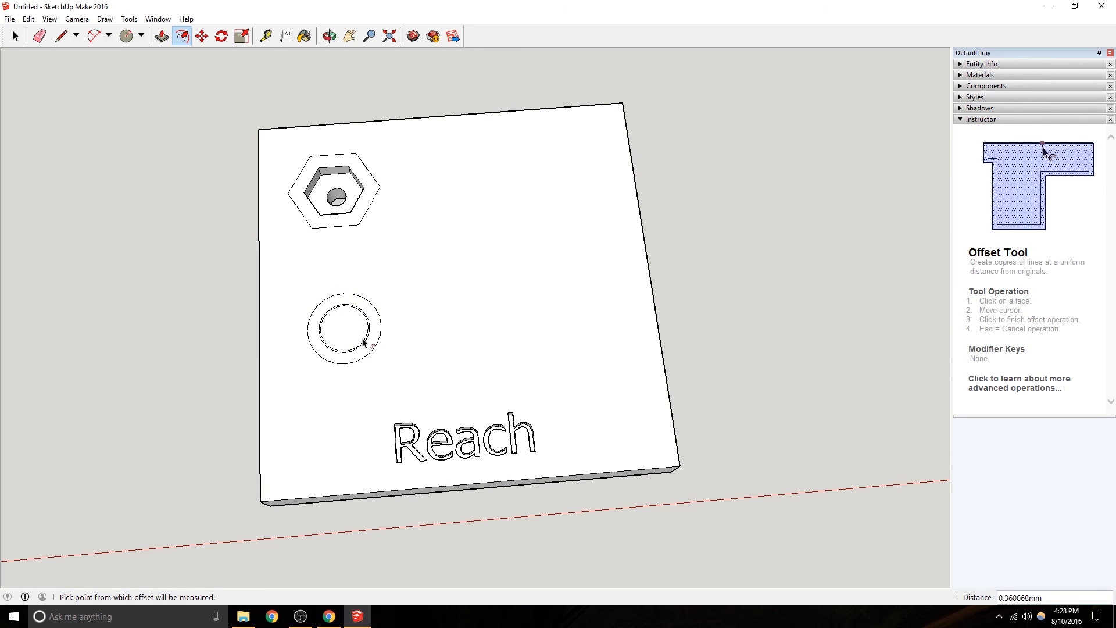
pyautogui.hotkey('ctrl', 'z')
# Offset the original circle inward to form a small concentric circle near its center.
pyautogui.click(366, 339)
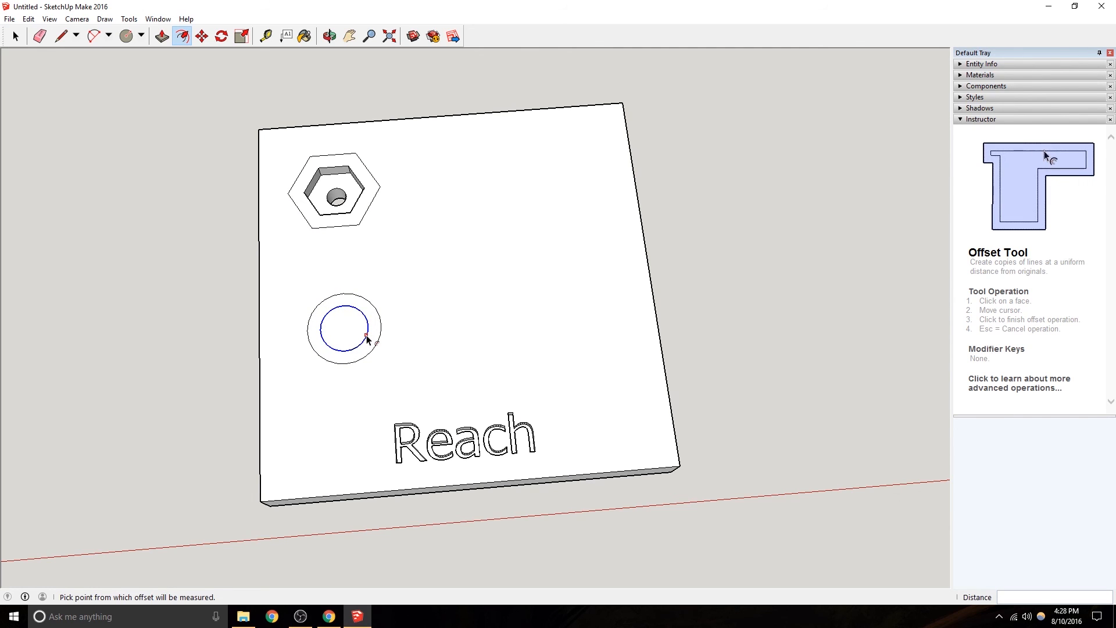
pyautogui.click(355, 333)
pyautogui.moveTo(413, 386); pyautogui.dragTo(315, 309, button='middle')
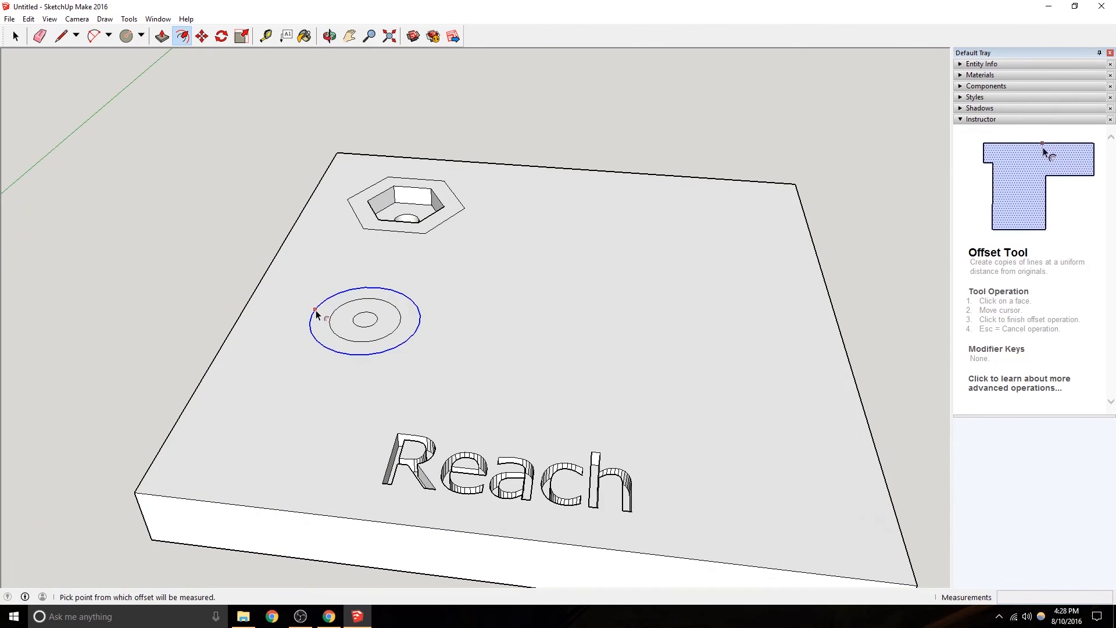
# Push/Pull the inner ring up about 2.6 mm and raise the small center circle above it as a cylindrical boss.
pyautogui.click(162, 36)
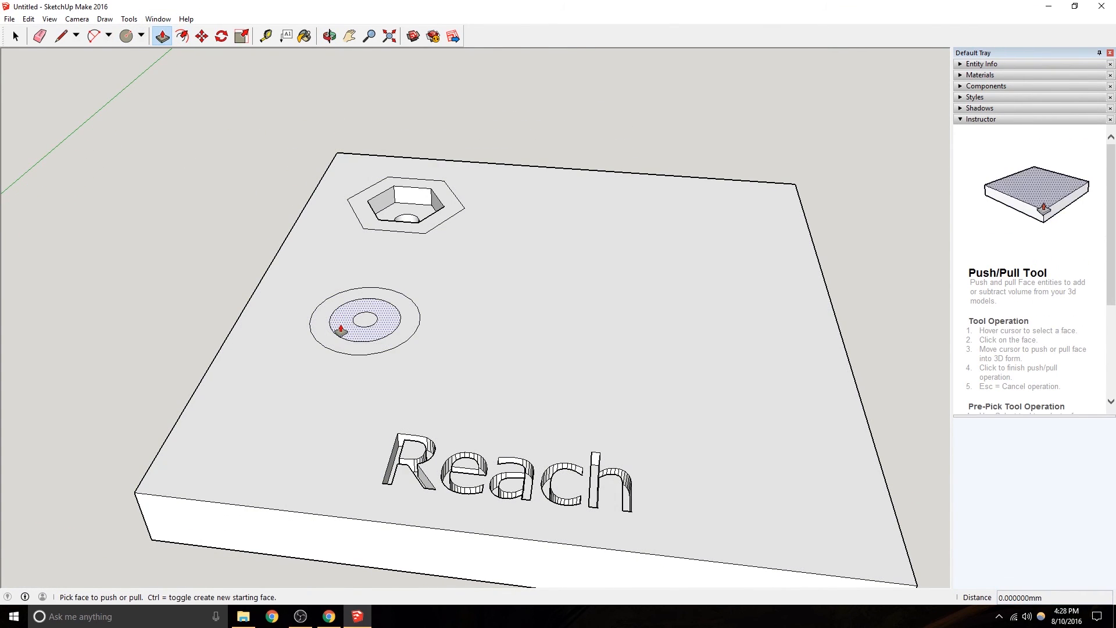
pyautogui.click(343, 327)
pyautogui.moveTo(343, 320); pyautogui.dragTo(369, 285, button='middle')
pyautogui.click(369, 285)
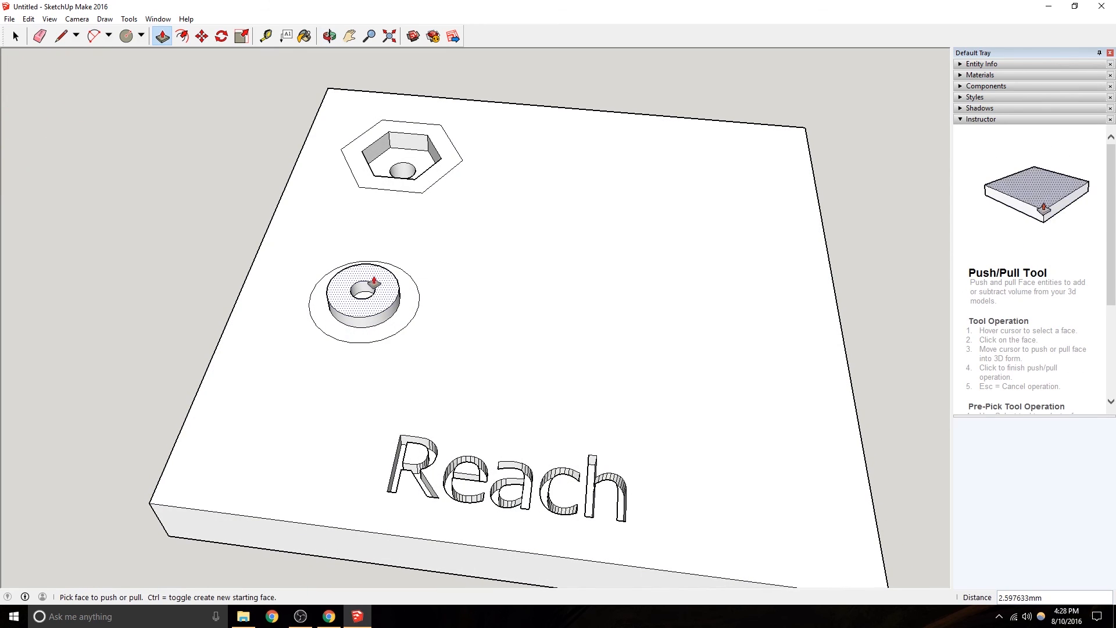
pyautogui.click(364, 293)
pyautogui.click(353, 281)
pyautogui.click(331, 330)
pyautogui.click(366, 331)
pyautogui.moveTo(366, 331); pyautogui.dragTo(460, 432, button='middle')
pyautogui.scroll(-5, 439, 294)
pyautogui.scroll(5, 421, 284)
pyautogui.hotkey('ctrl', 'z')
pyautogui.hotkey('ctrl', 'z')
pyautogui.hotkey('ctrl', 'z')
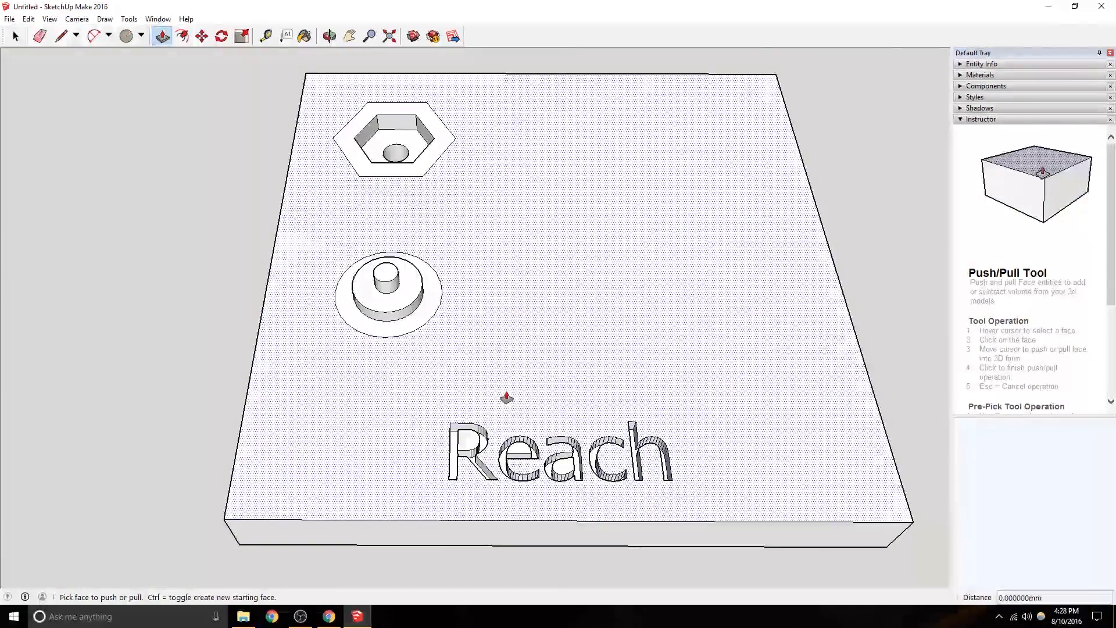
# Draw a circle on the ground plane a short distance away from the plate.
pyautogui.moveTo(447, 221); pyautogui.dragTo(448, 276, button='middle')
pyautogui.scroll(-2, 448, 275)
pyautogui.keyDown('shift'); pyautogui.moveTo(578, 376); pyautogui.dragTo(449, 505, button='middle'); pyautogui.keyUp('shift')
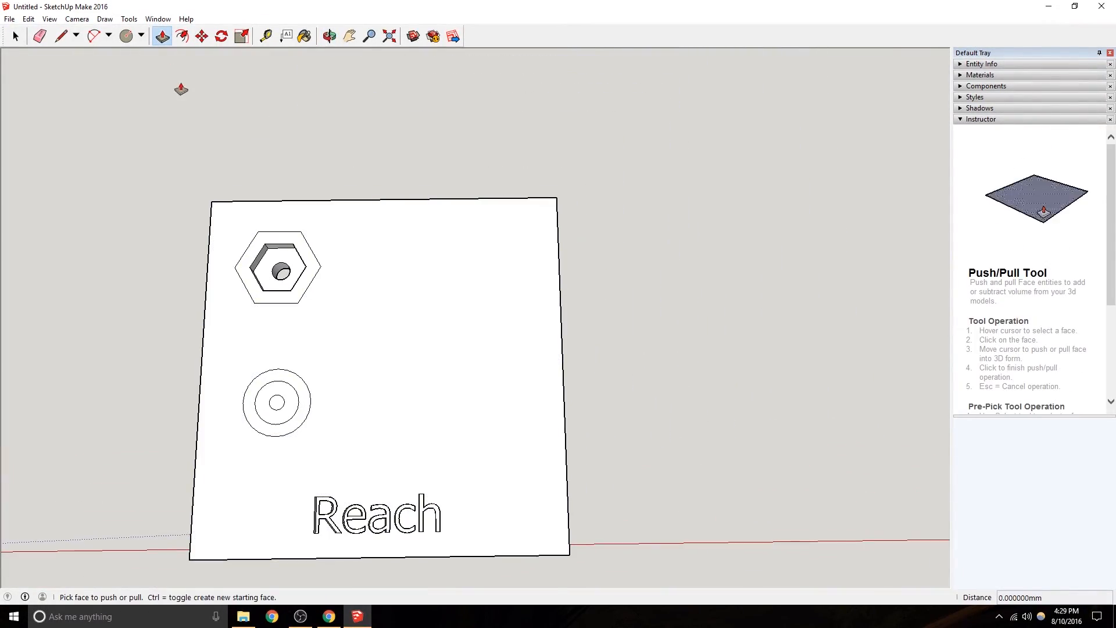
pyautogui.click(126, 36)
pyautogui.moveTo(439, 326); pyautogui.dragTo(432, 402, button='middle')
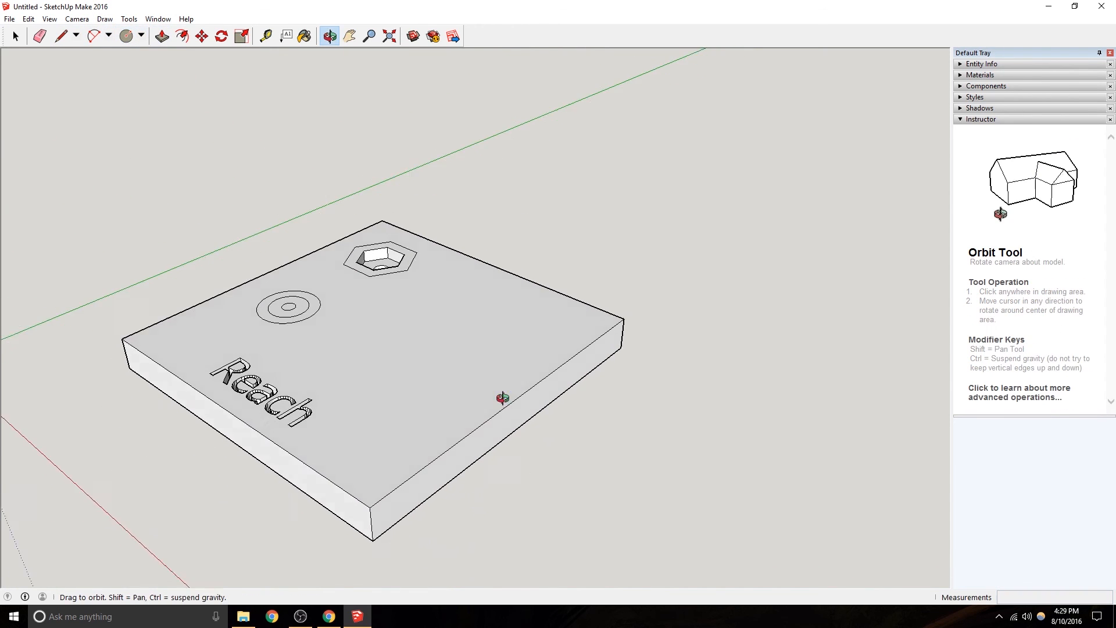
pyautogui.moveTo(507, 393); pyautogui.dragTo(438, 360, button='middle')
pyautogui.click(726, 259)
pyautogui.click(734, 278)
pyautogui.moveTo(735, 279); pyautogui.dragTo(558, 451, button='middle')
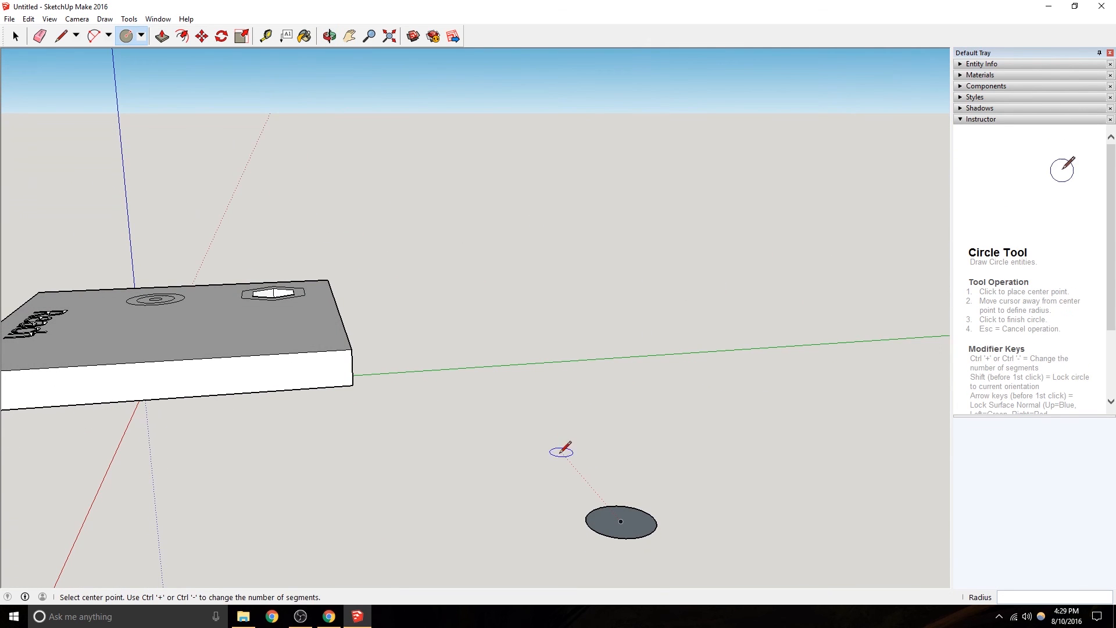
# Push/Pull the ground circle upward about 164 mm into a tall cylinder.
pyautogui.click(160, 36)
pyautogui.moveTo(621, 522); pyautogui.dragTo(640, 105)
pyautogui.moveTo(277, 303); pyautogui.dragTo(596, 299, button='middle')
pyautogui.moveTo(144, 72); pyautogui.dragTo(442, 233, button='middle')
# Select the whole cylinder and make it a group.
pyautogui.click(15, 36)
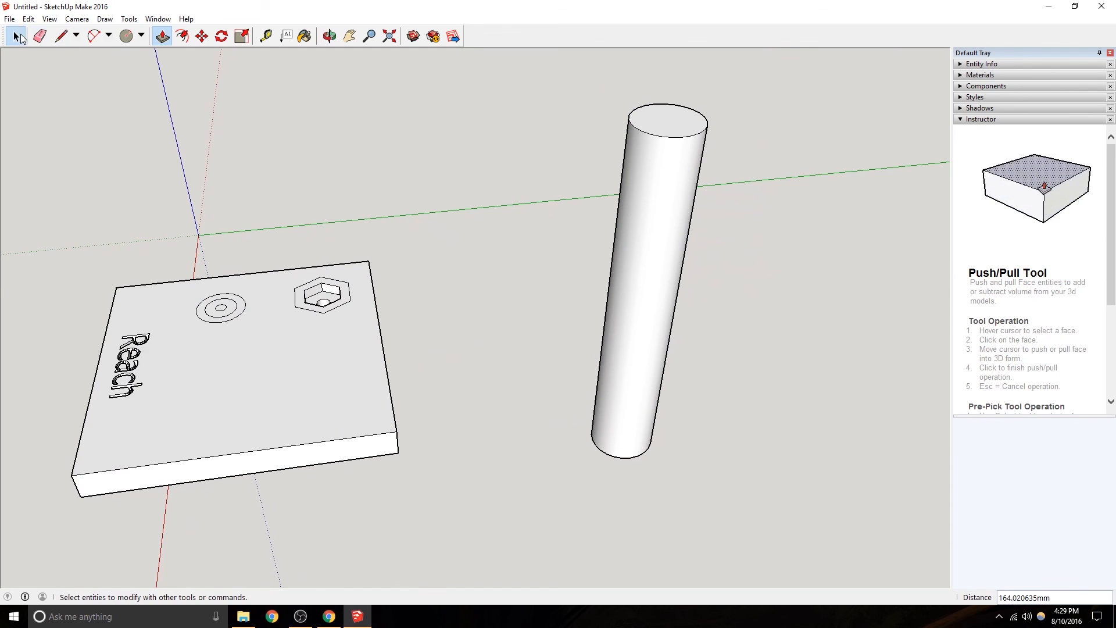
pyautogui.moveTo(530, 85); pyautogui.dragTo(813, 466)
pyautogui.moveTo(573, 430); pyautogui.dragTo(649, 410, button='middle')
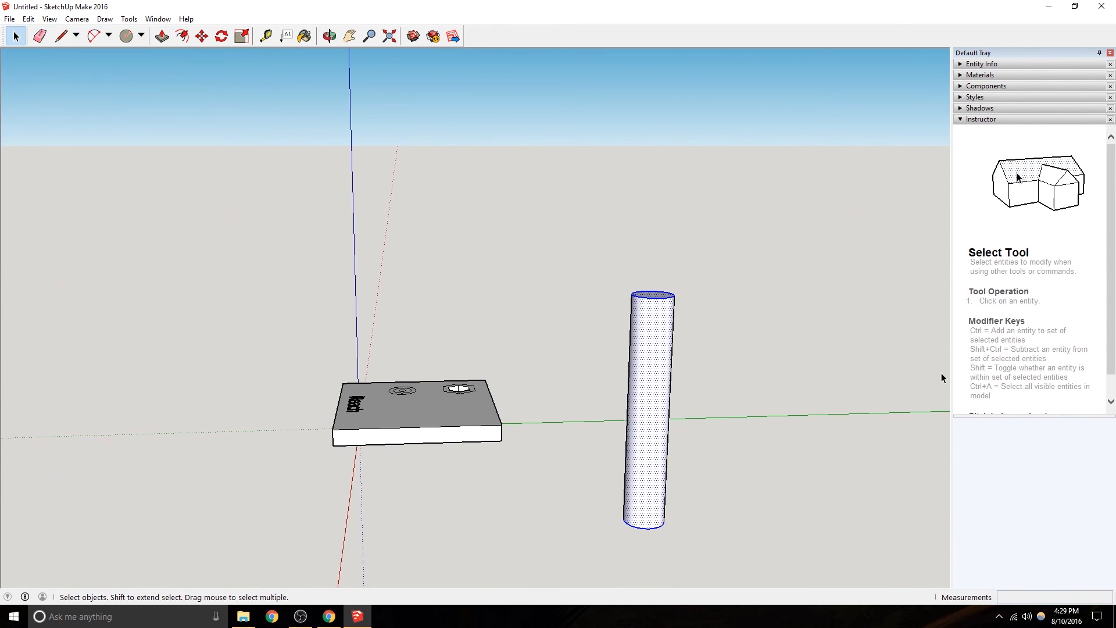
pyautogui.moveTo(735, 489); pyautogui.dragTo(538, 194, button='middle')
pyautogui.rightClick(538, 194)
pyautogui.click(600, 296)
# Select the entire plate with its pocket, rings and engraved text, and make it a group.
pyautogui.moveTo(169, 157); pyautogui.dragTo(396, 278)
pyautogui.rightClick(342, 249)
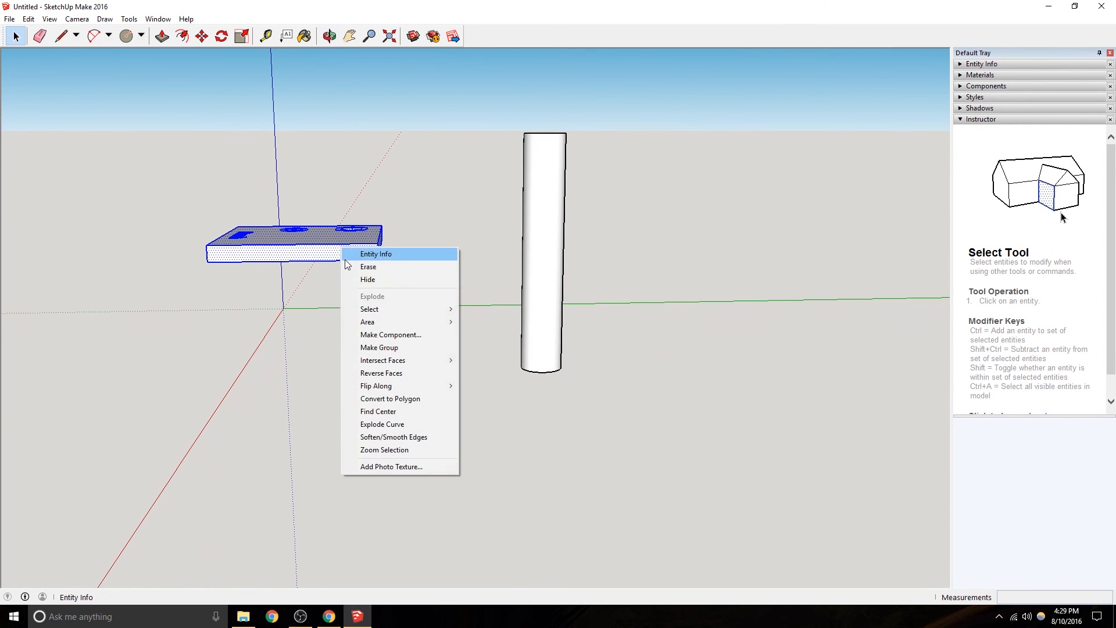
pyautogui.click(397, 347)
pyautogui.moveTo(469, 183); pyautogui.dragTo(373, 364, button='middle')
# Rotate the cylinder group with the Move tool's rotation grip to an angle of 135 degrees, leaning its upper end toward the plate.
pyautogui.click(535, 257)
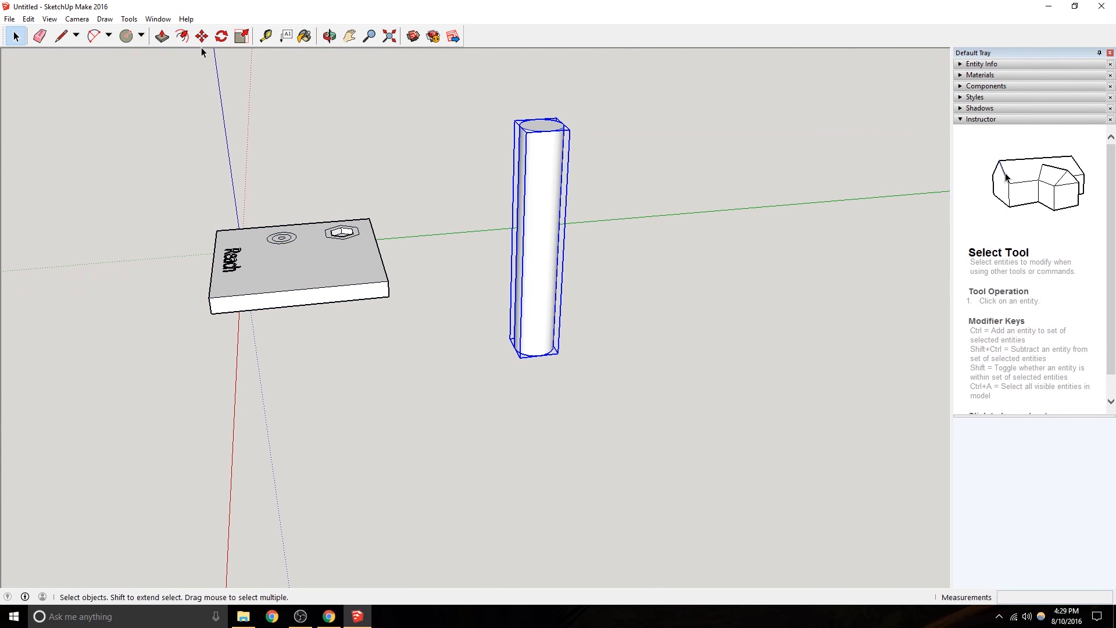
pyautogui.click(202, 36)
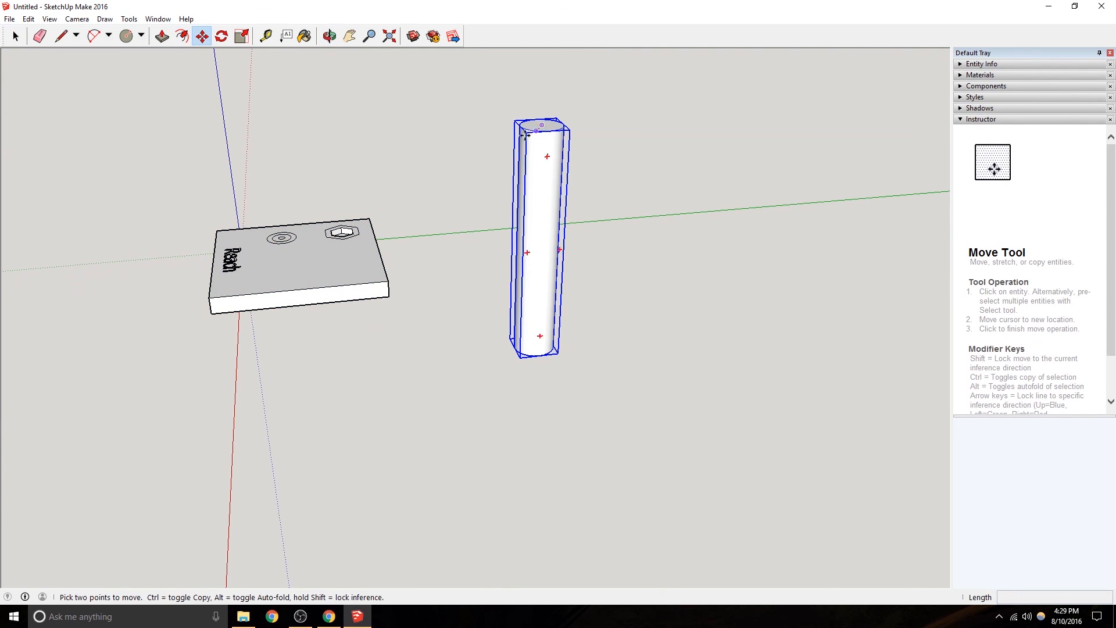
pyautogui.click(547, 157)
pyautogui.click(497, 193)
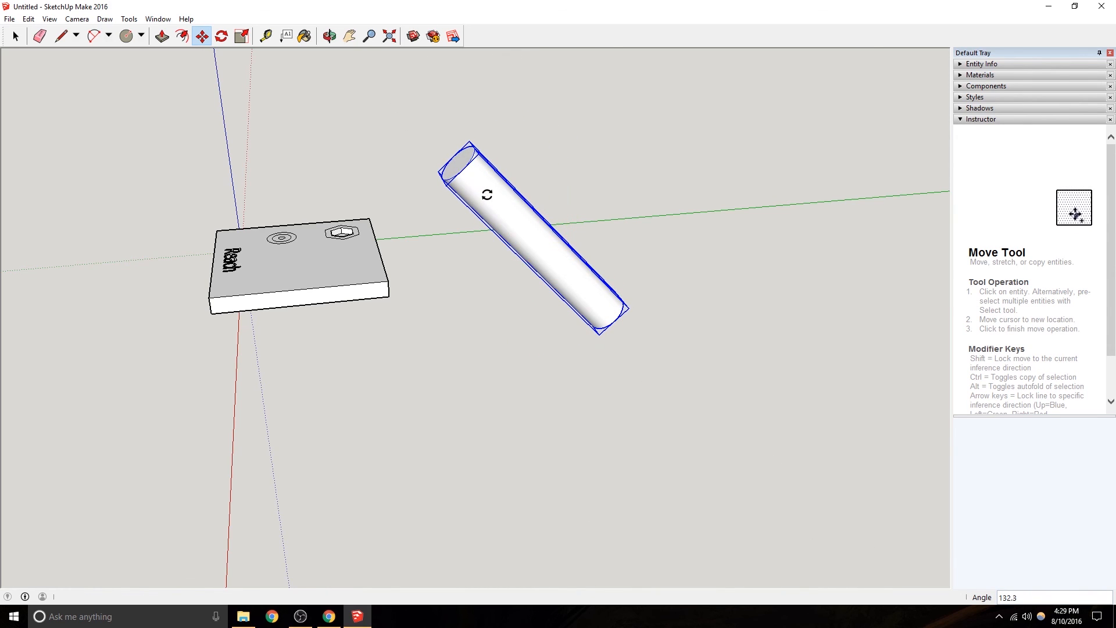
pyautogui.hotkey('ctrl', 'z')
pyautogui.click(520, 198)
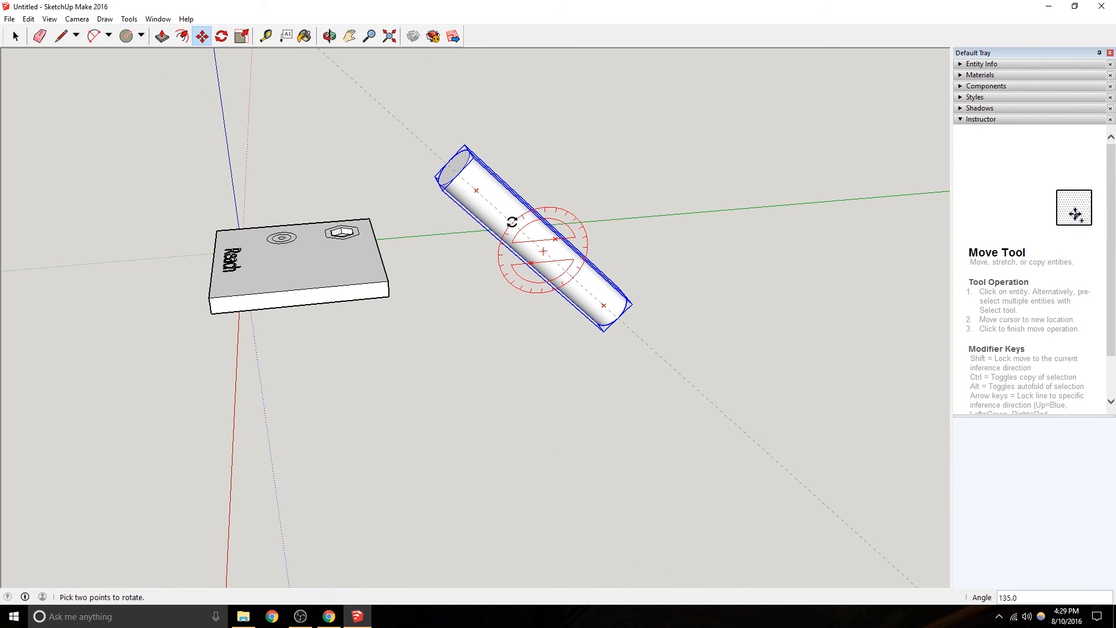
pyautogui.click(513, 222)
pyautogui.moveTo(514, 211); pyautogui.dragTo(814, 355, button='middle')
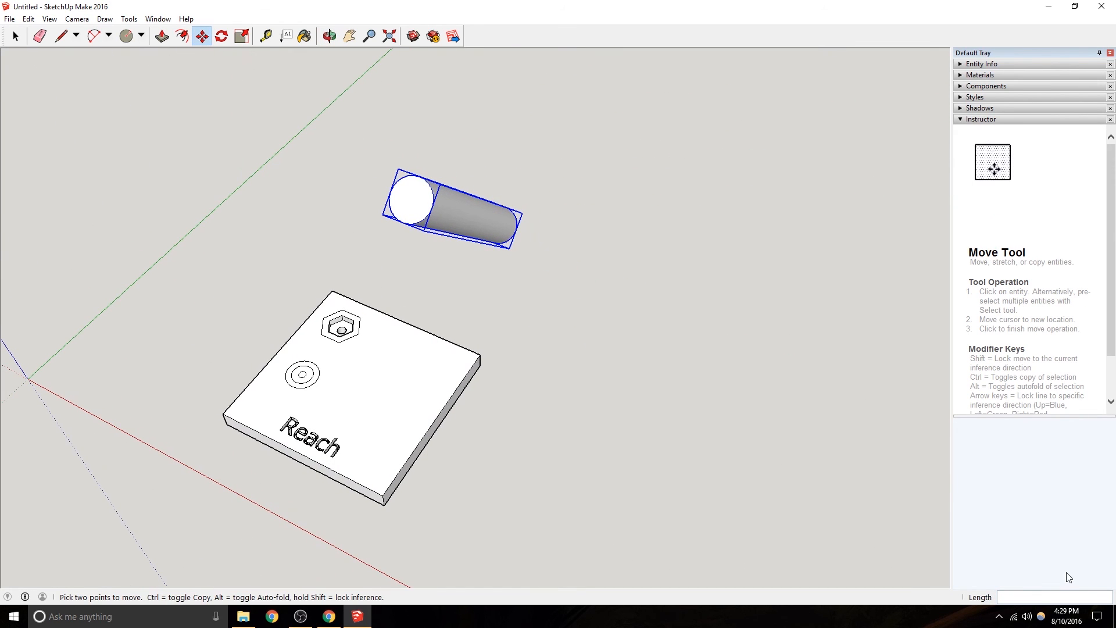
pyautogui.moveTo(483, 216)
pyautogui.mouseDown(button='middle')
pyautogui.moveTo(558, 299)
pyautogui.moveTo(288, 160)
pyautogui.moveTo(273, 140)
pyautogui.mouseUp(button='middle')
# Draw a small closed rectangle about 6 mm long with the Line tool on the plate's empty top-face area.
pyautogui.click(61, 36)
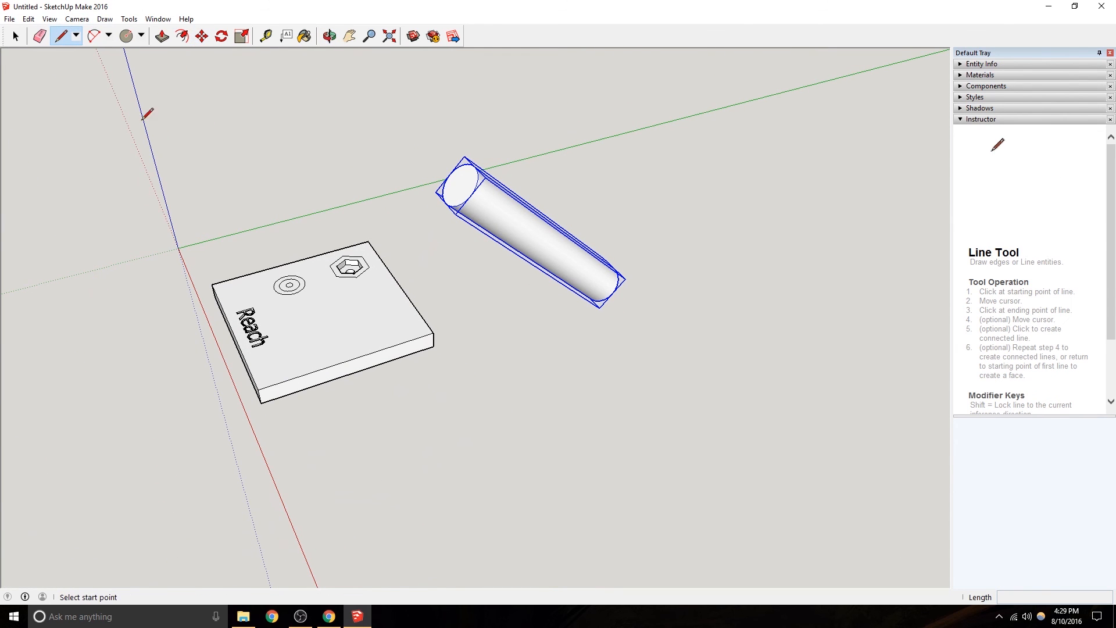
pyautogui.click(351, 333)
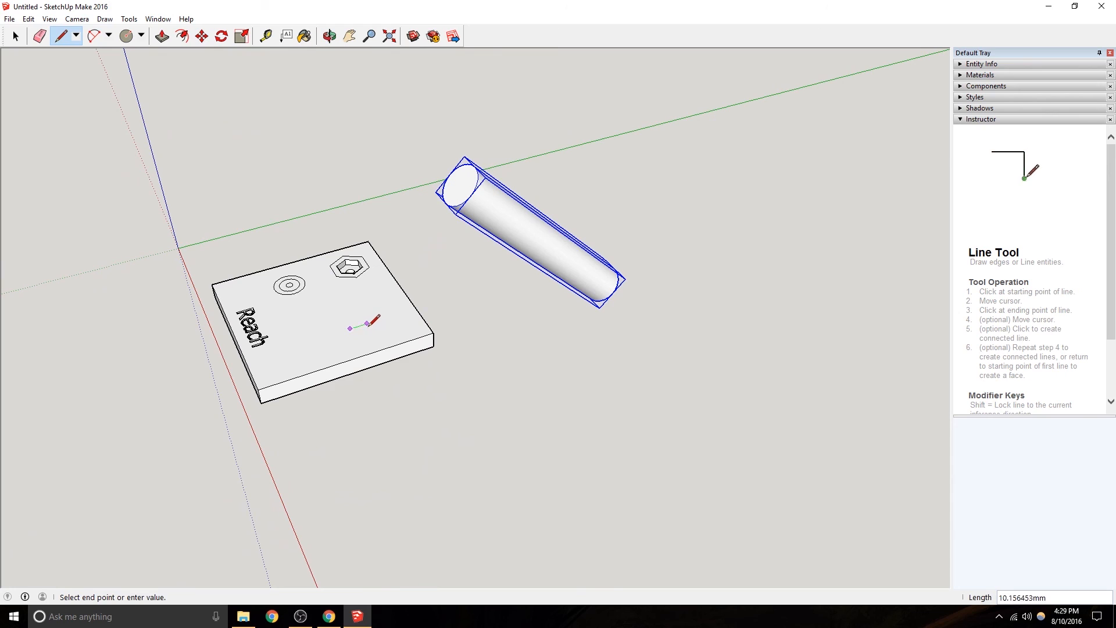
pyautogui.click(360, 325)
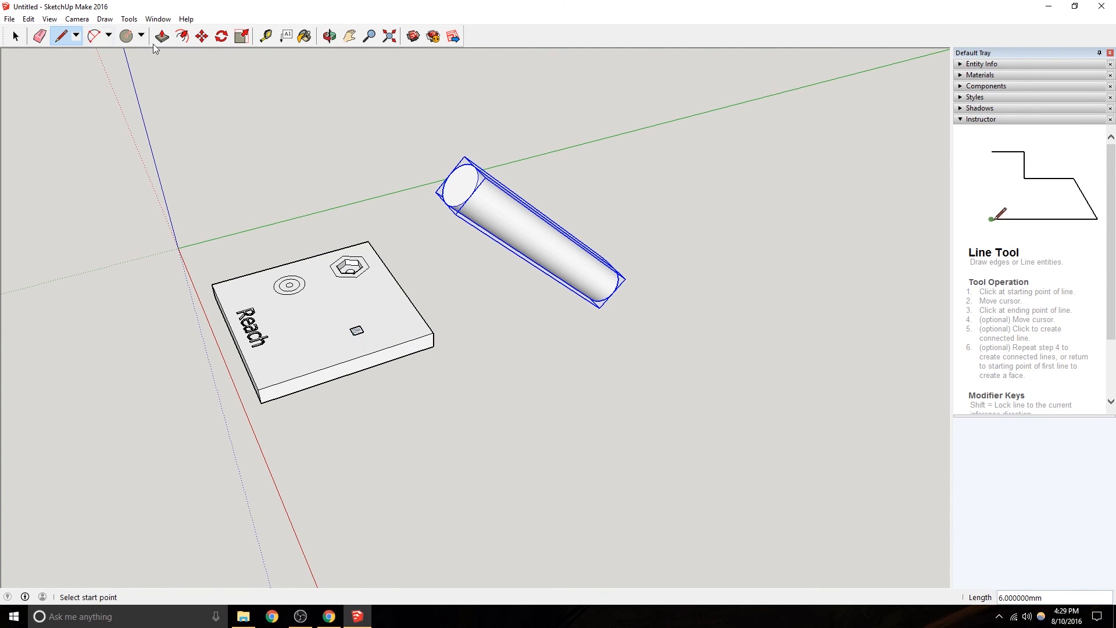
# Move the tilted cylinder group onto the small rectangle so that it passes diagonally through the plate.
pyautogui.click(16, 36)
pyautogui.click(531, 263)
pyautogui.click(511, 211)
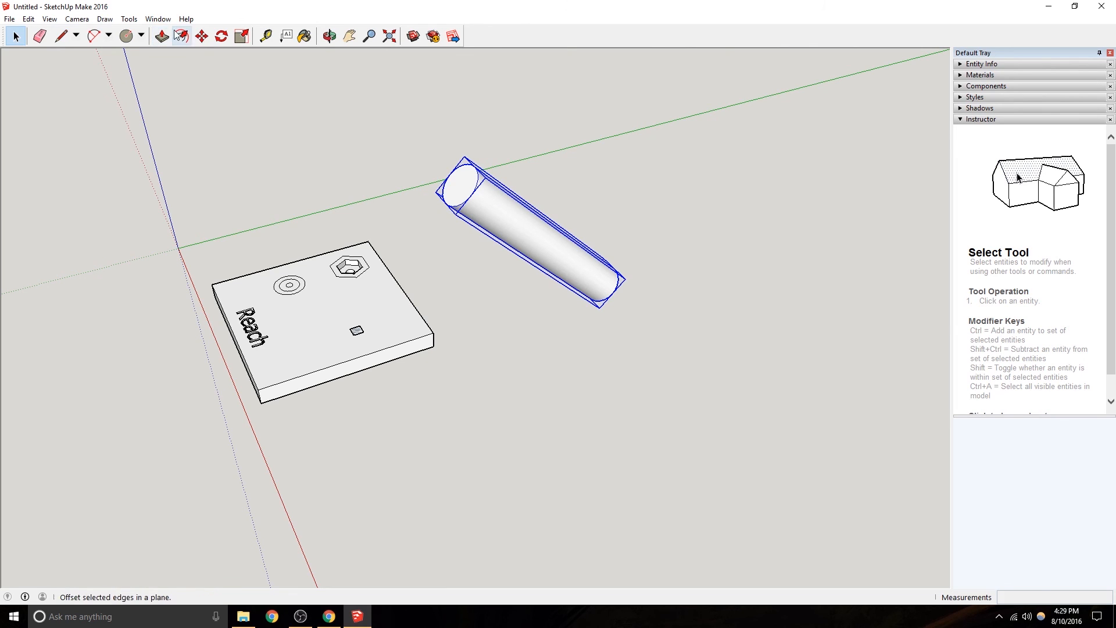
pyautogui.click(201, 36)
pyautogui.click(540, 238)
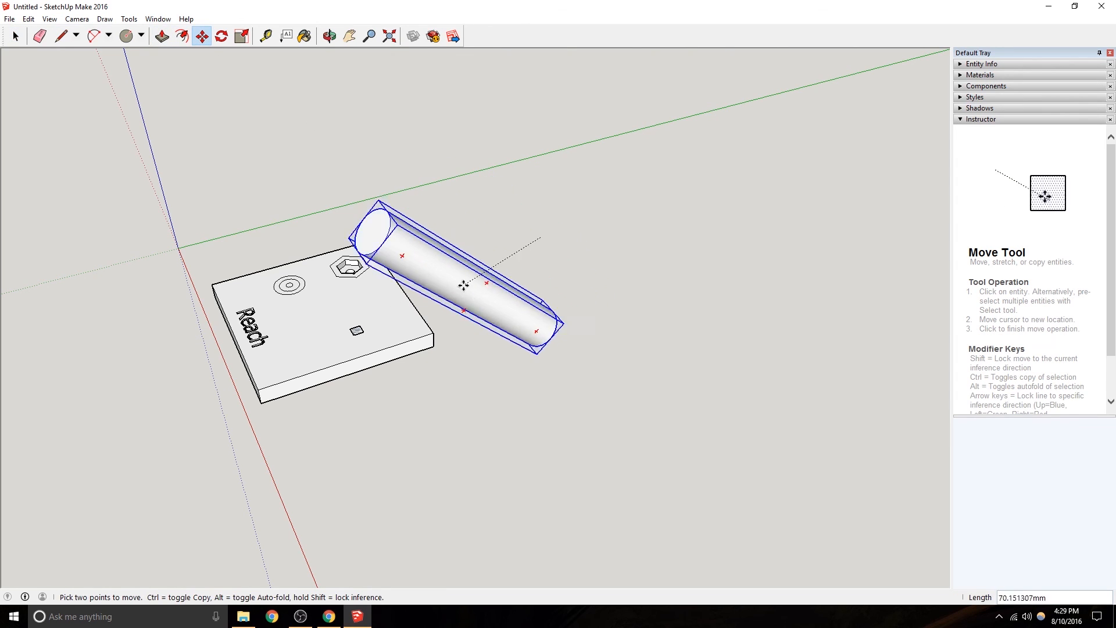
pyautogui.click(366, 342)
pyautogui.scroll(5, 348, 334)
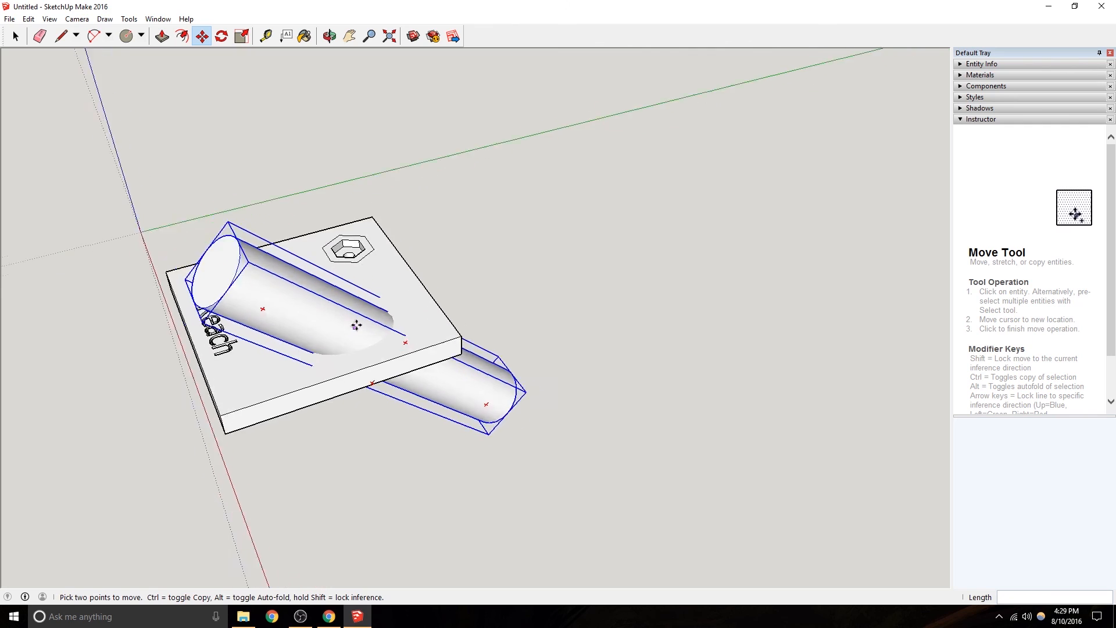
# Edit the cylinder group, delete its upper end face to leave the tube open, and exit the group.
pyautogui.click(16, 36)
pyautogui.doubleClick(155, 205)
pyautogui.click(91, 203)
pyautogui.press('Delete')
pyautogui.moveTo(325, 267); pyautogui.dragTo(576, 424, button='middle')
pyautogui.click(720, 268)
# Delete the small rectangle on the plate's top face inside the cylinder.
pyautogui.moveTo(494, 372); pyautogui.dragTo(465, 392, button='middle')
pyautogui.click(482, 300)
pyautogui.click(465, 392)
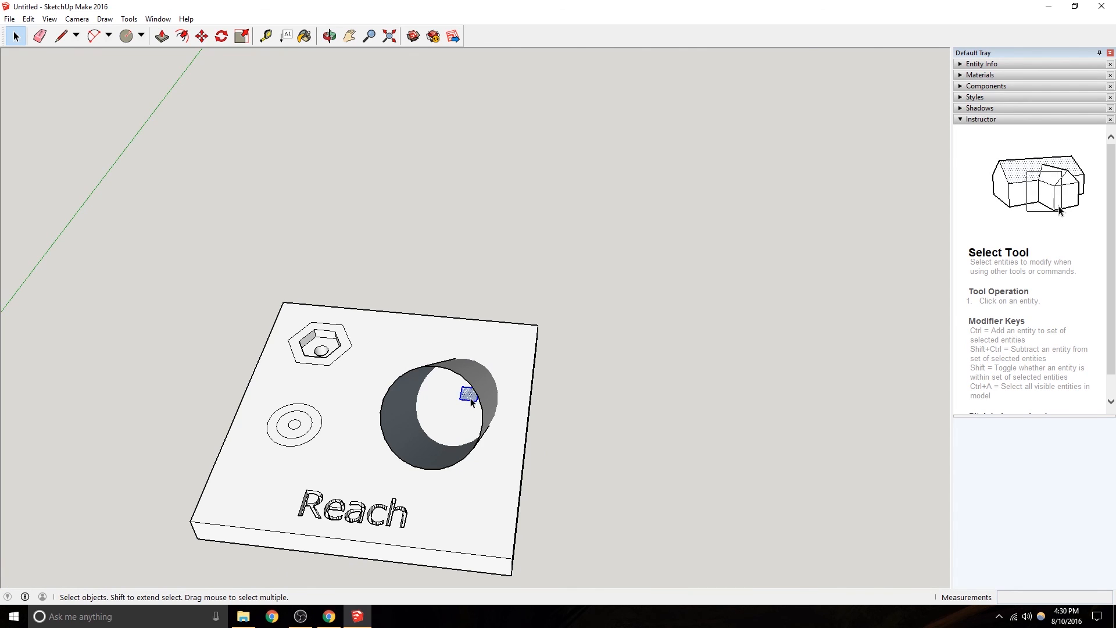
# Select both the plate and cylinder groups and intersect their faces with the selection.
pyautogui.moveTo(429, 432); pyautogui.dragTo(506, 490, button='middle')
pyautogui.click(463, 379)
pyautogui.keyDown('shift'); pyautogui.click(412, 347); pyautogui.keyUp('shift')
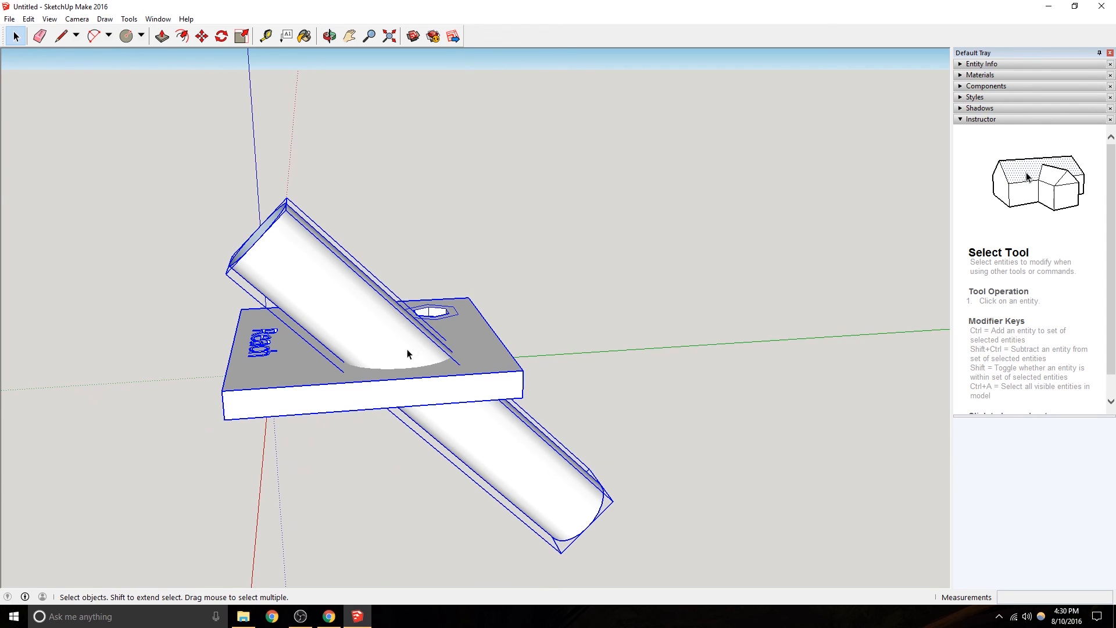
pyautogui.rightClick(409, 360)
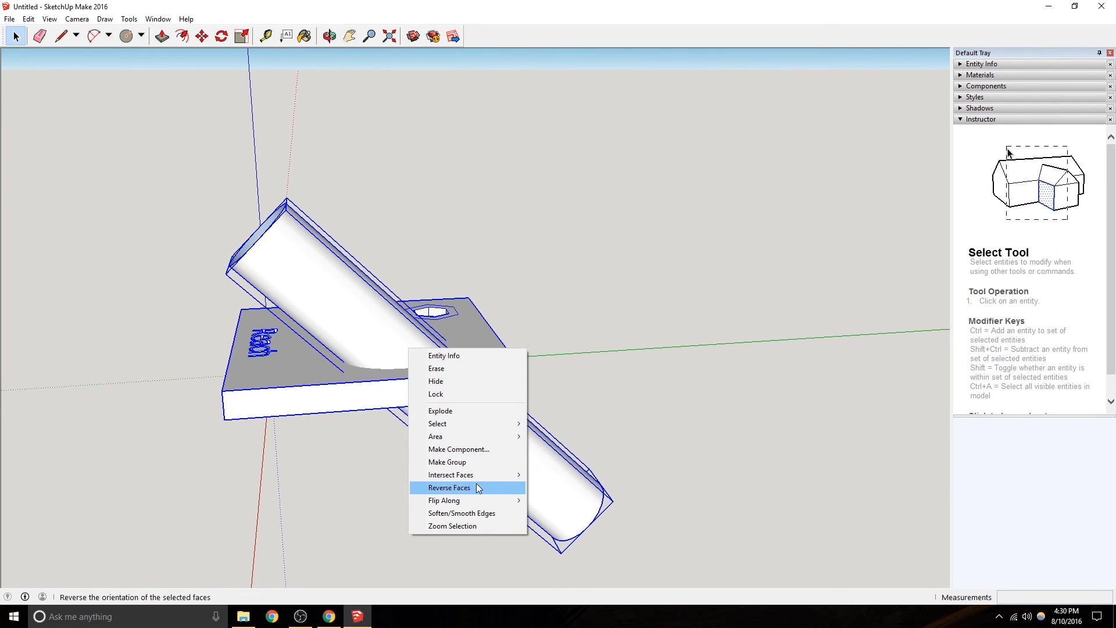
pyautogui.moveTo(475, 475)
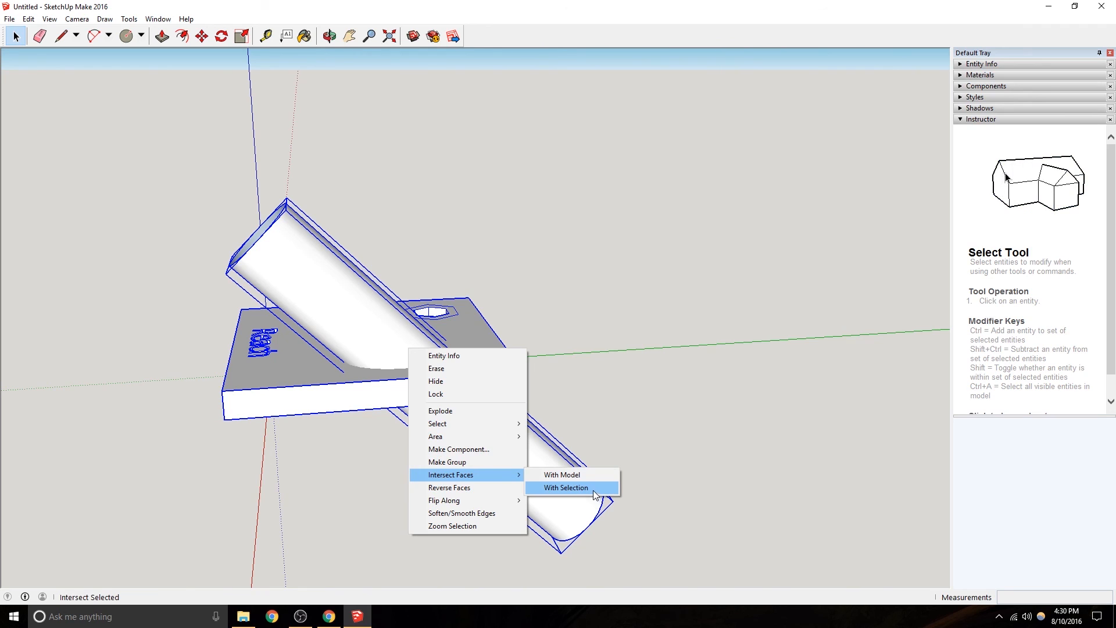
pyautogui.click(594, 488)
# Delete the cylinder group to check the intersection outline on the plate.
pyautogui.moveTo(581, 488); pyautogui.dragTo(459, 443, button='middle')
pyautogui.click(381, 361)
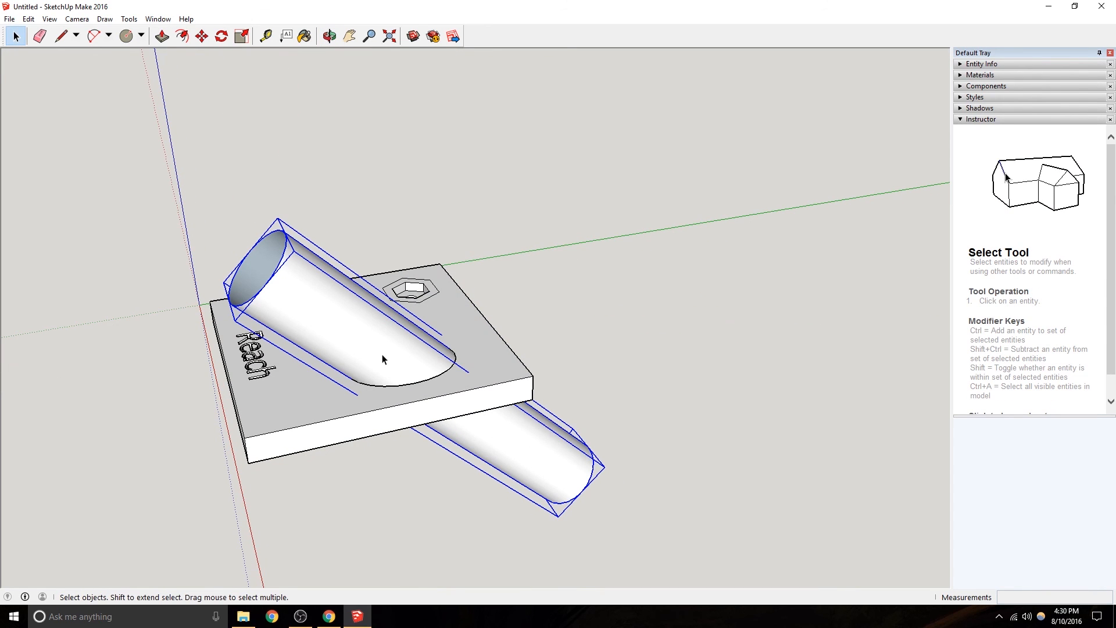
pyautogui.press('Delete')
pyautogui.moveTo(391, 357); pyautogui.dragTo(439, 393, button='middle')
# Hide the plate group to check for intersection geometry, and undo the hiding.
pyautogui.click(432, 390)
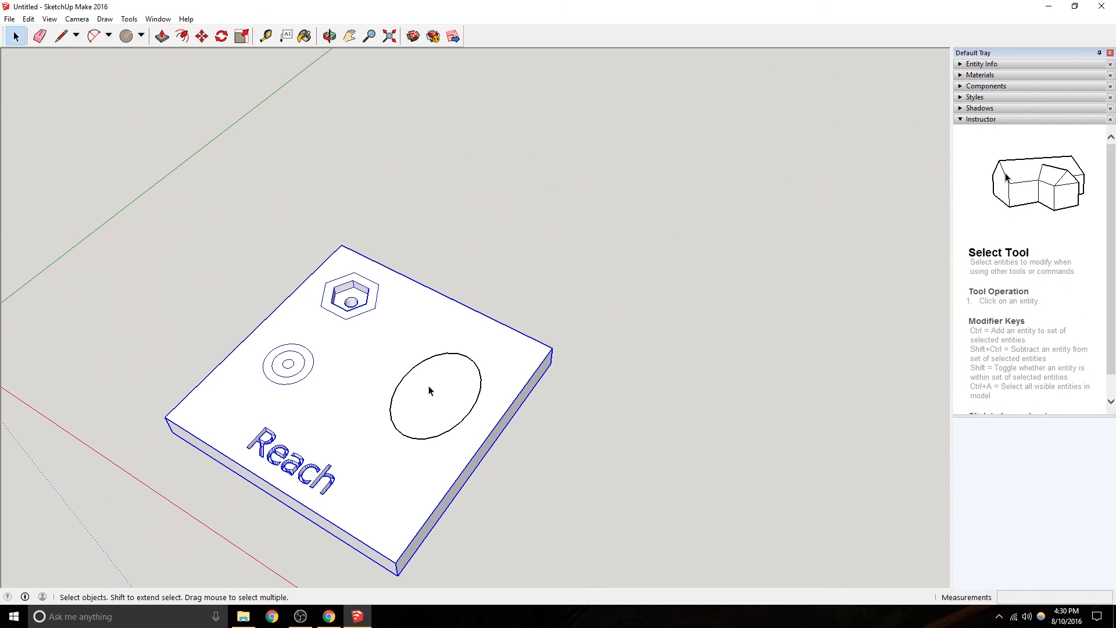
pyautogui.rightClick(363, 371)
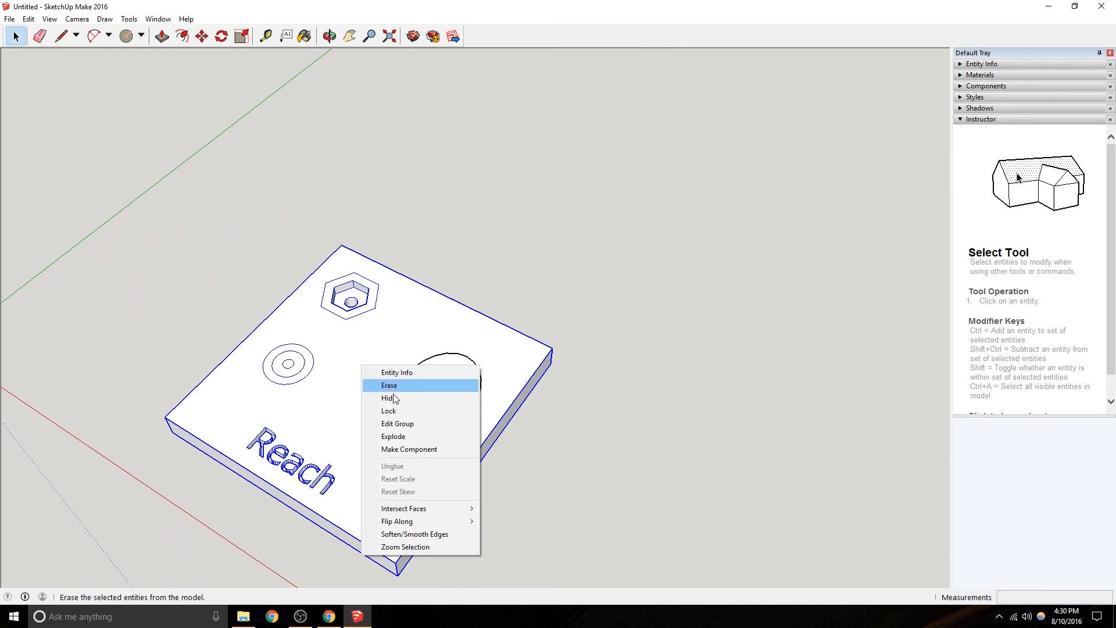
pyautogui.rightClick(494, 345)
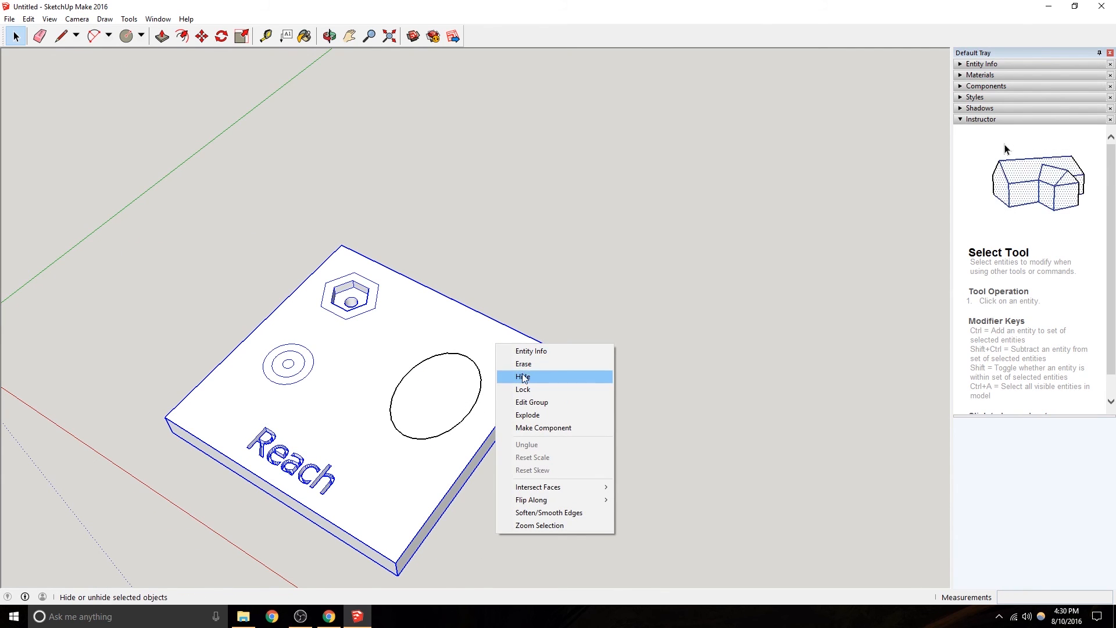
pyautogui.click(526, 376)
pyautogui.moveTo(441, 401); pyautogui.dragTo(200, 133, button='middle')
pyautogui.hotkey('ctrl', 'z')
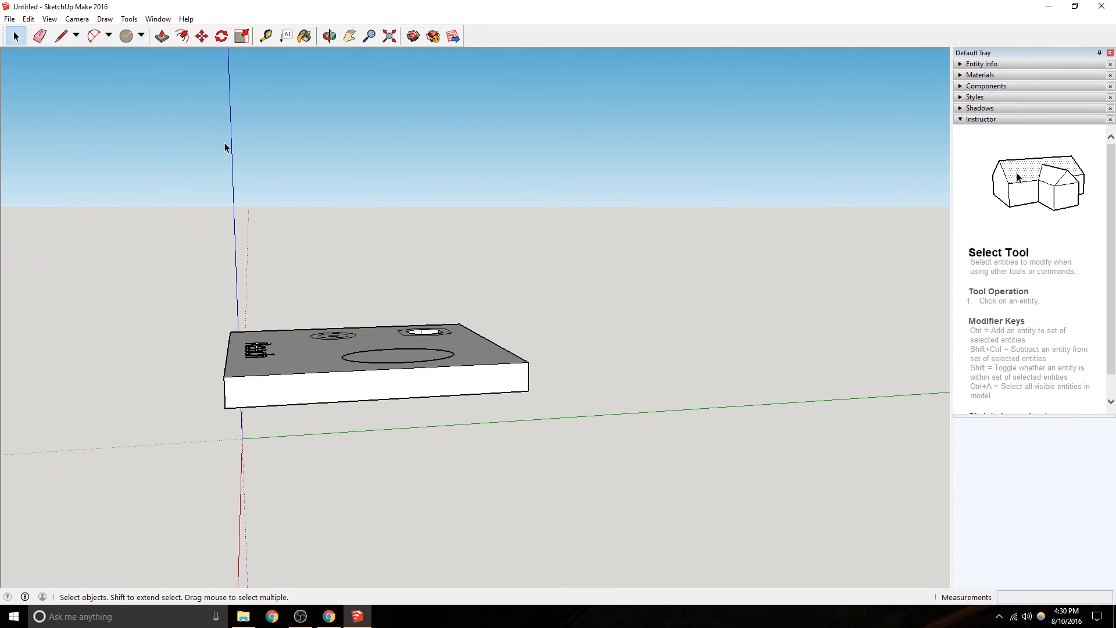
# Undo the deletion of the cylinder group.
pyautogui.moveTo(448, 386); pyautogui.dragTo(406, 339, button='middle')
pyautogui.tripleClick(410, 347)
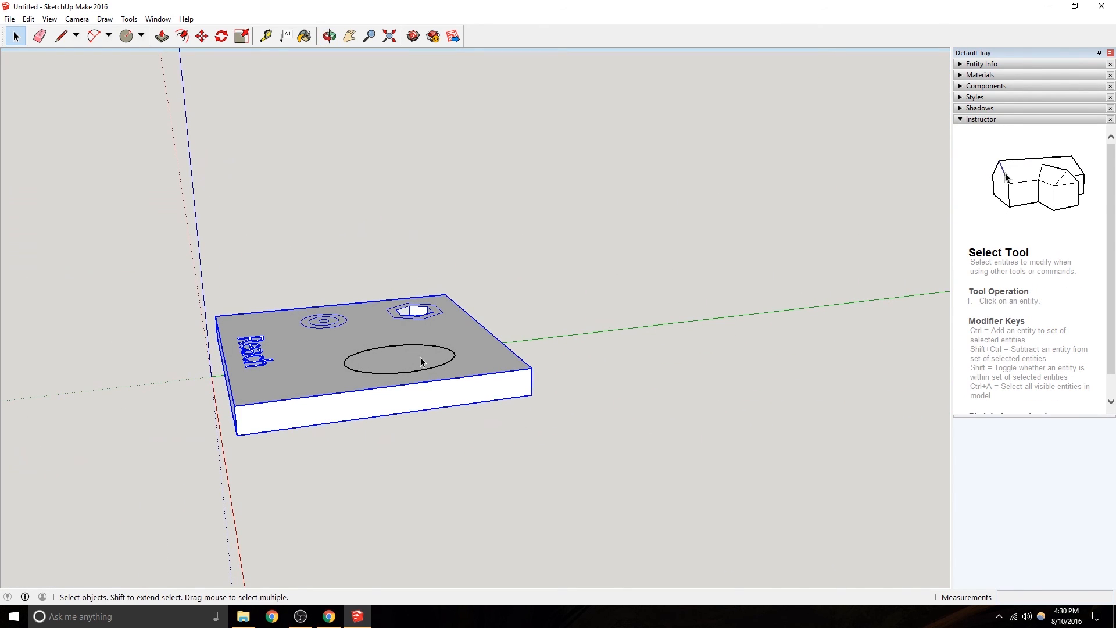
pyautogui.hotkey('ctrl', 'z')
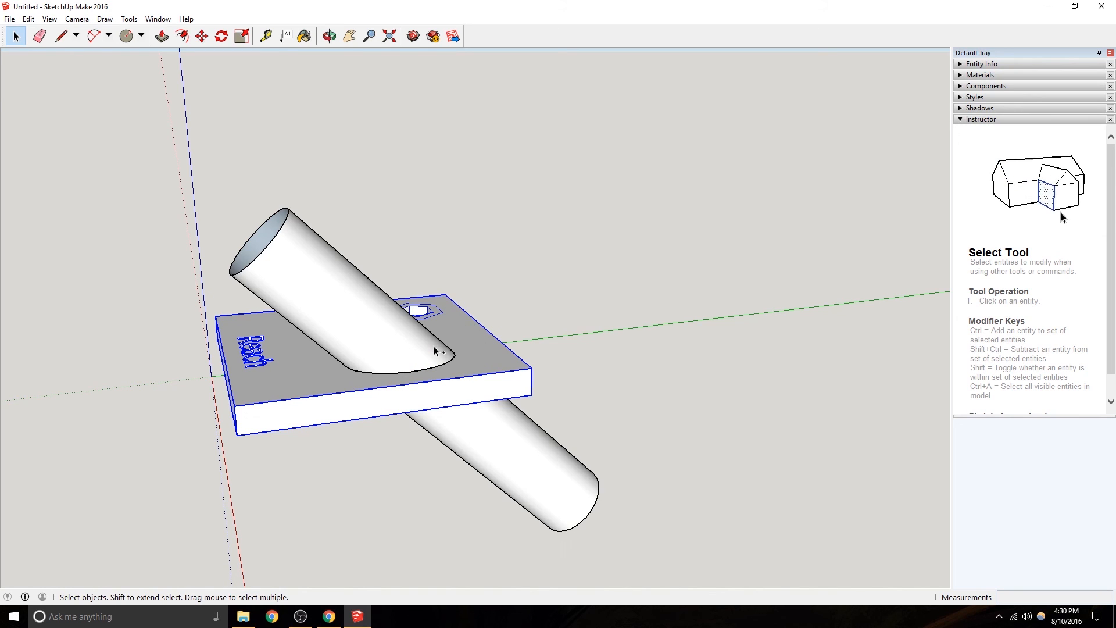
# Explode the cylinder group so that its faces split along the intersection edges.
pyautogui.click(389, 322)
pyautogui.moveTo(361, 351); pyautogui.dragTo(430, 398, button='middle')
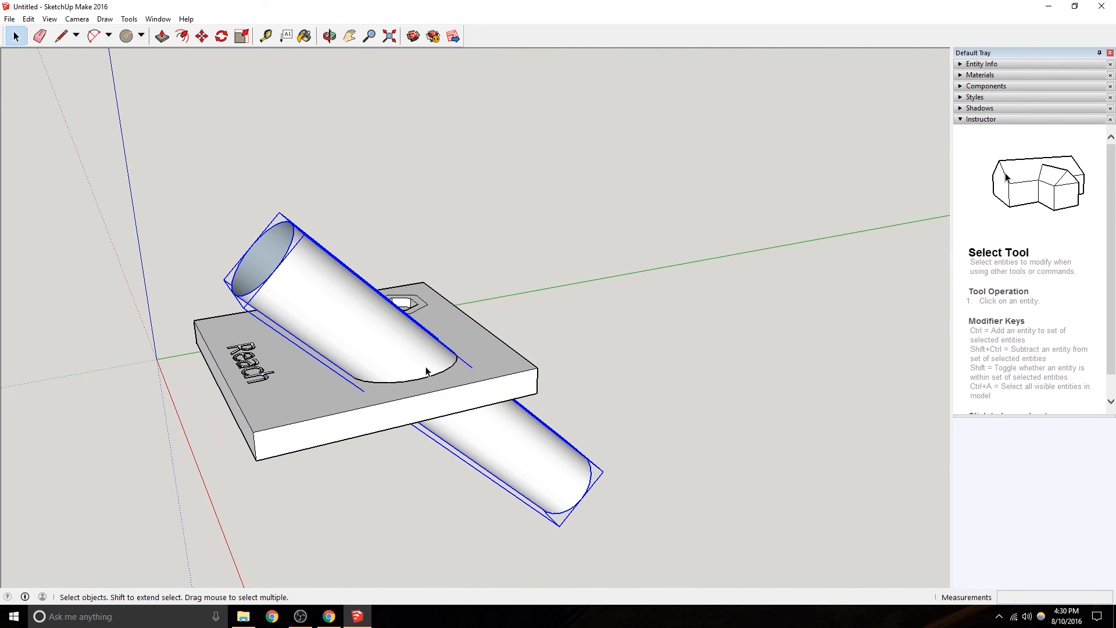
pyautogui.rightClick(389, 333)
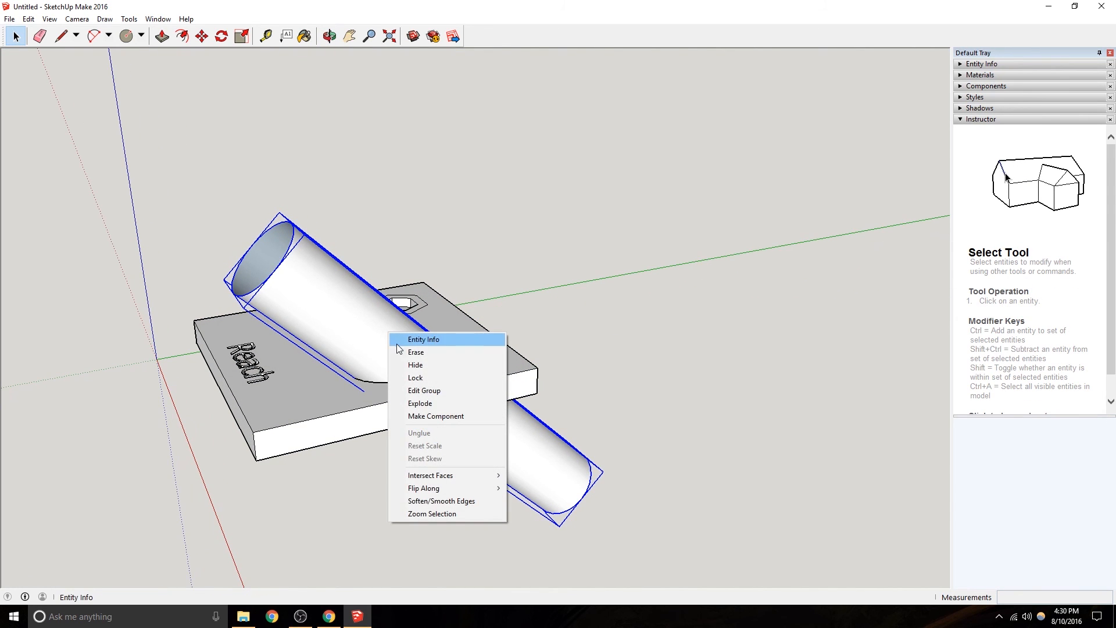
pyautogui.click(431, 403)
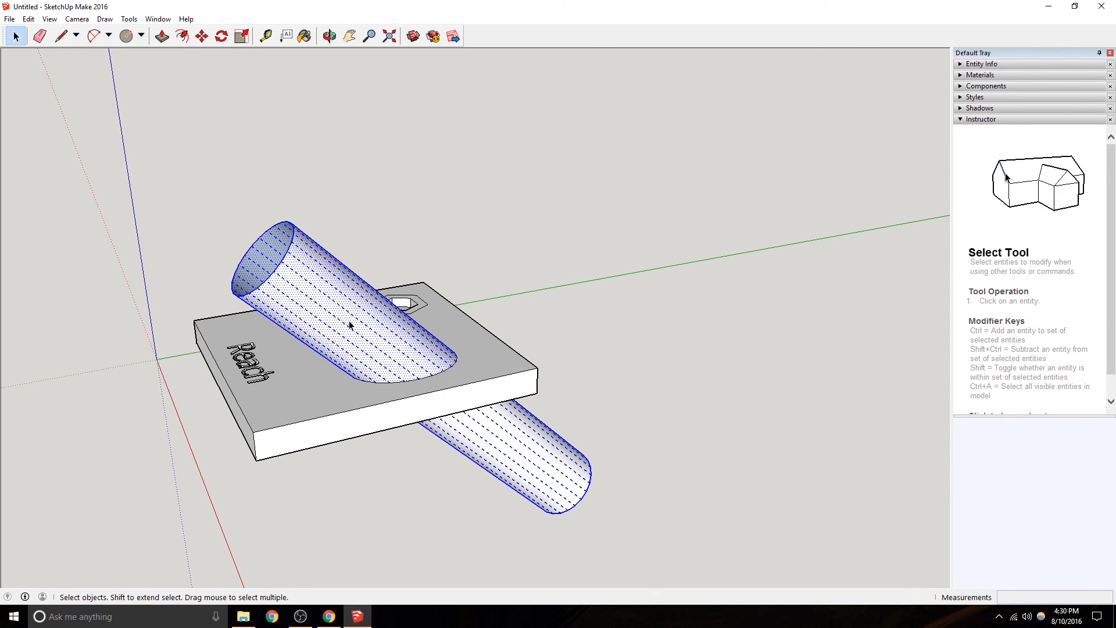
# Delete the cylinder portions that protrude above and below the plate.
pyautogui.moveTo(357, 333); pyautogui.dragTo(262, 221, button='middle')
pyautogui.moveTo(232, 190); pyautogui.dragTo(230, 191)
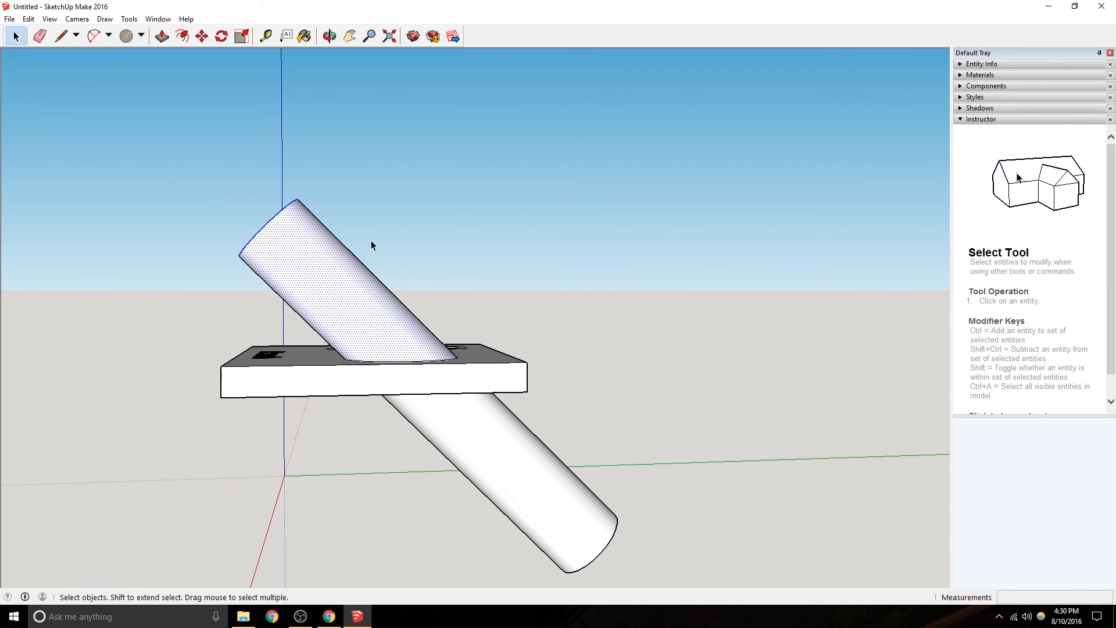
pyautogui.press('Delete')
pyautogui.moveTo(590, 528); pyautogui.dragTo(589, 528)
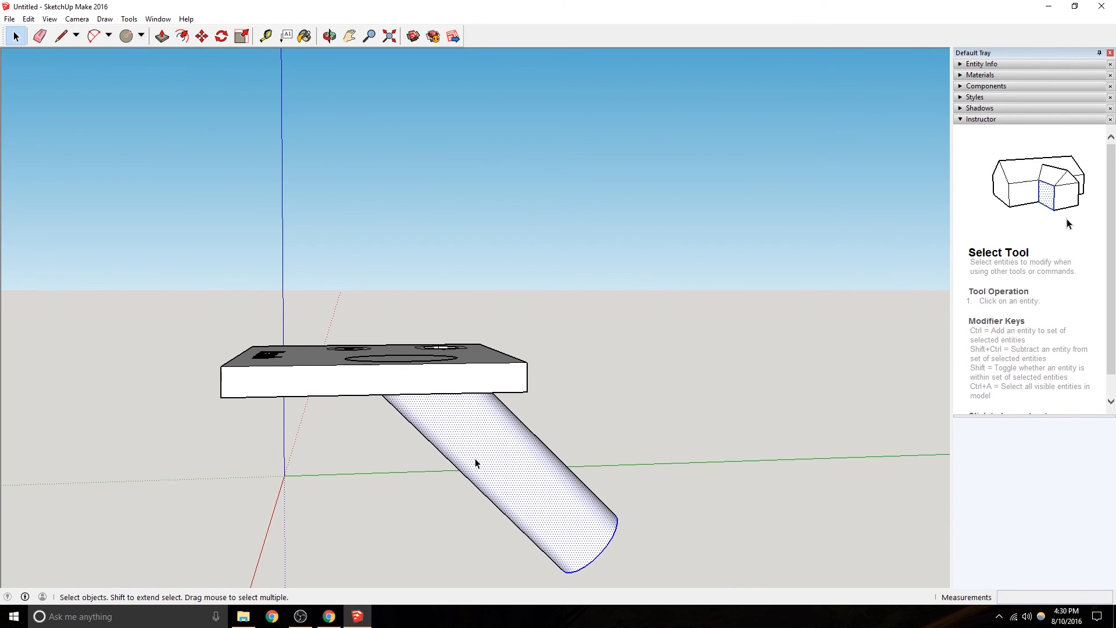
pyautogui.press('Delete')
# Explode the plate group so that its geometry merges with the remaining cylinder surface.
pyautogui.scroll(5, 401, 363)
pyautogui.moveTo(401, 363); pyautogui.dragTo(458, 386, button='middle')
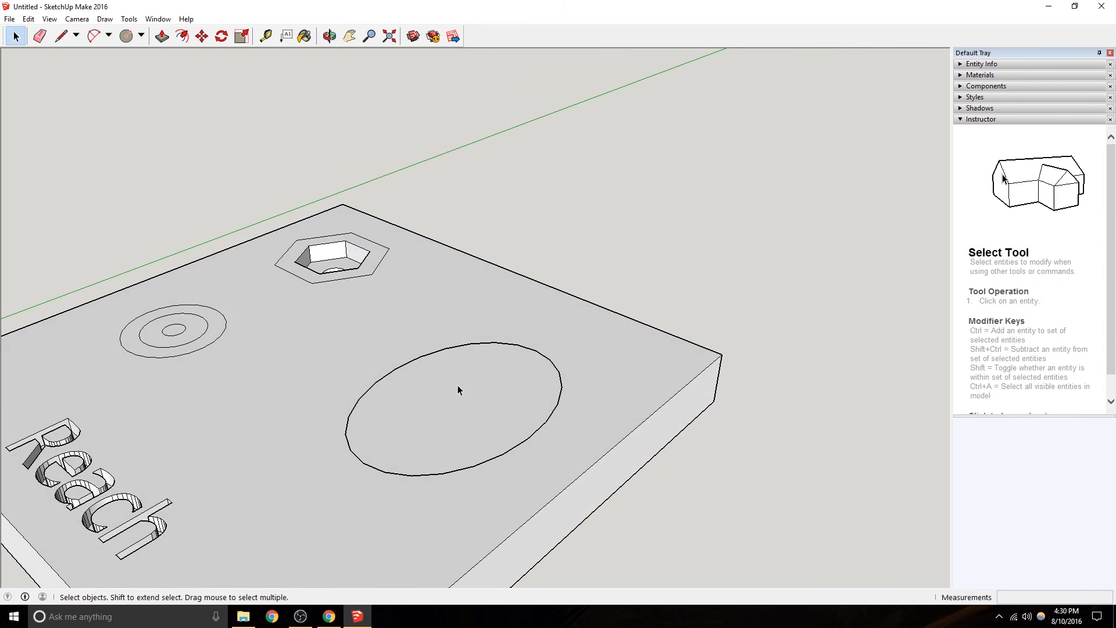
pyautogui.rightClick(329, 335)
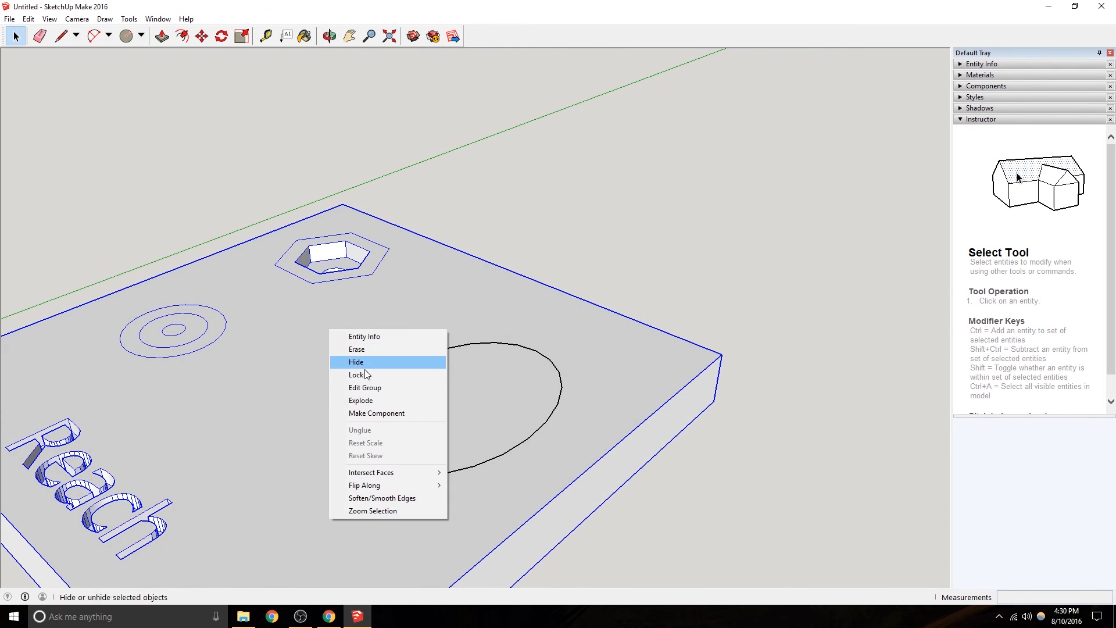
pyautogui.click(372, 401)
# Draw lines on the plate's top face from the large ellipse out to the plate's side edges to split the face.
pyautogui.click(556, 370)
pyautogui.moveTo(553, 369); pyautogui.dragTo(479, 404, button='middle')
pyautogui.press('l')
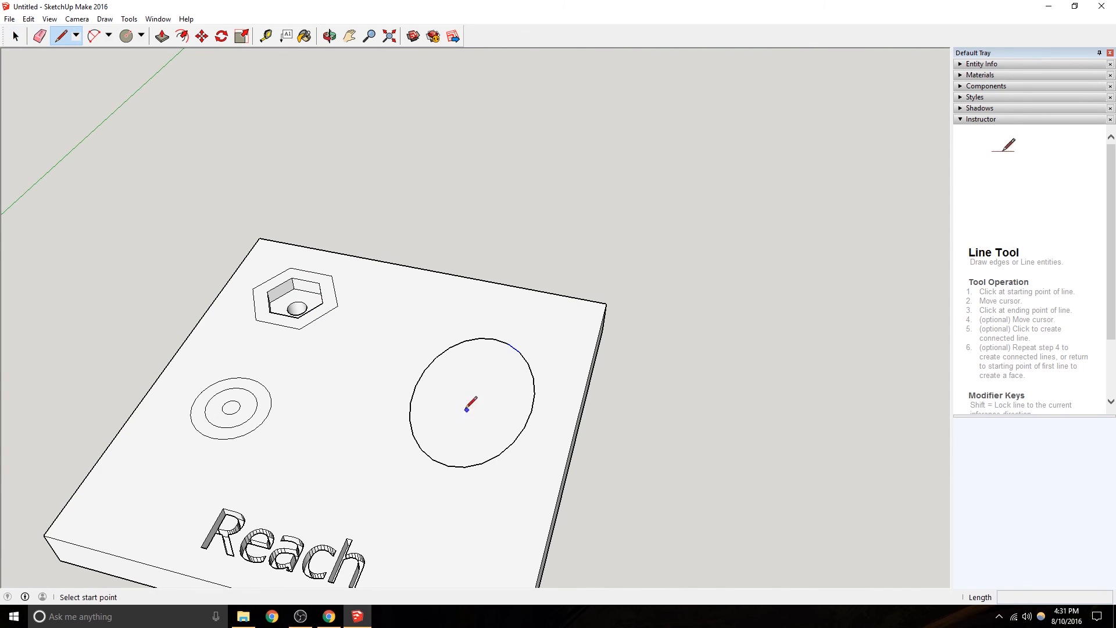
pyautogui.click(415, 385)
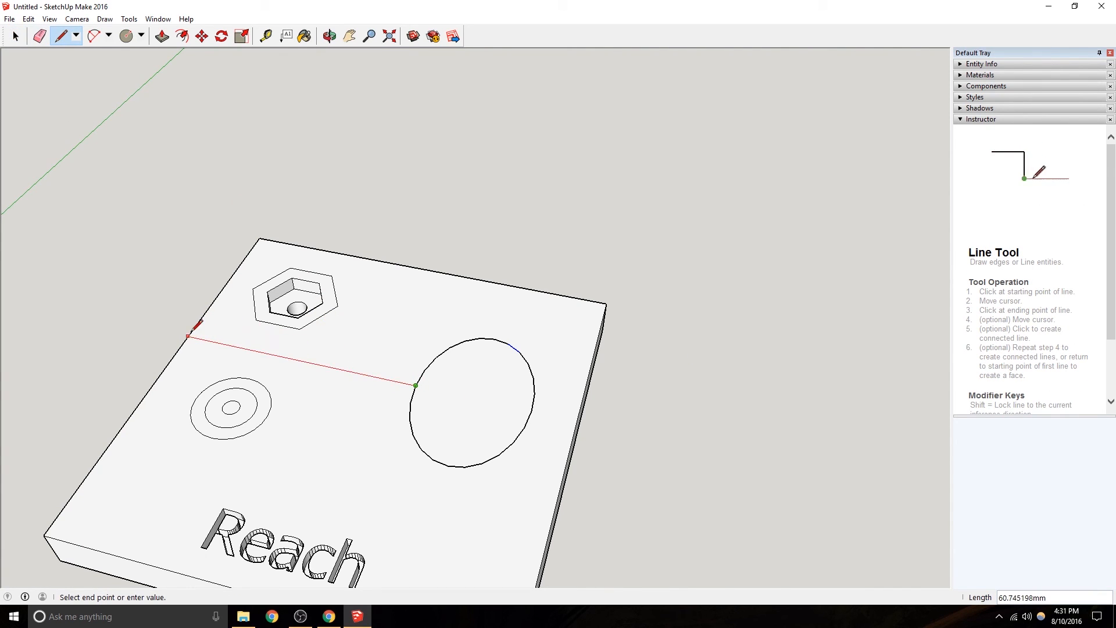
pyautogui.click(579, 419)
# Draw lines on the plate's underside across the ellipse and out to both side edges to split the face.
pyautogui.moveTo(580, 419); pyautogui.dragTo(410, 477, button='middle')
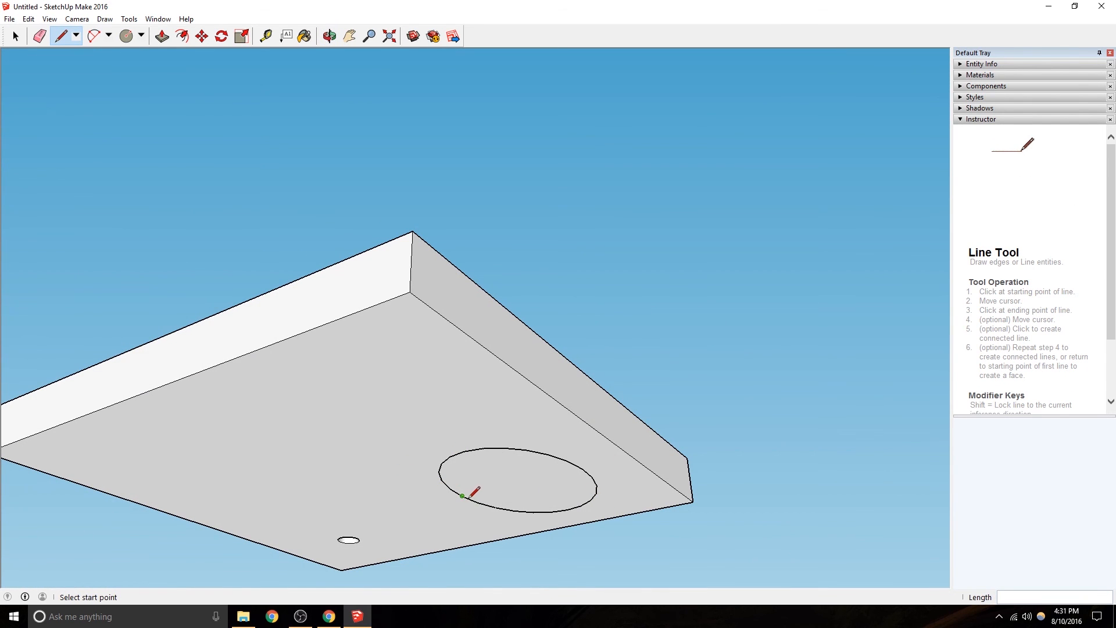
pyautogui.click(633, 457)
pyautogui.moveTo(632, 457); pyautogui.dragTo(469, 387, button='middle')
pyautogui.scroll(-2, 444, 401)
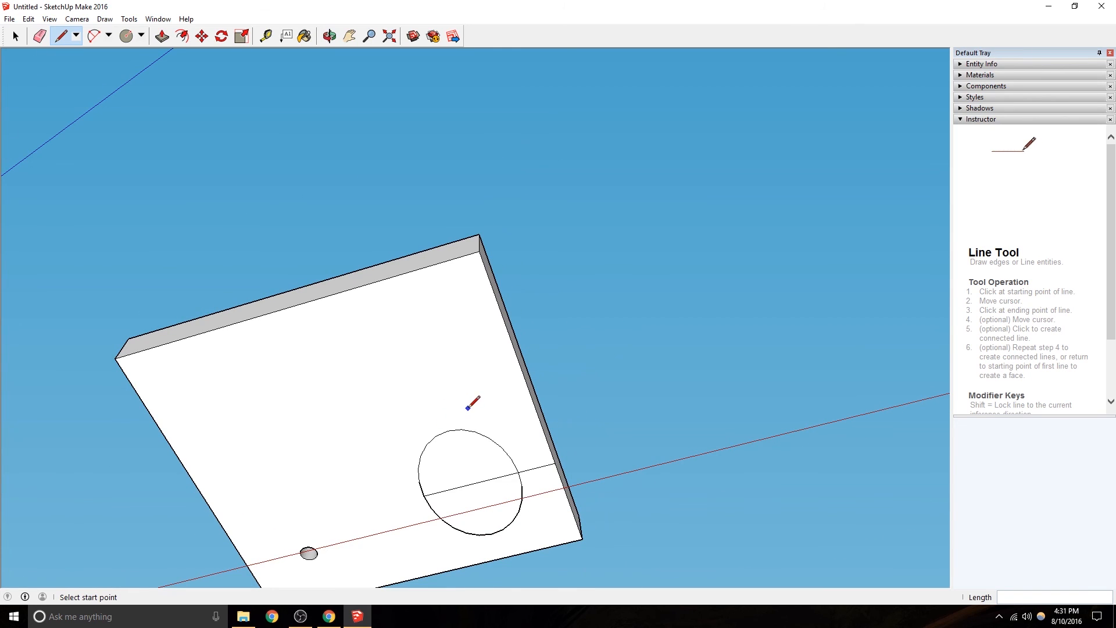
pyautogui.moveTo(398, 445); pyautogui.dragTo(514, 445, button='middle')
pyautogui.click(459, 488)
pyautogui.click(125, 465)
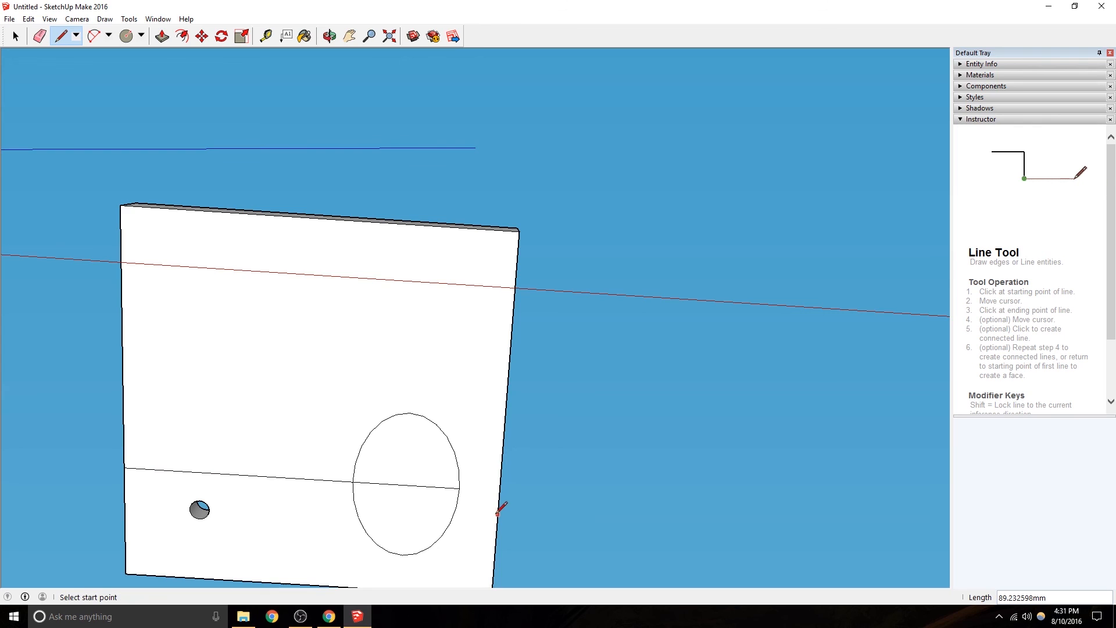
# Erase the helper lines on the plate's underside and top face, keeping the ellipses.
pyautogui.moveTo(458, 393); pyautogui.dragTo(205, 343, button='middle')
pyautogui.press('e')
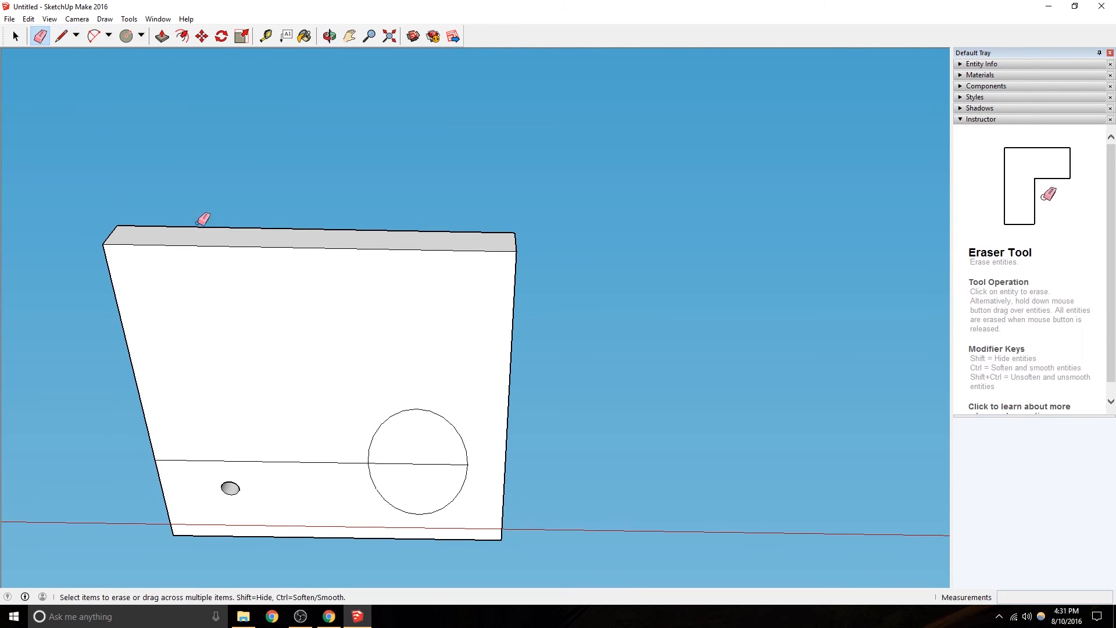
pyautogui.moveTo(412, 303)
pyautogui.mouseDown(button='middle')
pyautogui.moveTo(413, 531)
pyautogui.moveTo(453, 277)
pyautogui.mouseUp(button='middle')
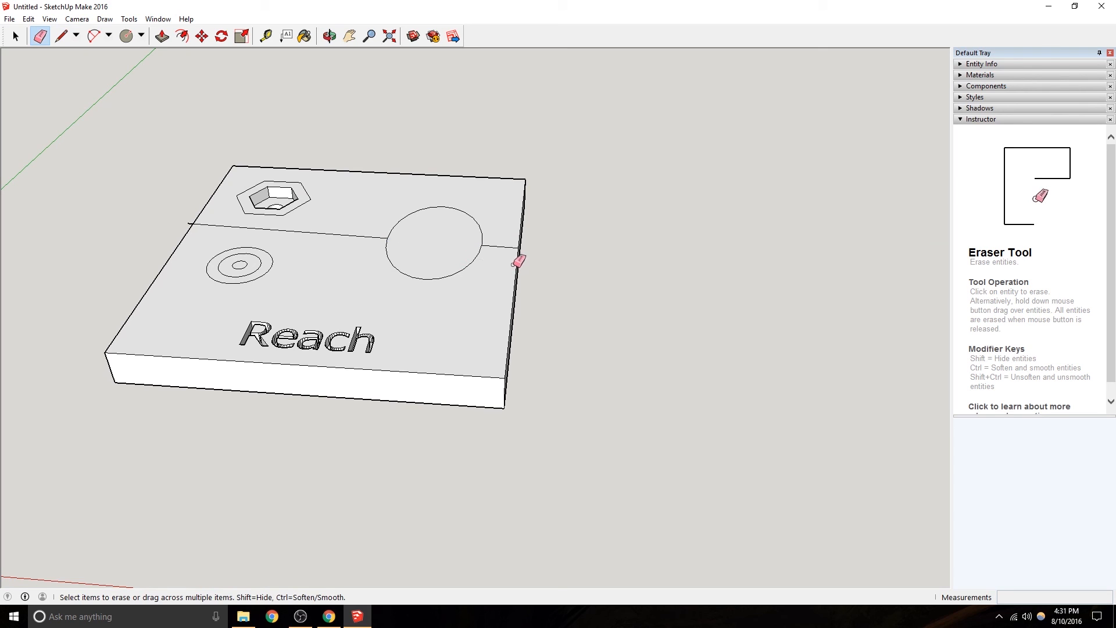
pyautogui.moveTo(344, 261); pyautogui.dragTo(354, 386, button='middle')
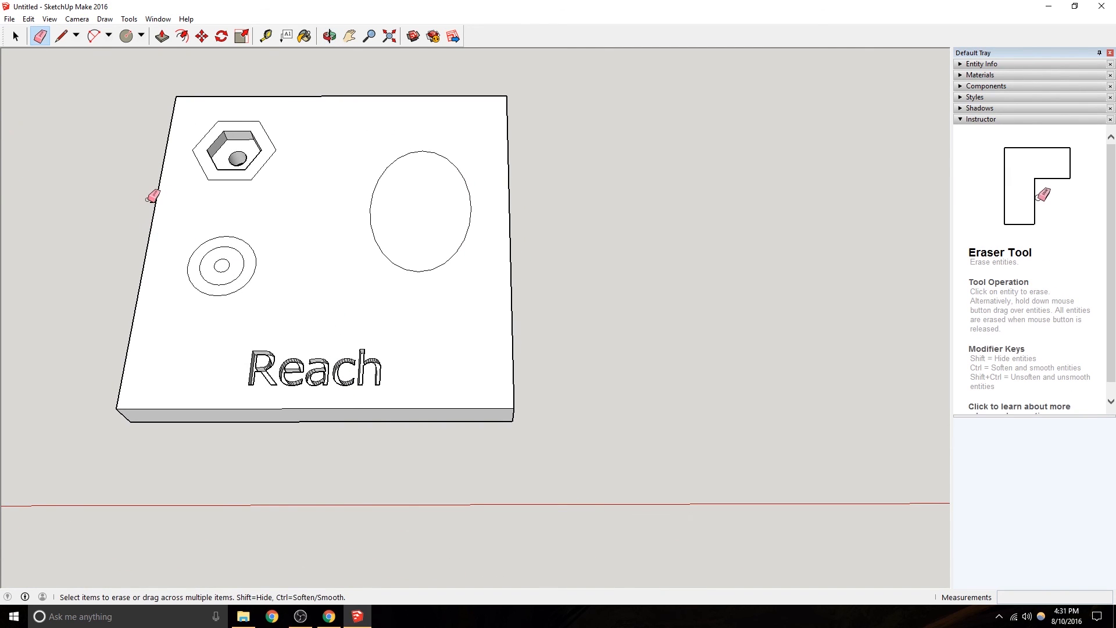
# Delete the elliptical face capping the angled hole in the plate.
pyautogui.click(9, 19)
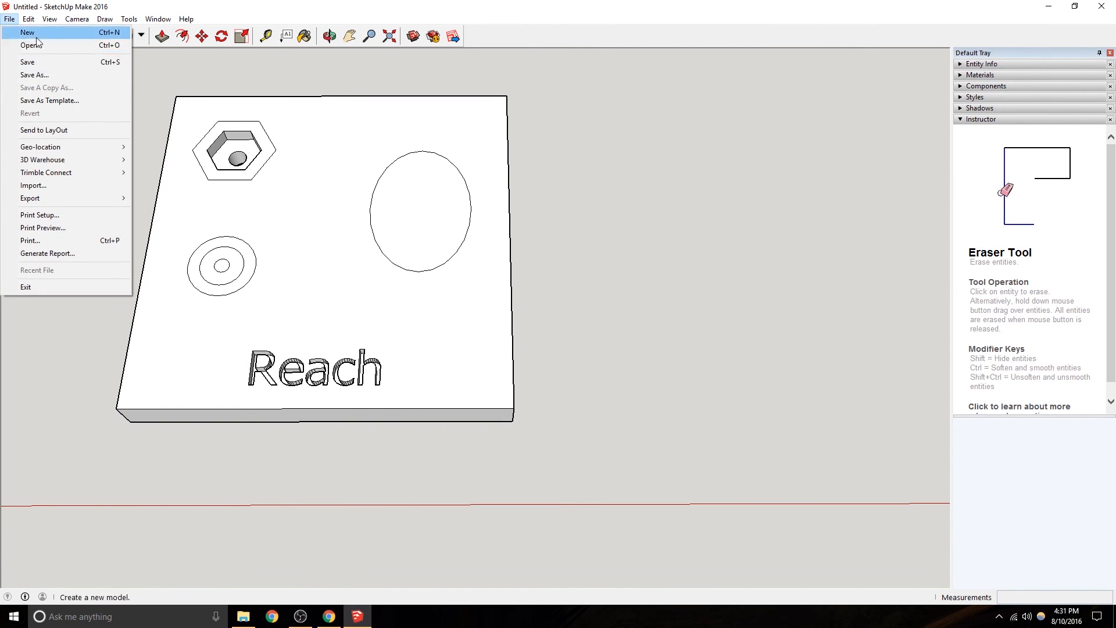
pyautogui.click(10, 21)
pyautogui.press('space')
pyautogui.click(405, 211)
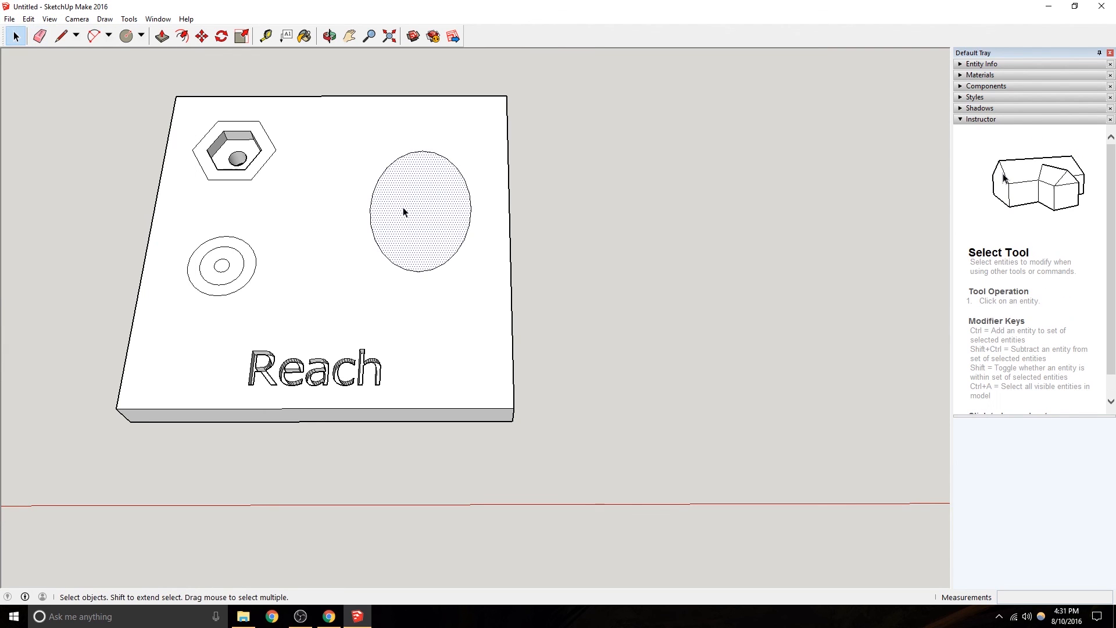
pyautogui.press('Delete')
# Orient the connected faces to match the plate's side face, correcting the reversed wall of the angled hole.
pyautogui.moveTo(415, 222); pyautogui.dragTo(477, 384, button='middle')
pyautogui.rightClick(477, 385)
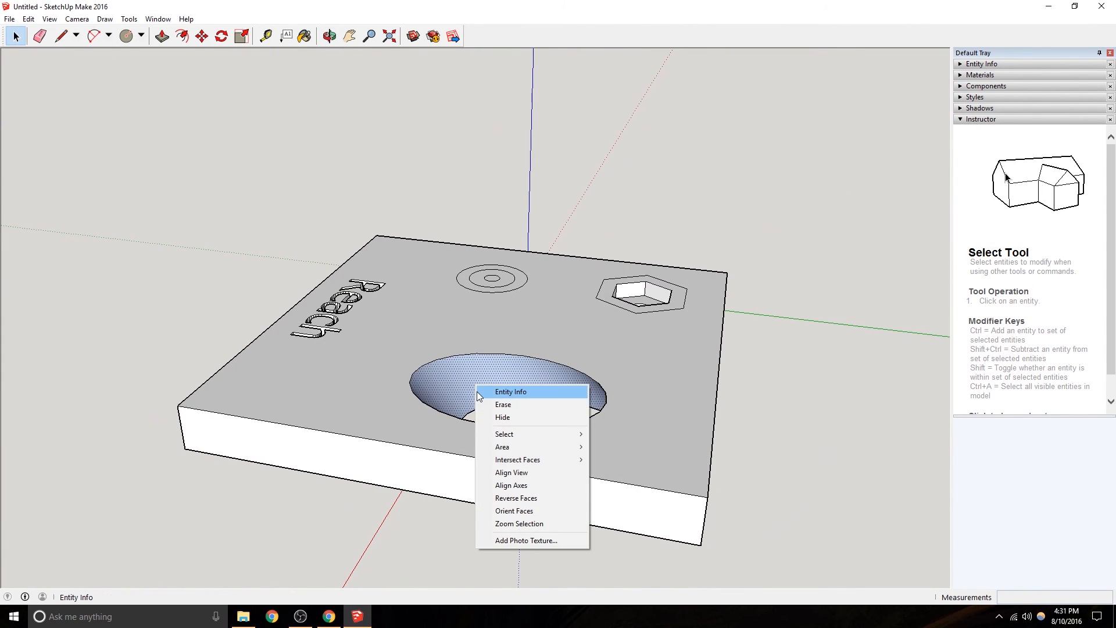
pyautogui.click(451, 385)
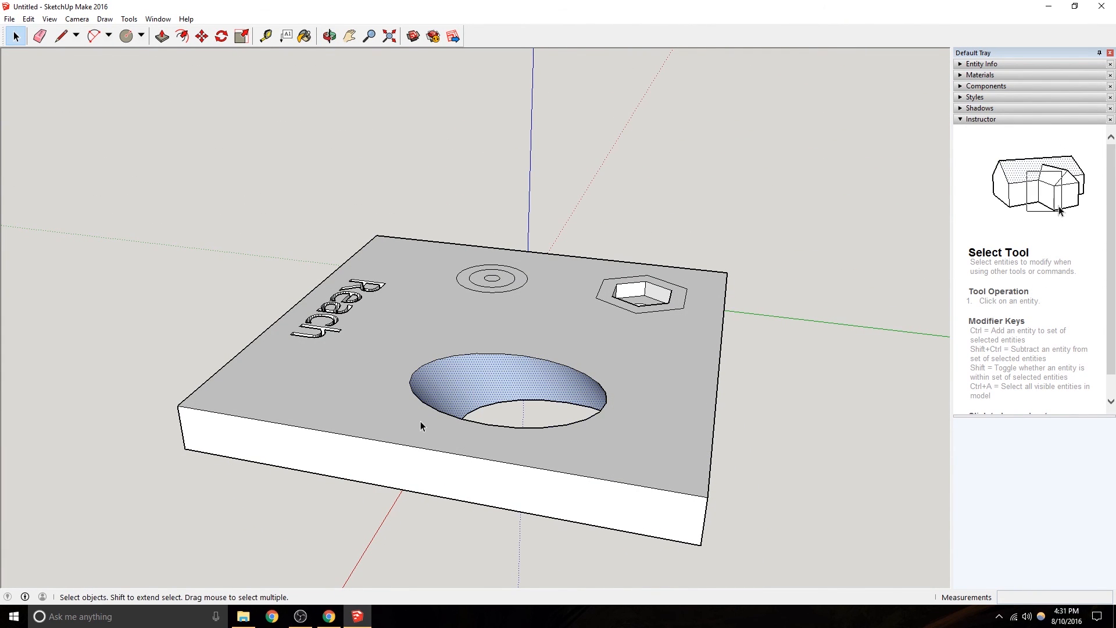
pyautogui.rightClick(368, 453)
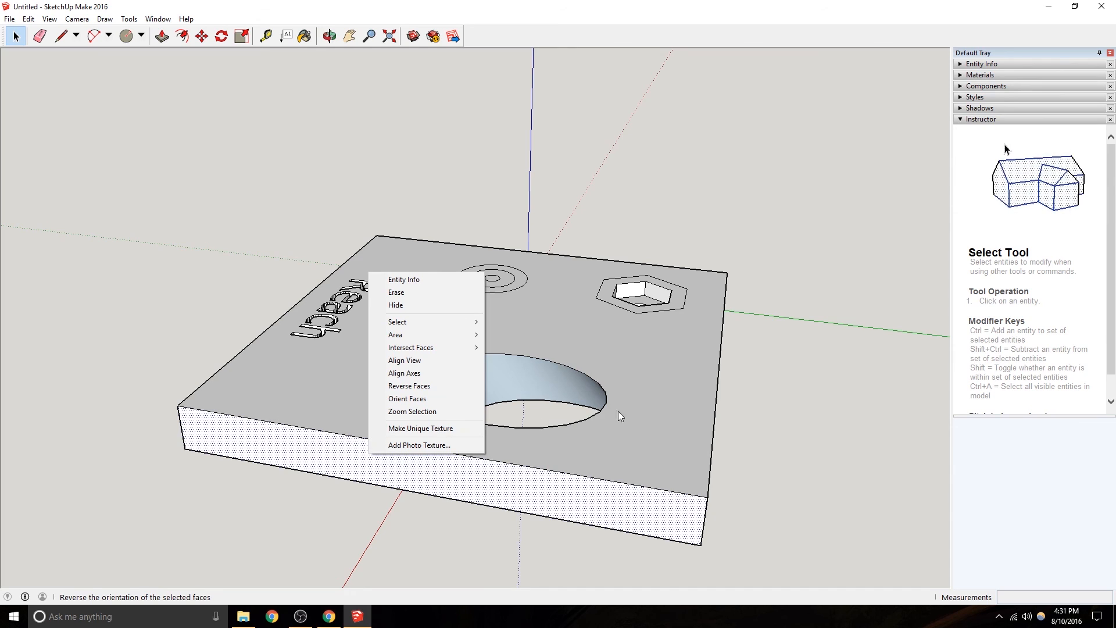
pyautogui.click(402, 398)
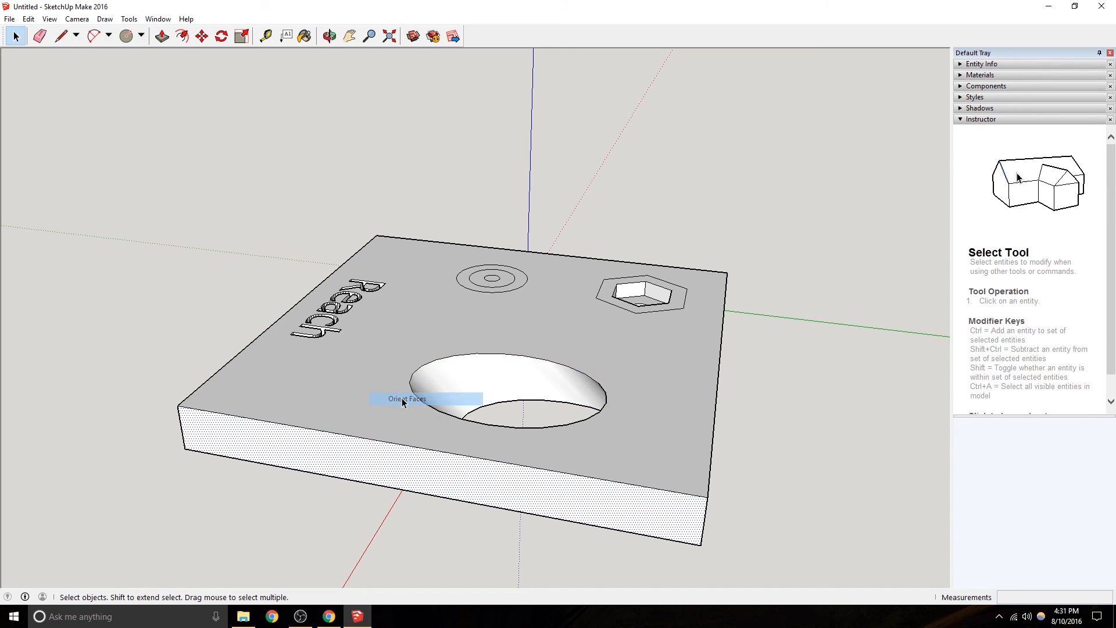
# Erase the concentric circles and the outer hexagon outline around the hexagonal recess on the top face.
pyautogui.scroll(5, 505, 382)
pyautogui.moveTo(270, 273); pyautogui.dragTo(478, 248, button='middle')
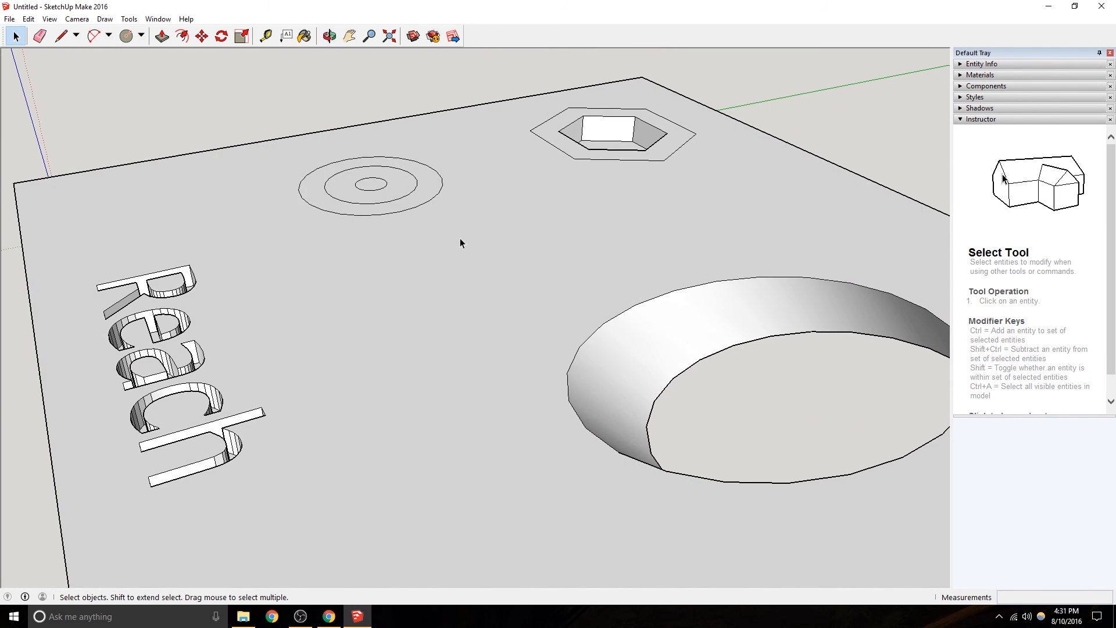
pyautogui.click(39, 36)
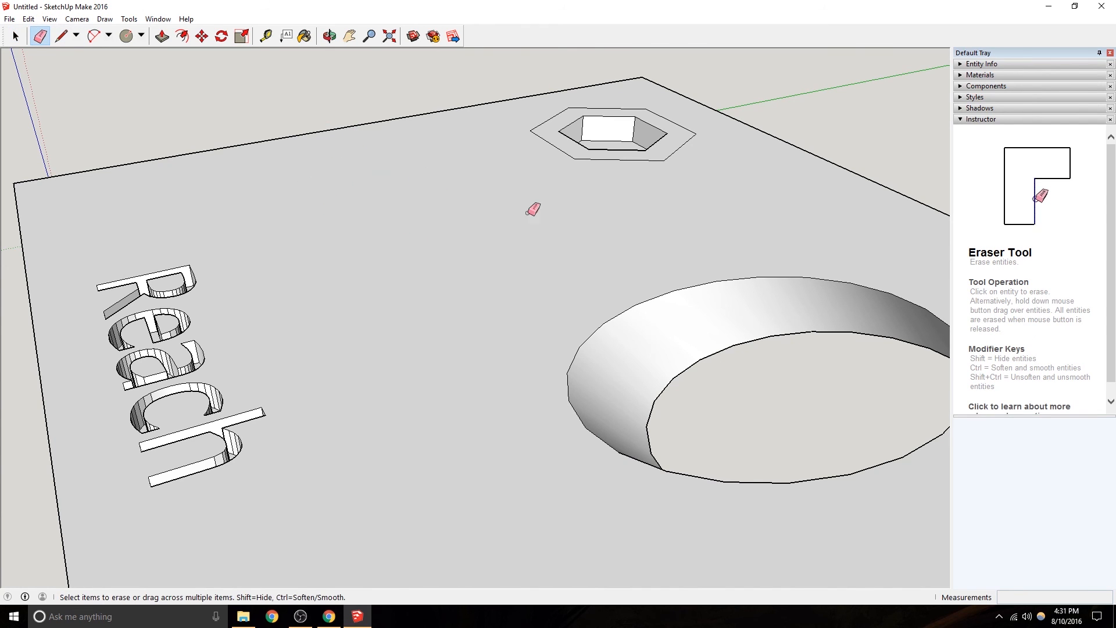
pyautogui.click(586, 159)
pyautogui.scroll(-3, 372, 191)
pyautogui.moveTo(295, 235); pyautogui.dragTo(498, 312, button='middle')
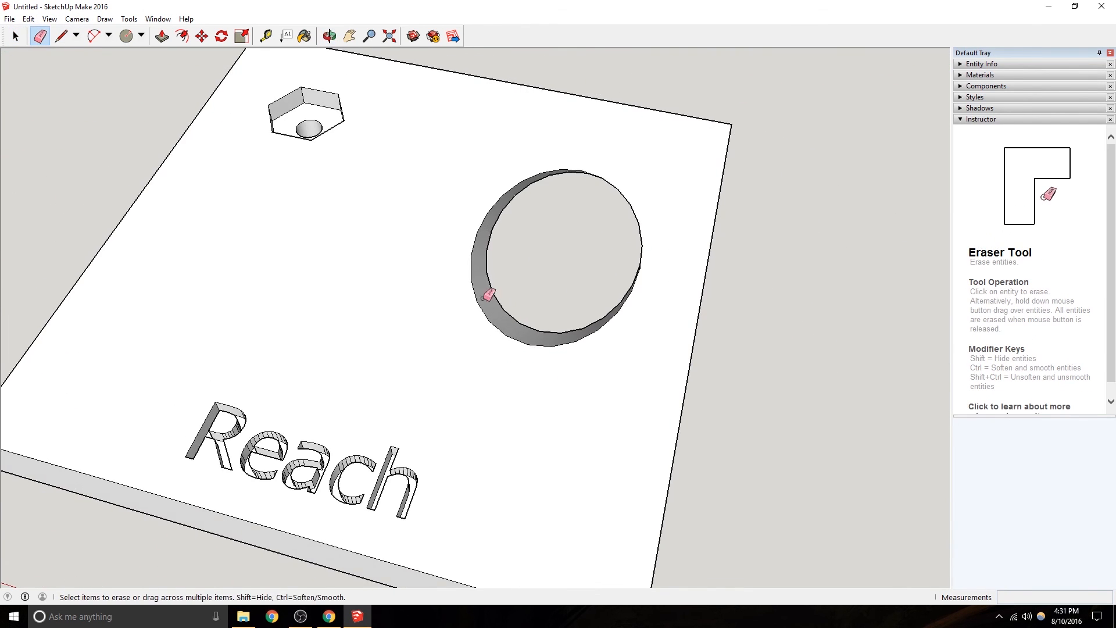
pyautogui.scroll(-3, 494, 308)
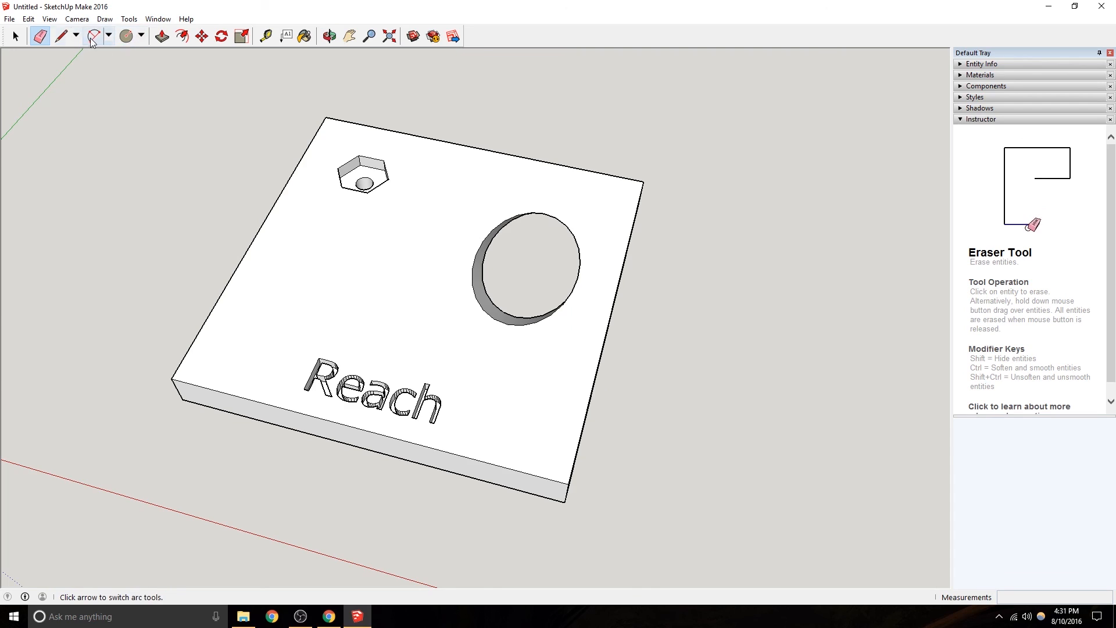
# Draw a line between the hexagonal recess and the text, and a vertical circle centred on its midpoint reaching the line's end.
pyautogui.click(68, 42)
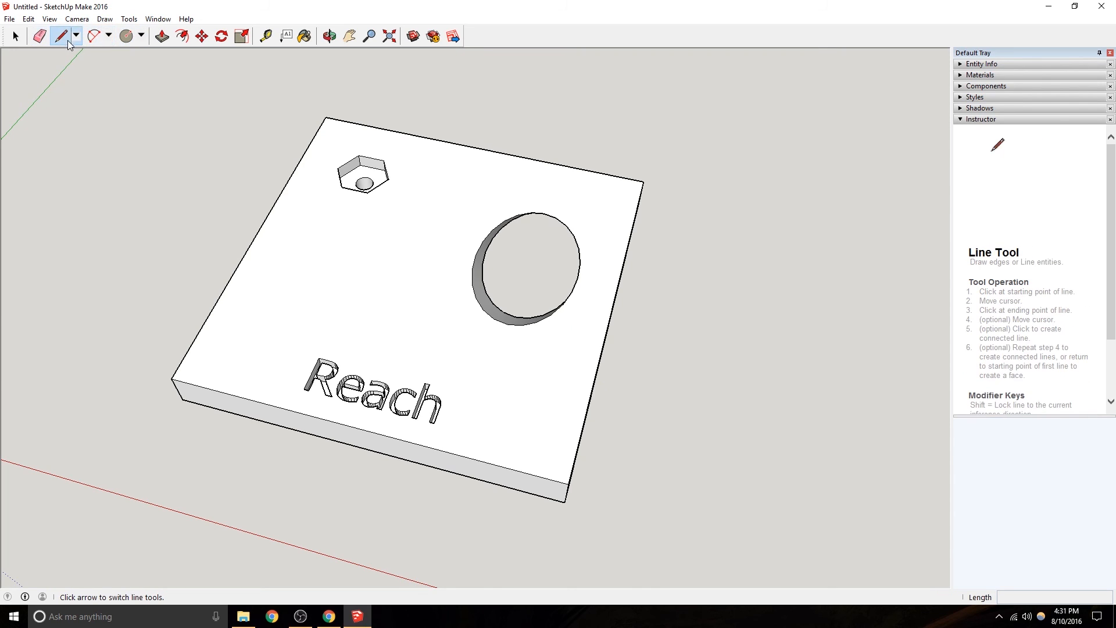
pyautogui.click(296, 253)
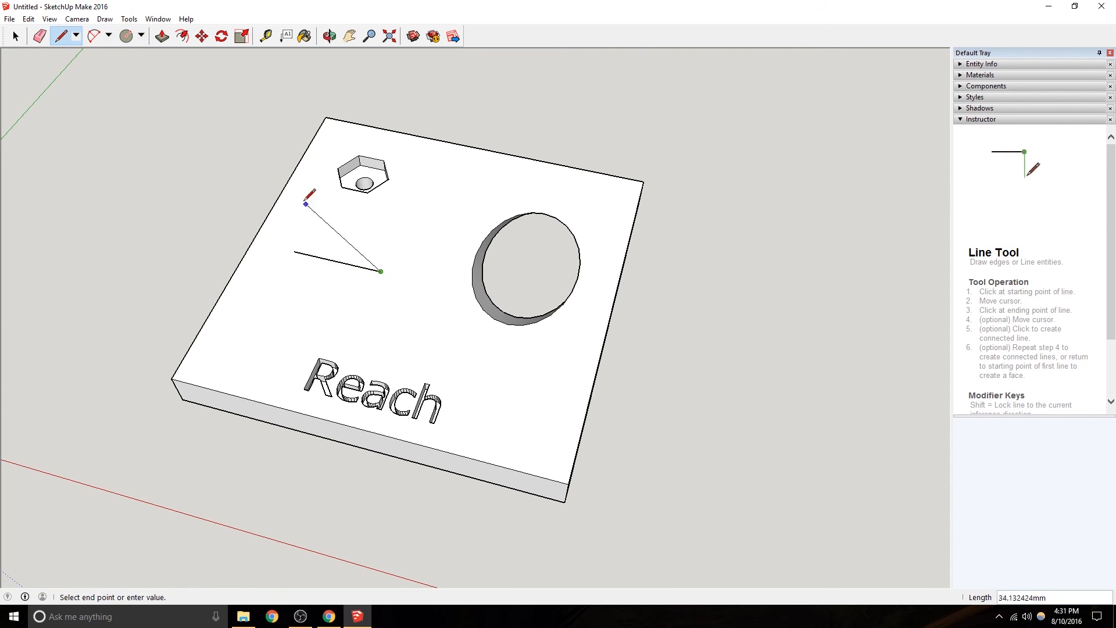
pyautogui.click(126, 36)
pyautogui.moveTo(298, 174); pyautogui.dragTo(285, 420, button='middle')
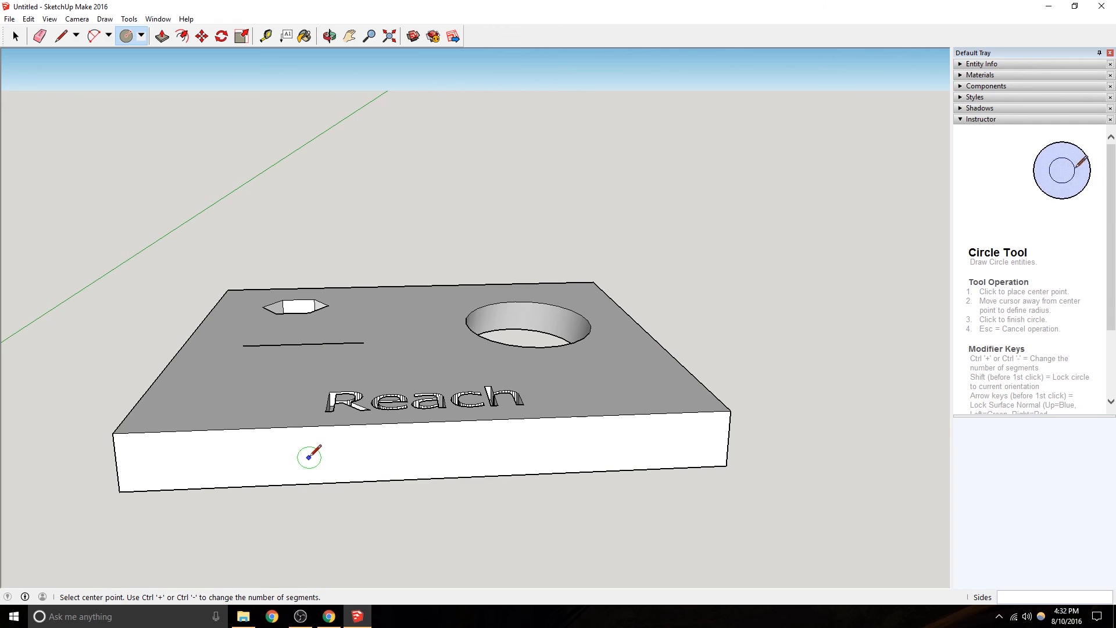
pyautogui.moveTo(309, 457); pyautogui.dragTo(329, 424, button='middle')
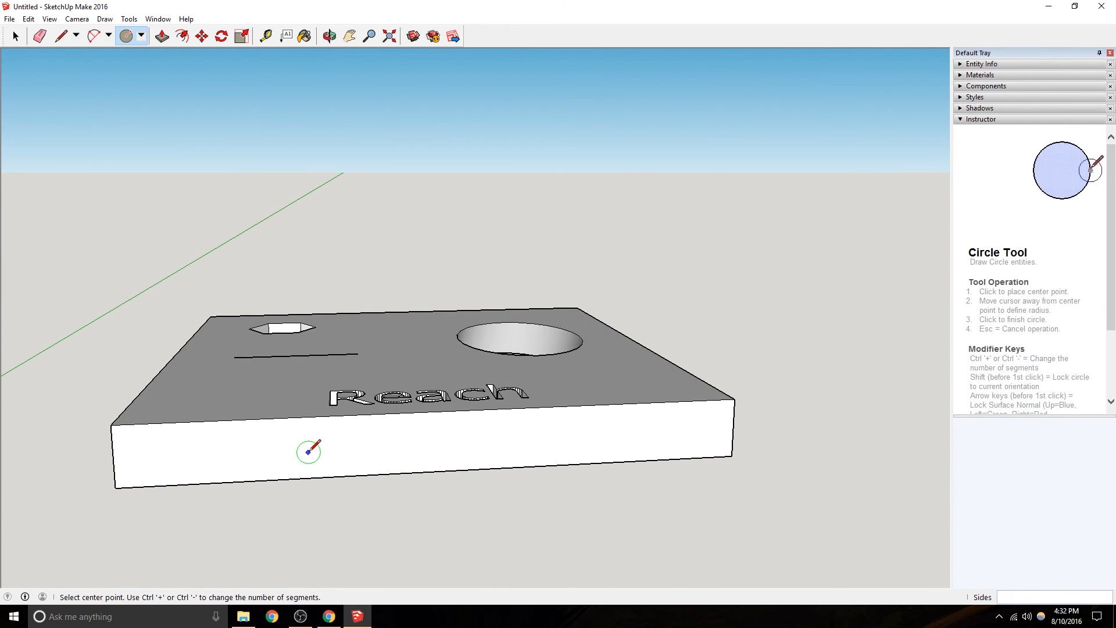
pyautogui.moveTo(298, 384); pyautogui.dragTo(321, 469, button='middle')
pyautogui.press('Down')
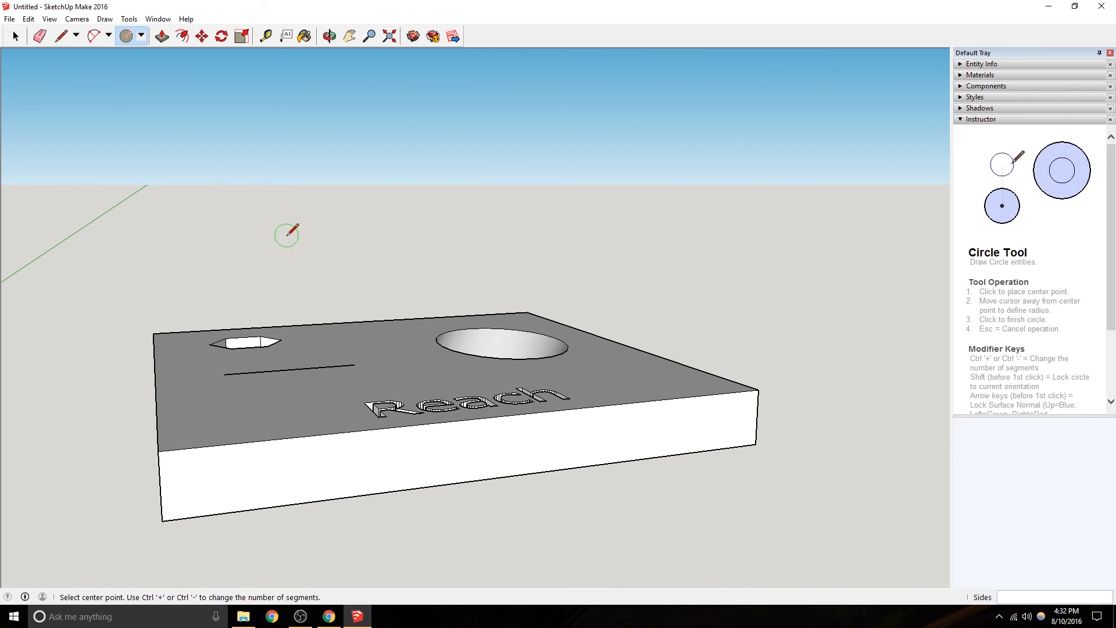
pyautogui.click(291, 368)
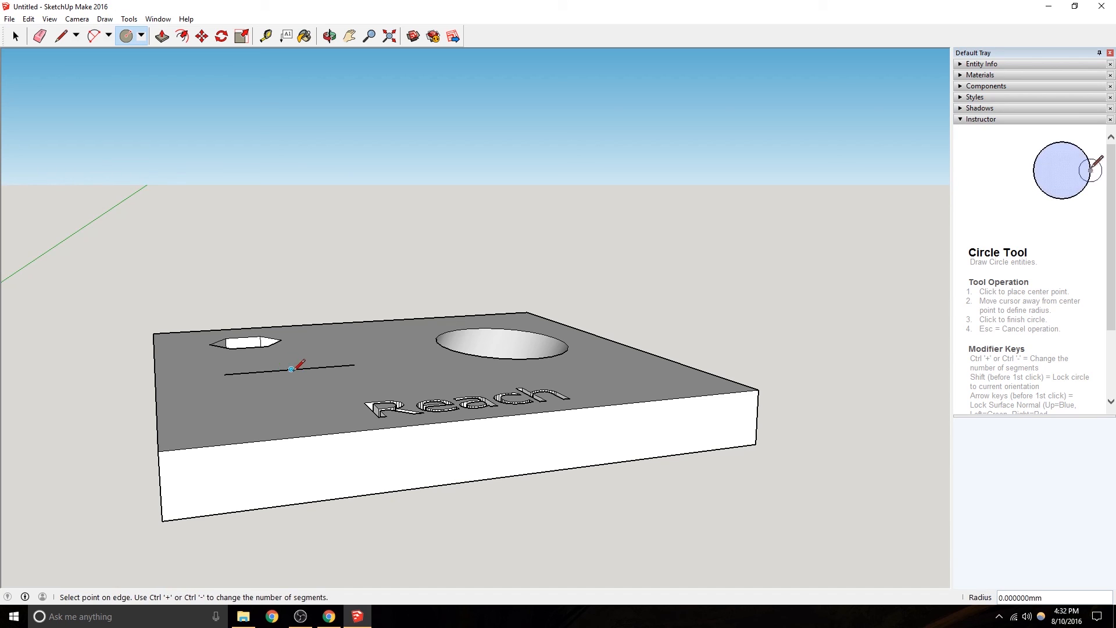
pyautogui.click(355, 365)
pyautogui.moveTo(358, 364); pyautogui.dragTo(343, 283, button='middle')
# Erase the lower half of the vertical circle that extends below the plate, leaving a half disc on top.
pyautogui.click(50, 19)
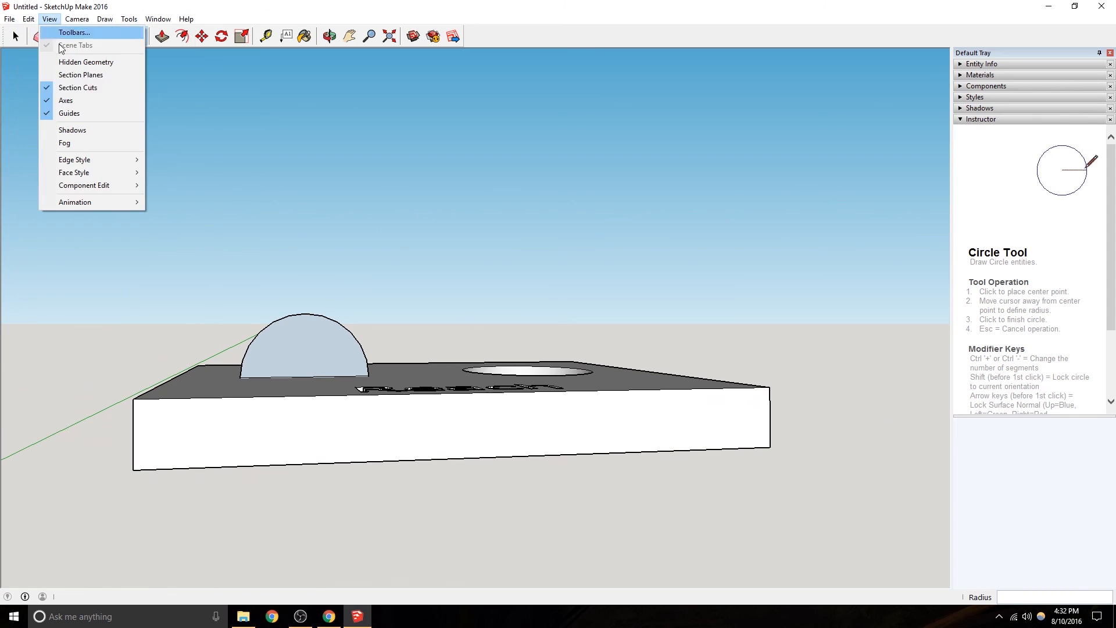
pyautogui.click(29, 19)
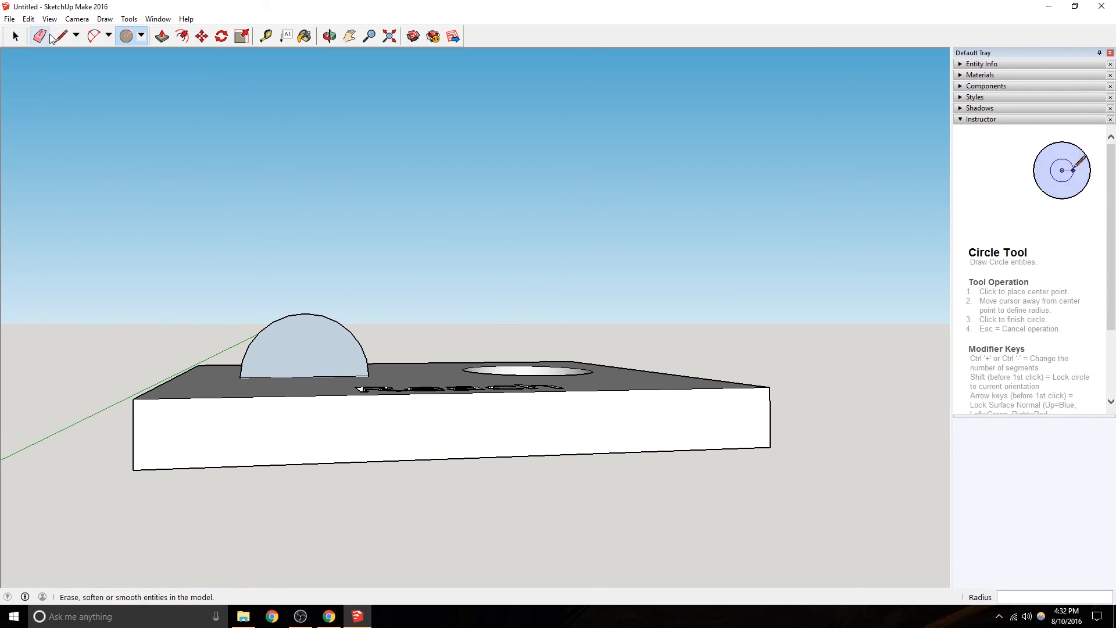
pyautogui.click(49, 36)
pyautogui.moveTo(341, 337)
pyautogui.mouseDown(button='middle')
pyautogui.moveTo(341, 279)
pyautogui.moveTo(359, 411)
pyautogui.mouseUp(button='middle')
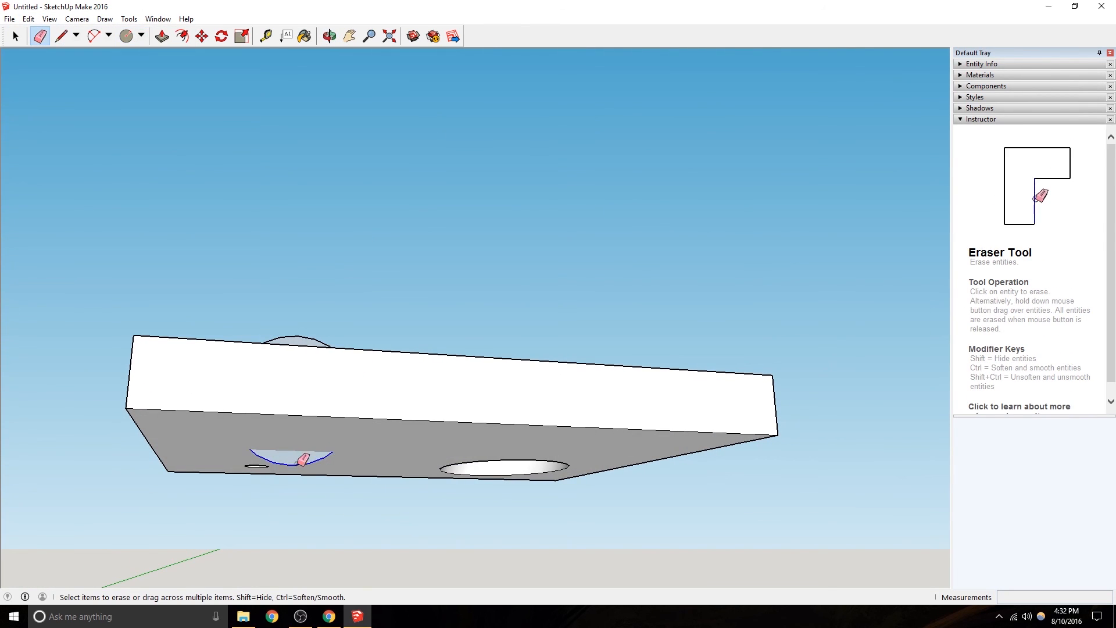
pyautogui.moveTo(314, 461)
pyautogui.mouseDown(button='middle')
pyautogui.moveTo(277, 521)
pyautogui.moveTo(304, 436)
pyautogui.mouseUp(button='middle')
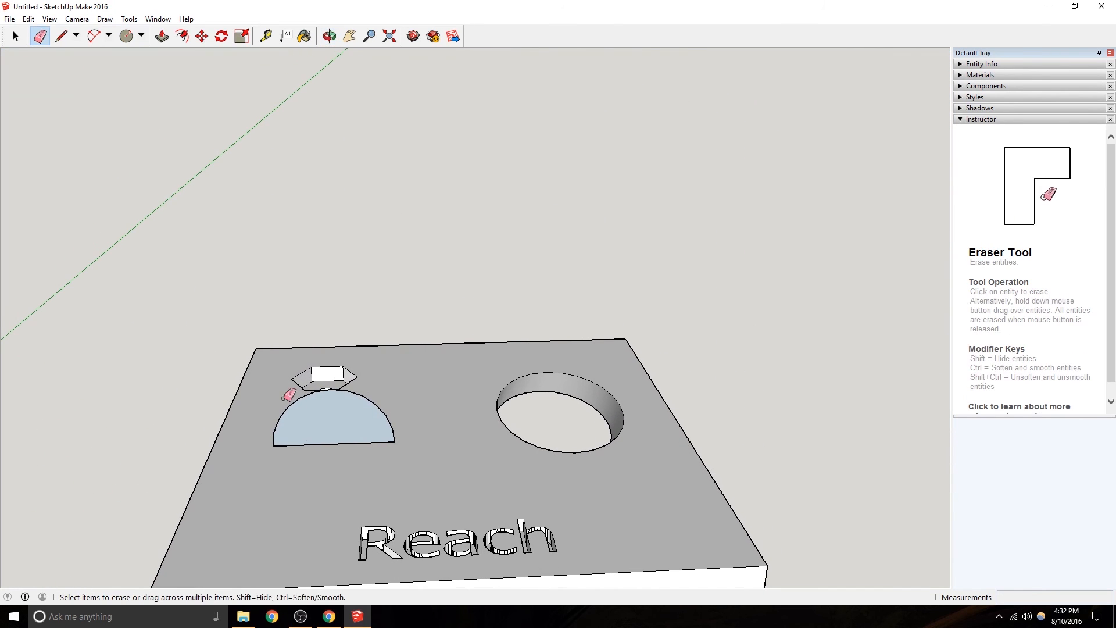
# Split the half disc with a vertical line from its base midpoint and erase one half, leaving a quarter-circle profile.
pyautogui.click(60, 36)
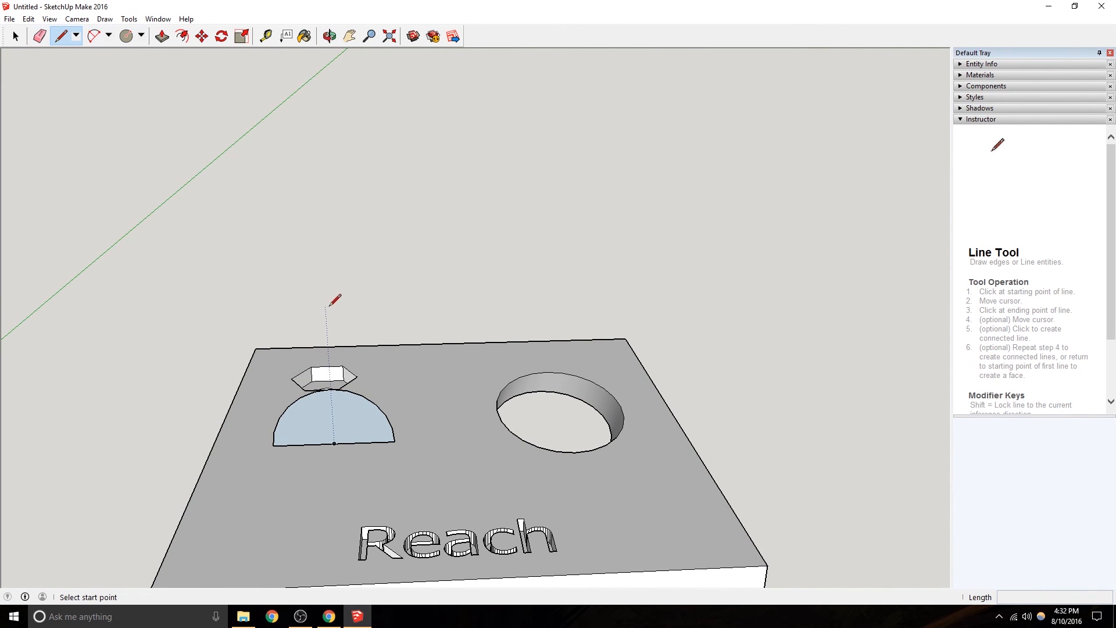
pyautogui.click(334, 443)
pyautogui.moveTo(379, 408); pyautogui.dragTo(145, 234, button='middle')
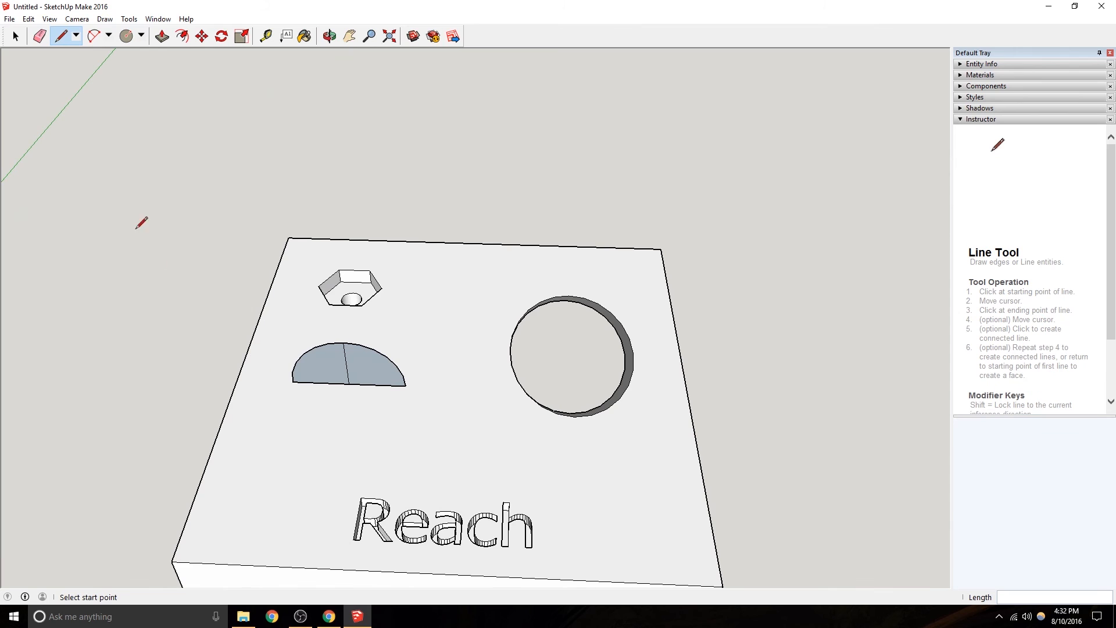
pyautogui.click(39, 38)
pyautogui.click(317, 354)
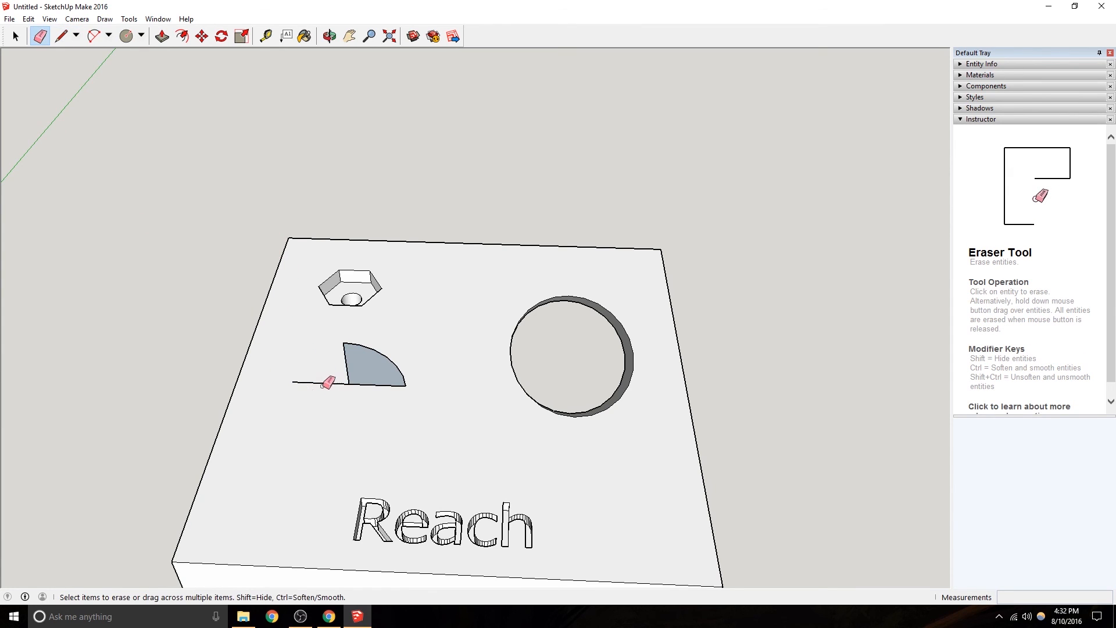
# Draw a circle flat on the plate's top face, centred on the quarter profile's corner and reaching the end of its arc.
pyautogui.click(126, 36)
pyautogui.moveTo(407, 368); pyautogui.dragTo(337, 410, button='middle')
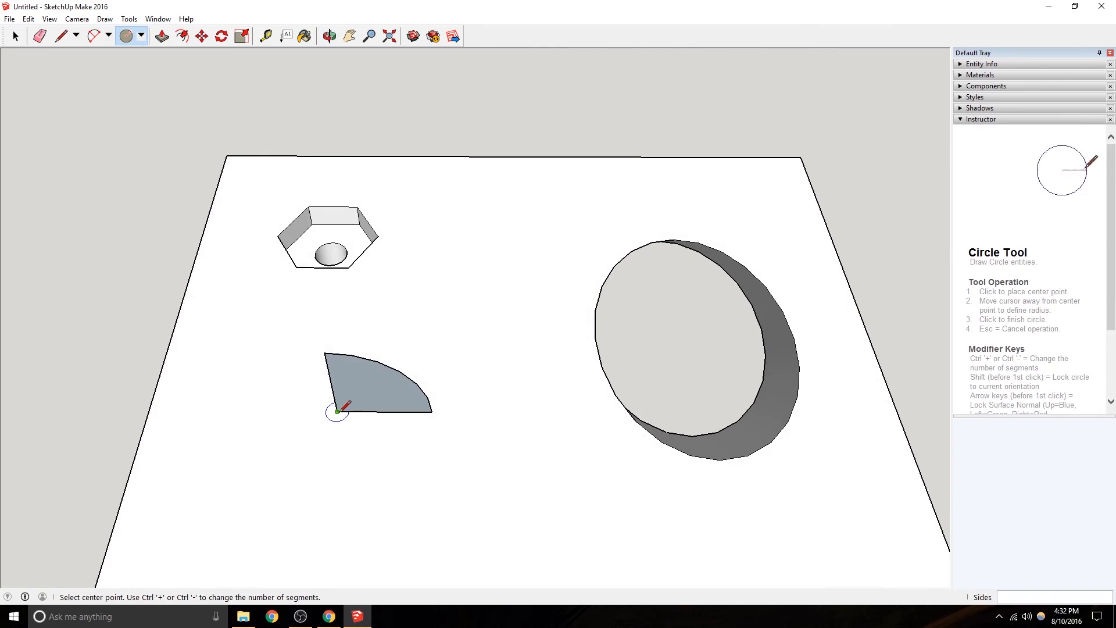
pyautogui.click(337, 411)
pyautogui.click(435, 410)
pyautogui.moveTo(435, 410)
pyautogui.mouseDown(button='middle')
pyautogui.moveTo(496, 368)
pyautogui.moveTo(361, 327)
pyautogui.moveTo(506, 331)
pyautogui.moveTo(75, 232)
pyautogui.moveTo(289, 356)
pyautogui.moveTo(62, 6)
pyautogui.mouseUp(button='middle')
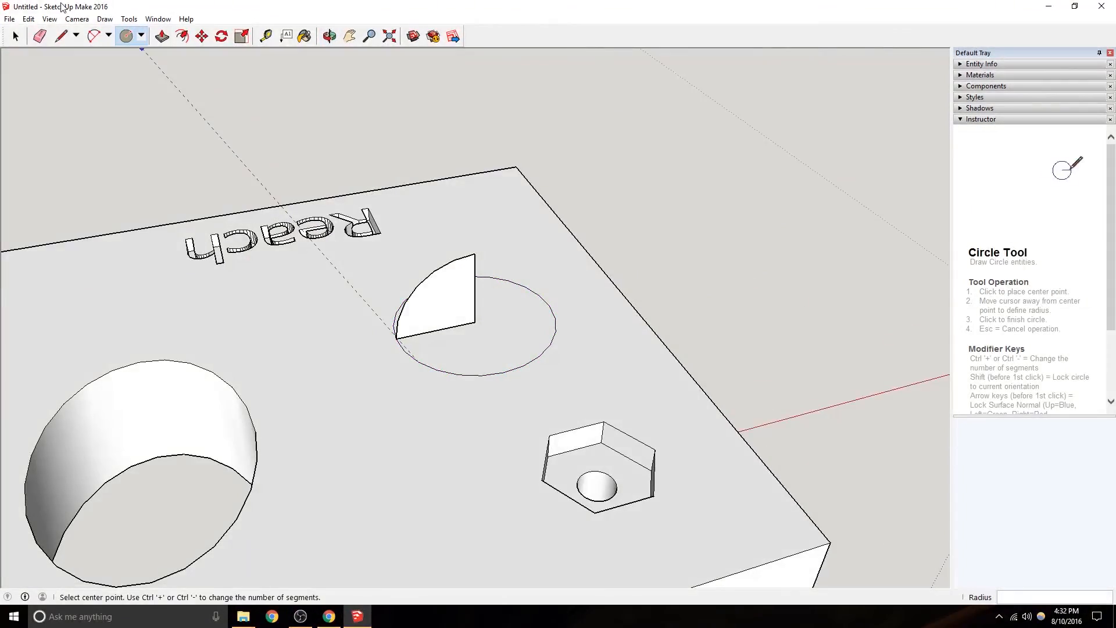
# Sweep the quarter-circle profile around the circle with Follow Me to form a dome on the plate's top face.
pyautogui.click(129, 19)
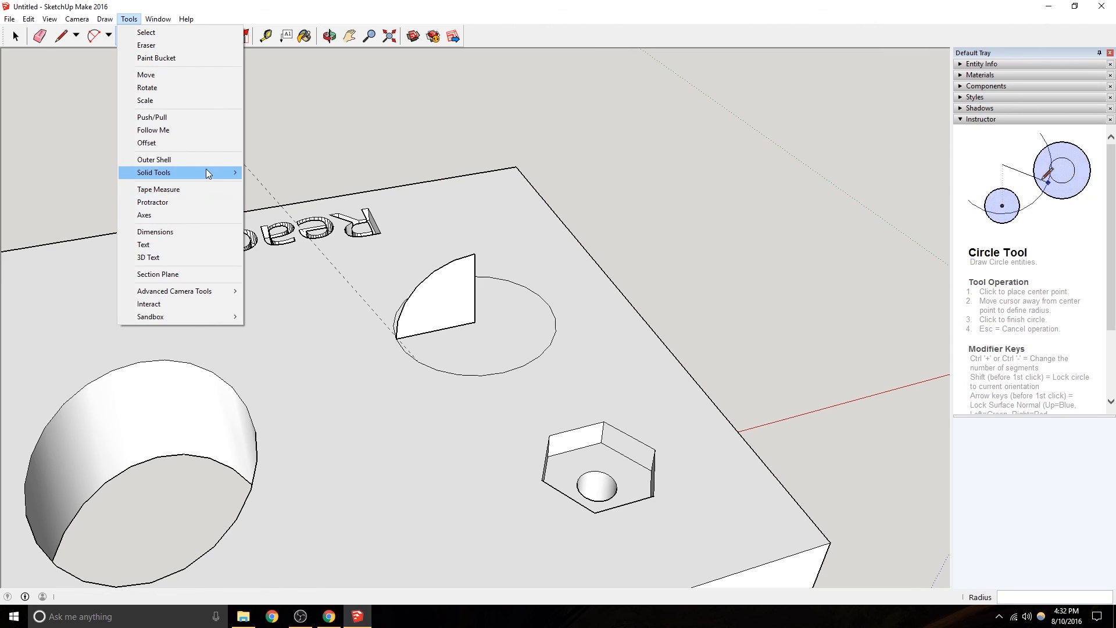
pyautogui.moveTo(207, 169)
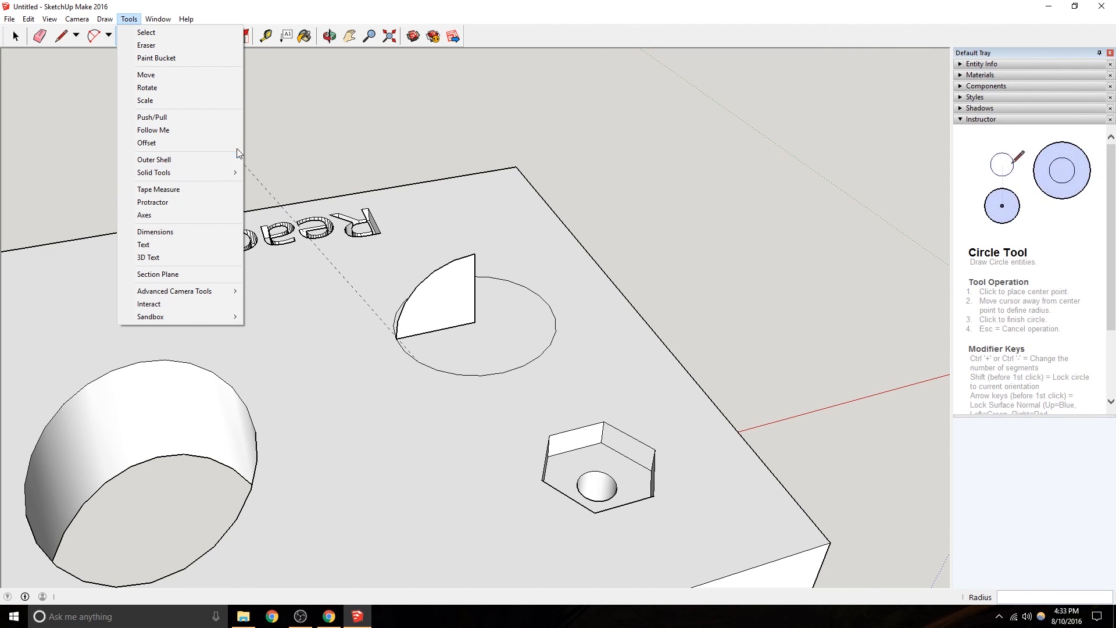
pyautogui.click(207, 5)
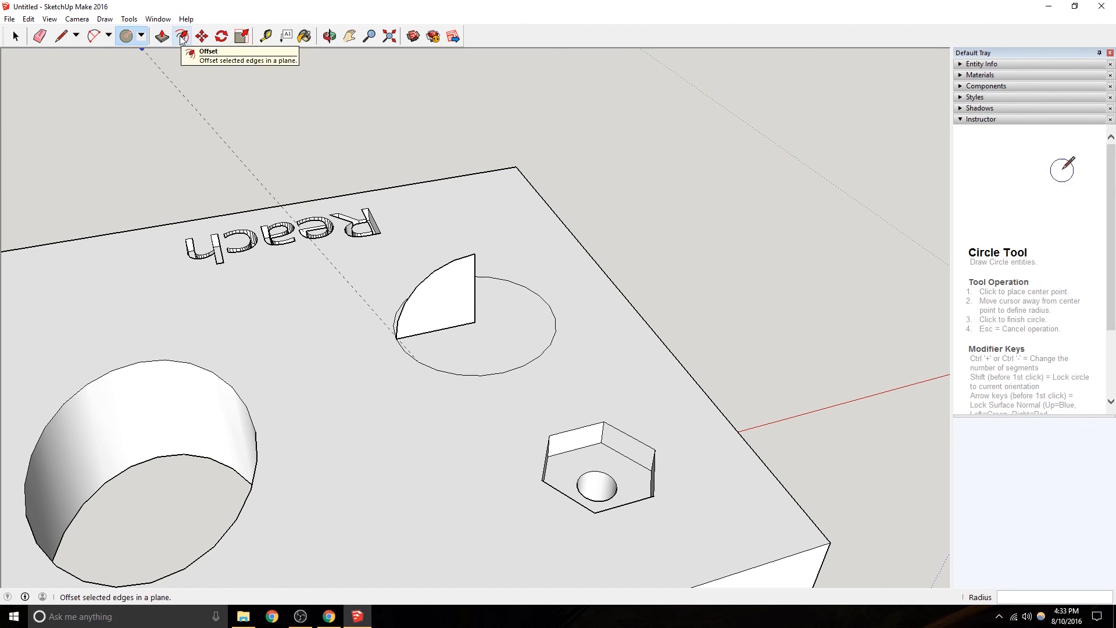
pyautogui.click(129, 18)
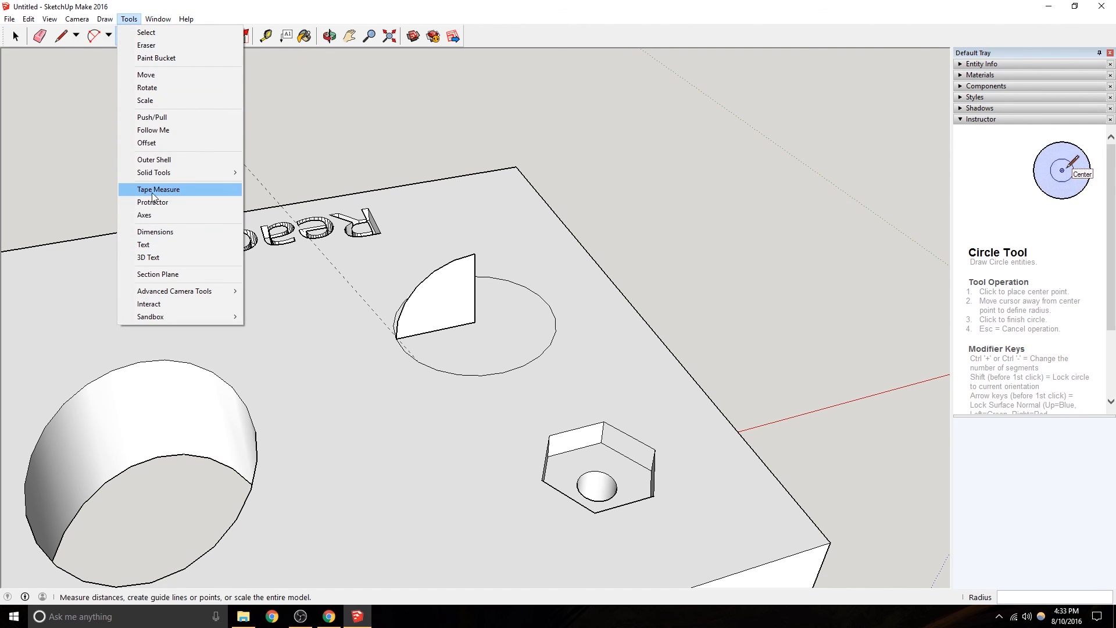
pyautogui.click(177, 132)
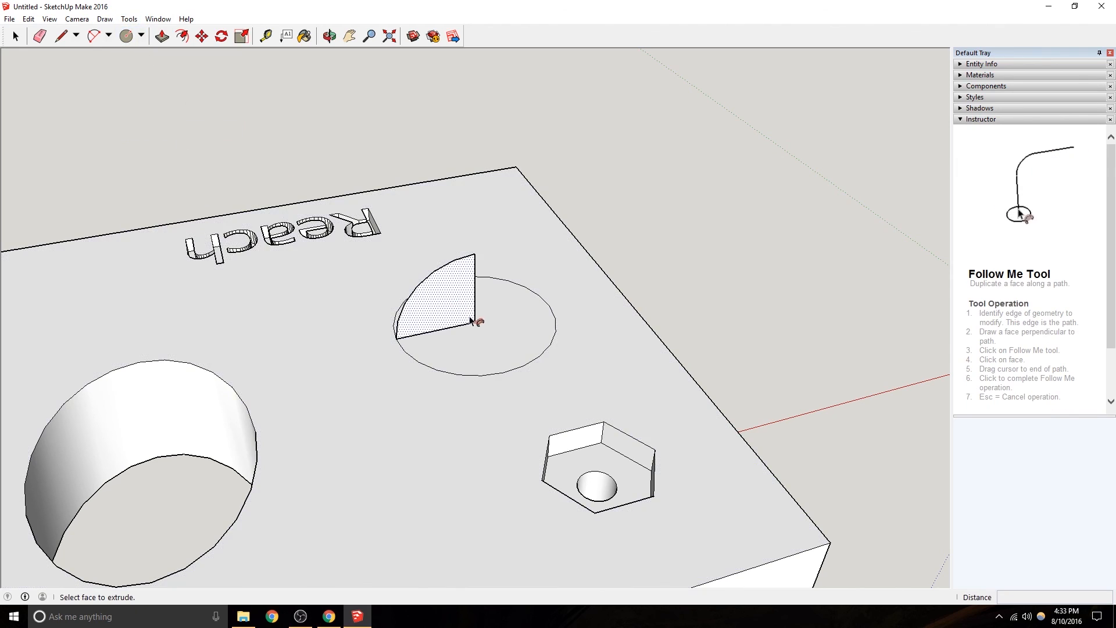
pyautogui.moveTo(426, 325)
pyautogui.mouseDown()
pyautogui.moveTo(418, 361)
pyautogui.moveTo(553, 364)
pyautogui.moveTo(522, 285)
pyautogui.moveTo(391, 299)
pyautogui.moveTo(461, 319)
pyautogui.moveTo(399, 344)
pyautogui.mouseUp()
pyautogui.moveTo(399, 344); pyautogui.dragTo(364, 238, button='middle')
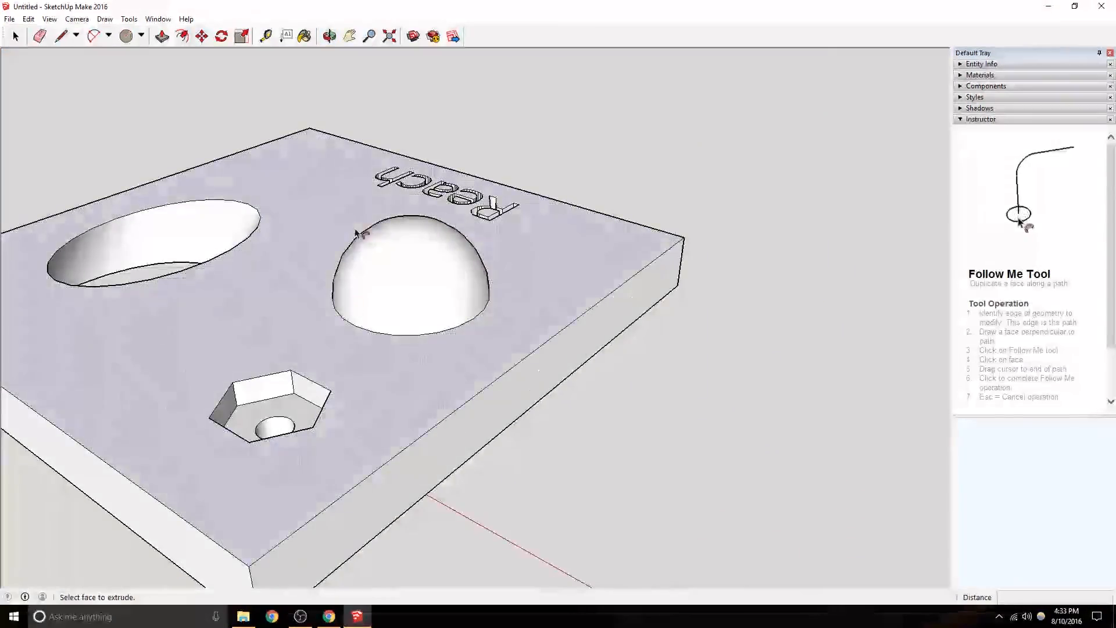
pyautogui.scroll(3, 530, 278)
pyautogui.moveTo(530, 281); pyautogui.dragTo(251, 313, button='middle')
pyautogui.scroll(-3, 296, 211)
pyautogui.moveTo(383, 236); pyautogui.dragTo(301, 413, button='middle')
# Select the dome's surface and base edge, without the text or hole edges, and make them a group.
pyautogui.press('space')
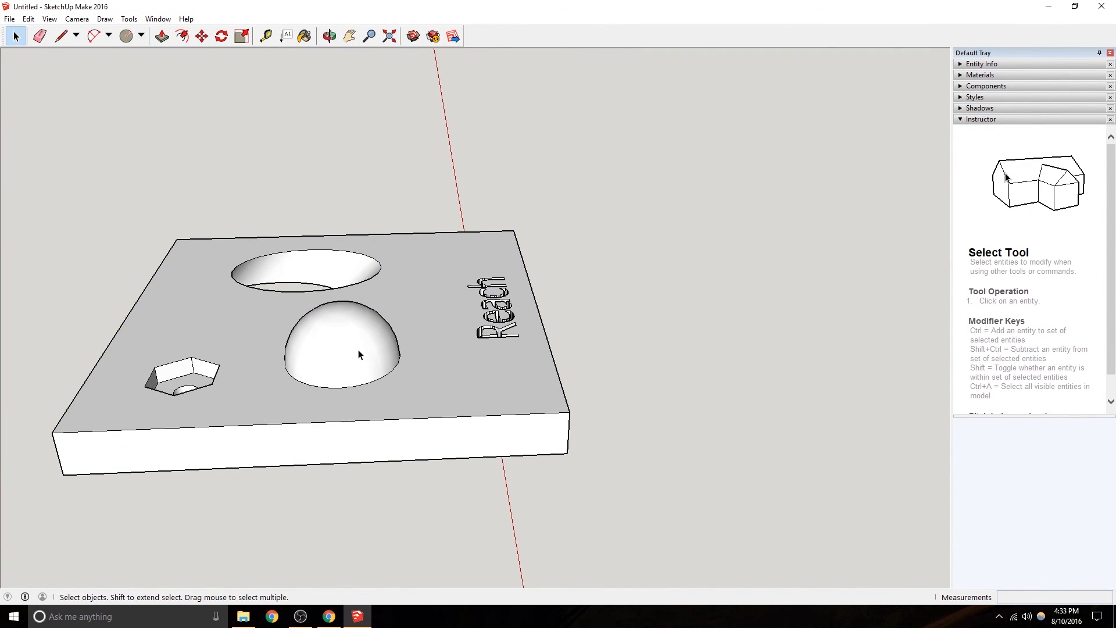
pyautogui.tripleClick(358, 355)
pyautogui.moveTo(352, 354); pyautogui.dragTo(392, 207, button='middle')
pyautogui.moveTo(508, 324); pyautogui.dragTo(509, 324)
pyautogui.moveTo(509, 324); pyautogui.dragTo(439, 347, button='middle')
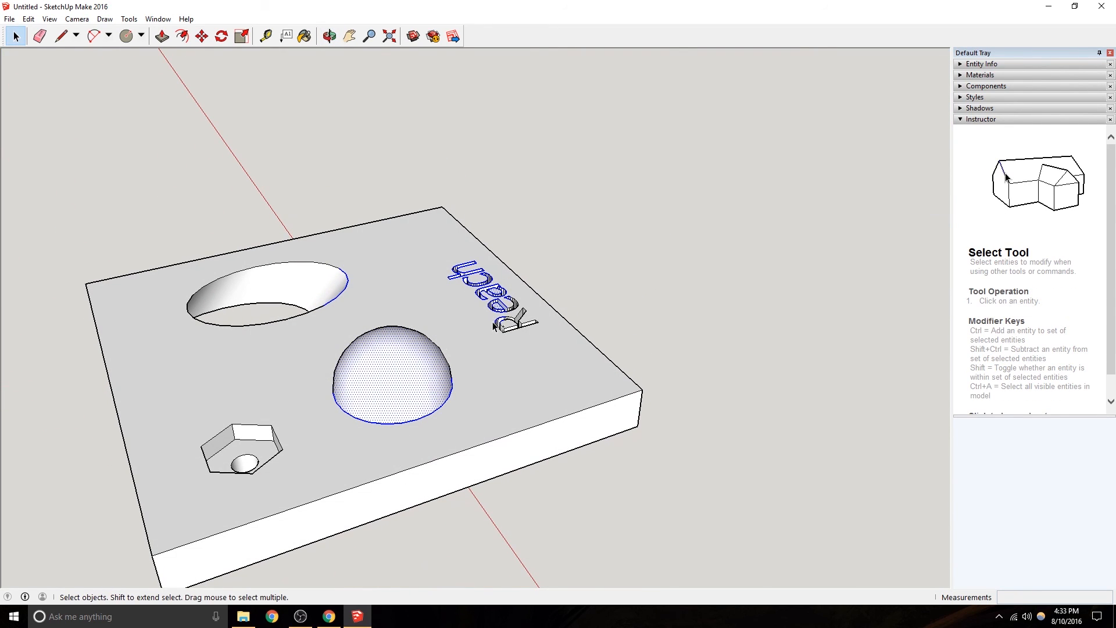
pyautogui.moveTo(470, 361); pyautogui.dragTo(492, 446, button='middle')
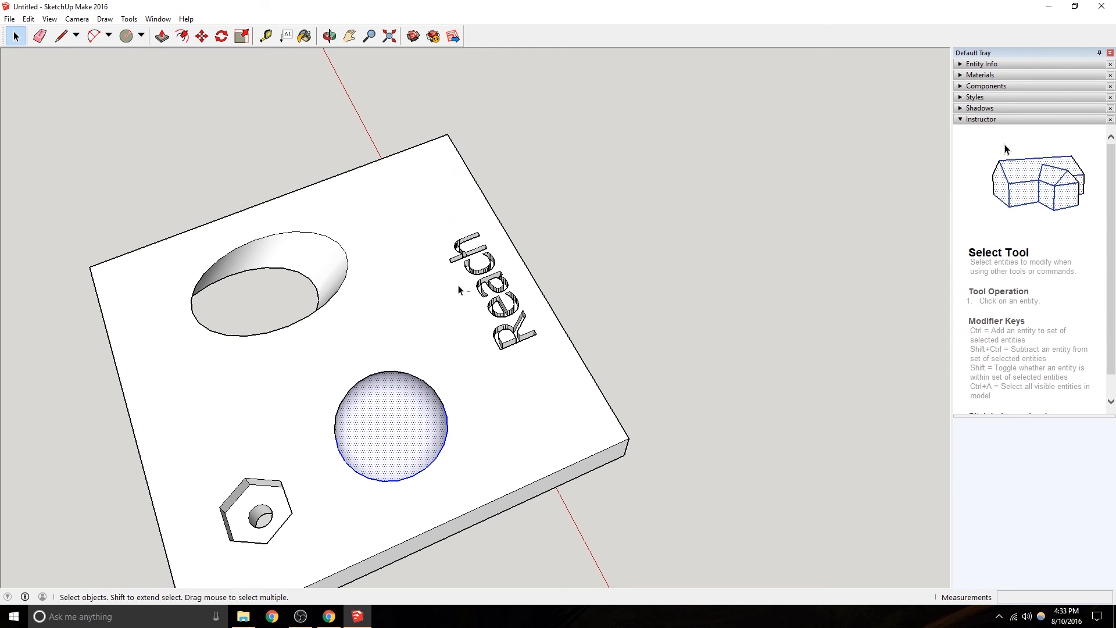
pyautogui.moveTo(389, 358); pyautogui.dragTo(316, 120, button='middle')
pyautogui.rightClick(362, 317)
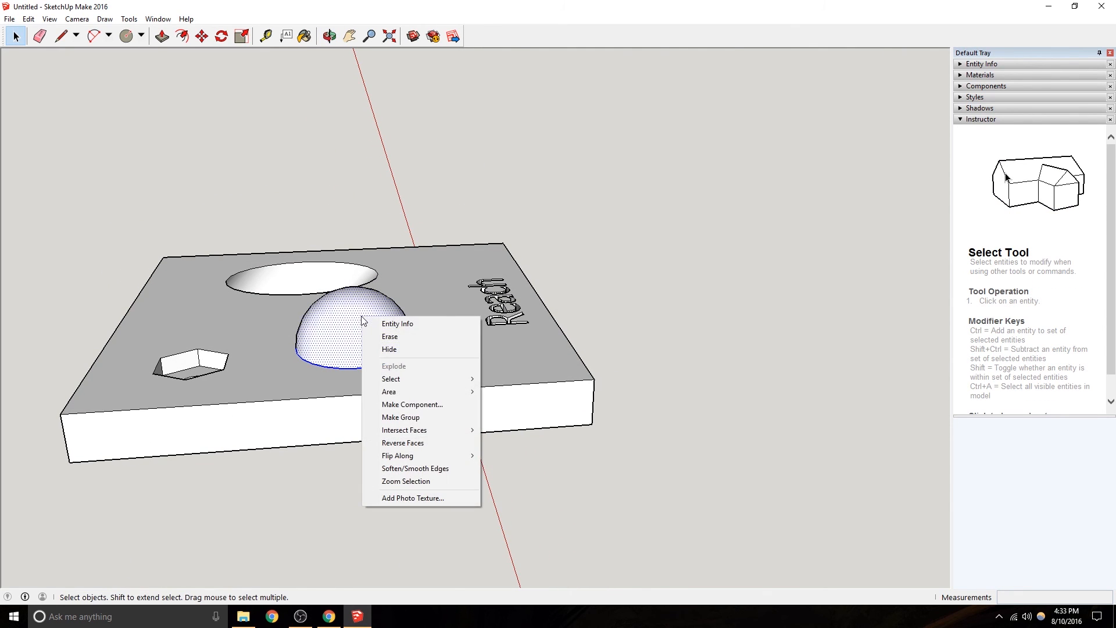
pyautogui.click(416, 418)
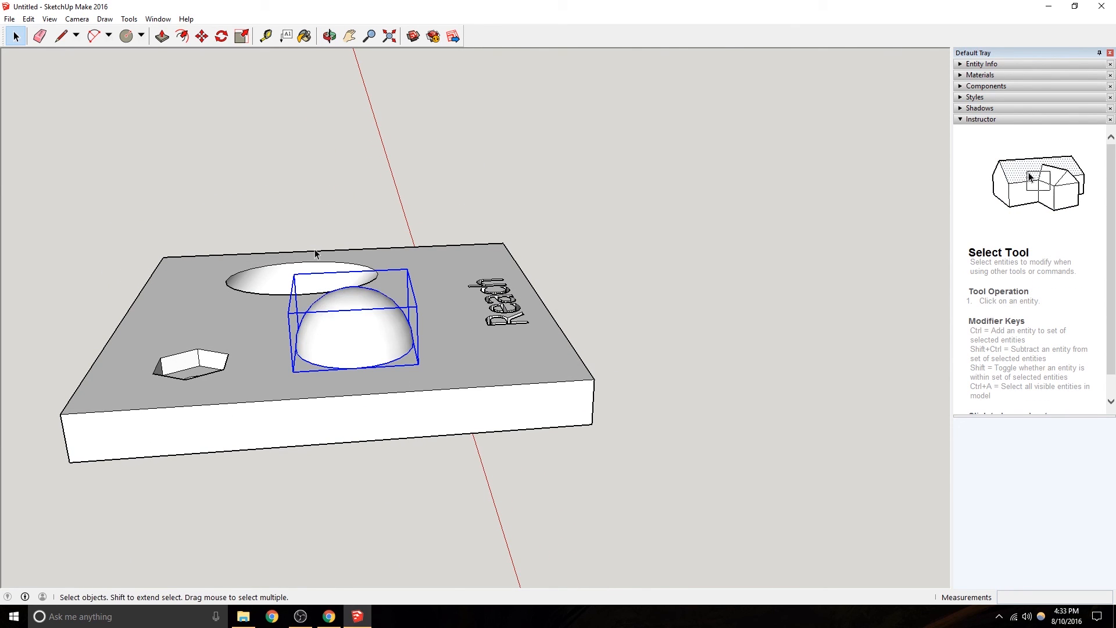
# Thicken the plate by pulling its bottom face downward about 9.9 mm with Push/Pull.
pyautogui.click(204, 39)
pyautogui.moveTo(308, 360); pyautogui.dragTo(372, 203, button='middle')
pyautogui.click(162, 39)
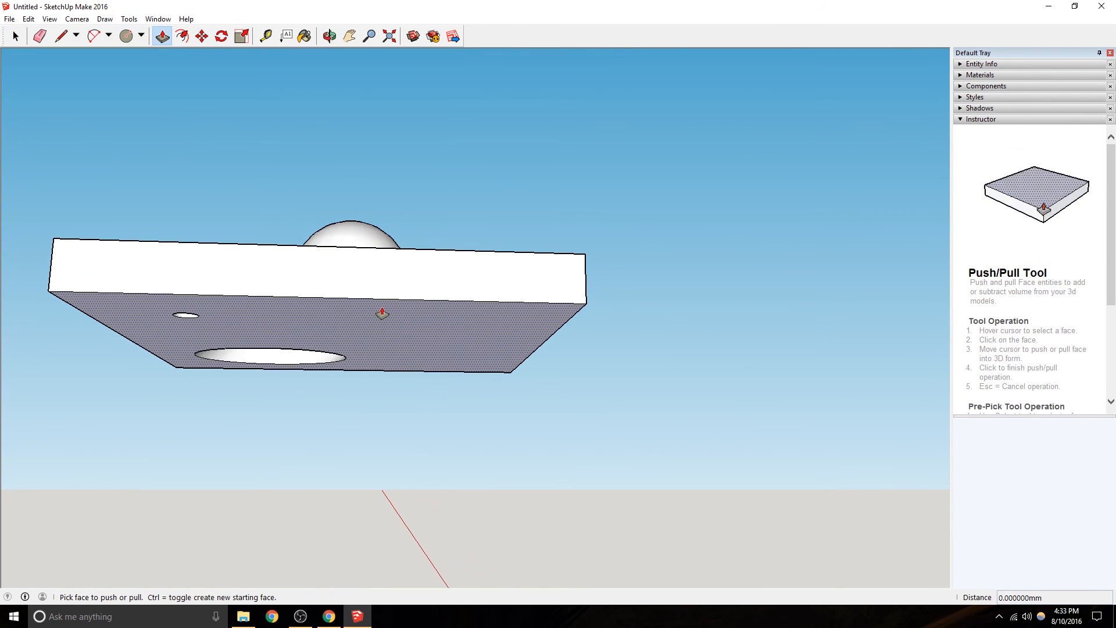
pyautogui.moveTo(381, 312); pyautogui.dragTo(380, 316)
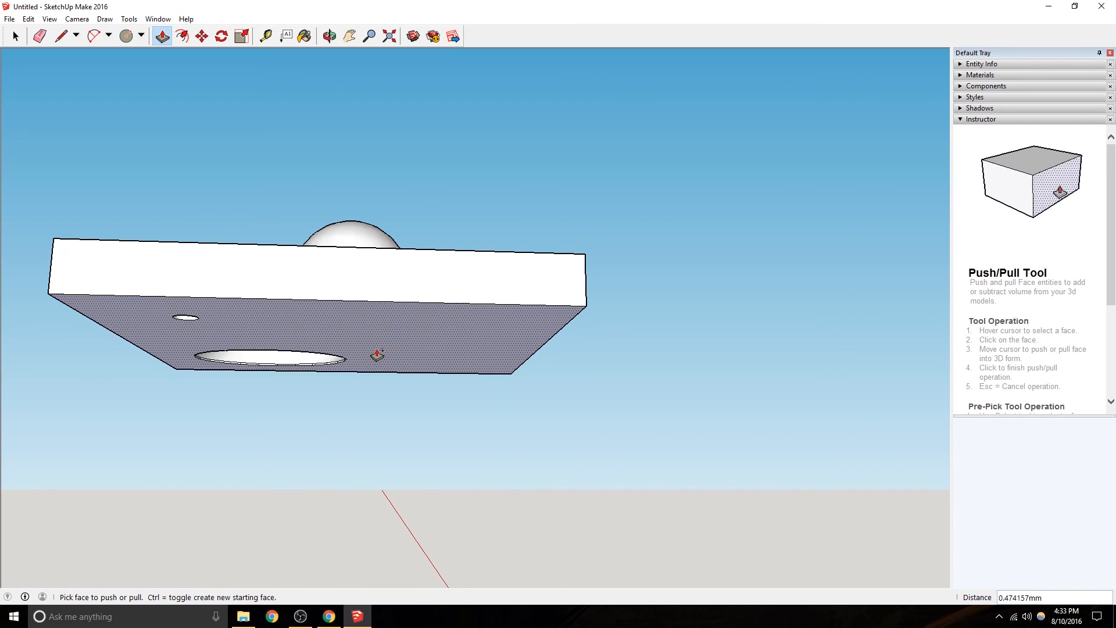
pyautogui.hotkey('ctrl', 'z')
pyautogui.moveTo(382, 319); pyautogui.dragTo(392, 369)
pyautogui.moveTo(391, 369); pyautogui.dragTo(63, 96, button='middle')
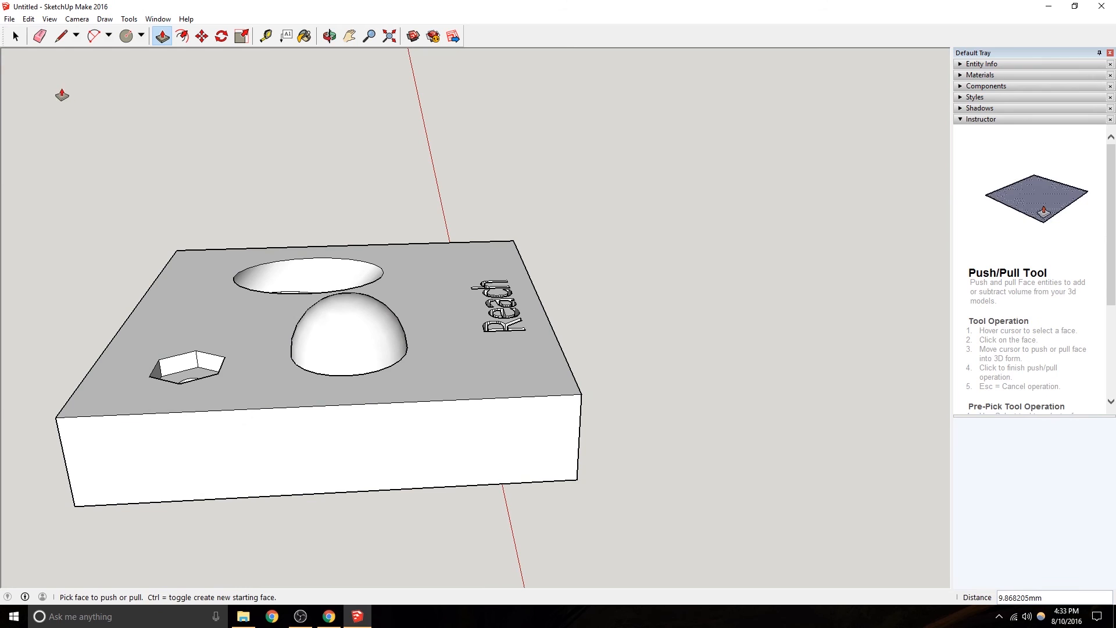
# Flip the dome group along its blue axis so it forms a bowl recessed into the block.
pyautogui.click(16, 36)
pyautogui.rightClick(353, 336)
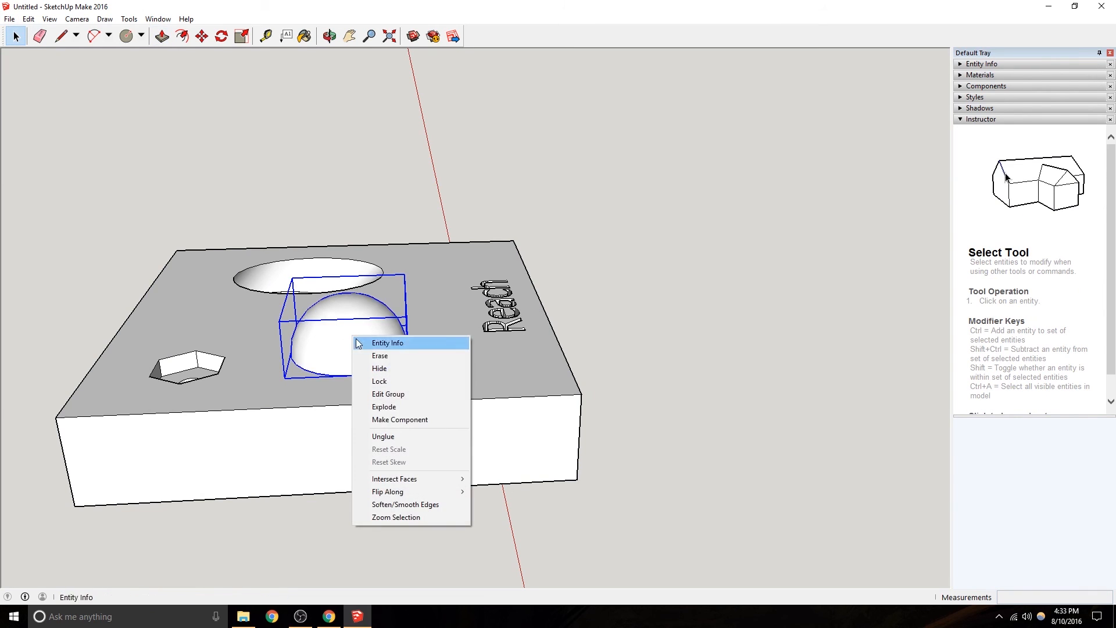
pyautogui.moveTo(407, 492)
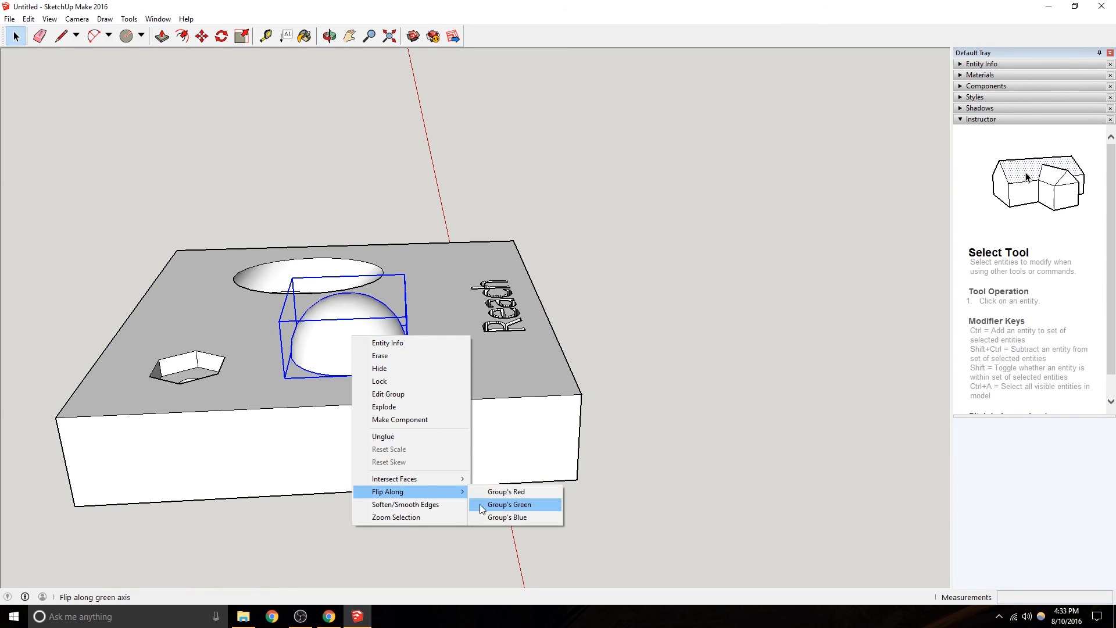
pyautogui.click(518, 517)
pyautogui.moveTo(518, 517); pyautogui.dragTo(375, 588, button='middle')
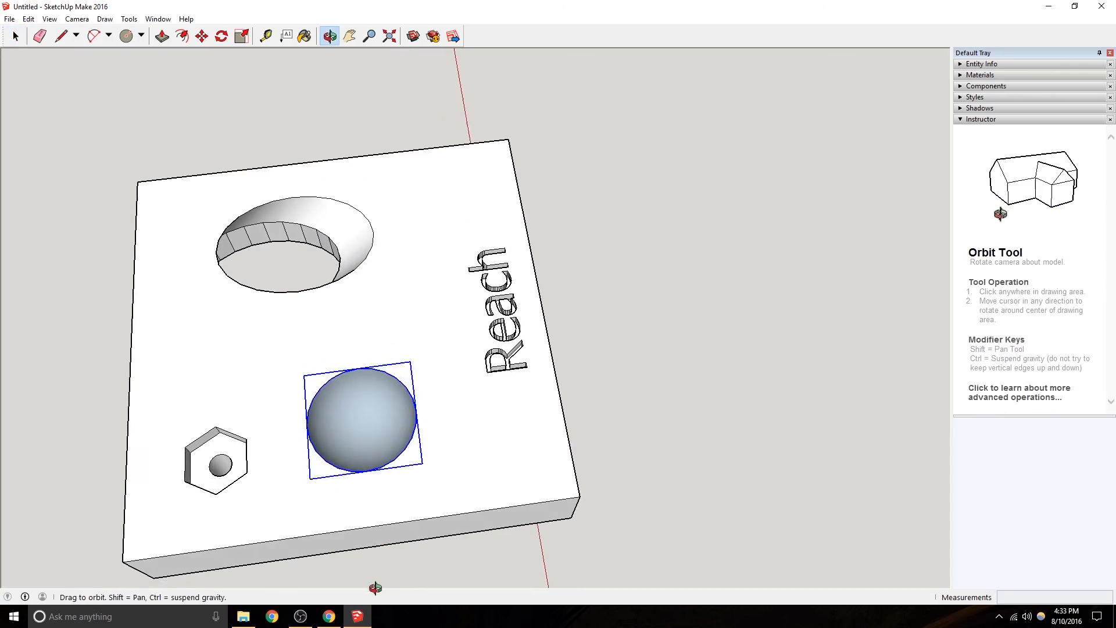
pyautogui.click(476, 422)
pyautogui.scroll(4, 379, 440)
pyautogui.moveTo(384, 440); pyautogui.dragTo(153, 226, button='middle')
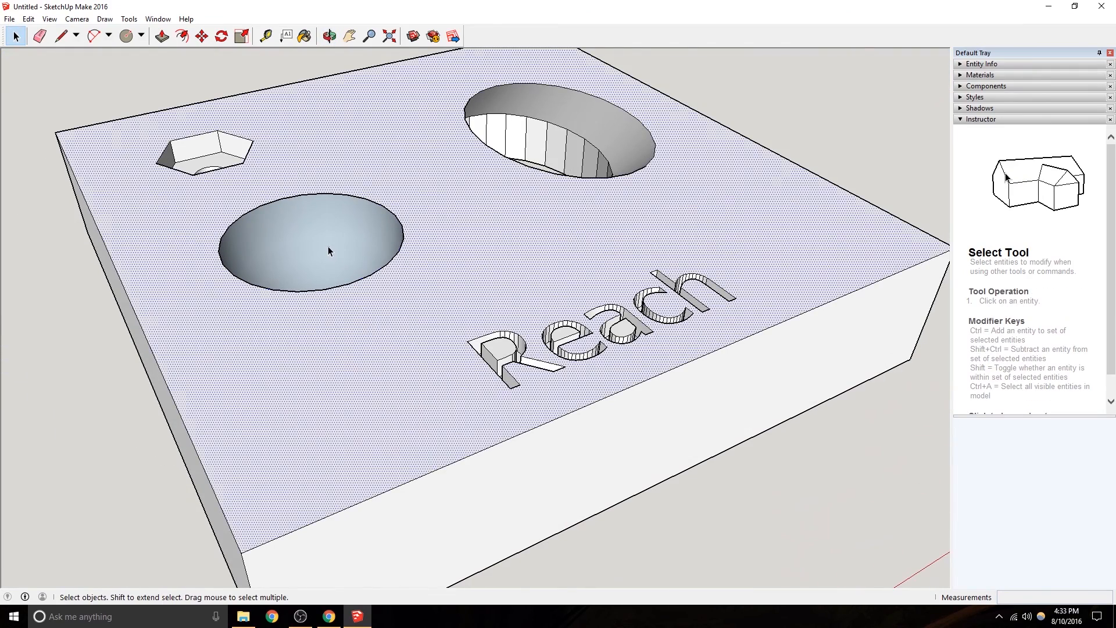
# Explode the flipped bowl group so its geometry merges with the block.
pyautogui.rightClick(328, 250)
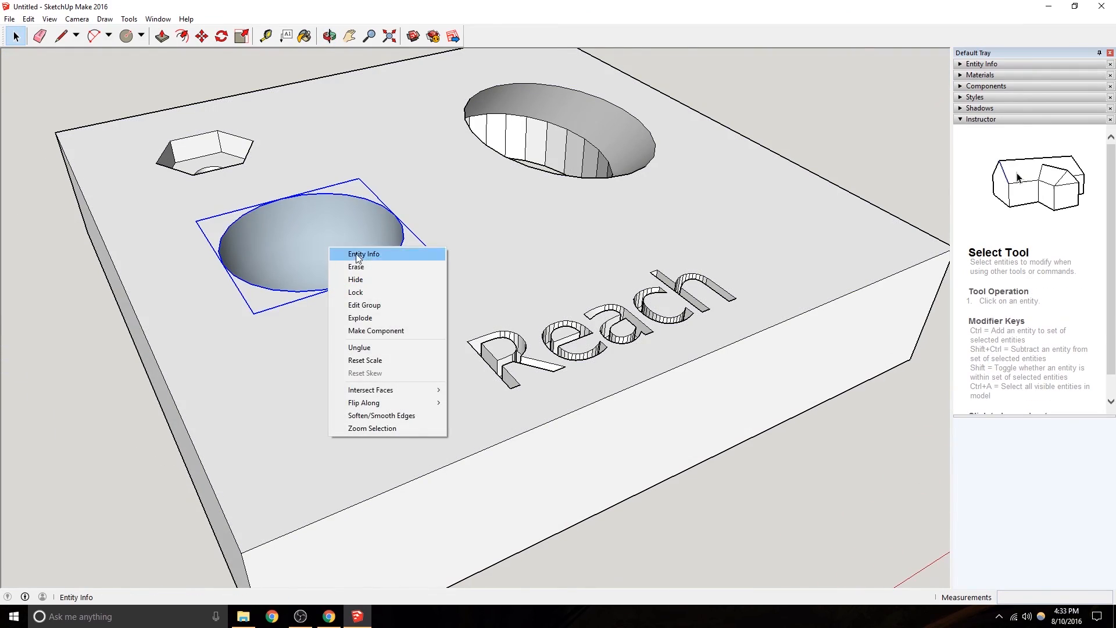
pyautogui.click(307, 423)
pyautogui.scroll(-4, 340, 311)
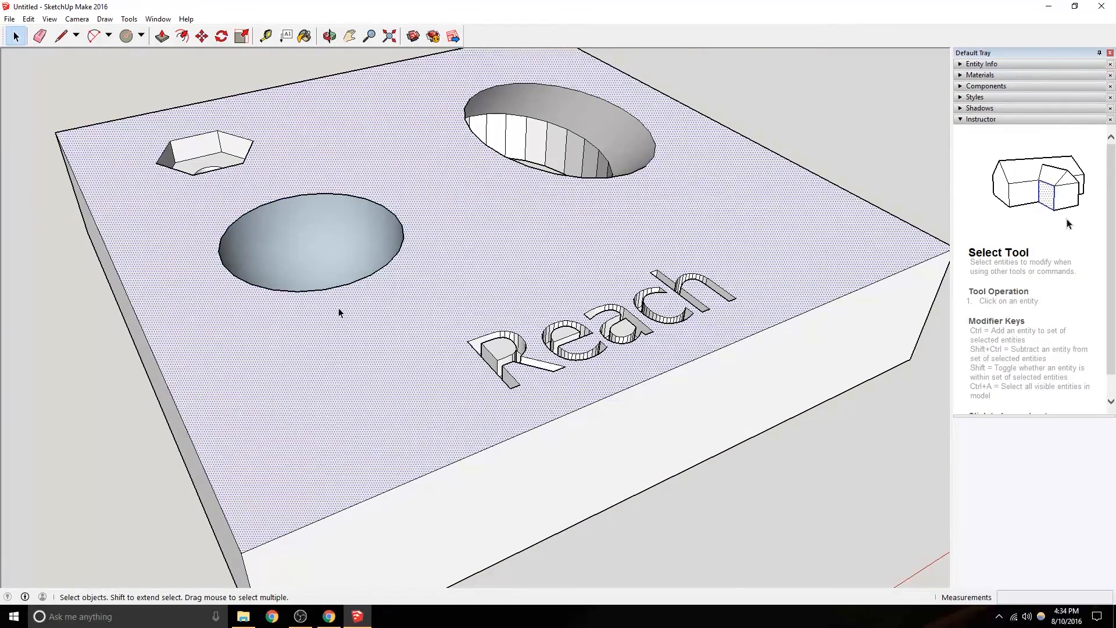
pyautogui.rightClick(341, 257)
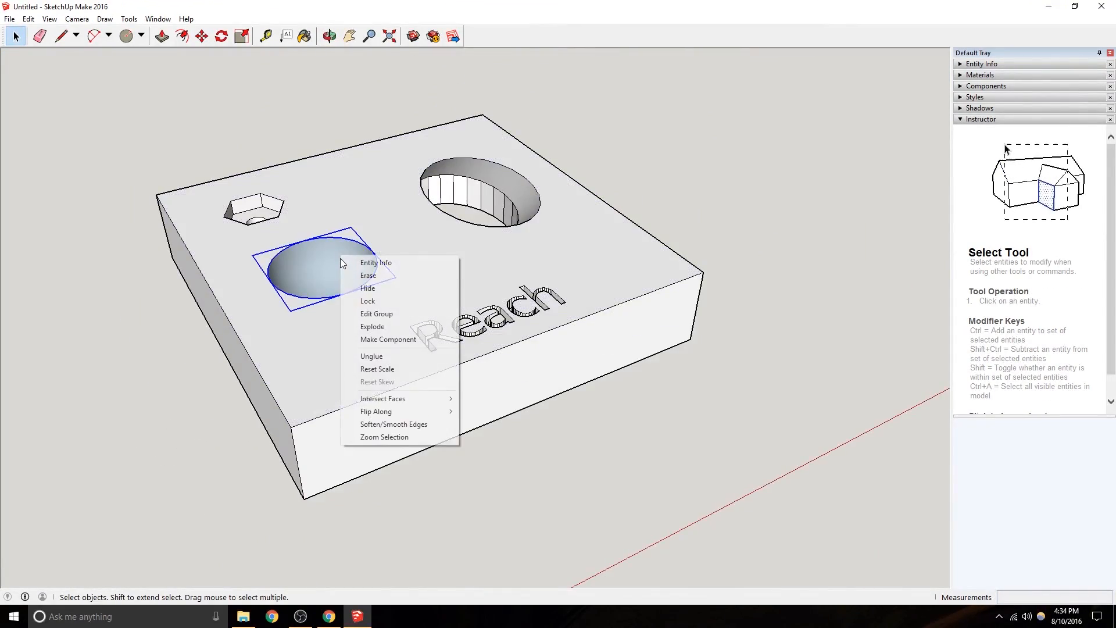
pyautogui.click(386, 326)
# Orient the block's faces to match its top face so the bowl's inside shows the front side.
pyautogui.click(414, 296)
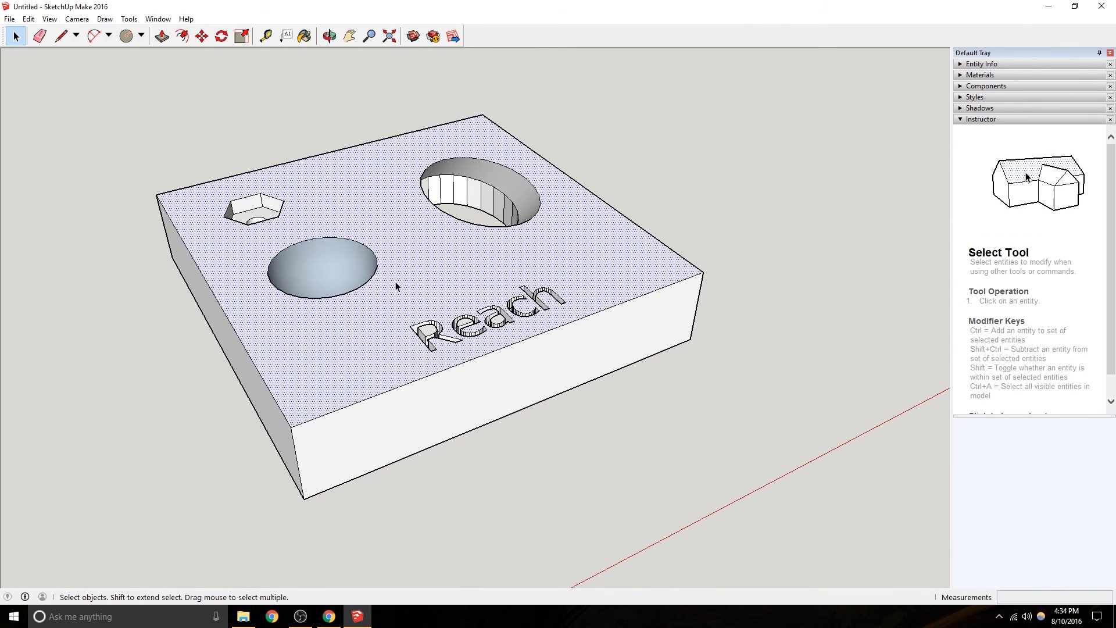
pyautogui.rightClick(395, 281)
pyautogui.click(442, 407)
# Examine the finished block from several angles, including the bowl, hexagonal recess, large hole and engraved text.
pyautogui.moveTo(318, 347); pyautogui.dragTo(383, 473, button='middle')
pyautogui.scroll(5, 299, 528)
pyautogui.scroll(-5, 598, 249)
pyautogui.scroll(-3, 472, 257)
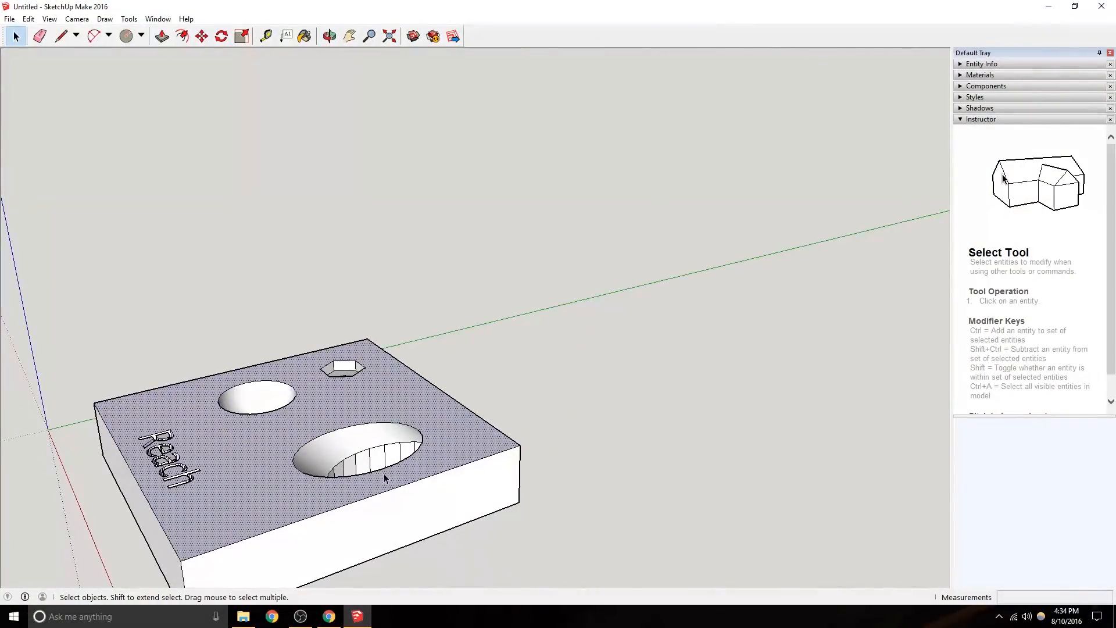
pyautogui.scroll(-3, 424, 535)
pyautogui.moveTo(424, 536); pyautogui.dragTo(454, 528, button='middle')
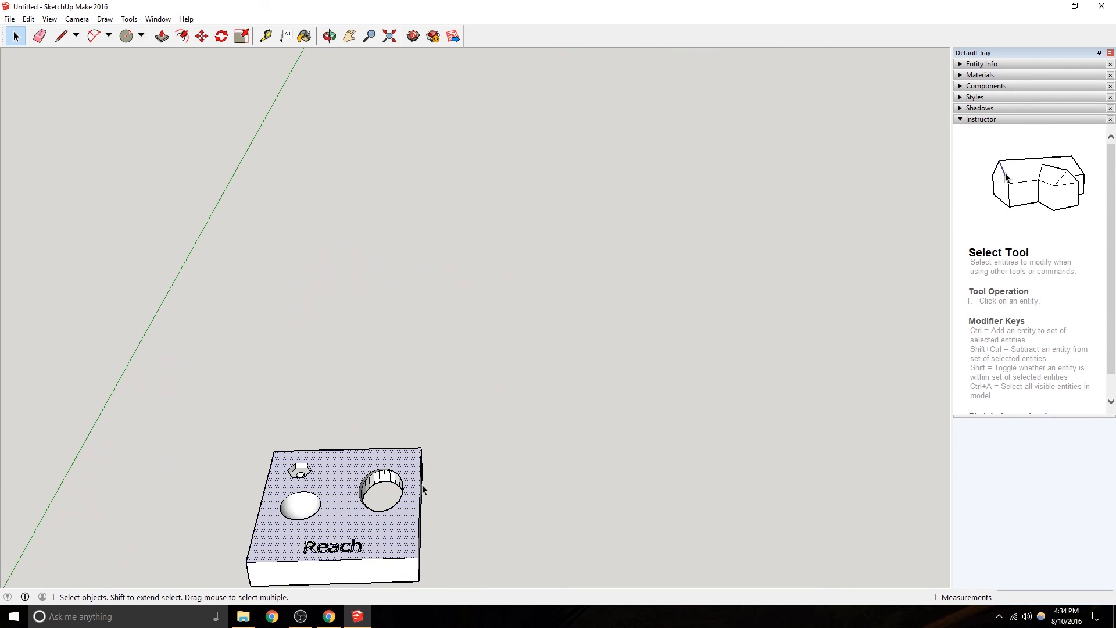
pyautogui.moveTo(273, 430); pyautogui.dragTo(311, 394, button='middle')
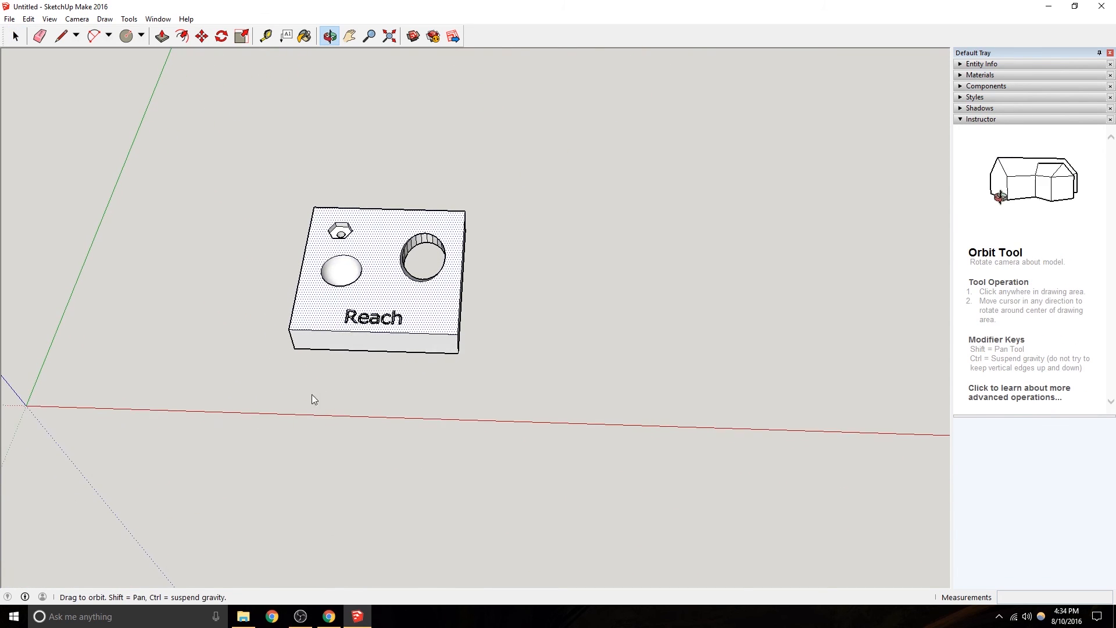
pyautogui.scroll(4, 368, 237)
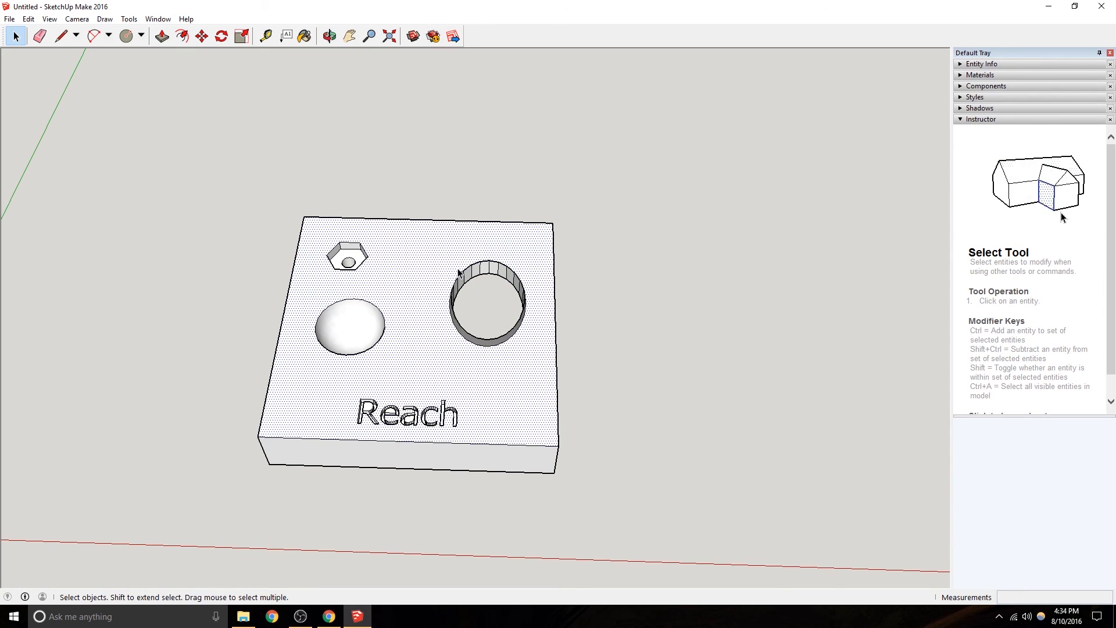
pyautogui.click(640, 317)
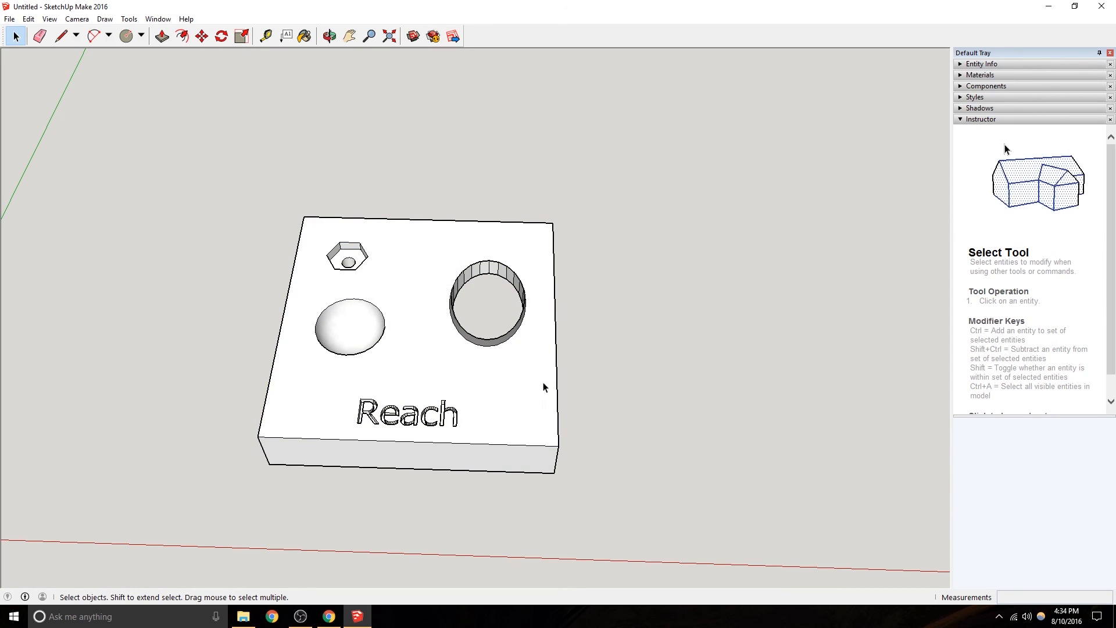
pyautogui.moveTo(342, 334); pyautogui.dragTo(396, 334, button='middle')
pyautogui.scroll(-3, 447, 440)
pyautogui.click(7, 15)
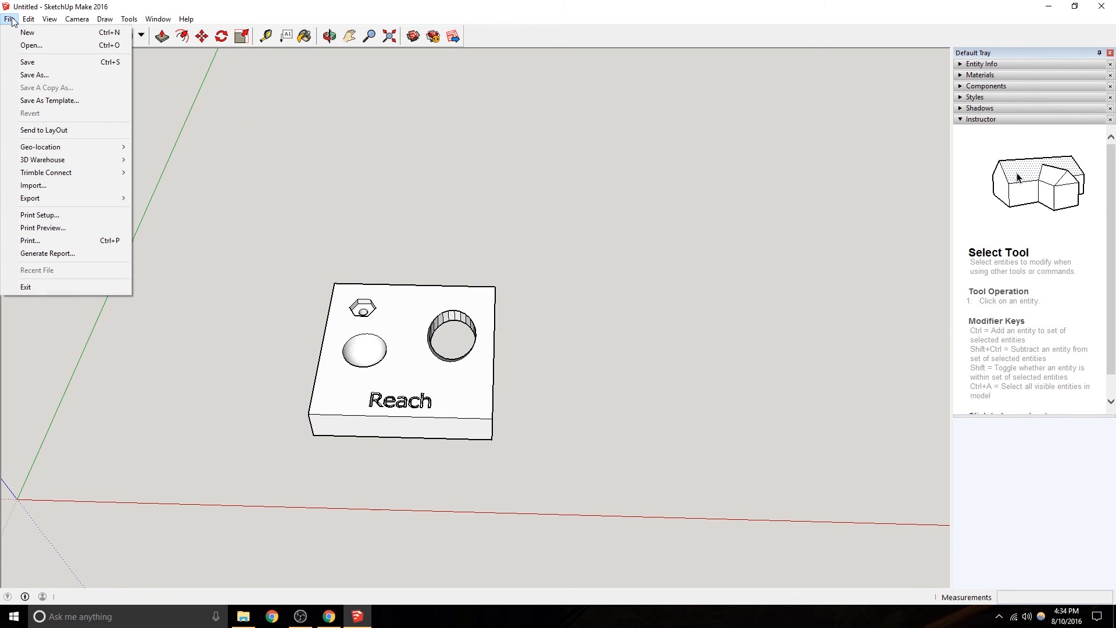
pyautogui.moveTo(39, 198)
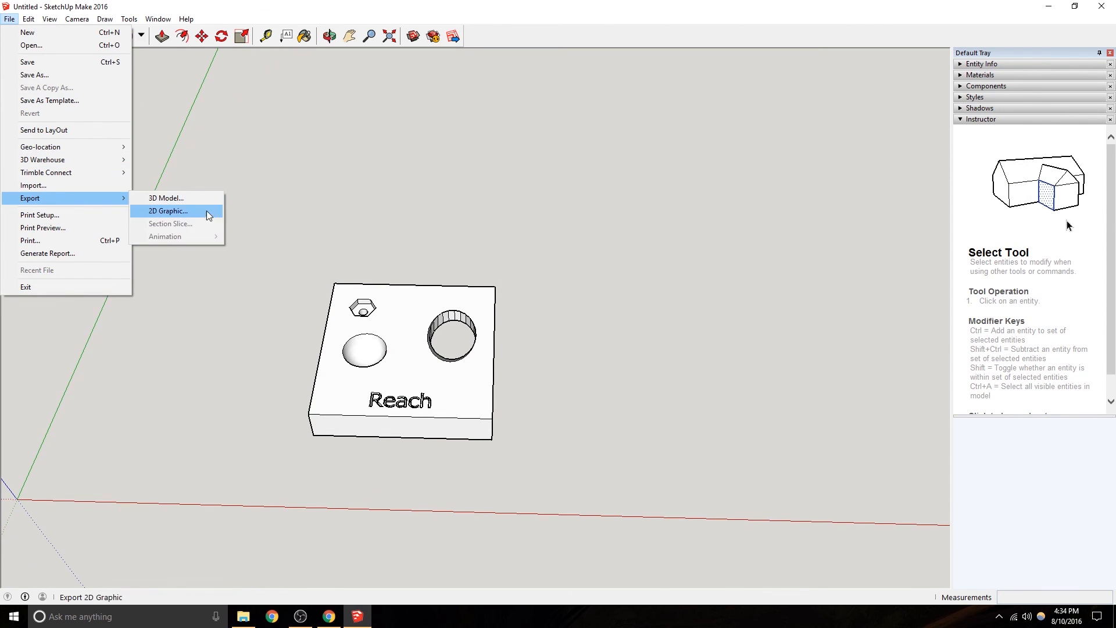
pyautogui.click(388, 170)
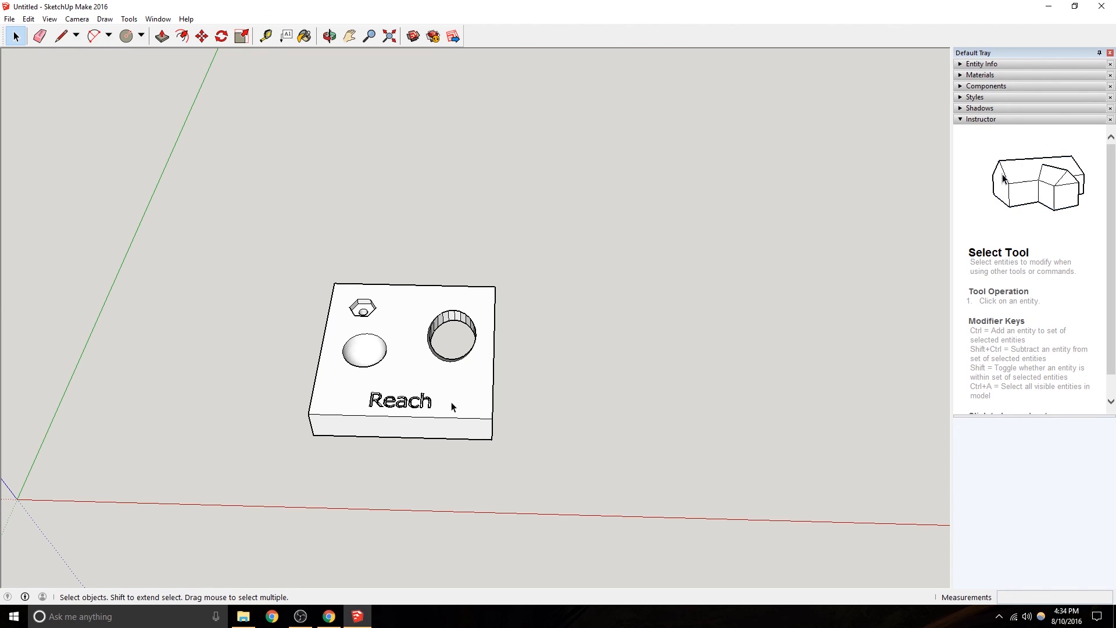